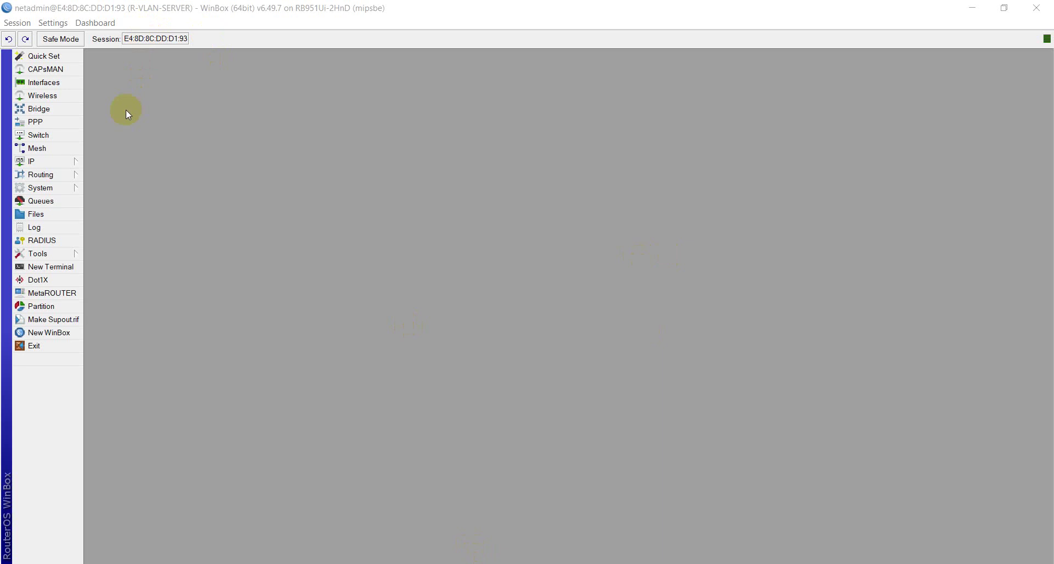
Step: Reset R-VLAN-SERVER with No Default Configuration and Do Not Backup checked, and confirm the reboot
click(63, 188)
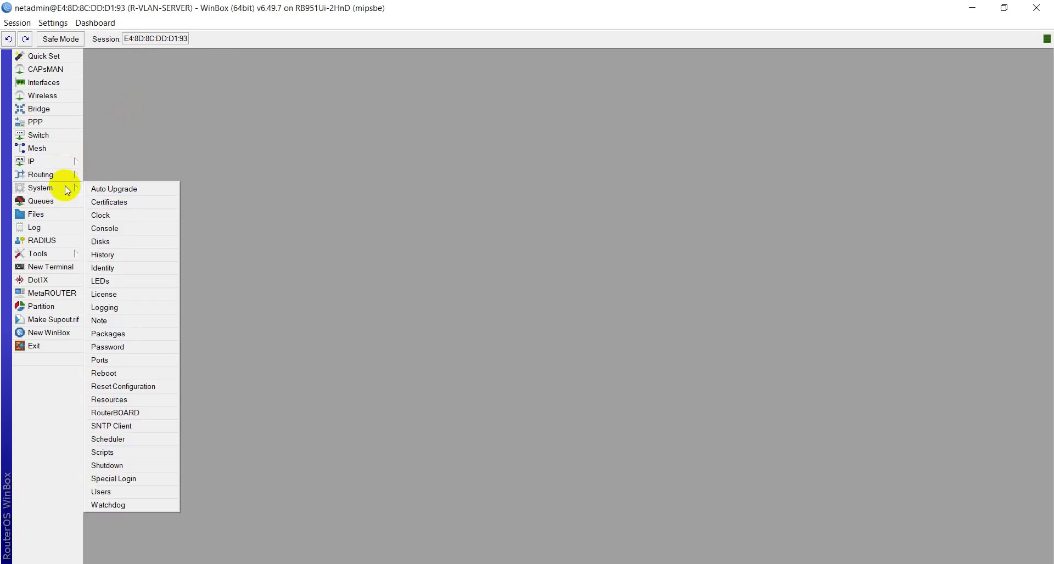
click(134, 386)
click(435, 271)
click(437, 282)
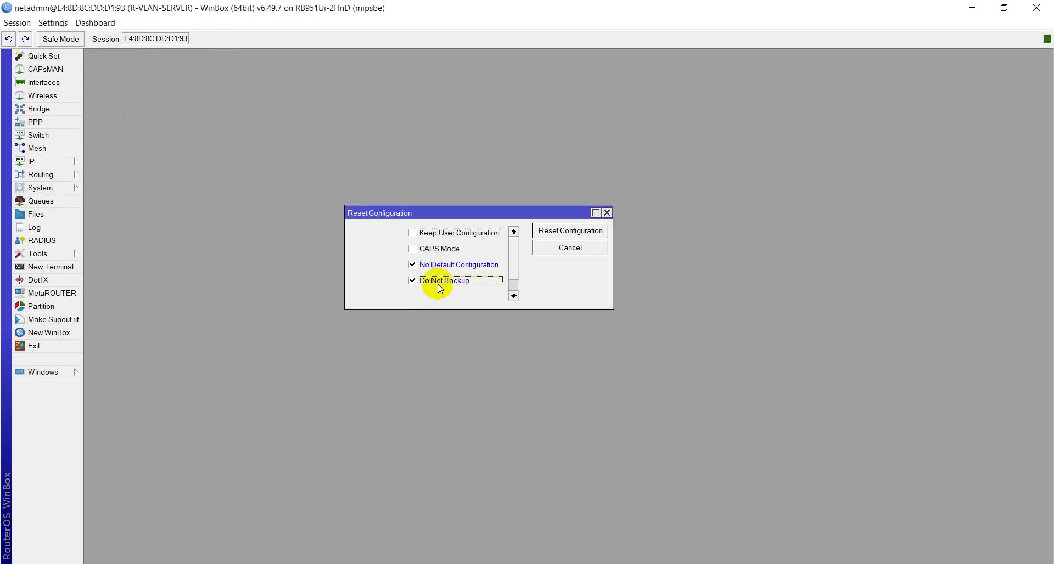
click(573, 232)
click(582, 301)
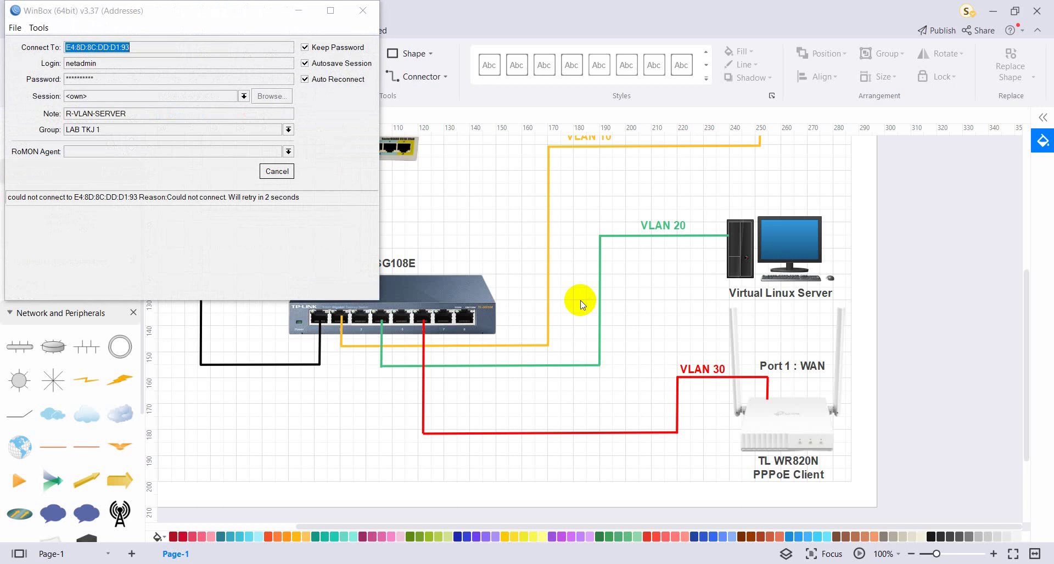
Step: Maximize WinBox, cancel the reconnection, and set the login to admin with a blank password
click(331, 11)
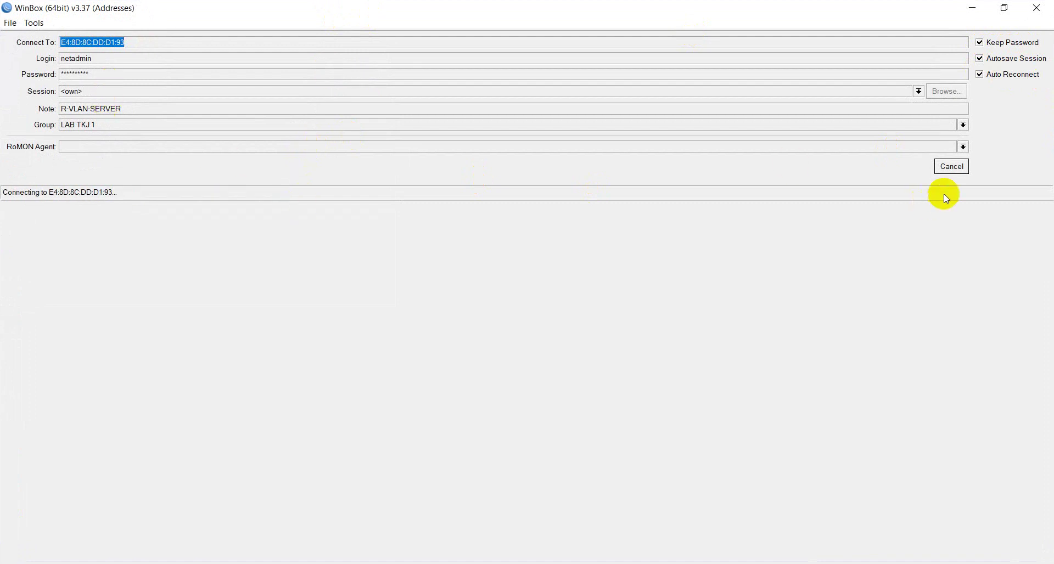
click(945, 168)
double_click(104, 59)
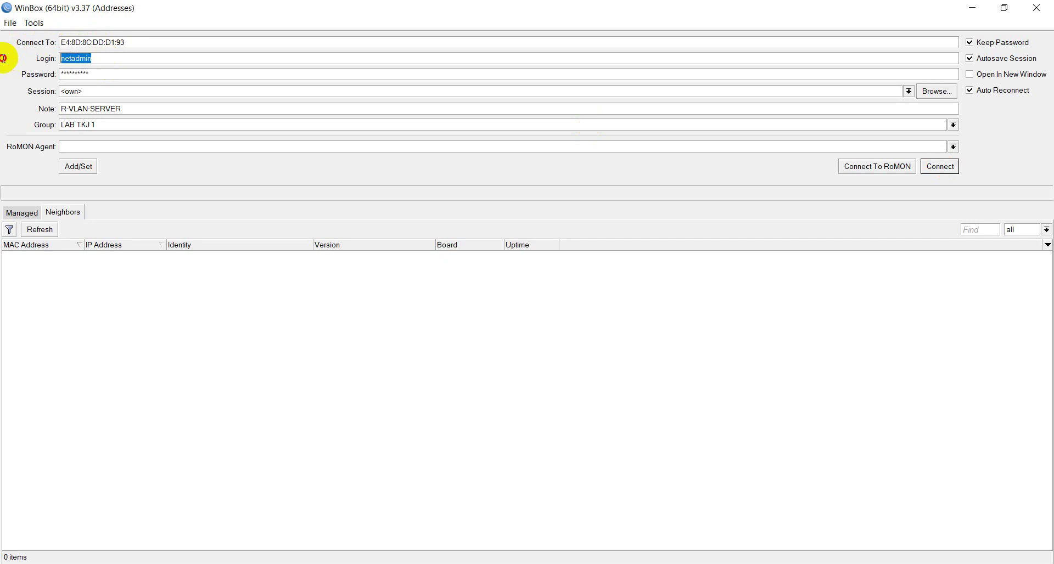
text(admin)
key(Tab)
key(BackSpace)
Step: Refresh the empty neighbor list and enter ncpa.cpl in the Windows Run box
click(55, 230)
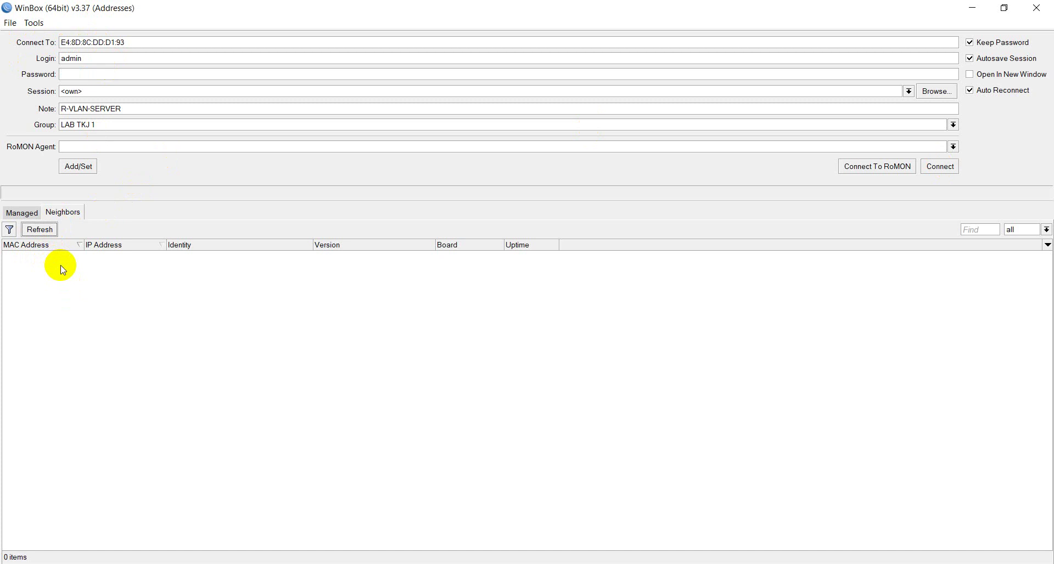
key(super+r)
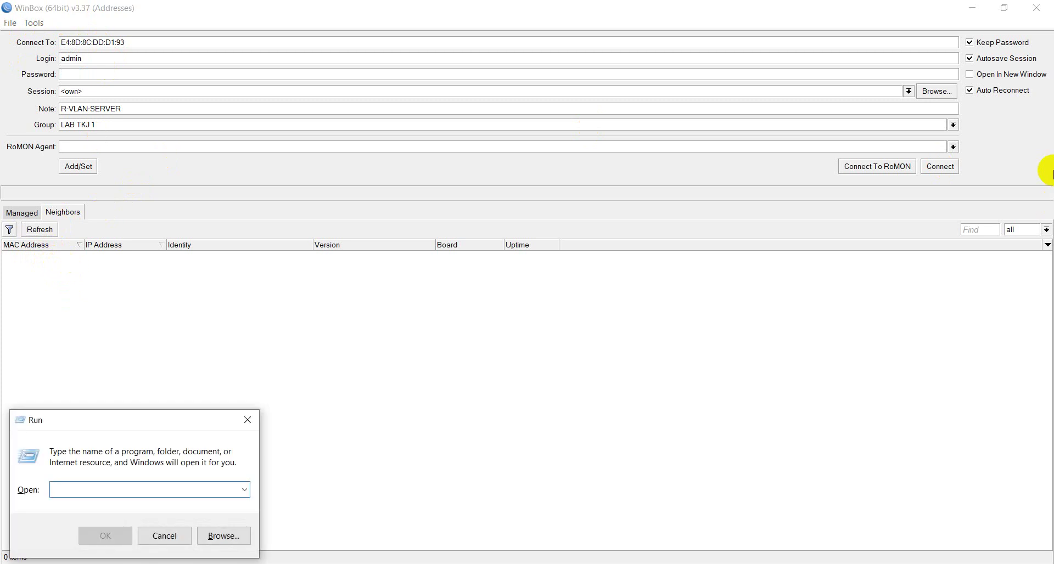
text(ncp)
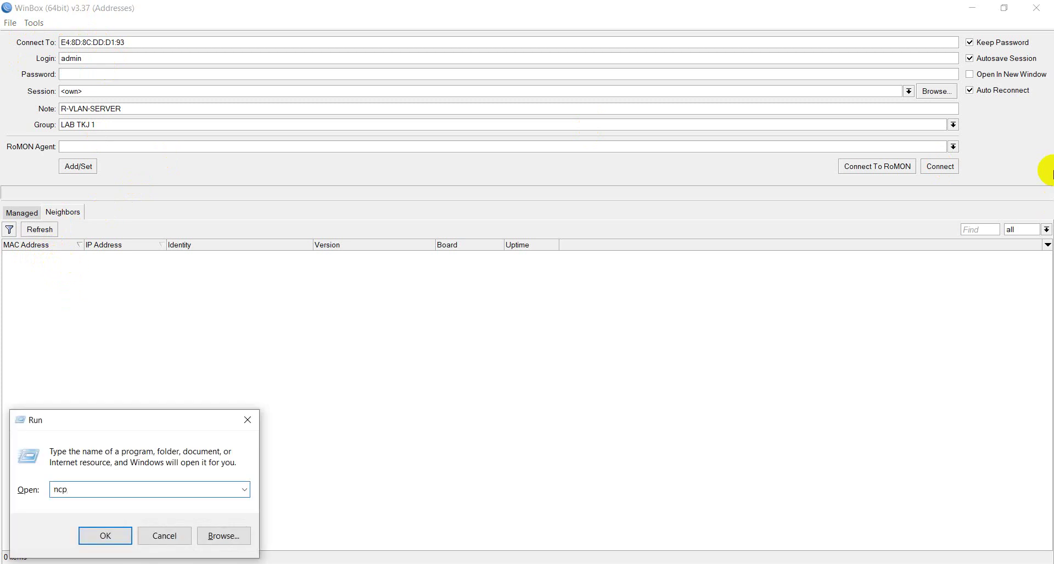
text(a.cpl)
Step: Launch Network Connections and open the Ethernet adapter's properties
click(111, 537)
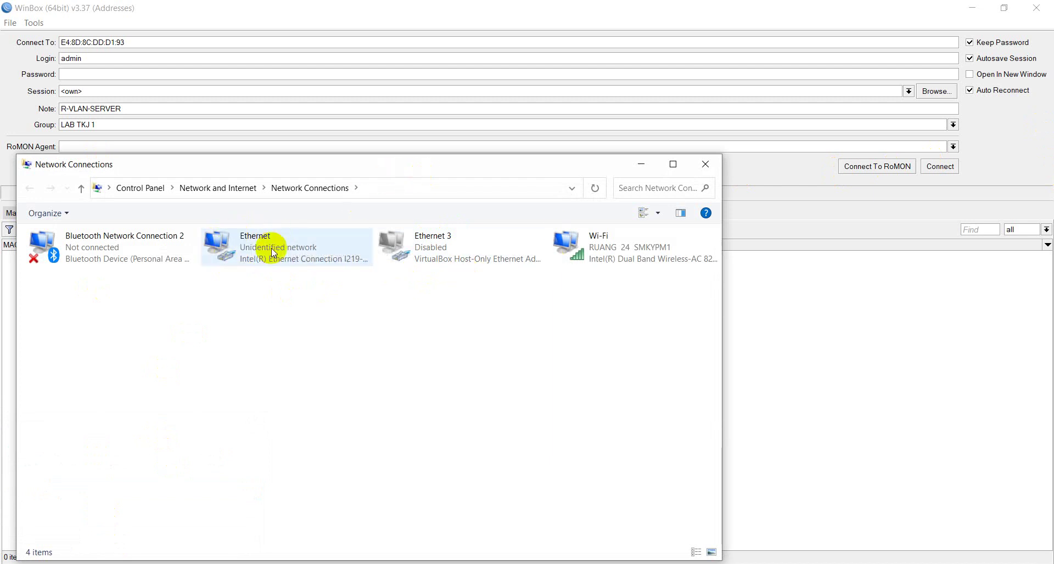
click(814, 347)
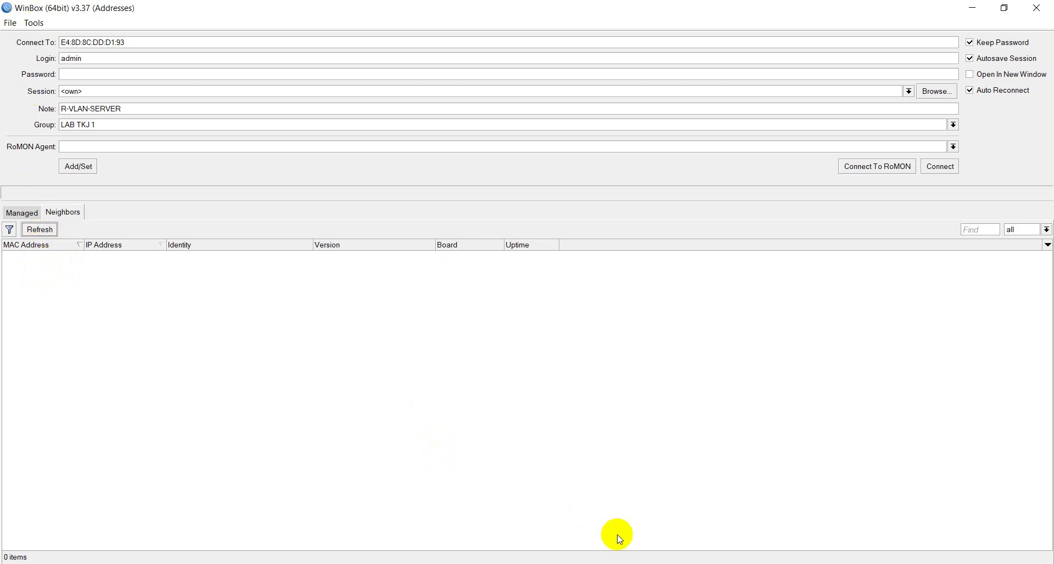
key(alt+Tab)
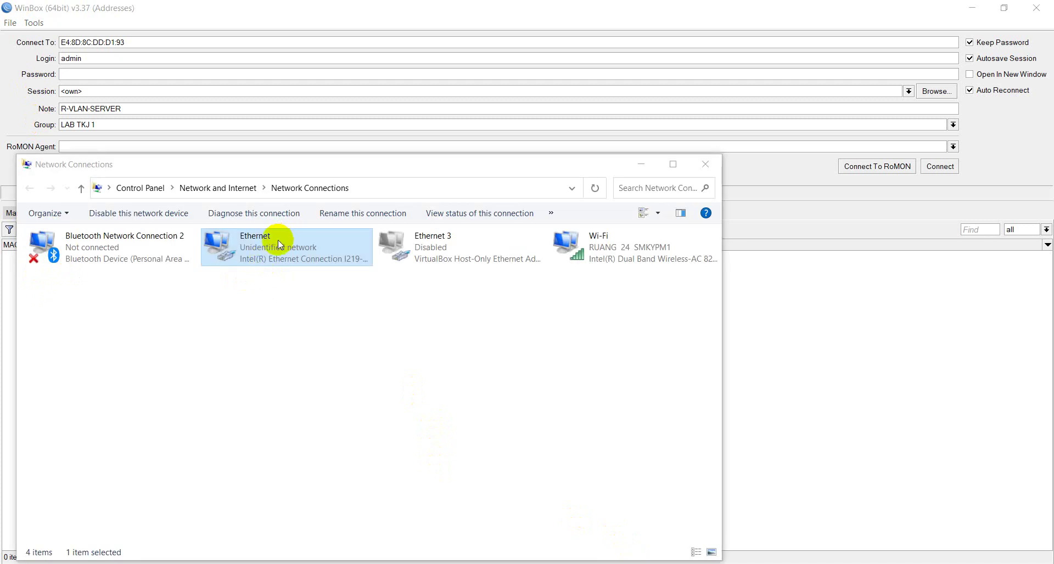
right_click(275, 248)
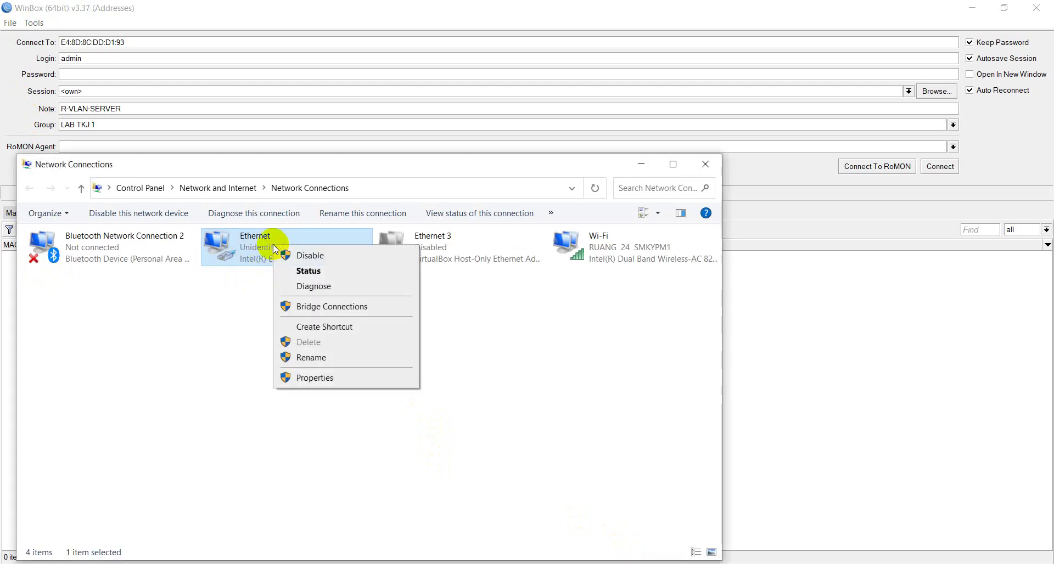
click(313, 378)
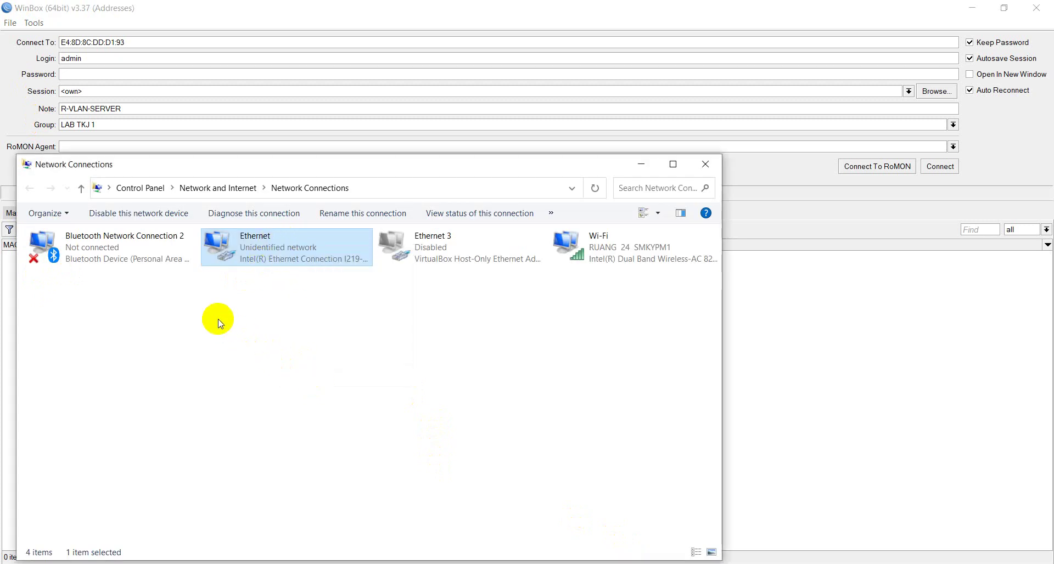
Step: Switch Ethernet IPv4 from static 192.168.0.2 to automatic IP and DNS, then return to WinBox
scroll(193, 352, down, 1)
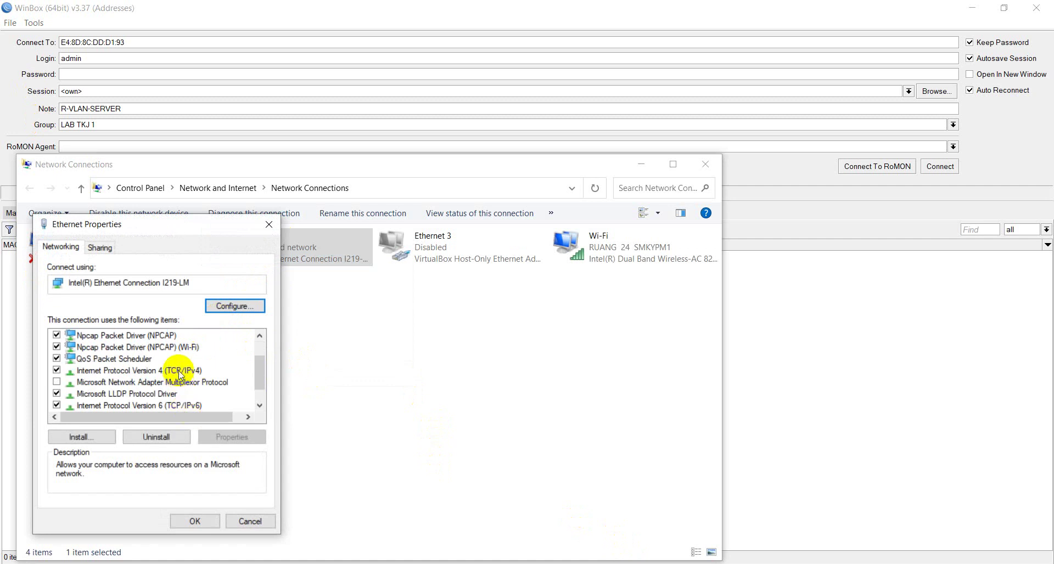
double_click(181, 375)
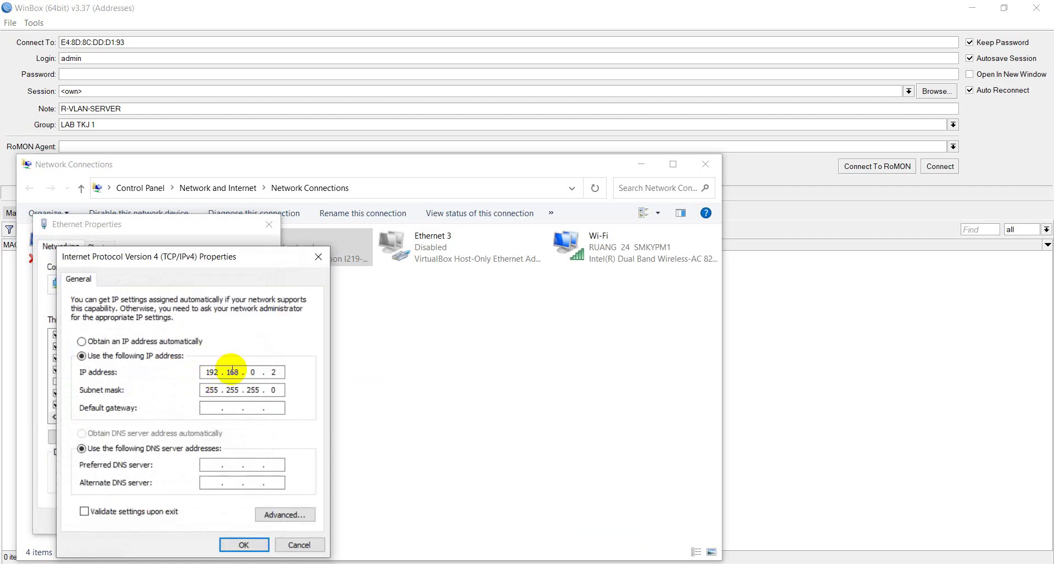
click(170, 341)
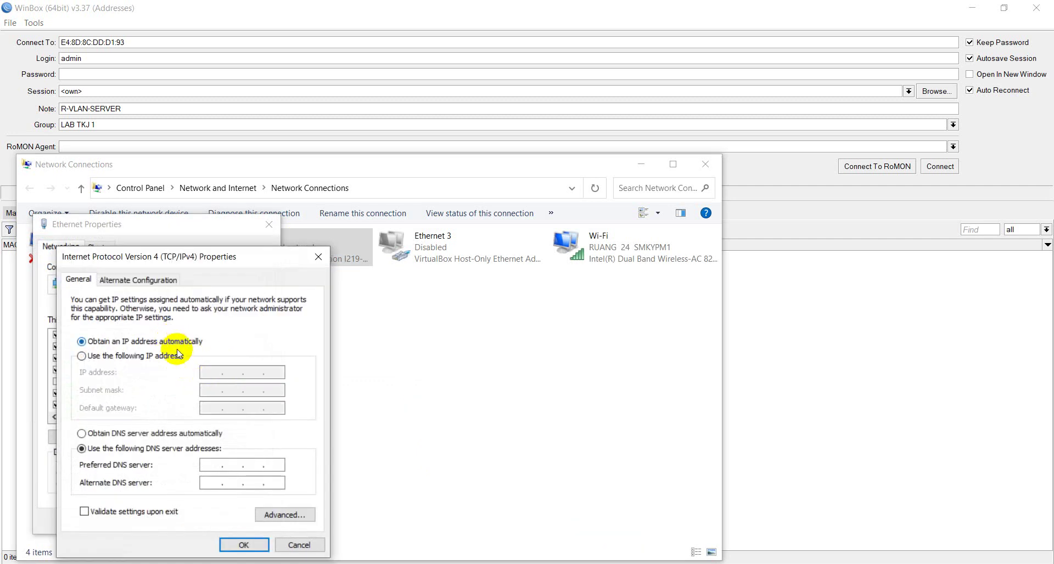
click(179, 434)
click(243, 544)
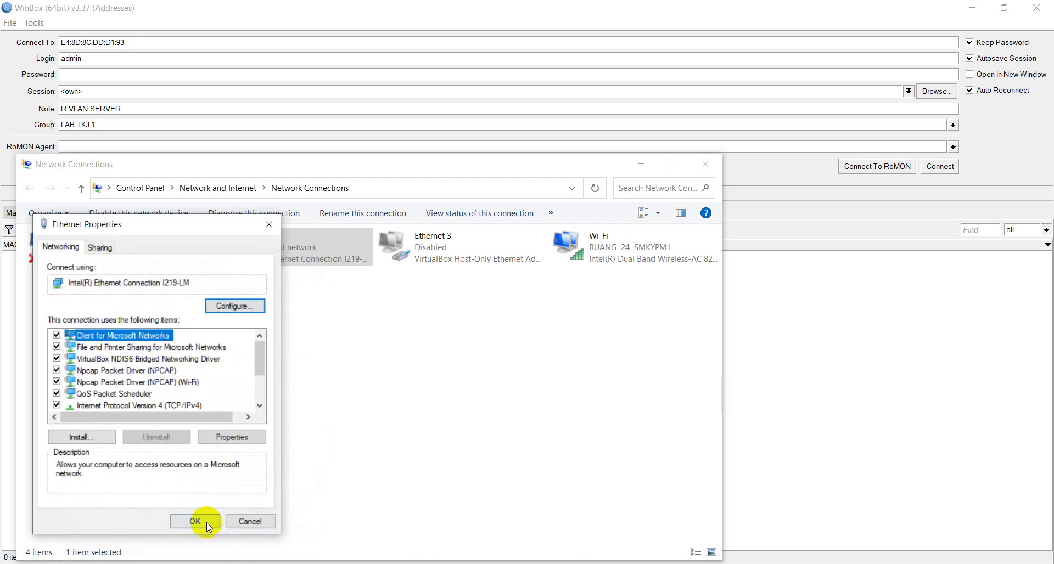
click(208, 525)
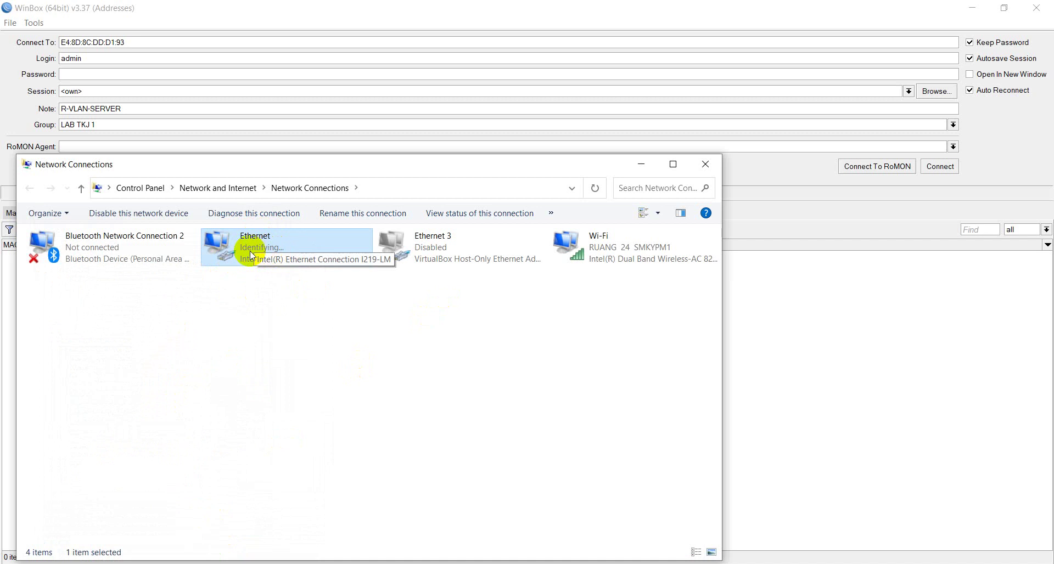
drag(269, 167, 594, 152)
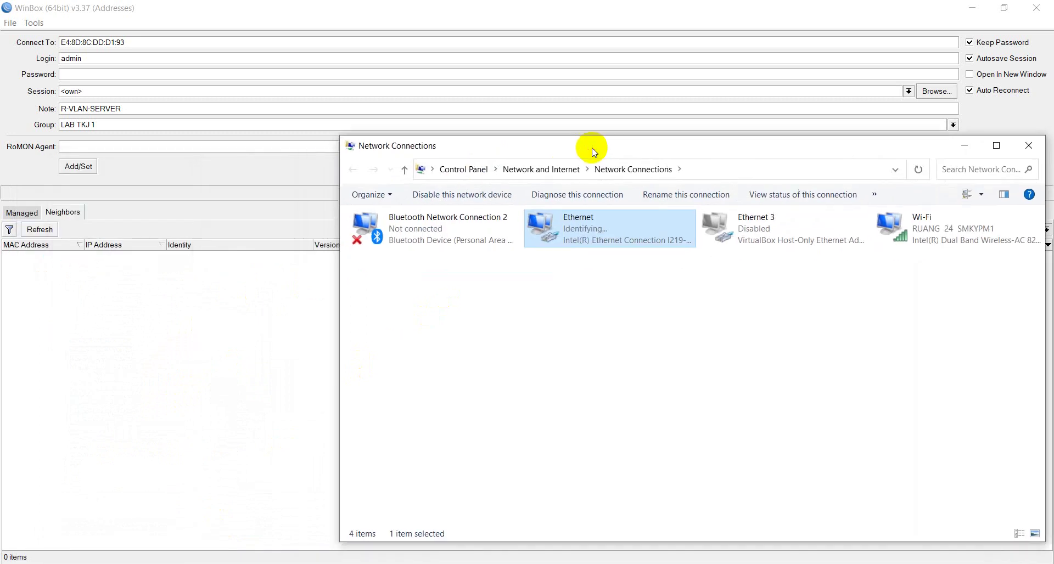
key(alt+Tab)
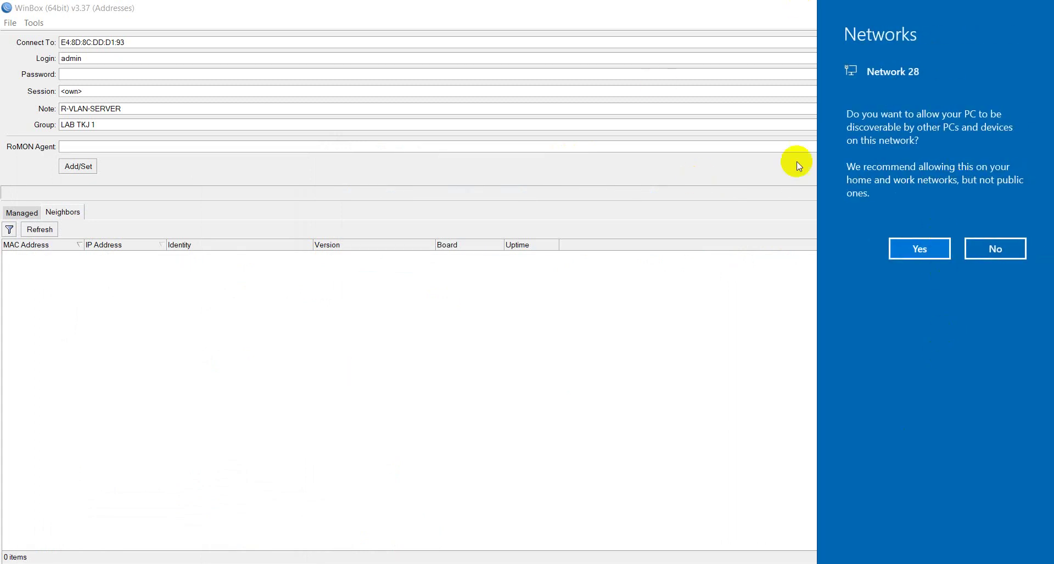
Step: Make the PC discoverable on Network 28, refresh Neighbors, and select the MikroTik at 192.168.88.1
click(906, 251)
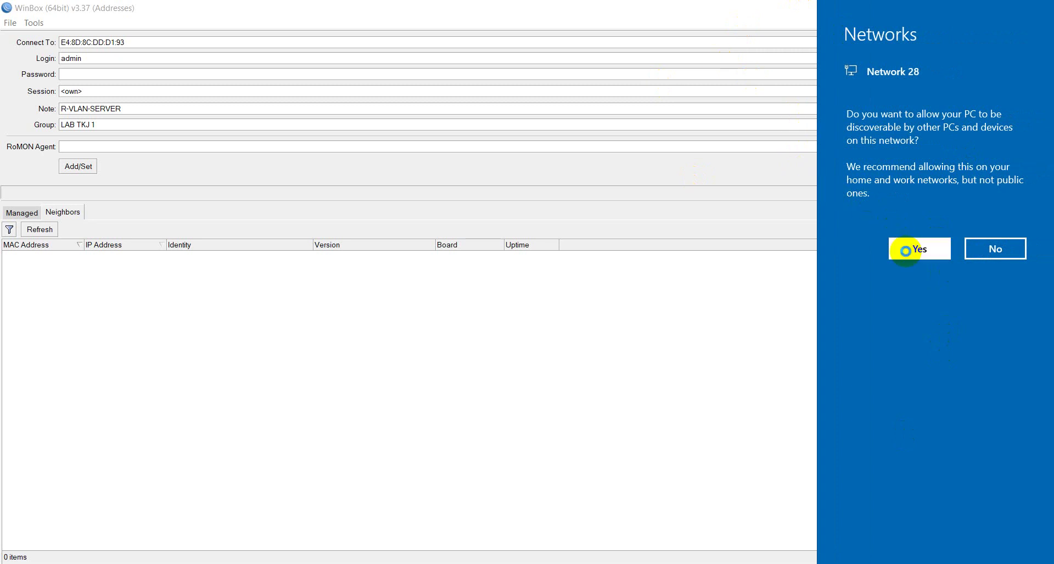
click(40, 231)
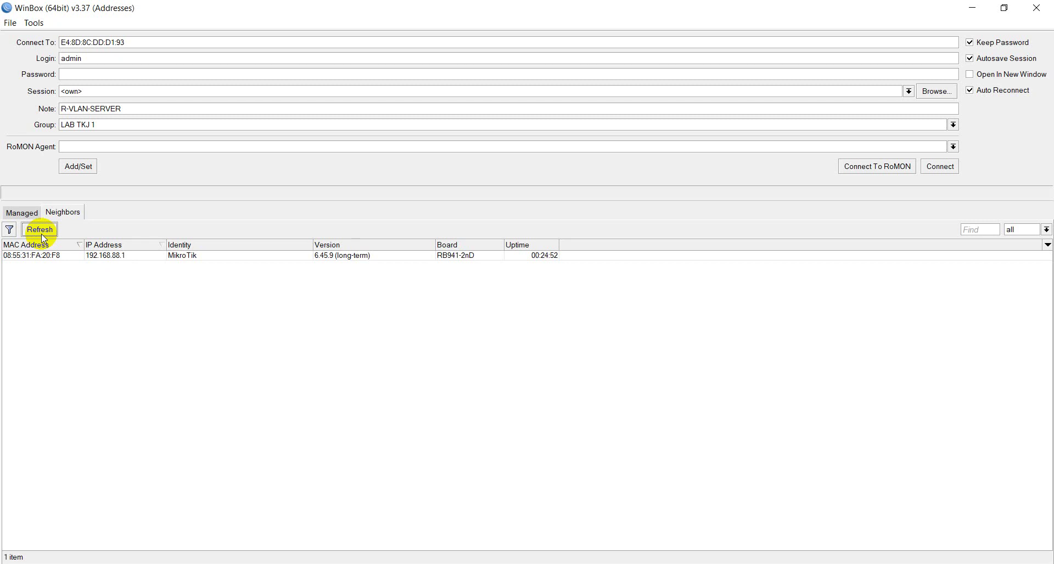
click(24, 256)
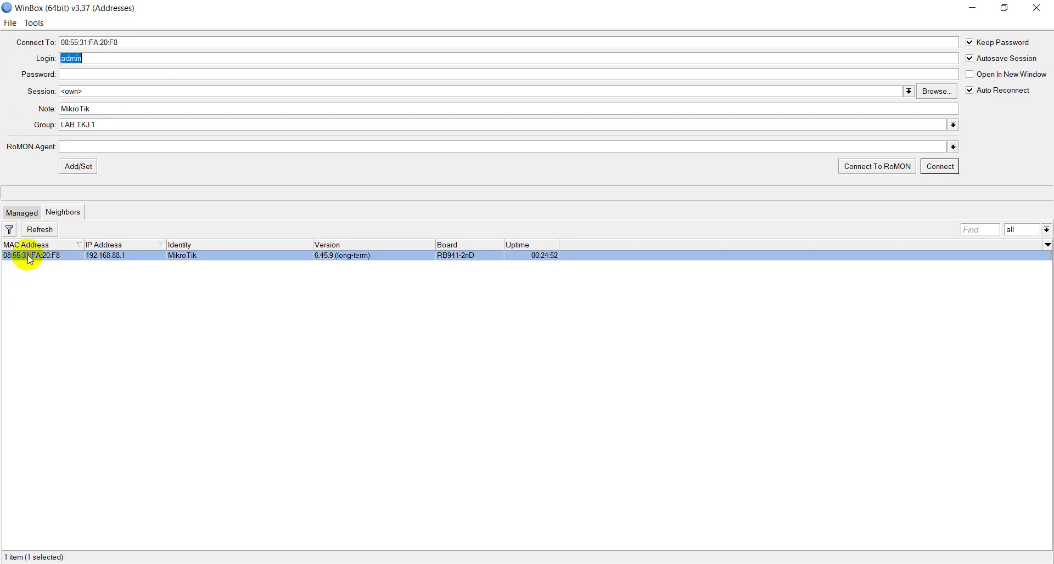
Step: Log into the hAP lite and remove its default configuration
click(939, 167)
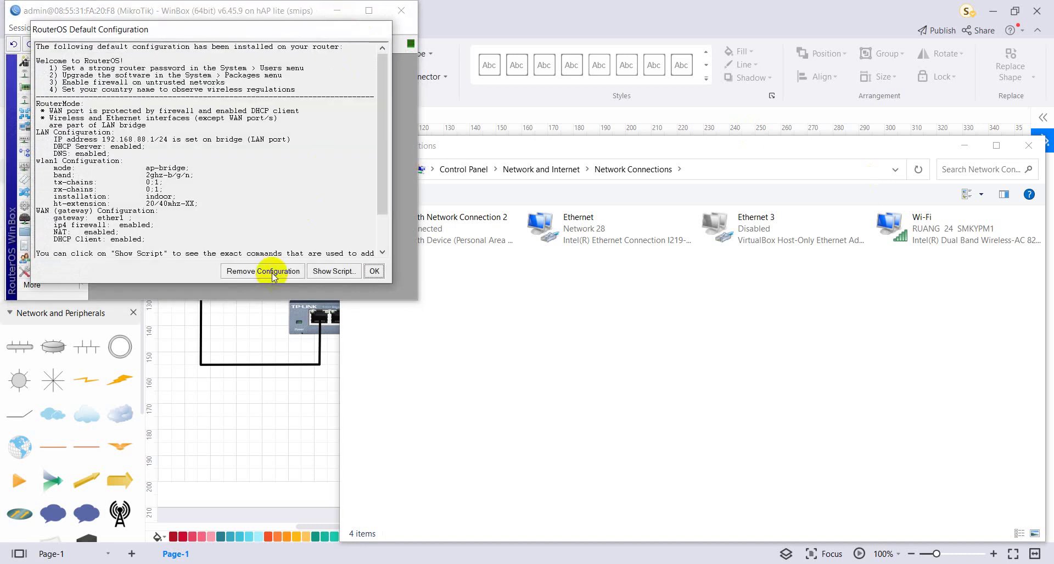
click(273, 271)
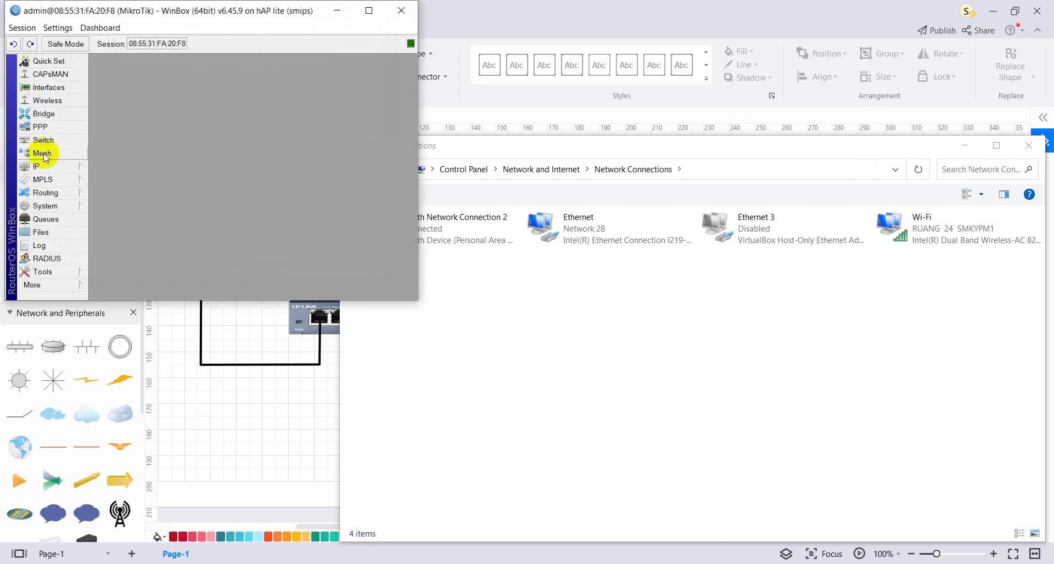
double_click(179, 11)
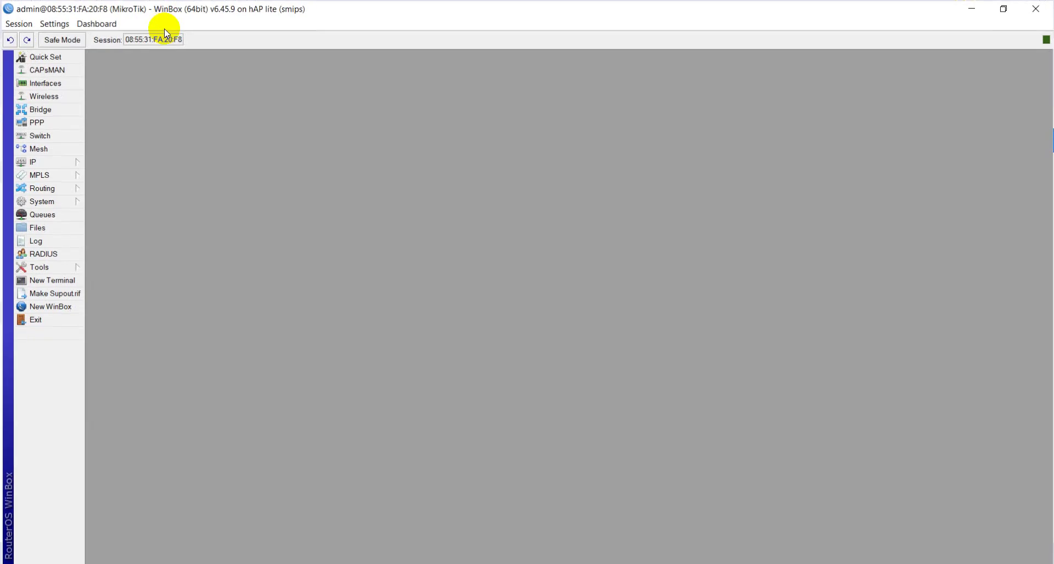
Step: Reset the router with No Default Configuration and Do Not Backup checked, confirming the reboot
click(42, 206)
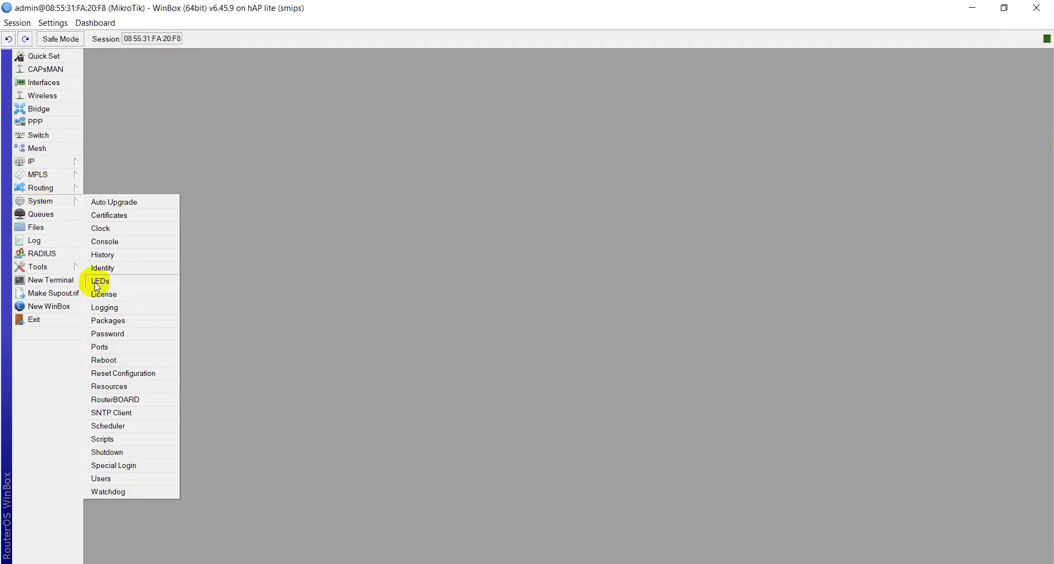
click(102, 368)
click(515, 313)
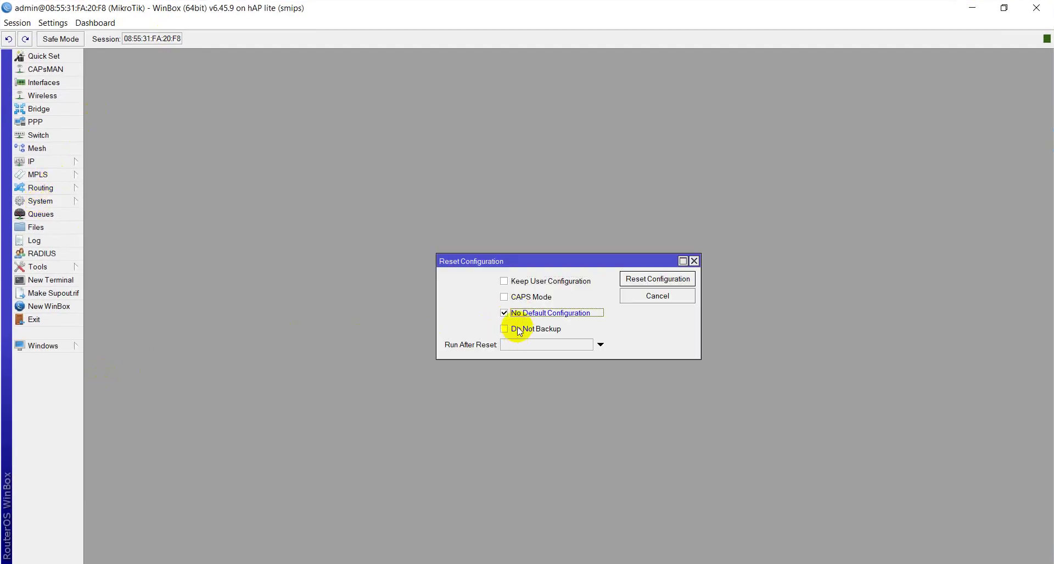
click(519, 330)
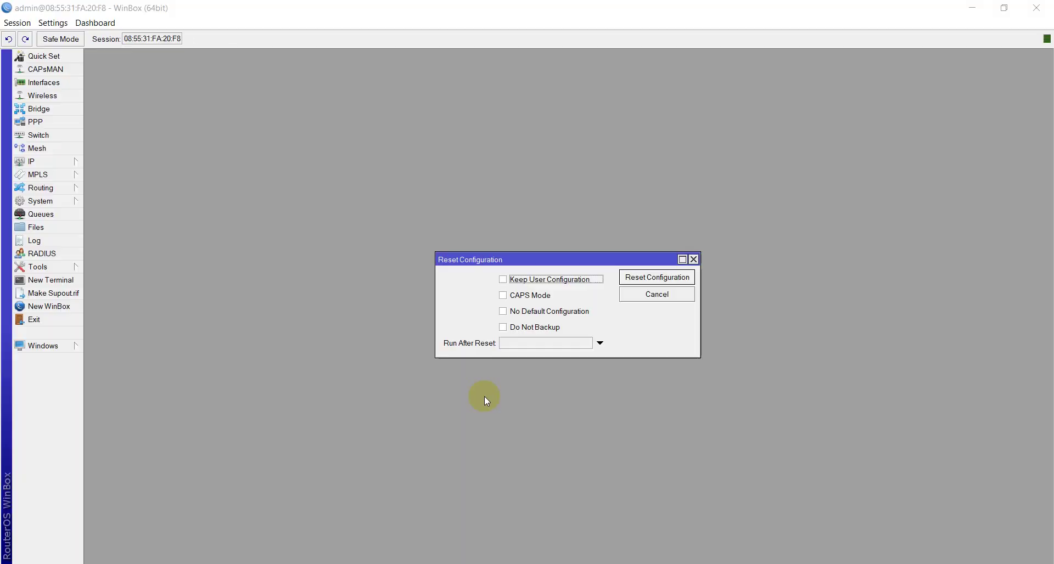
click(503, 311)
click(504, 327)
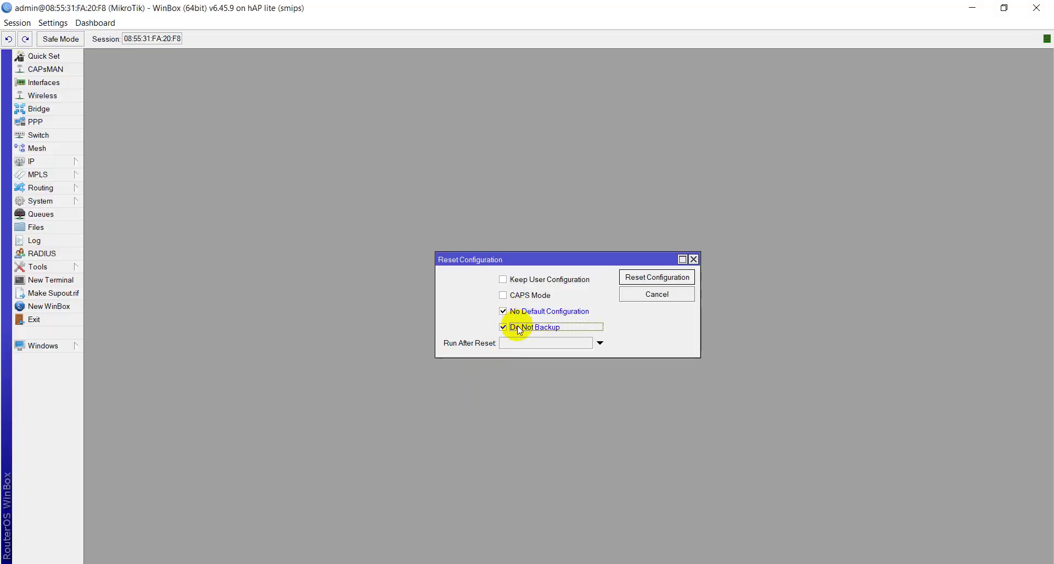
click(637, 281)
click(578, 302)
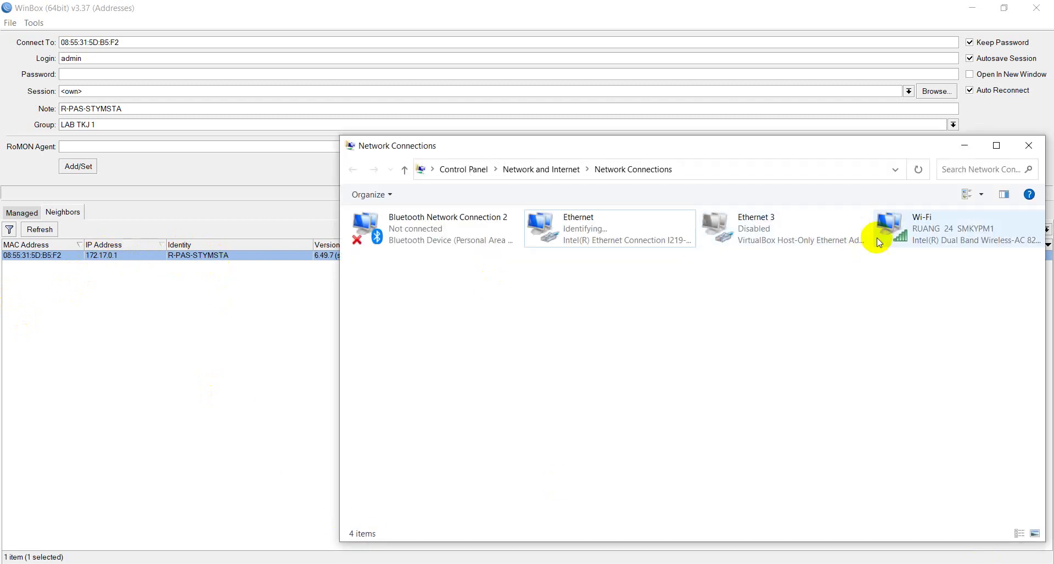
Step: Disable the Wi-Fi adapter, then rescan WinBox neighbors to reveal the RB941-2nD
click(877, 236)
right_click(877, 239)
click(875, 266)
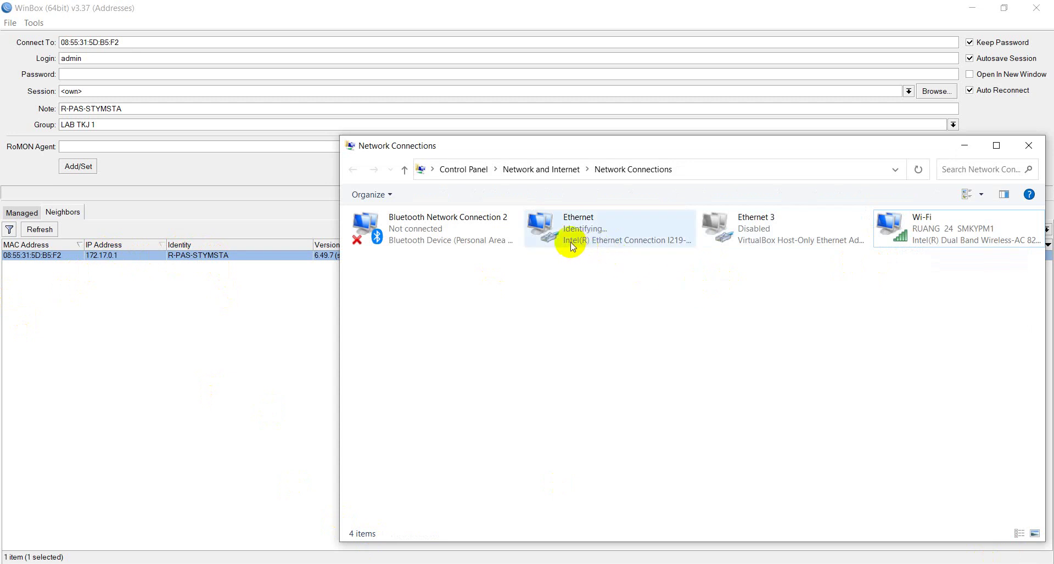
right_click(670, 292)
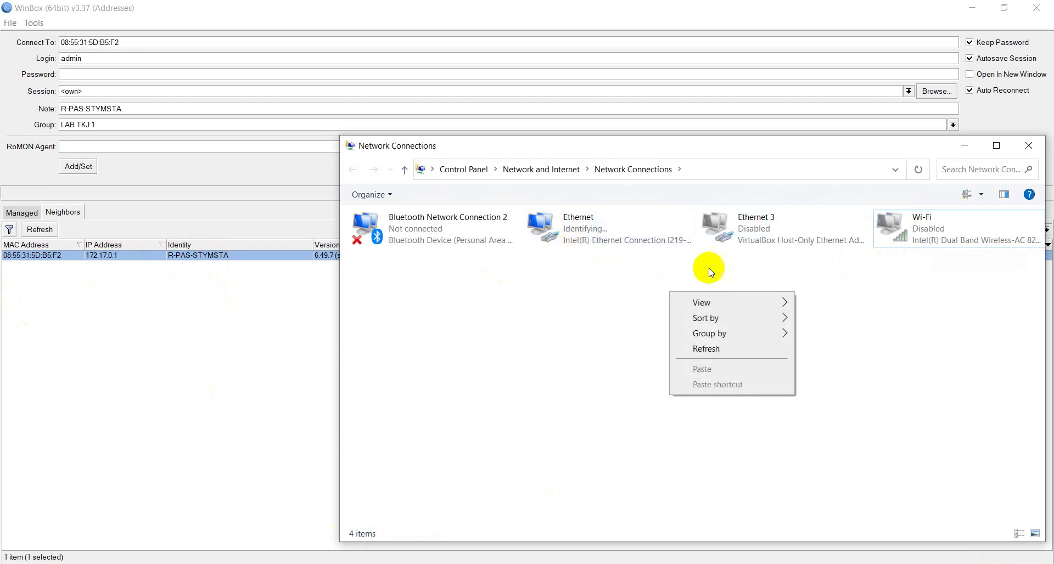
click(161, 346)
click(49, 229)
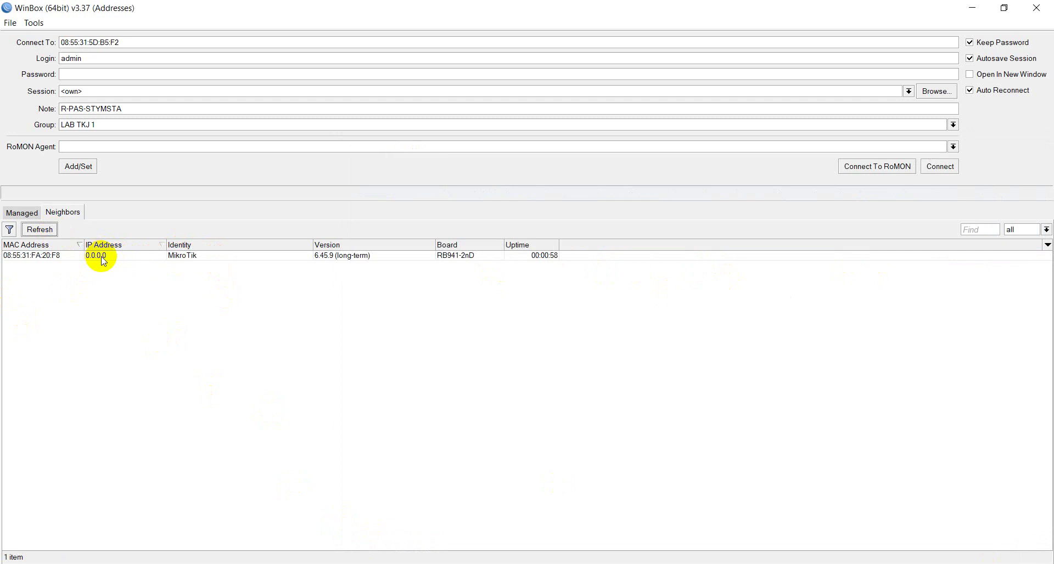
Step: Select the hAP lite at MAC 08:55:31:FA:20:F8 in Neighbors and connect as admin
click(47, 258)
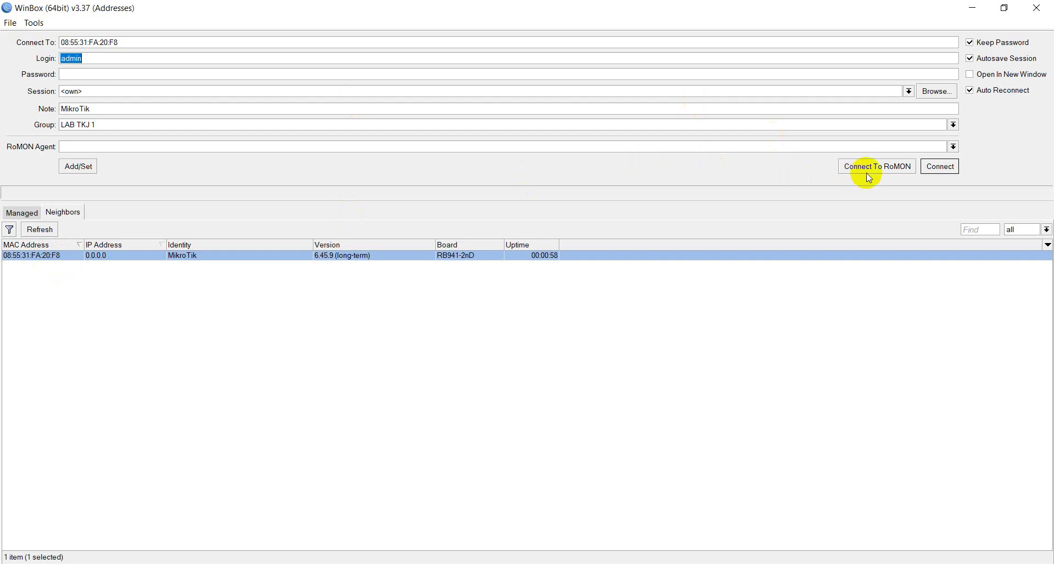
click(938, 166)
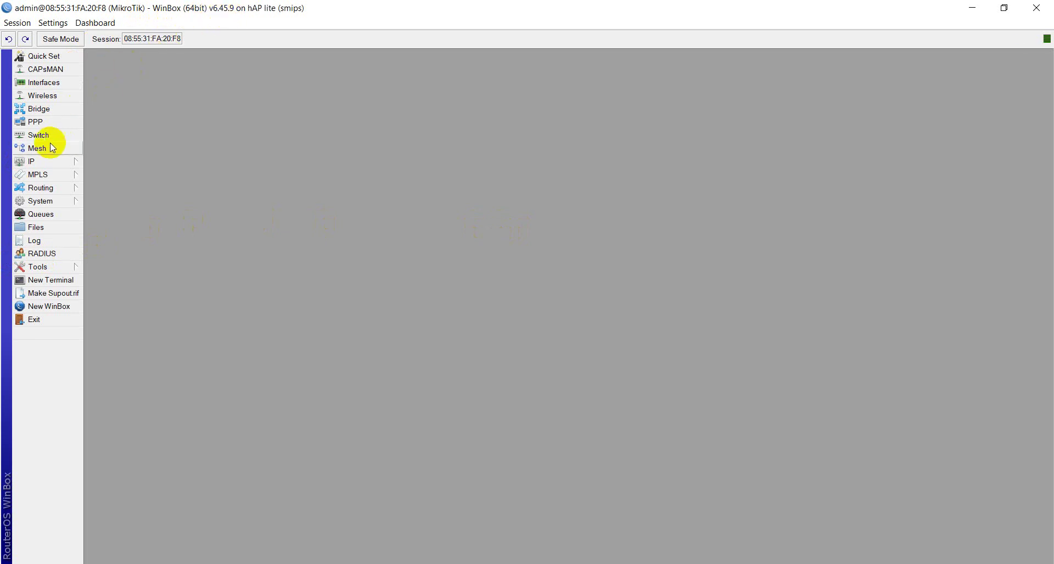
Step: Set the system identity to R-IKHYAK, then open the Interface List
click(44, 202)
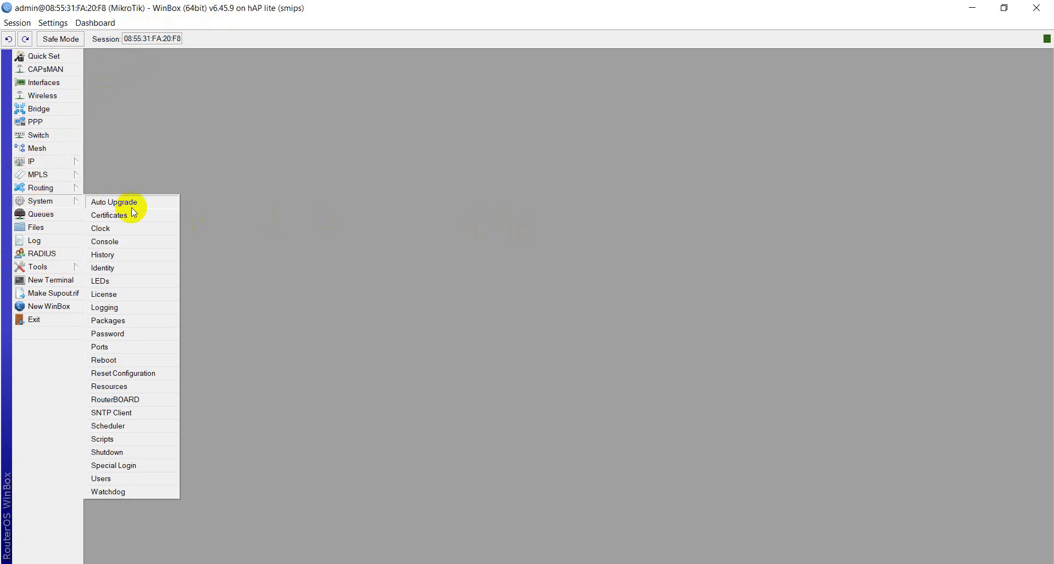
click(122, 269)
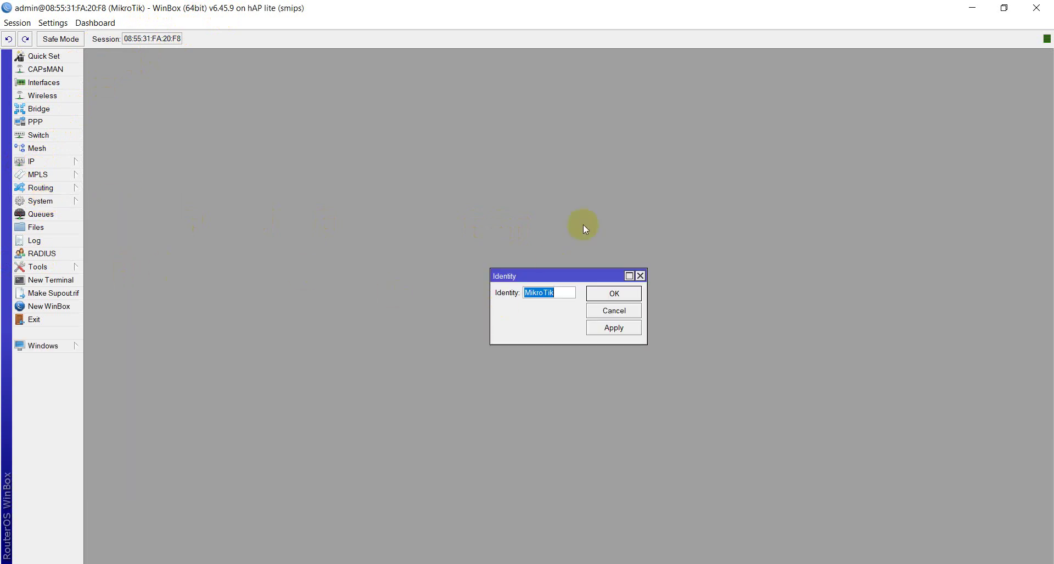
text(R-IKHYAK)
click(608, 328)
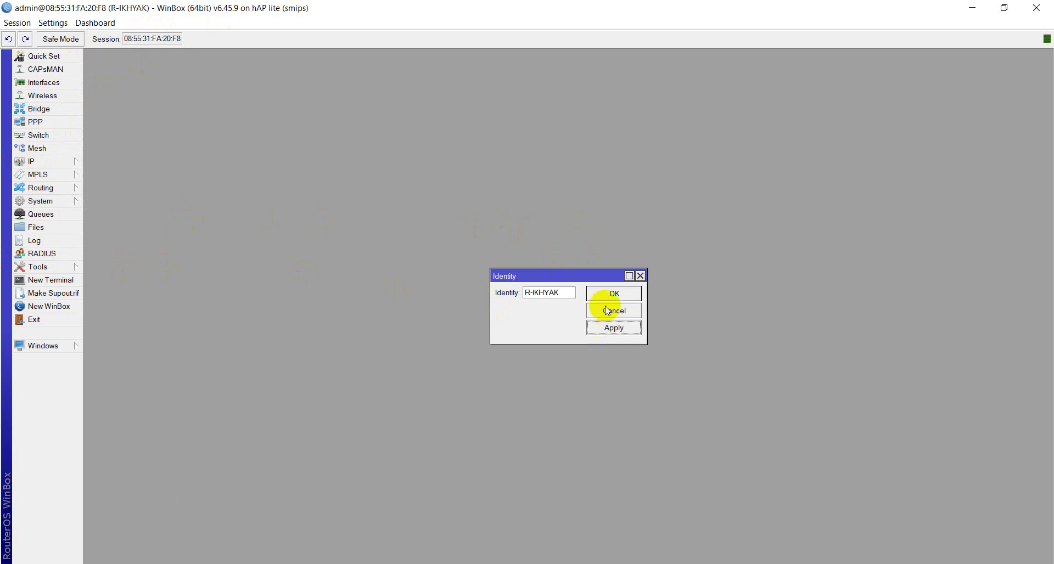
click(606, 294)
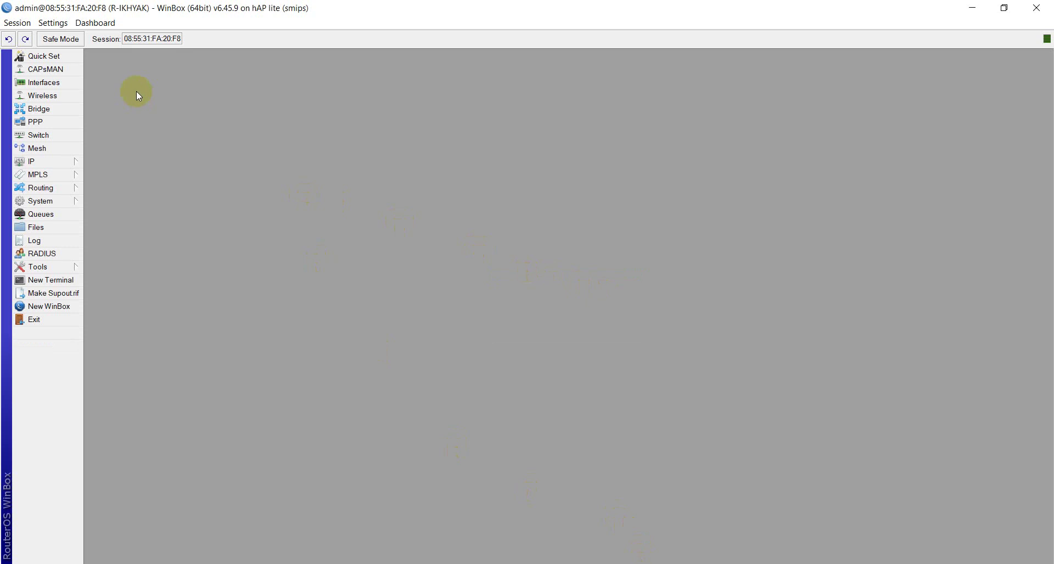
click(64, 84)
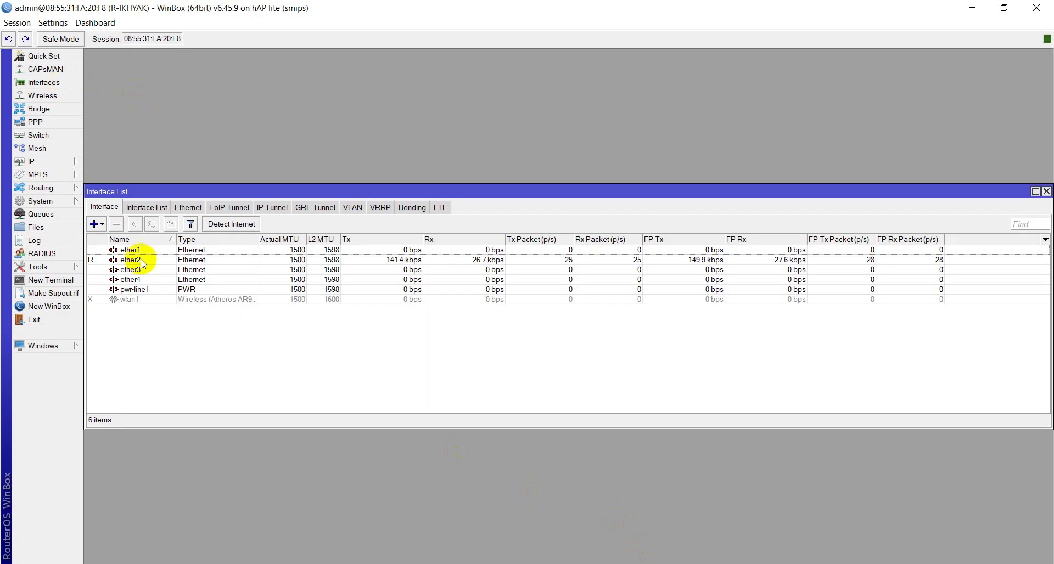
Step: Add a VLAN named PPPoE with VLAN ID 30 on ether2
click(101, 224)
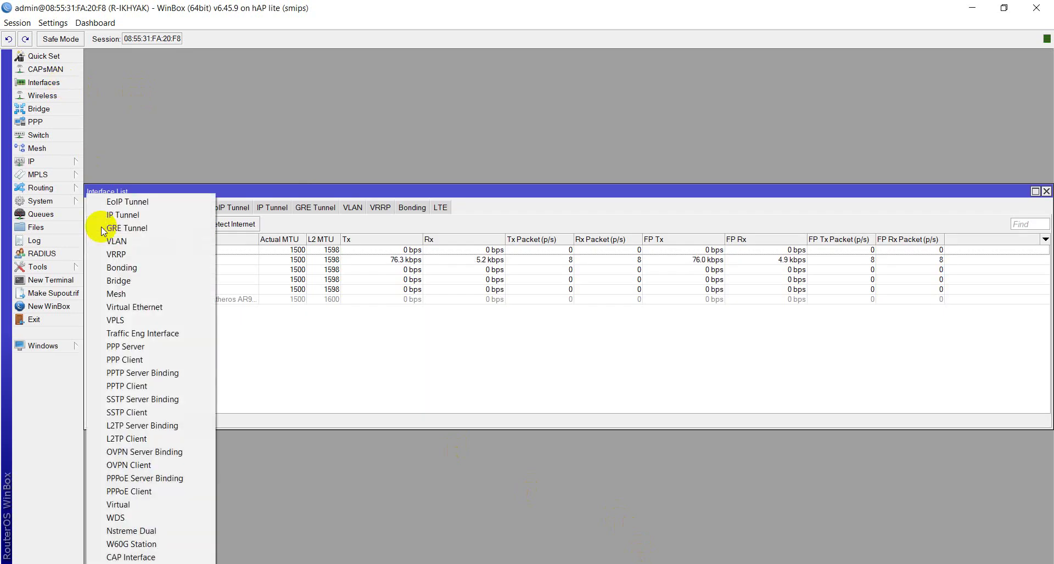
click(112, 242)
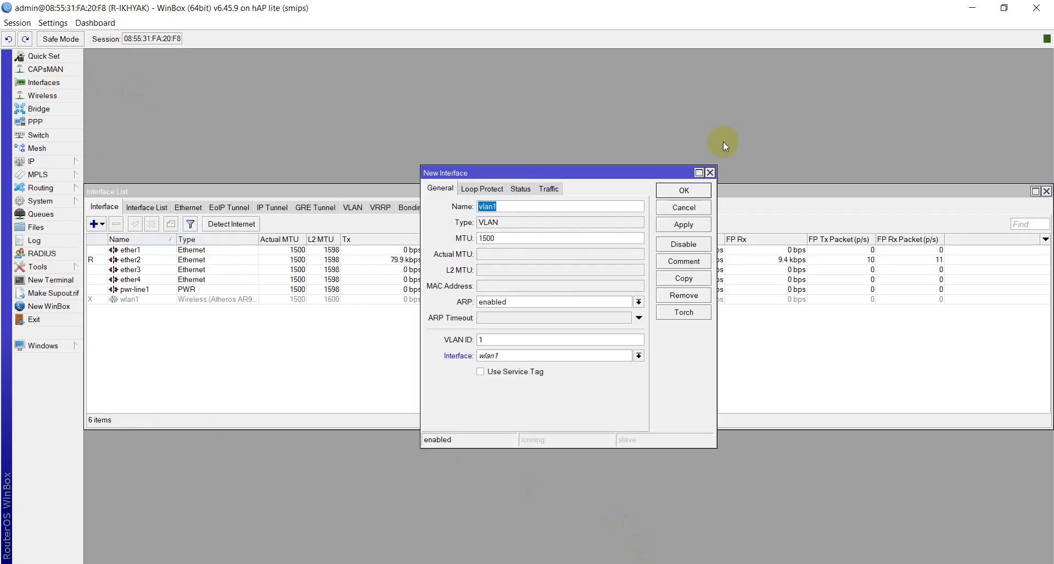
text(PPPoE)
double_click(478, 340)
text(30)
click(512, 356)
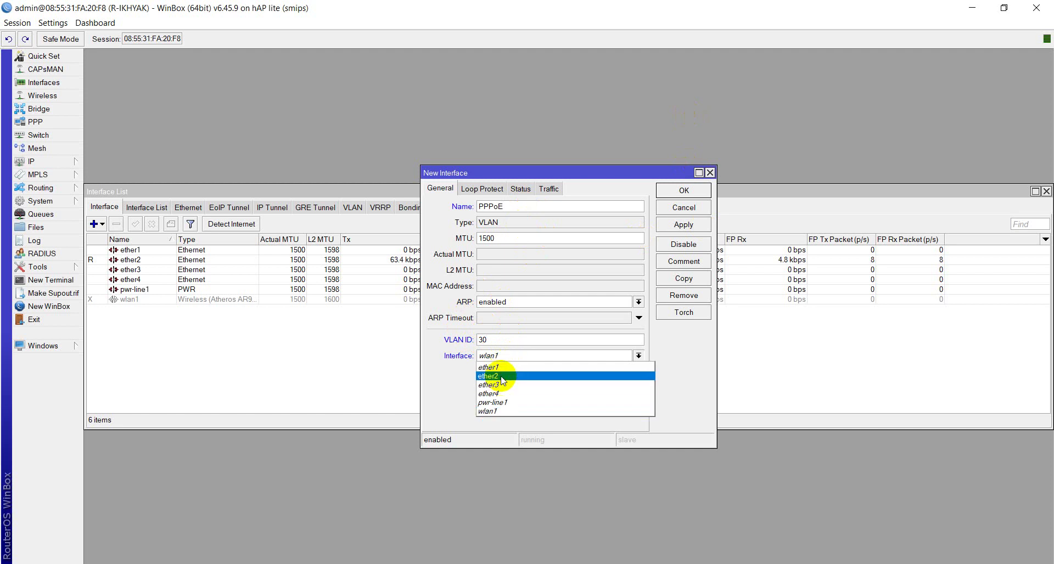
click(500, 376)
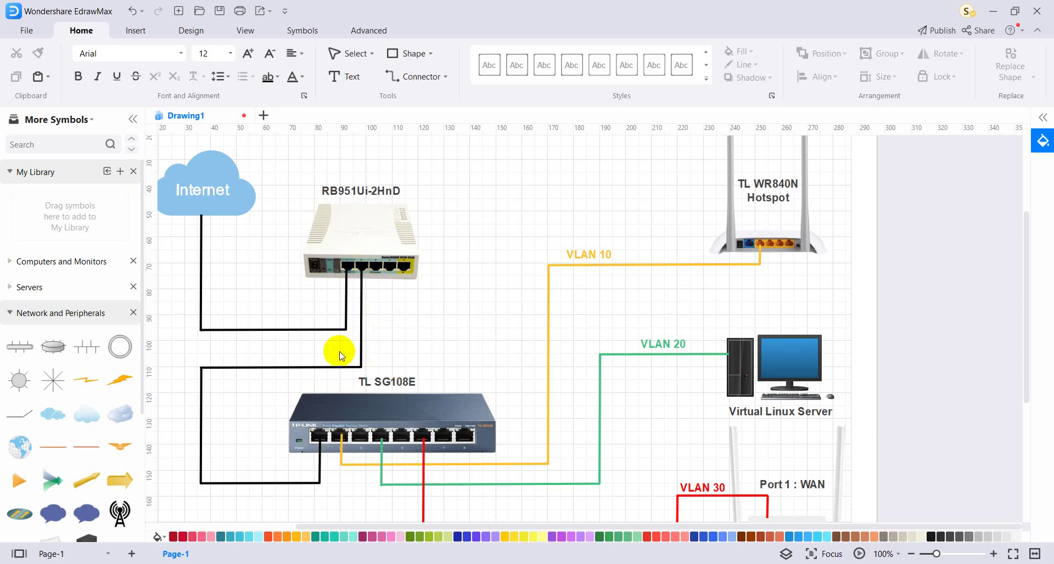
Step: Check the TL SG108E switch in the EdrawMax diagram, then return to WinBox
scroll(392, 343, down, 3)
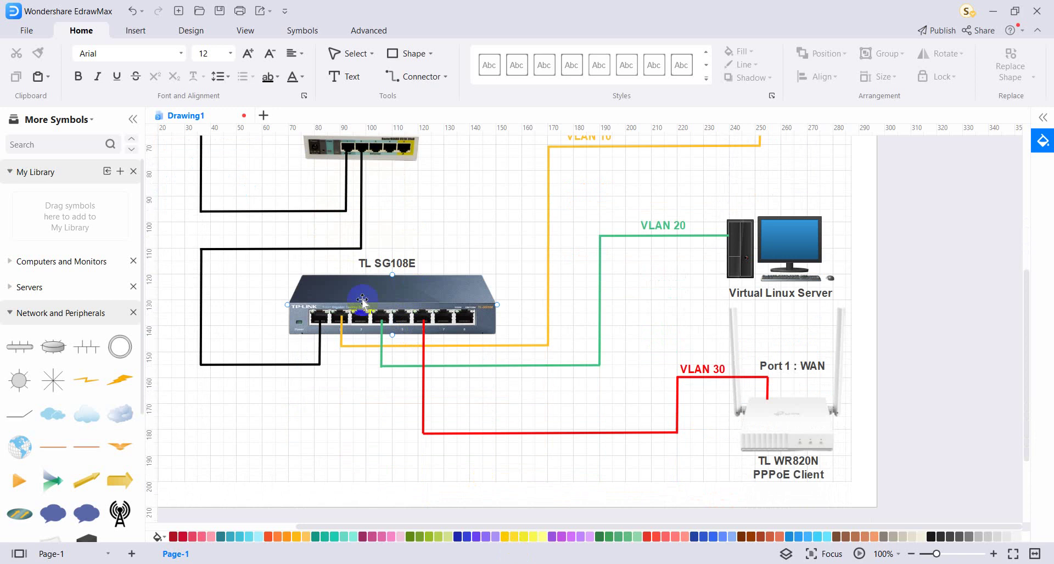
click(340, 299)
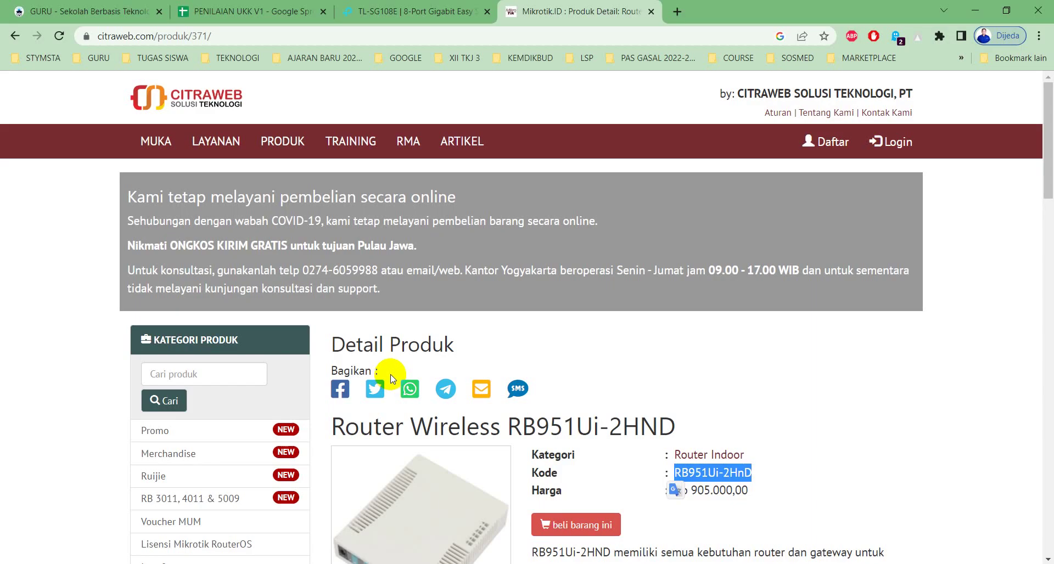
key(alt+Tab)
key(alt+Tab)
key(alt+Tab)
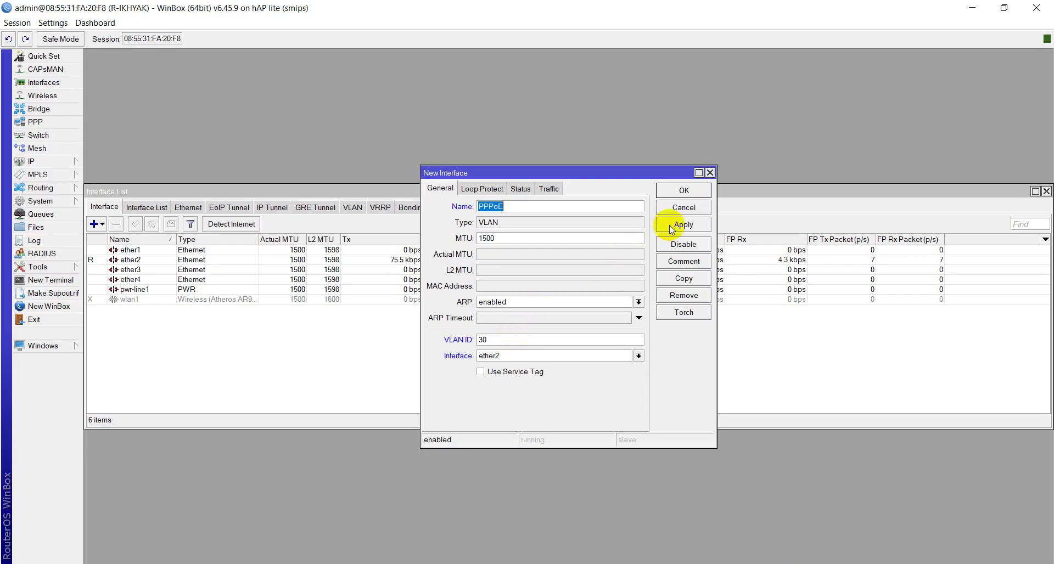
Step: Apply the PPPoE VLAN with comment 'PPPoE Server', then close its dialog and the Interface List
click(675, 226)
click(679, 263)
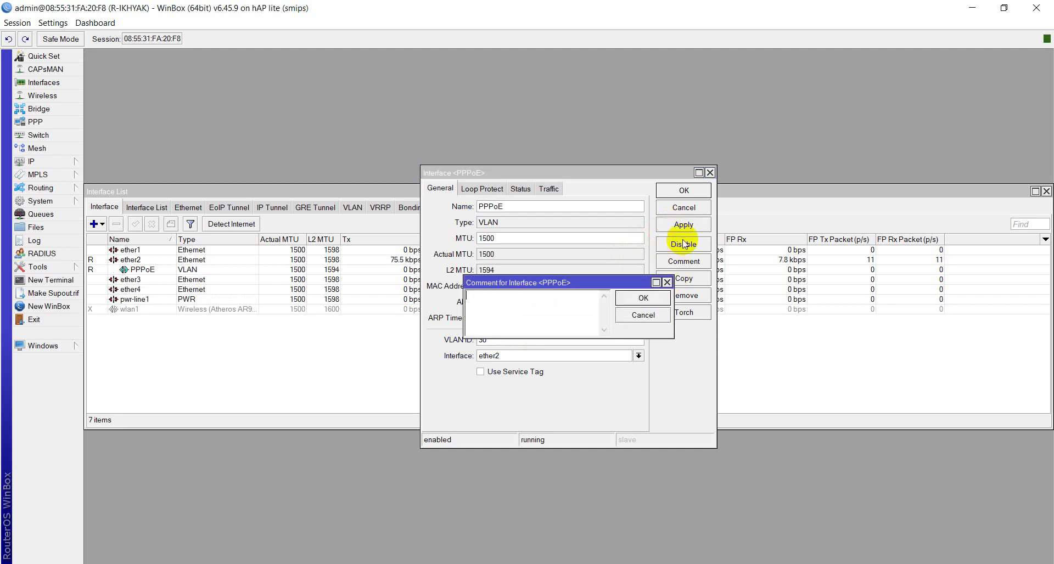
text(PPPoE Server)
key(Return)
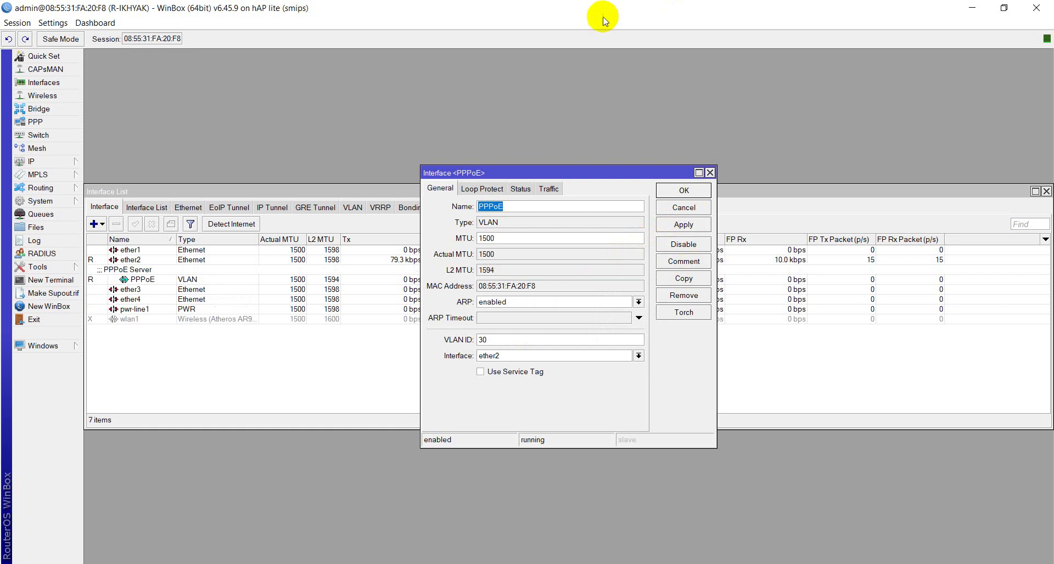
click(683, 224)
click(685, 191)
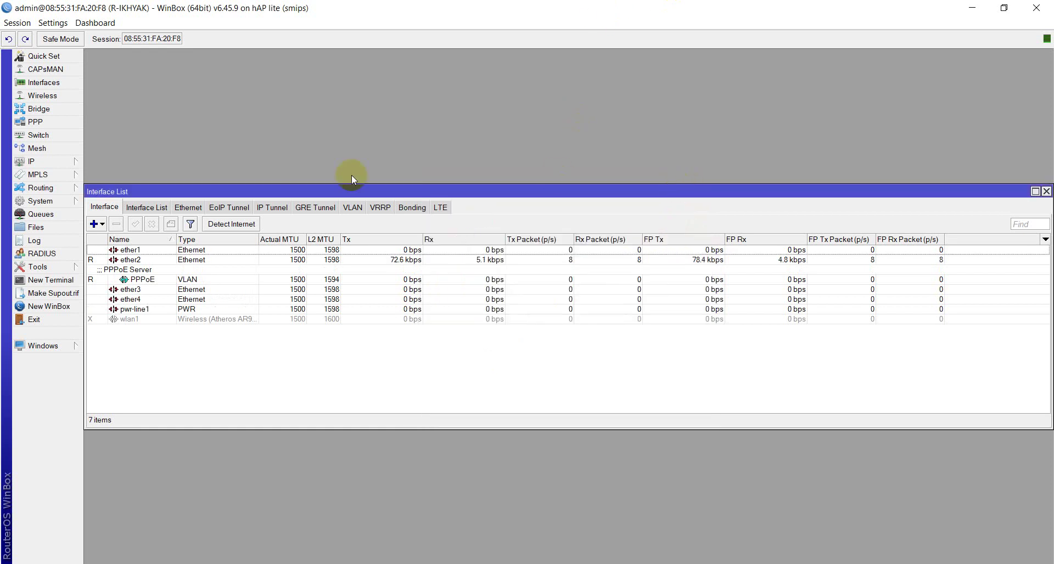
click(1047, 191)
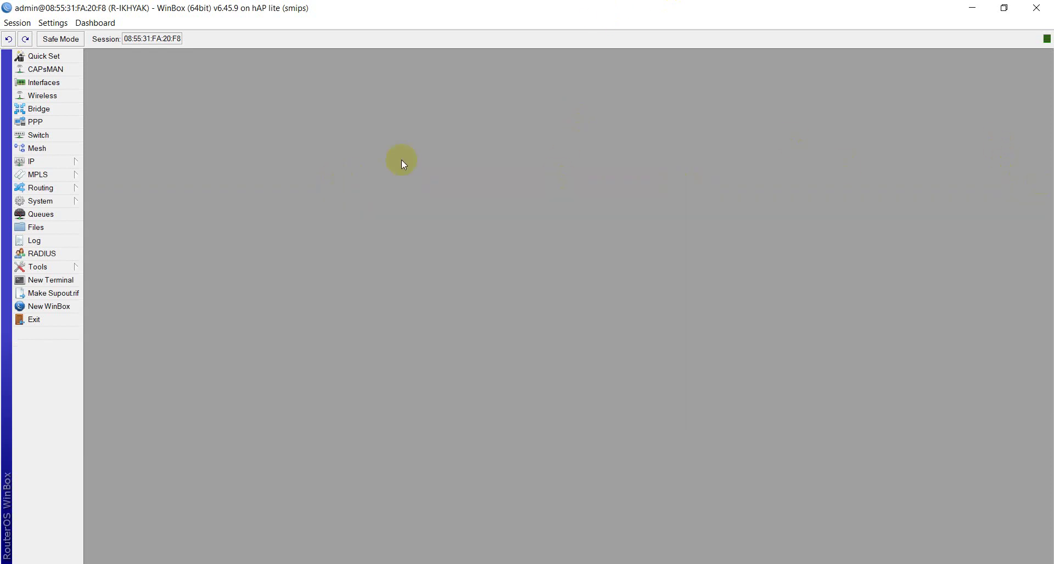
Step: Start a new IP address entry with address 172.30.2.1/28
click(64, 164)
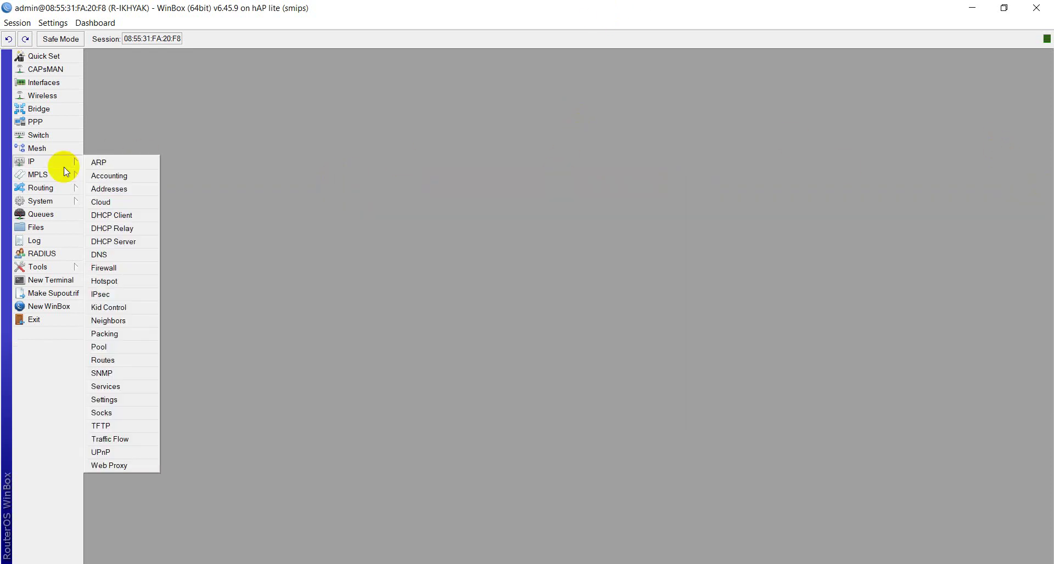
click(106, 188)
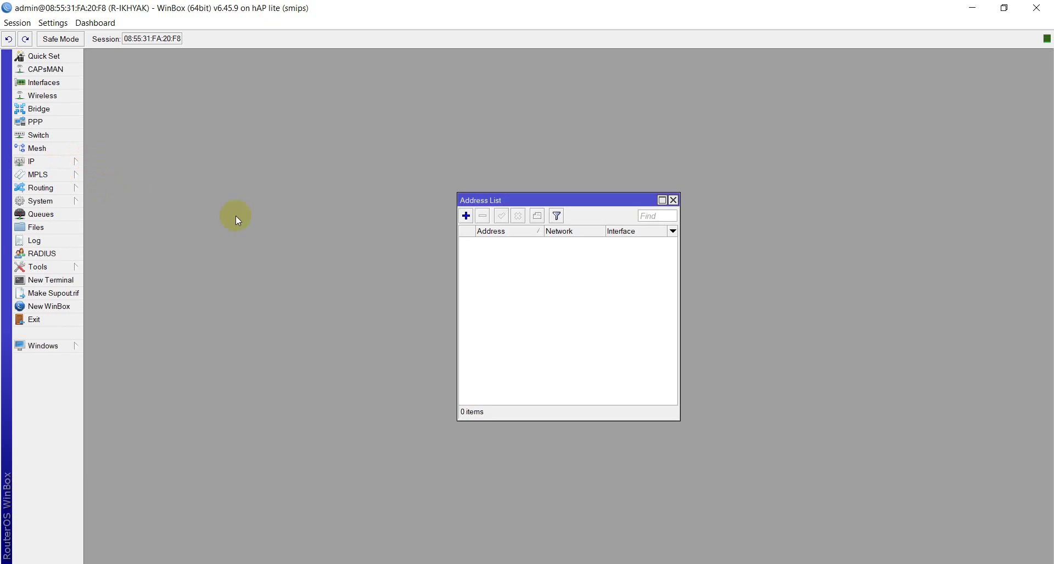
click(466, 216)
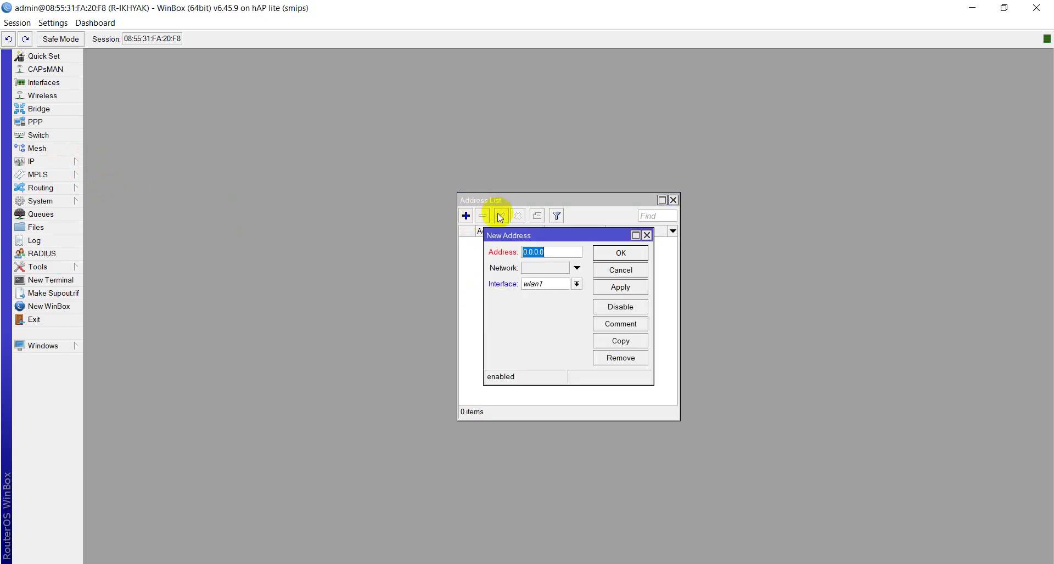
text(172.30.2.1/28)
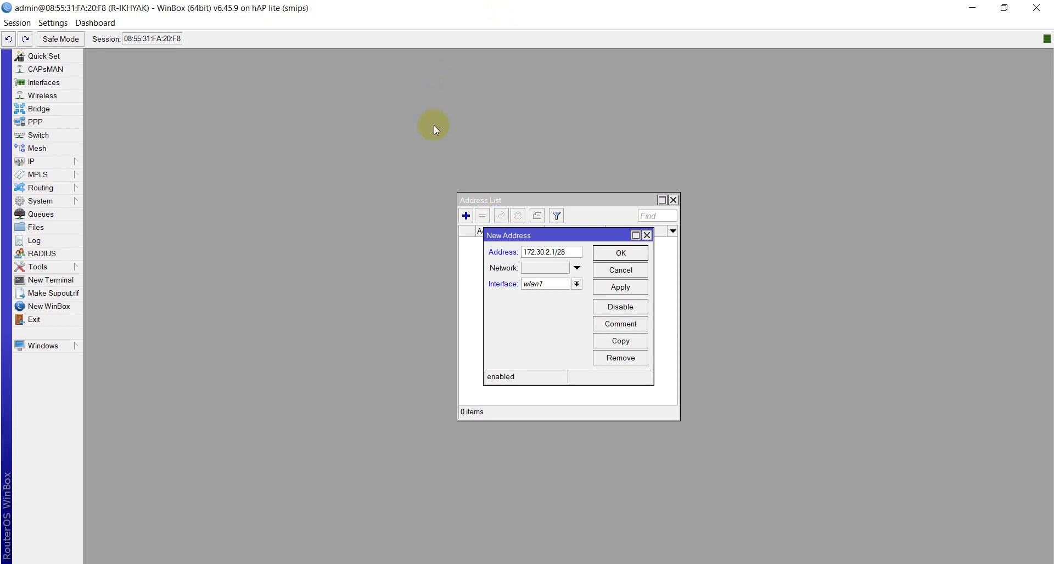
Step: Look over the interface choices and the /28 prefix, leaving the entry unsaved, then bring up the exam PDF
click(541, 284)
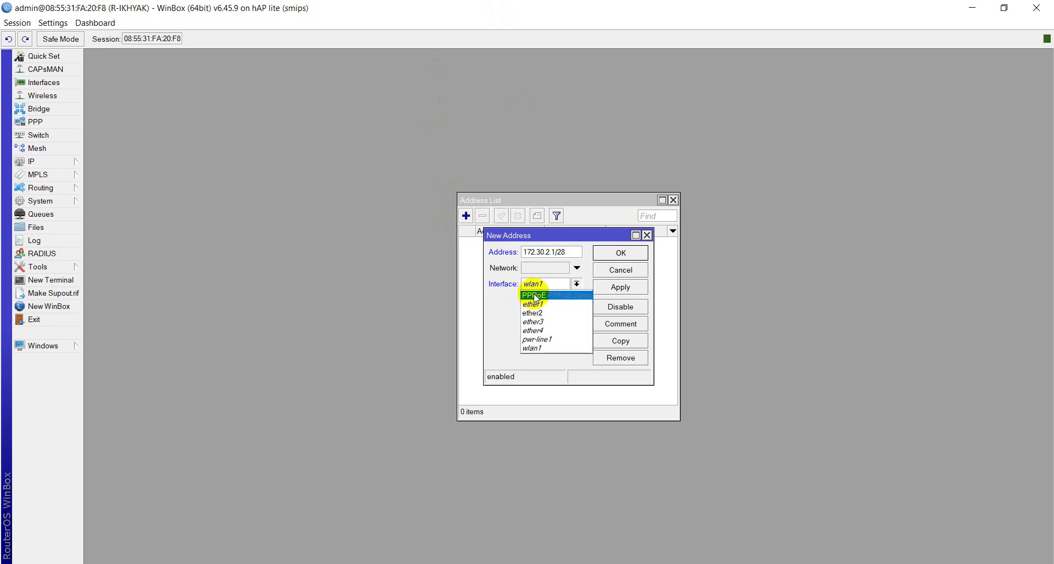
click(531, 252)
click(532, 252)
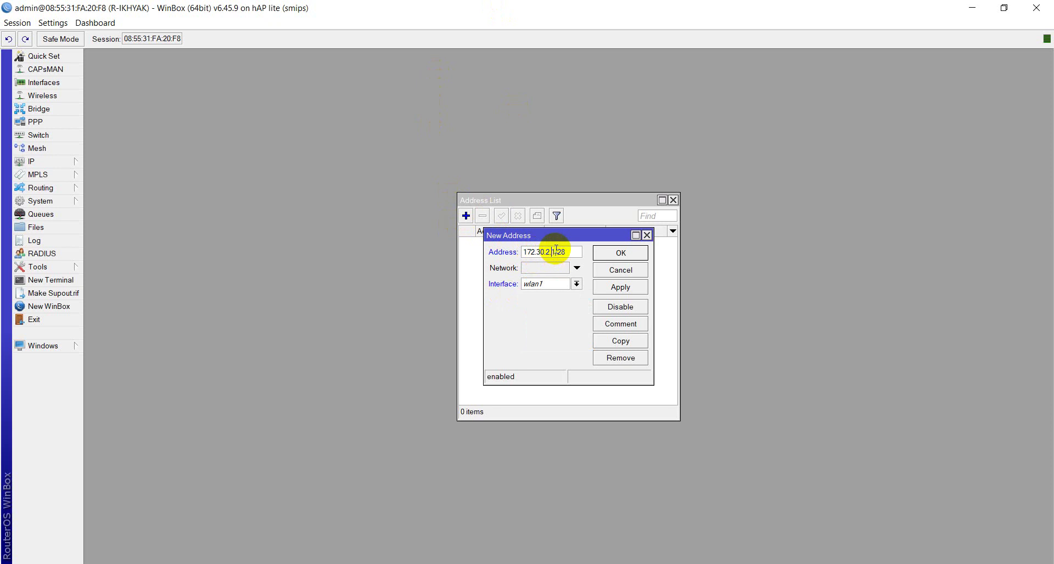
drag(573, 253, 557, 252)
click(209, 560)
Step: Scroll the exam PDF back to page 2's VLAN address table and tasks 1–7, then return to WinBox
scroll(746, 305, up, 3)
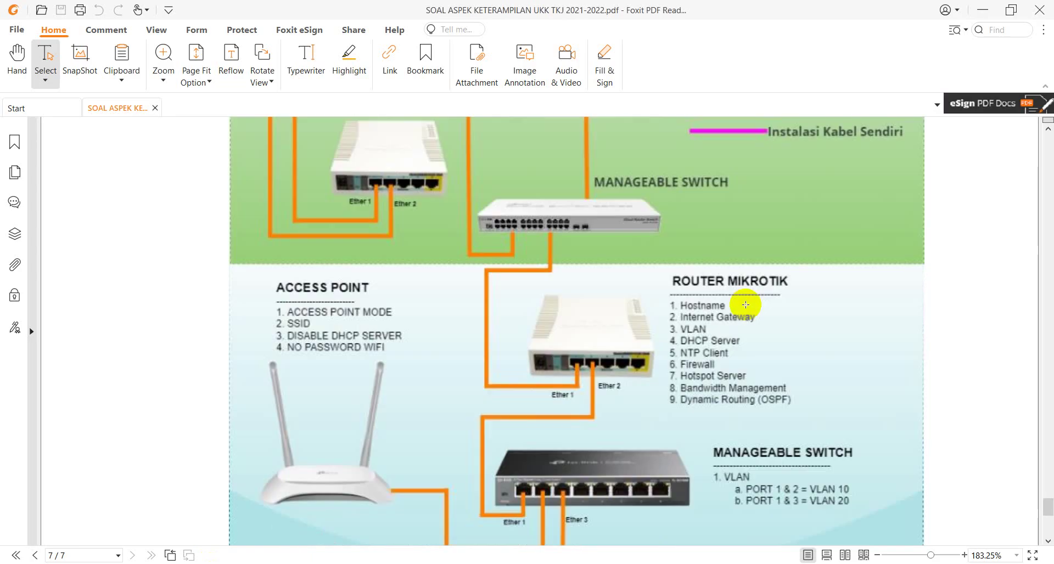
scroll(746, 305, up, 20)
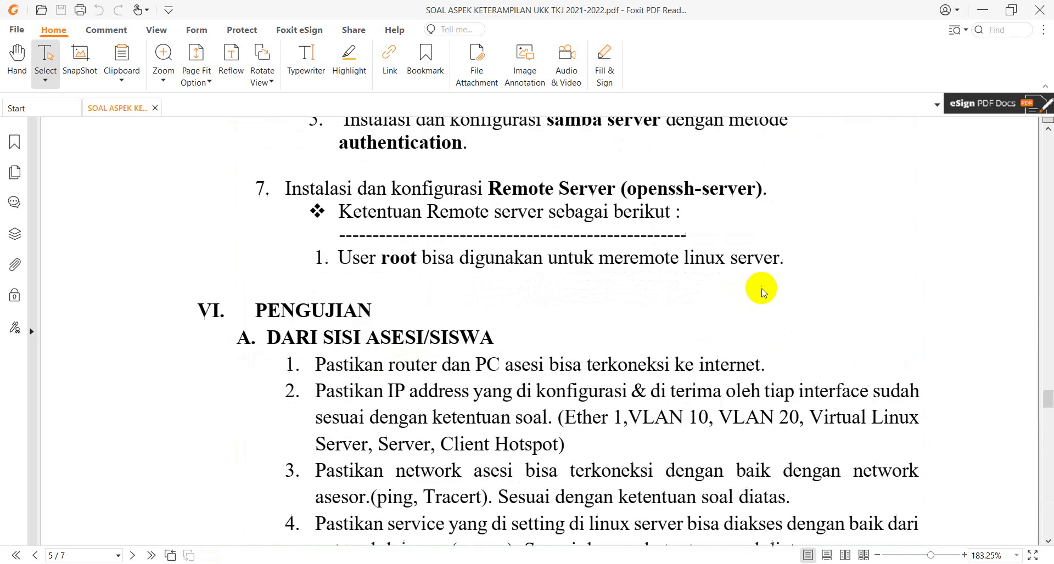
scroll(764, 291, up, 15)
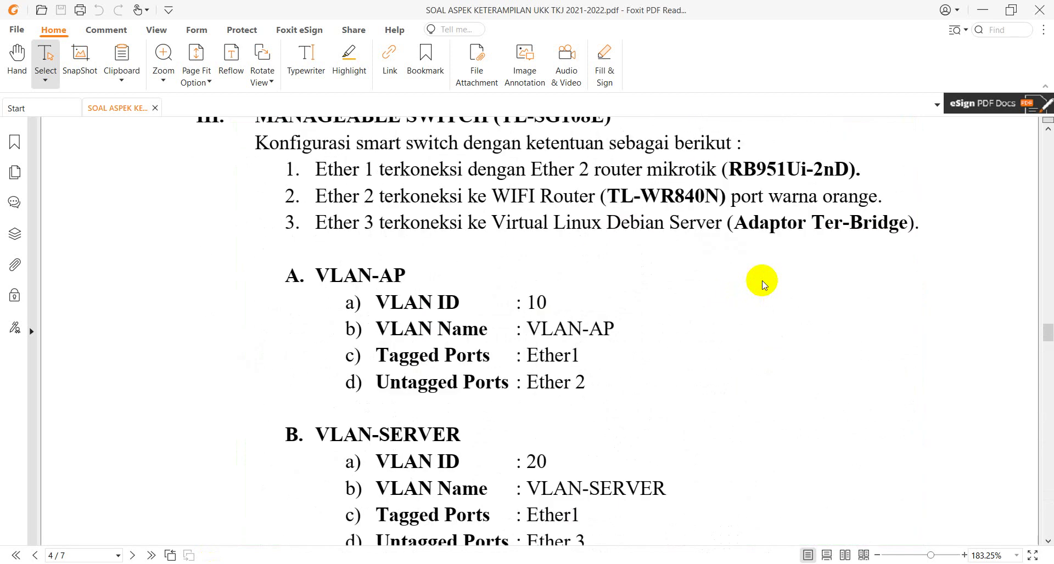
scroll(763, 283, up, 15)
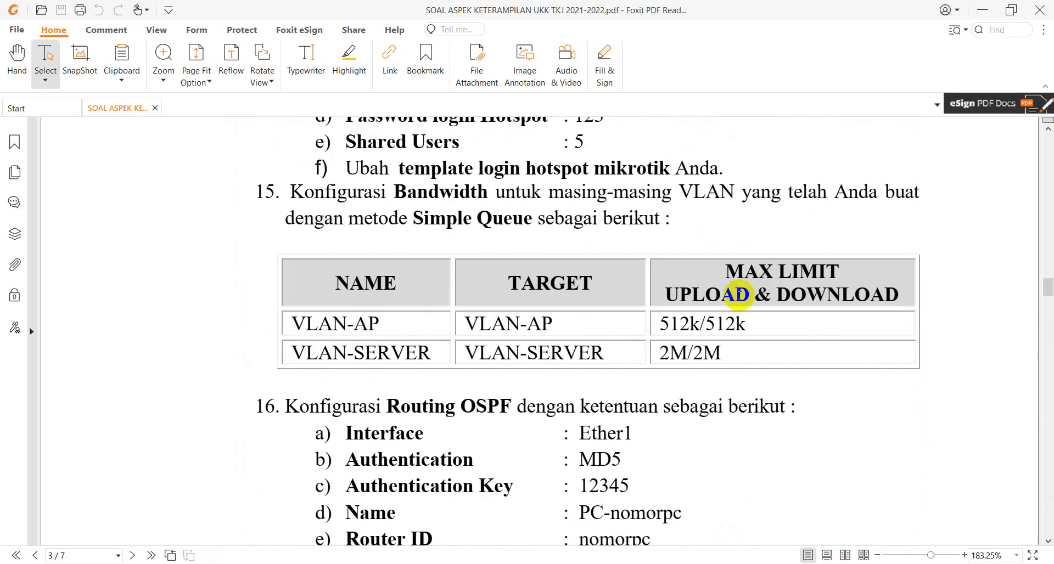
scroll(725, 283, up, 8)
scroll(696, 277, up, 4)
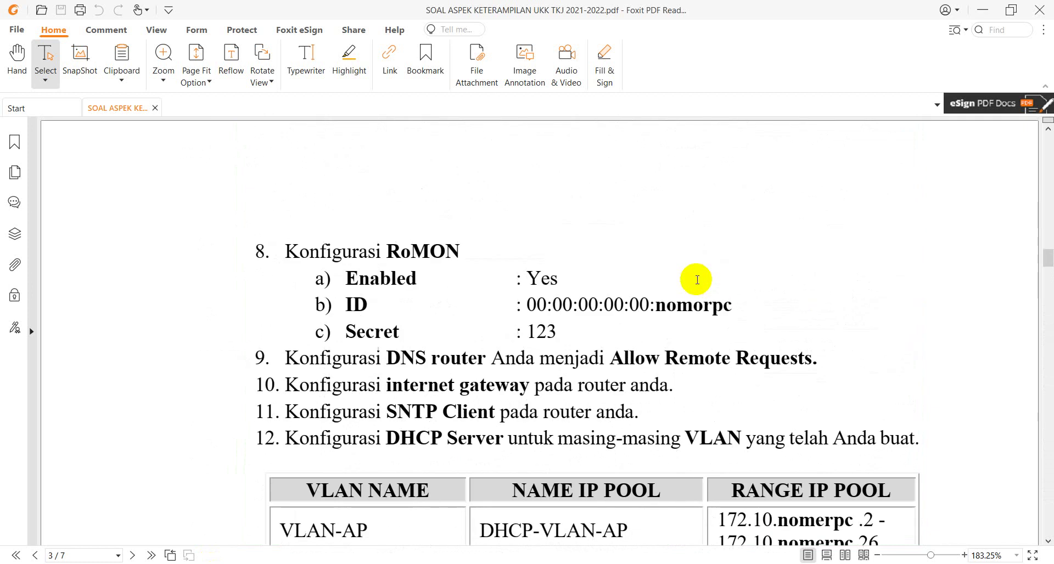
scroll(695, 280, up, 8)
scroll(696, 329, down, 4)
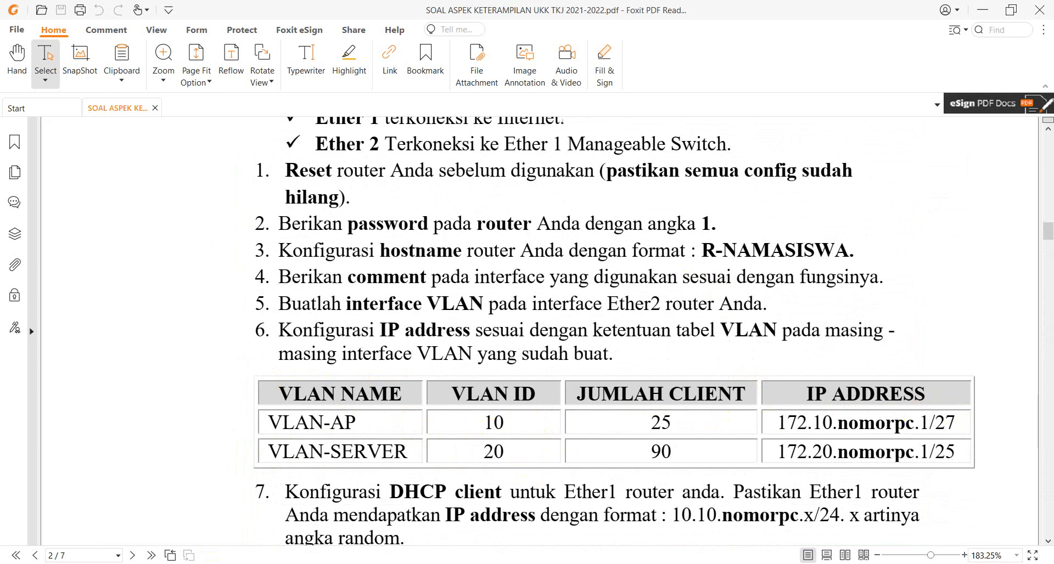
click(753, 494)
Step: Assign the 172.30.2.1/28 address to the PPPoE interface and apply it
click(580, 254)
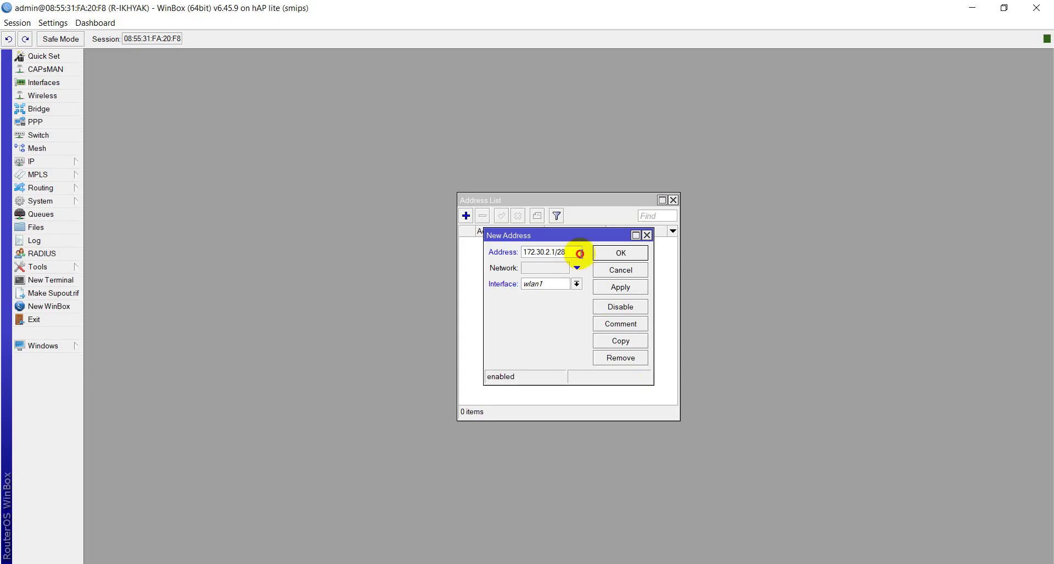
click(549, 286)
click(549, 295)
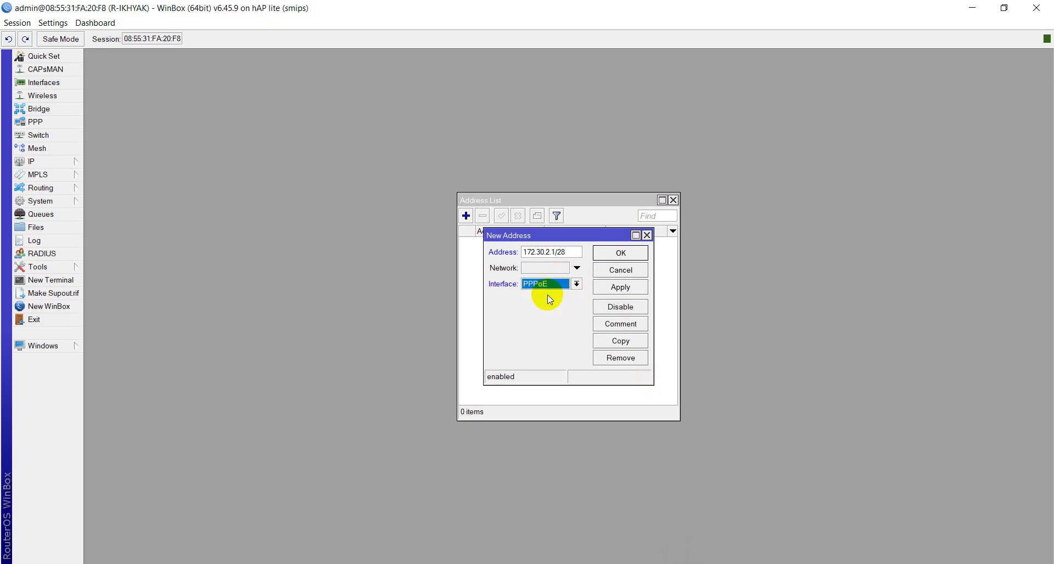
click(607, 286)
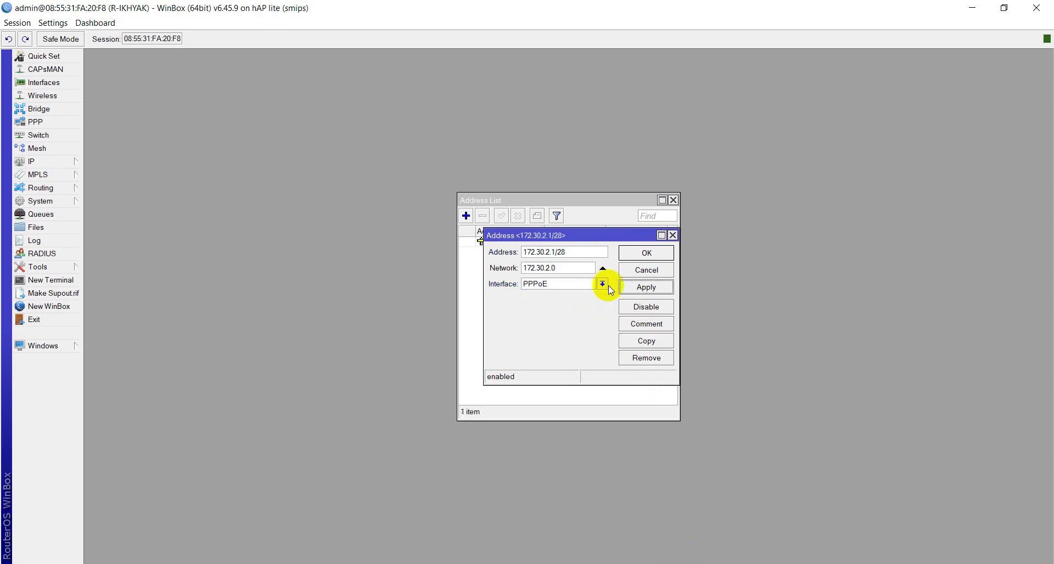
Step: Give the address the comment 'PPPoE Server', apply, and close the address entry
click(645, 324)
text(P)
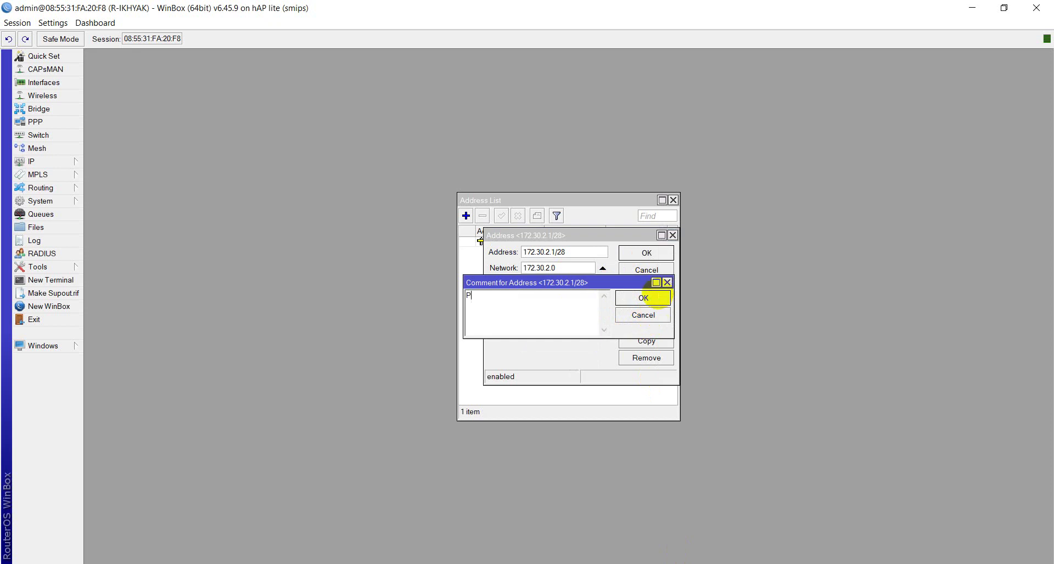
text(PPoE Server)
click(660, 298)
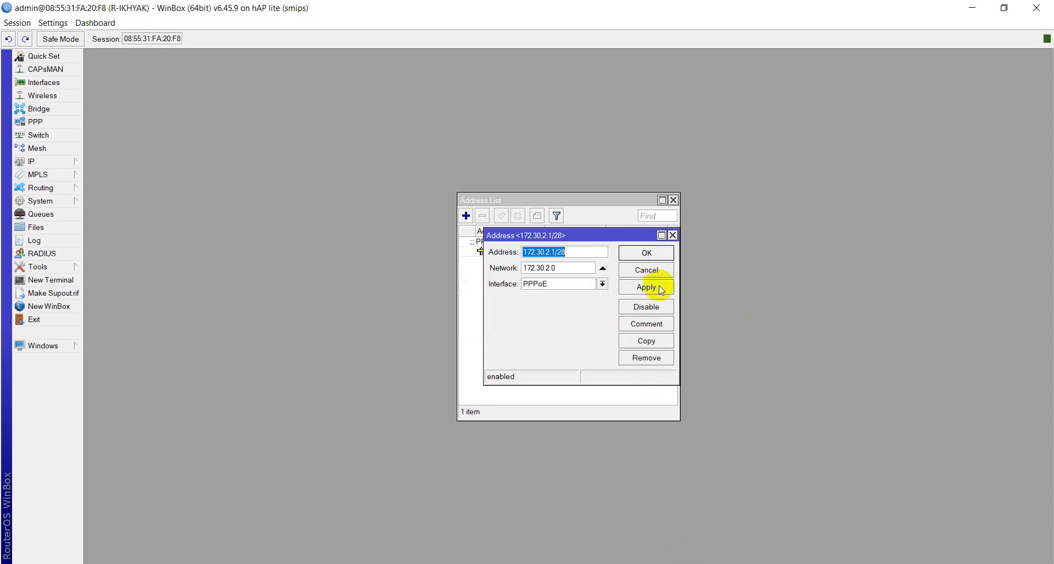
click(661, 289)
click(643, 254)
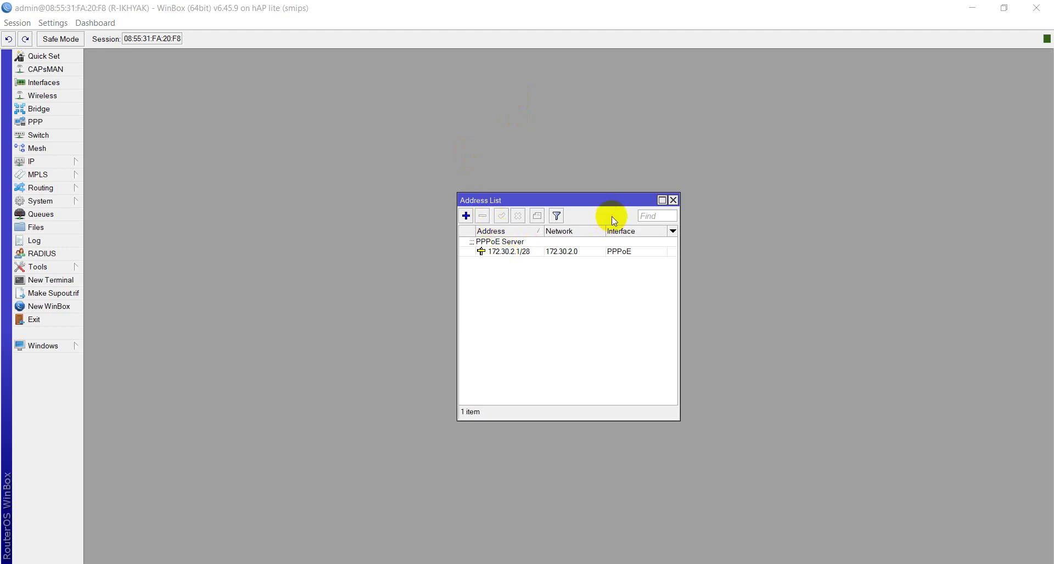
Step: Check the PPPoE VLAN interface in the Interface List, then close the interface and address lists
click(38, 82)
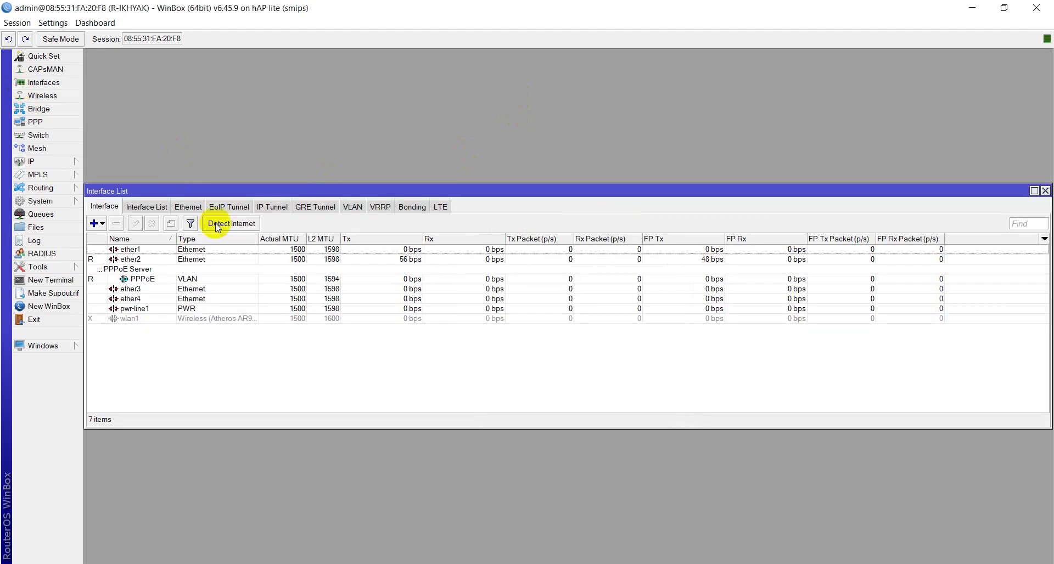
click(153, 283)
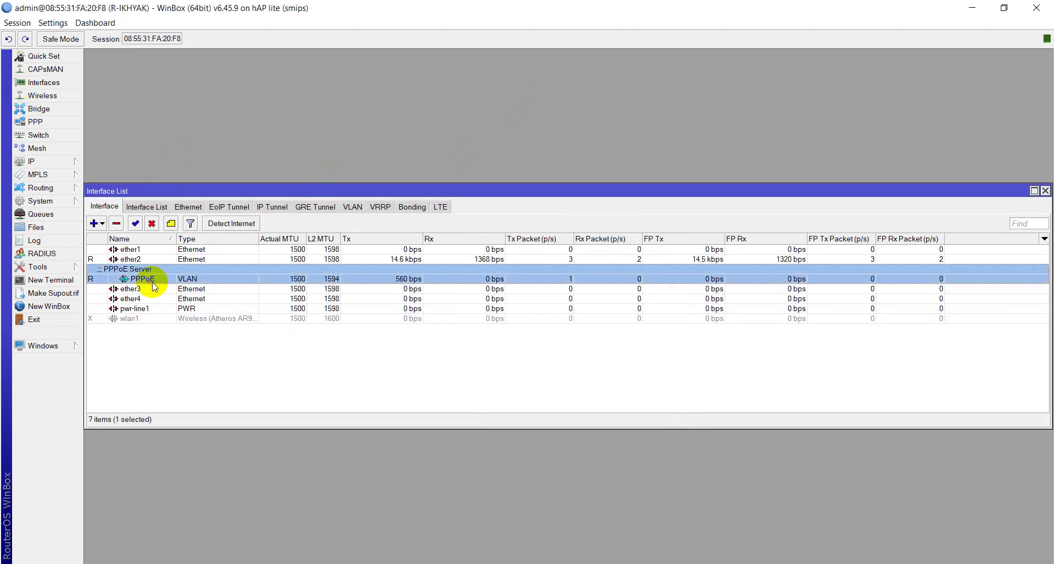
click(1044, 191)
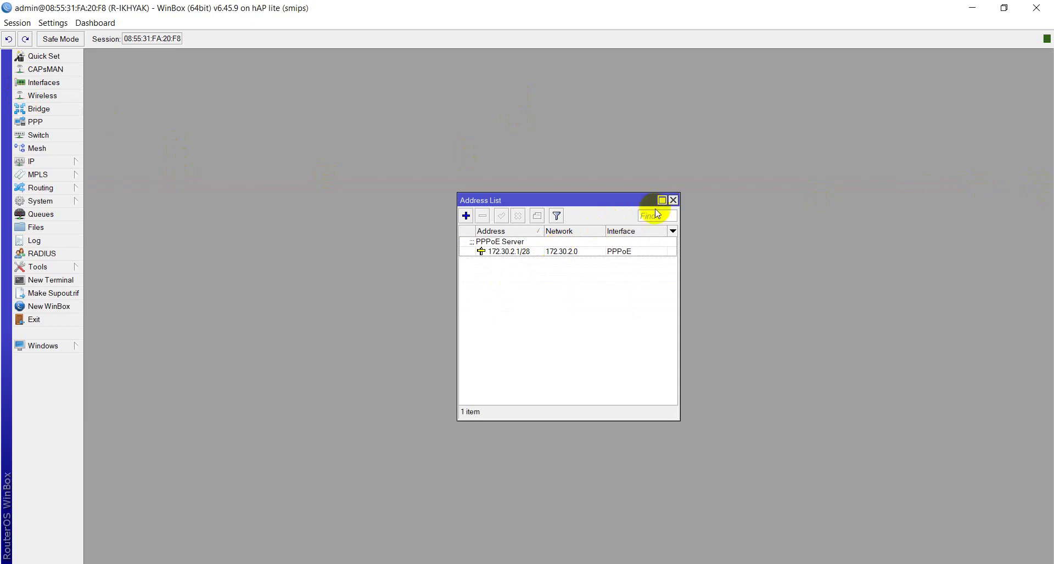
click(674, 199)
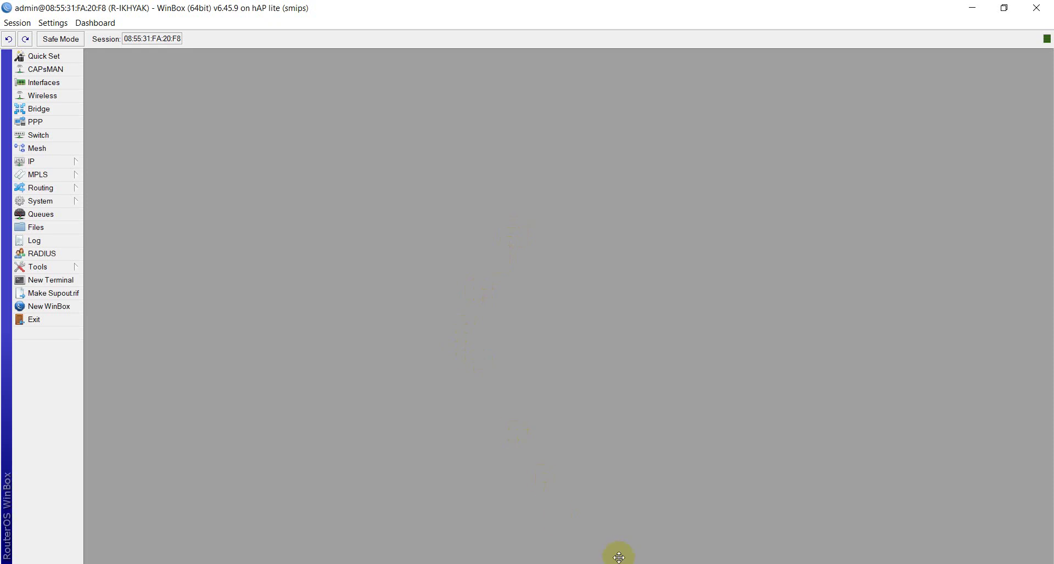
Step: Open the DHCP Server list from the IP menu
click(75, 86)
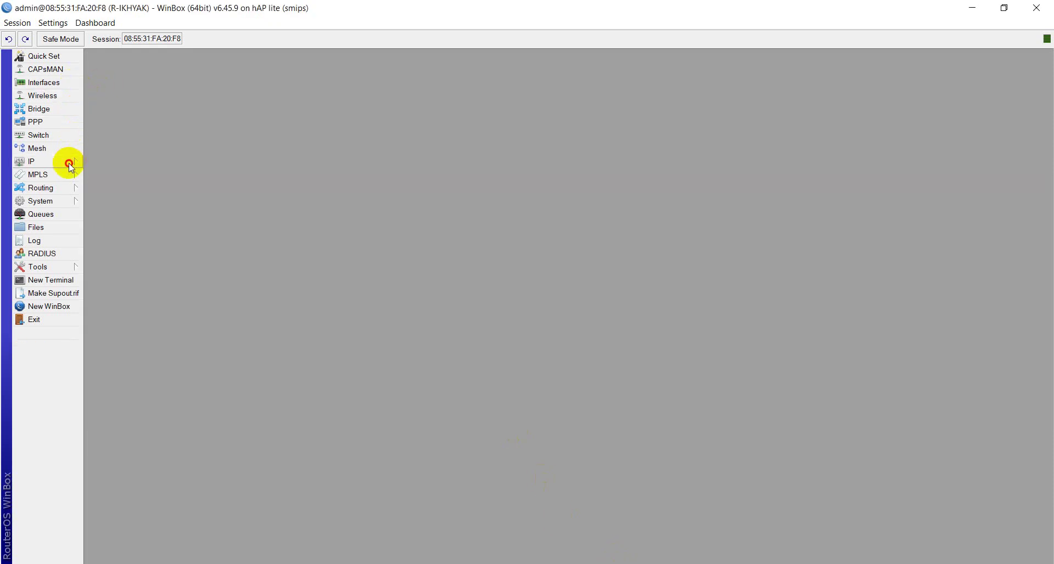
click(71, 162)
click(96, 189)
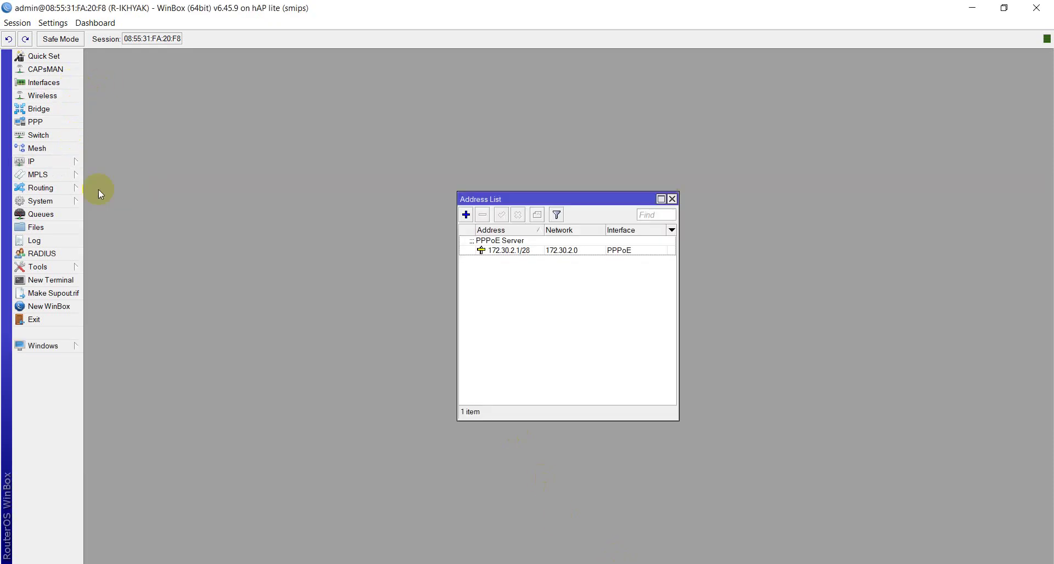
click(56, 163)
click(115, 242)
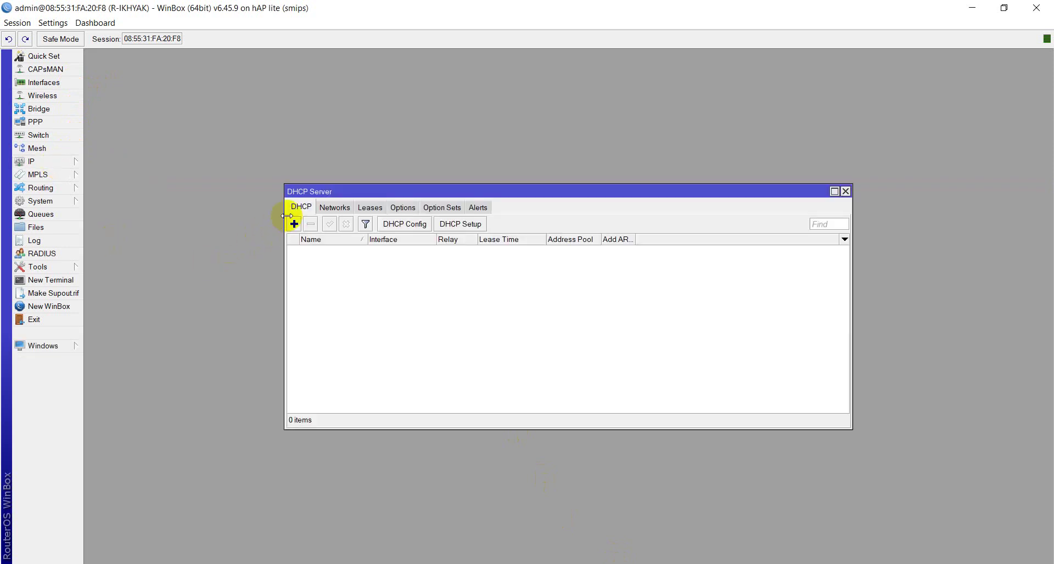
Step: Run DHCP Setup on PPPoE: gateway 172.30.2.1, range 172.30.2.2–172.30.2.14, lease 00:10:00
click(467, 230)
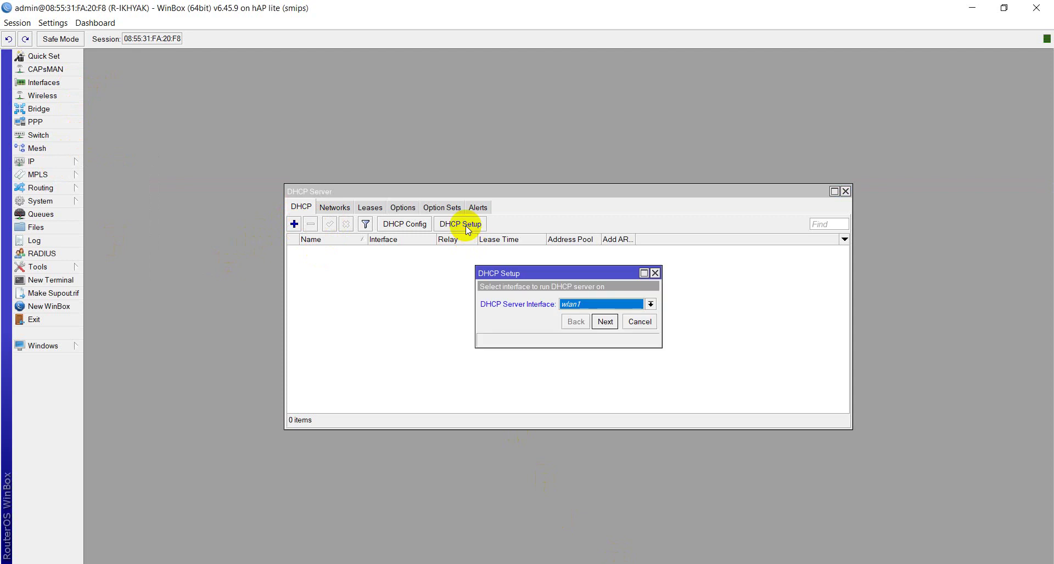
click(566, 304)
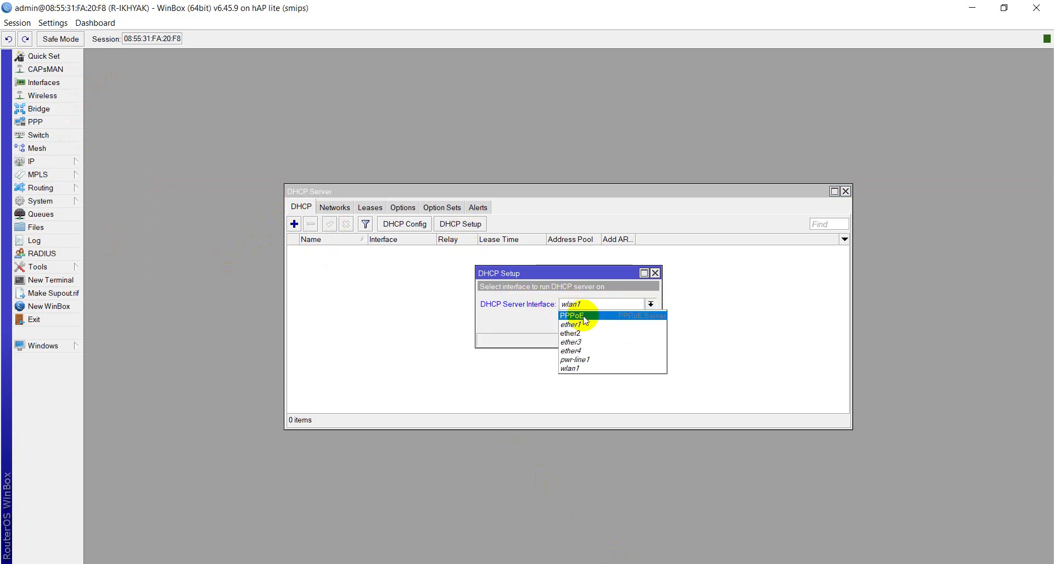
click(584, 317)
click(605, 323)
click(605, 322)
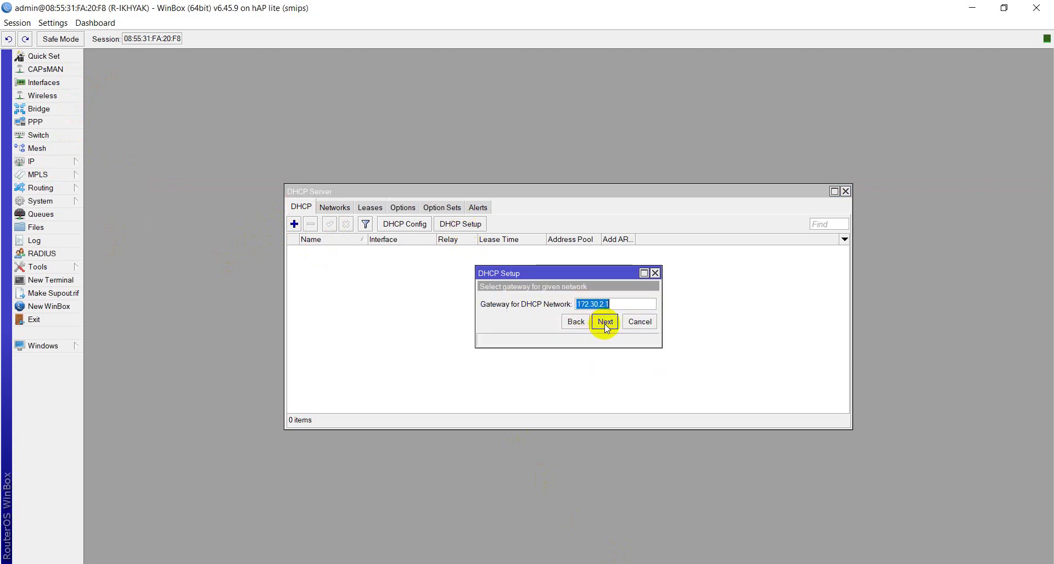
click(605, 323)
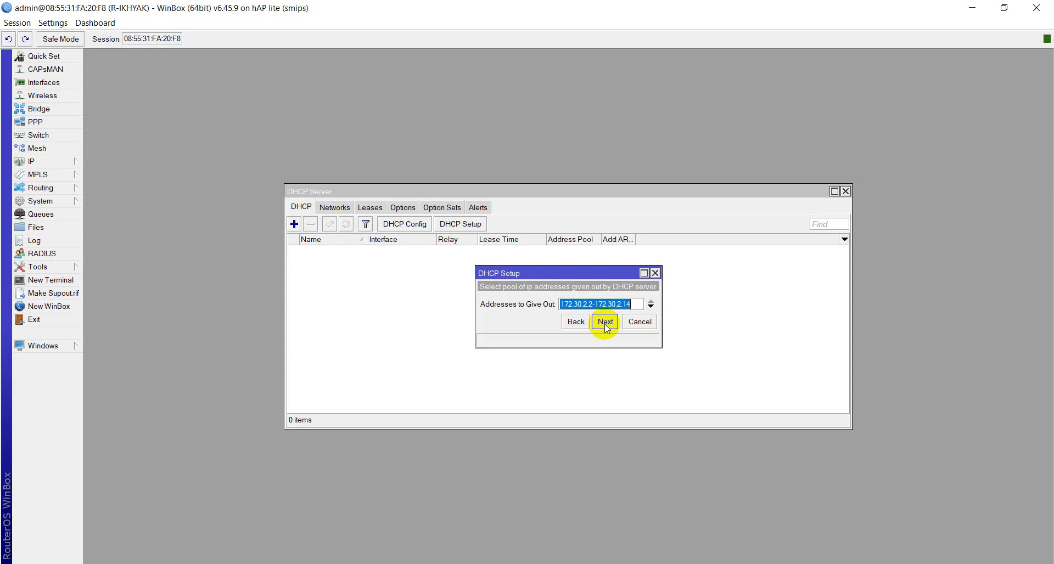
click(605, 323)
click(605, 323)
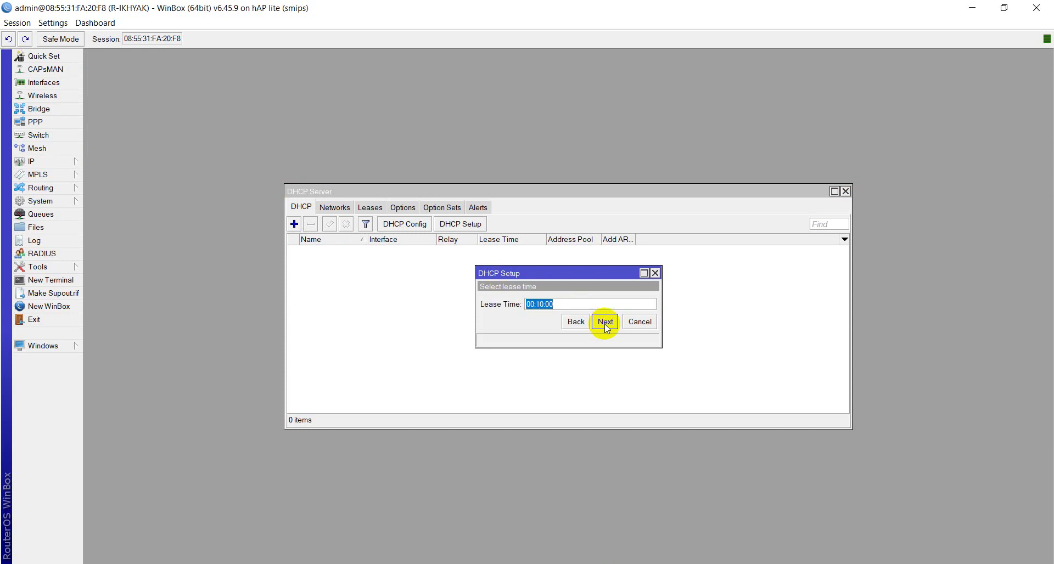
click(605, 323)
click(640, 302)
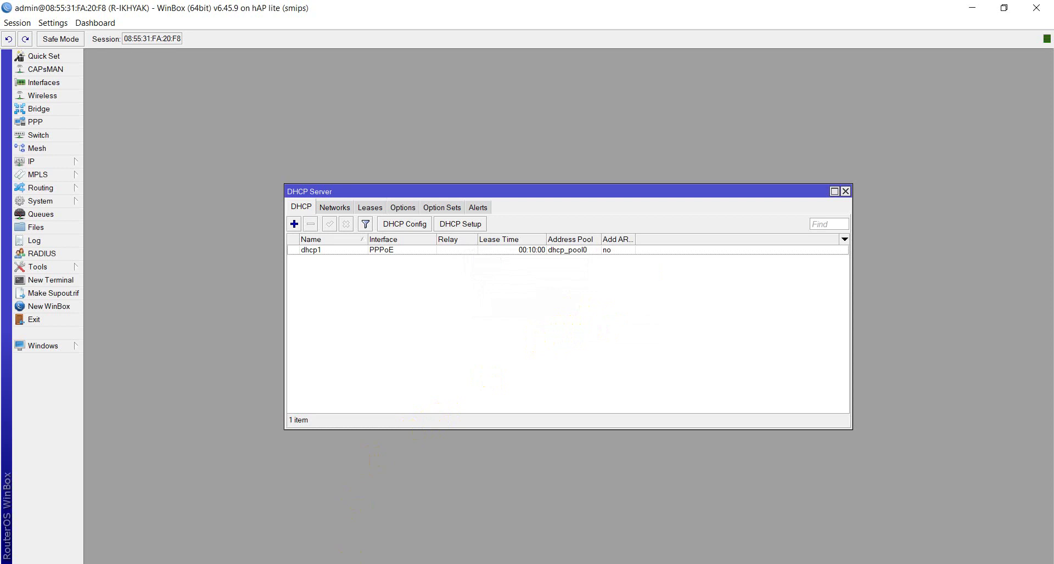
key(alt+Tab)
Step: Check the DHCP Server pool table on page 3 of the exam PDF, then return to WinBox
scroll(533, 369, down, 10)
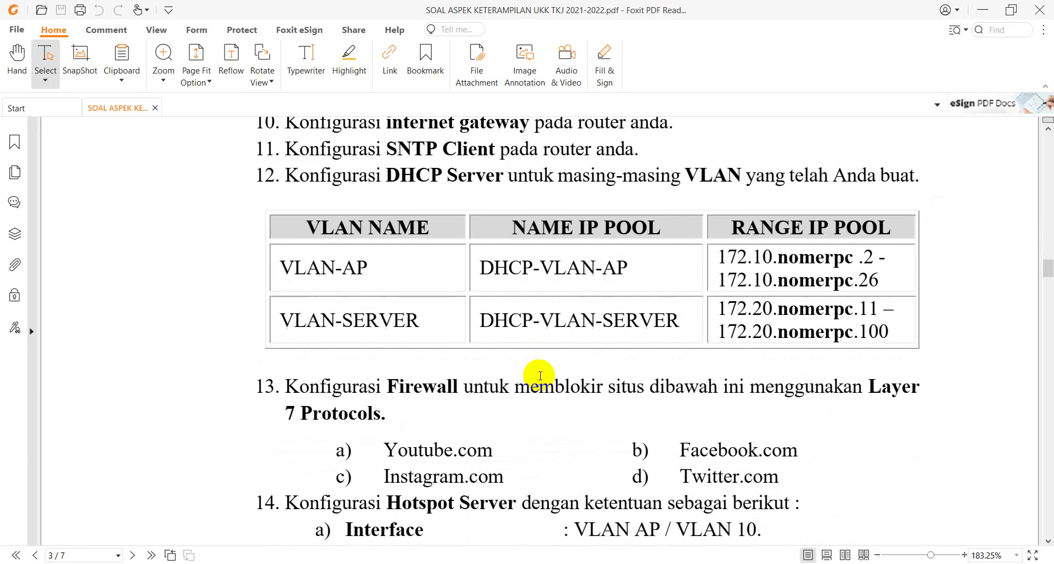
click(855, 279)
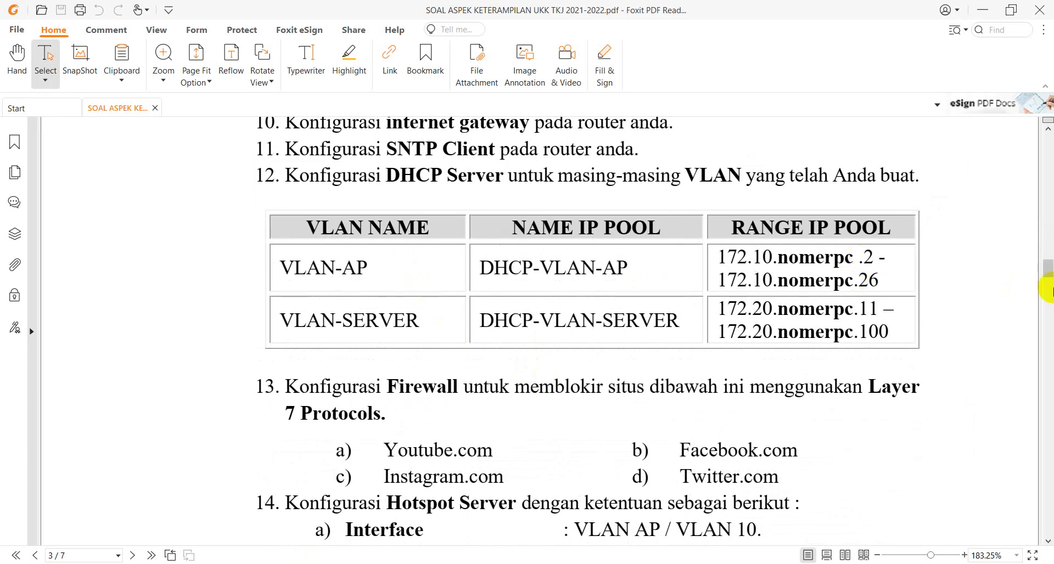
key(alt+Tab)
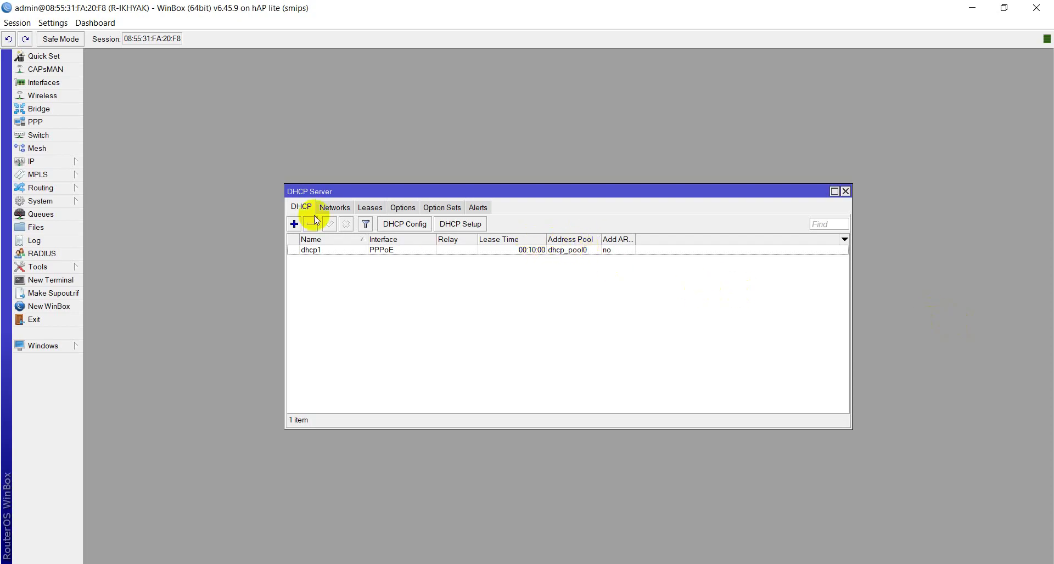
Step: Change the dhcp_pool0 range to 172.30.2.6–172.30.2.10 and apply it
click(46, 162)
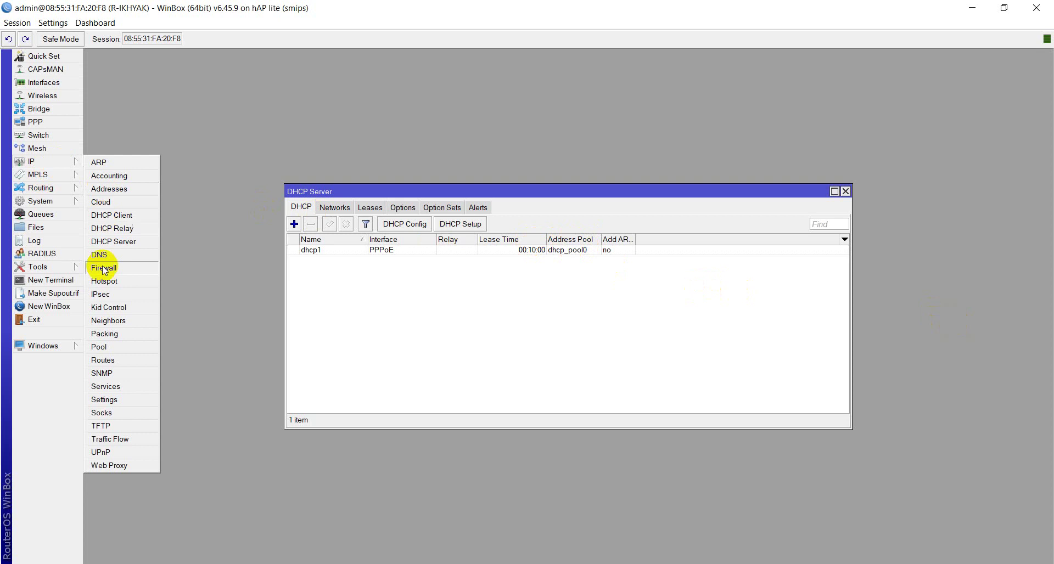
click(106, 348)
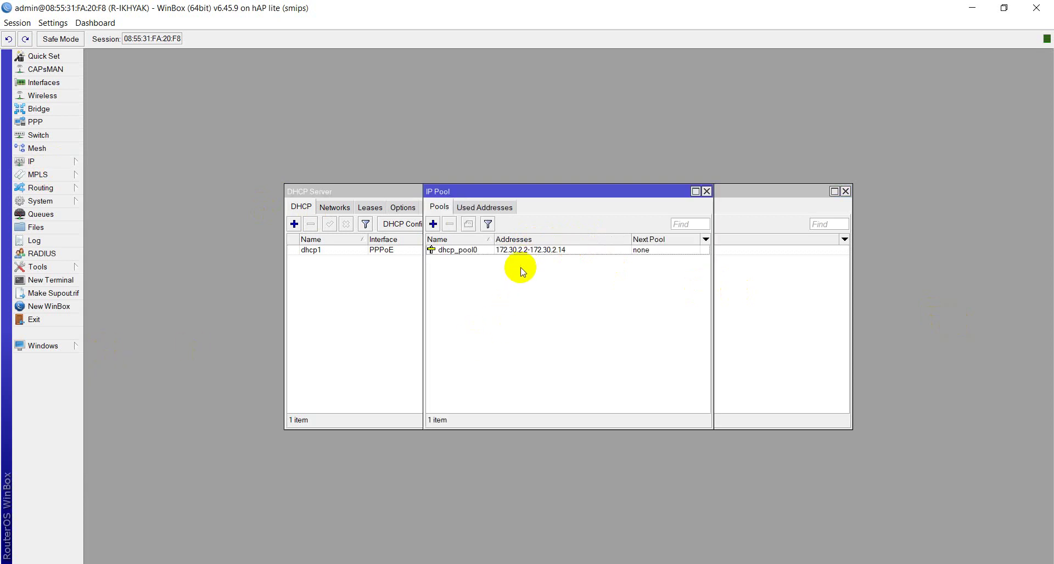
double_click(561, 251)
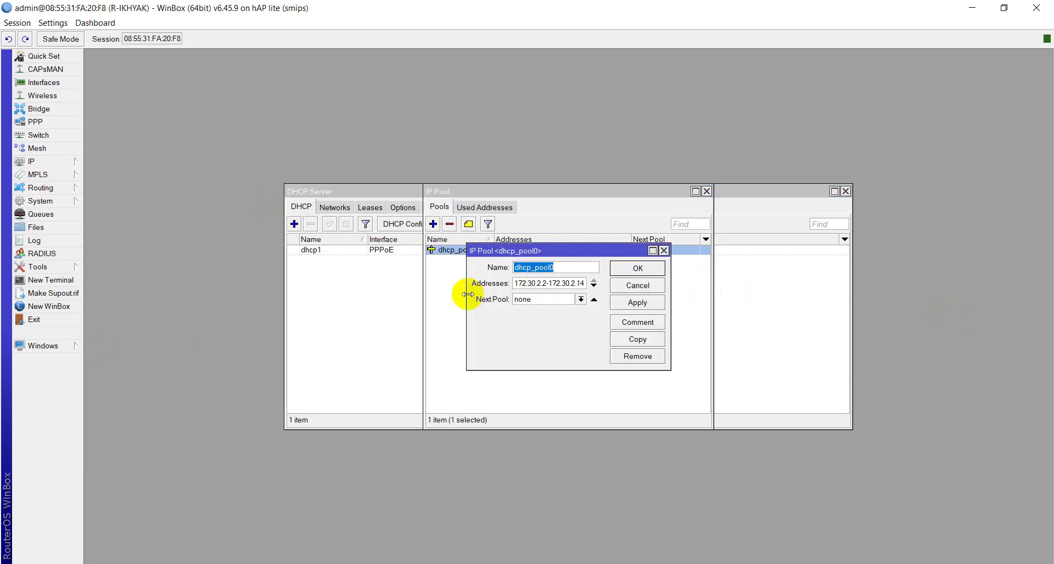
drag(465, 294, 356, 295)
click(433, 283)
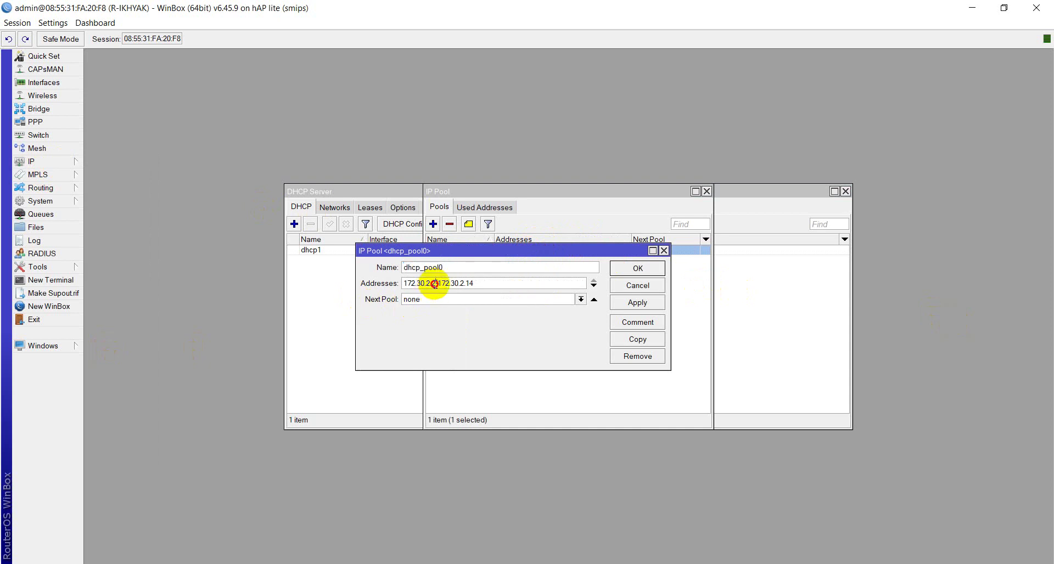
key(BackSpace)
text(6)
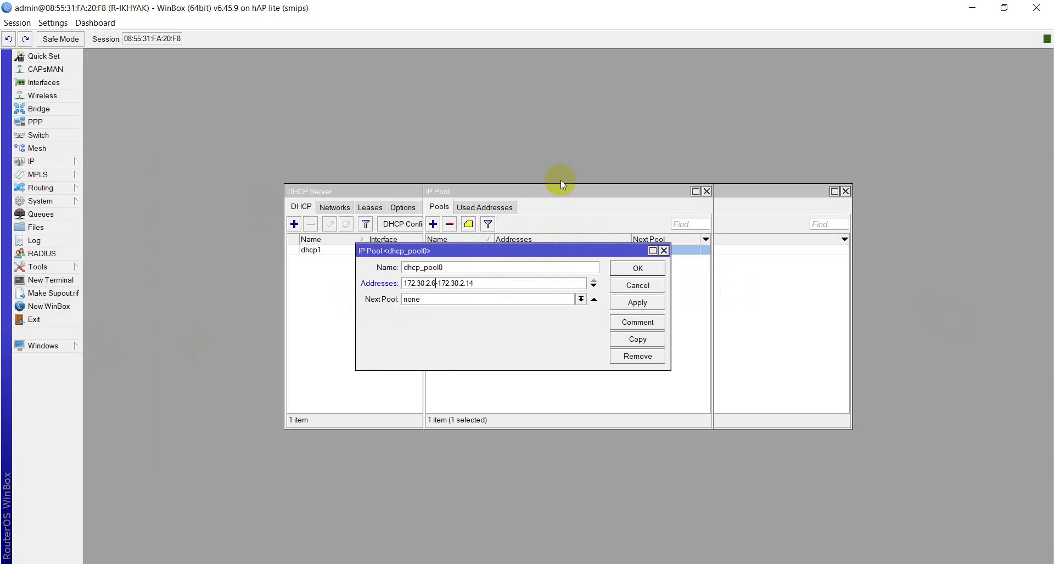
click(499, 285)
key(BackSpace)
text(0)
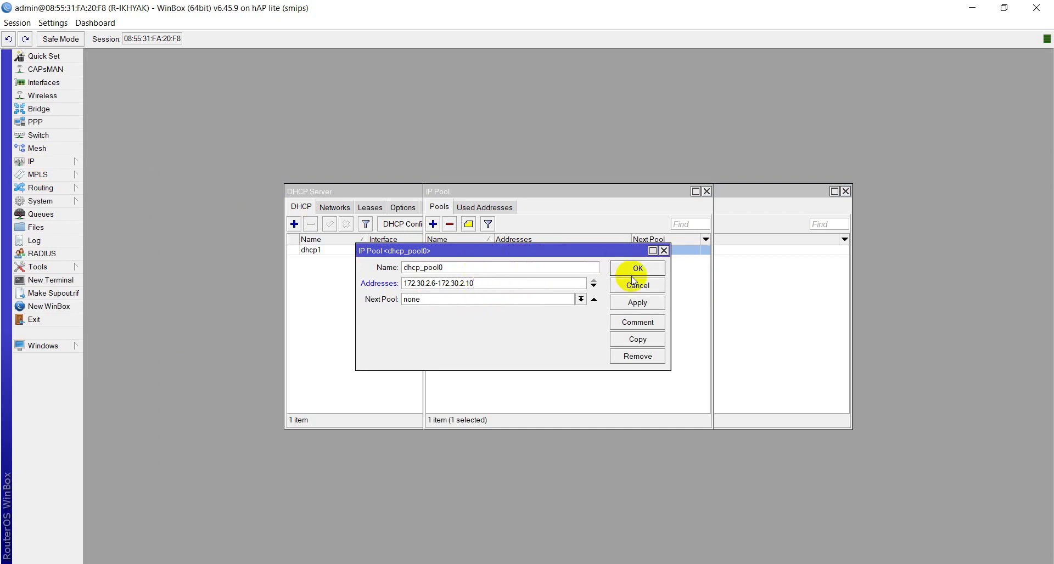
click(637, 303)
click(637, 268)
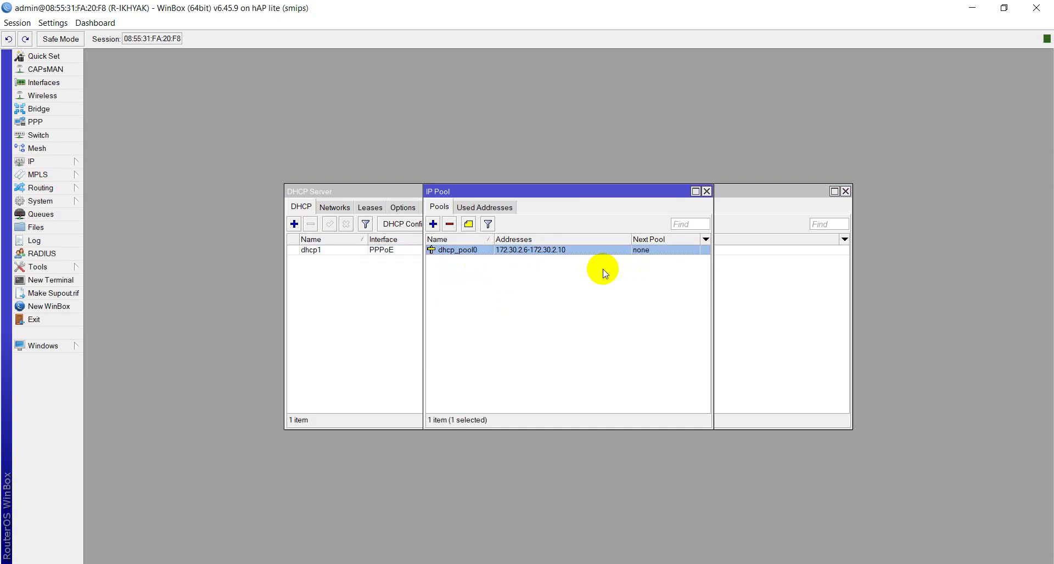
Step: Comment dhcp_pool0 as 'Pool PPPoE Server' and close the IP Pool list
right_click(535, 250)
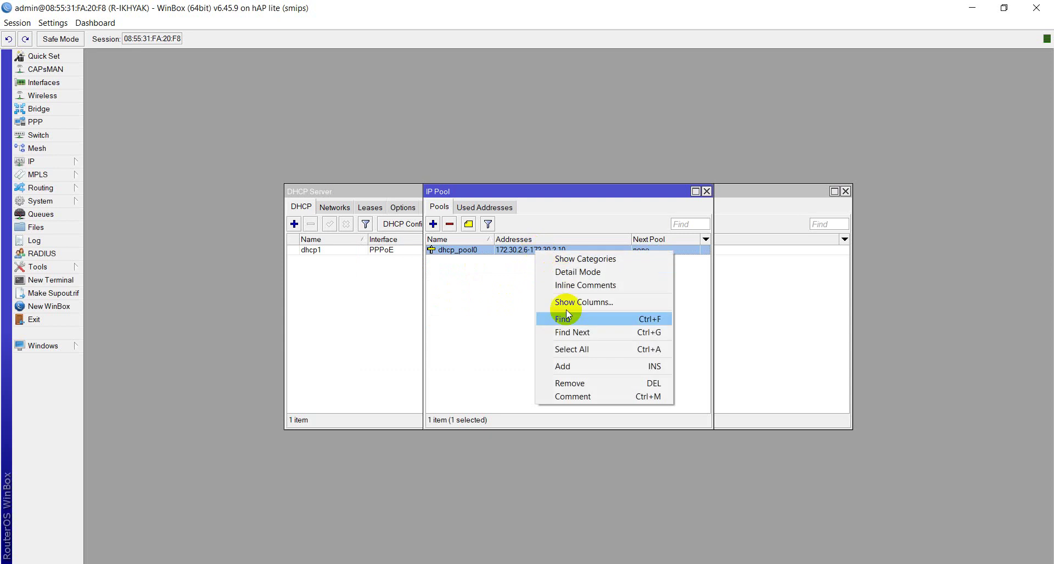
click(625, 396)
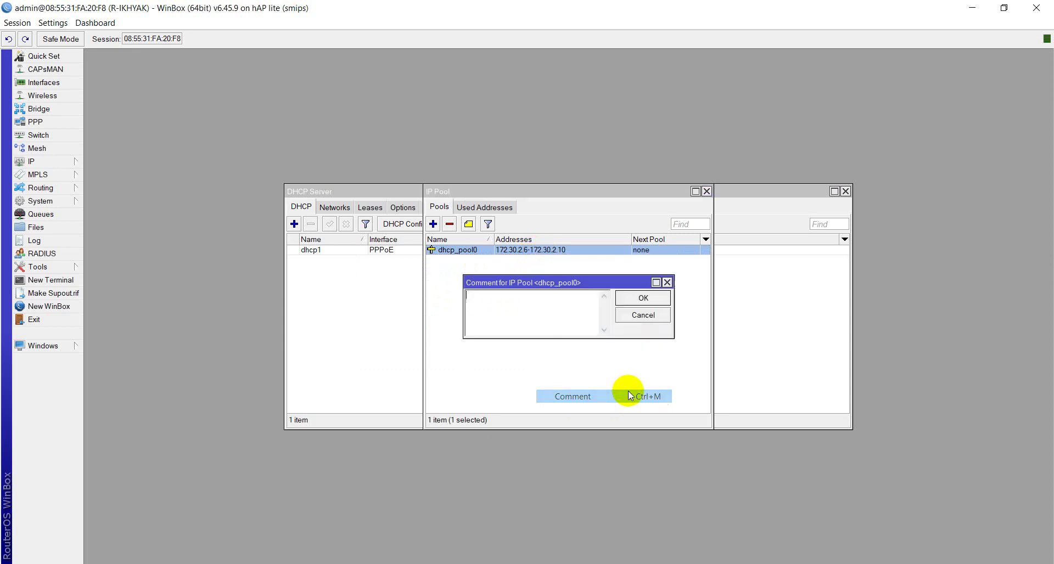
text(Po)
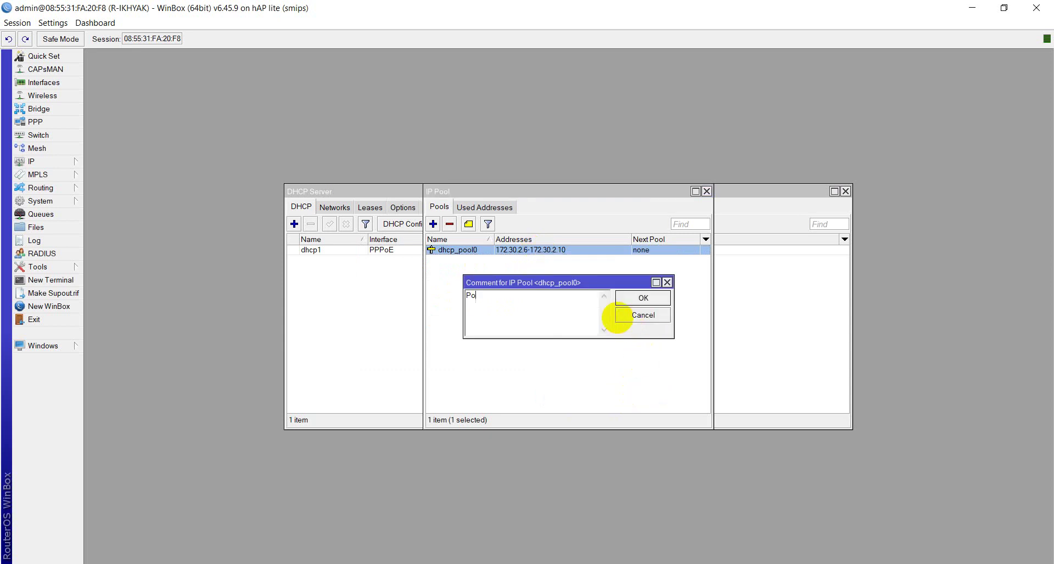
text(ol PPPoE Server)
key(Return)
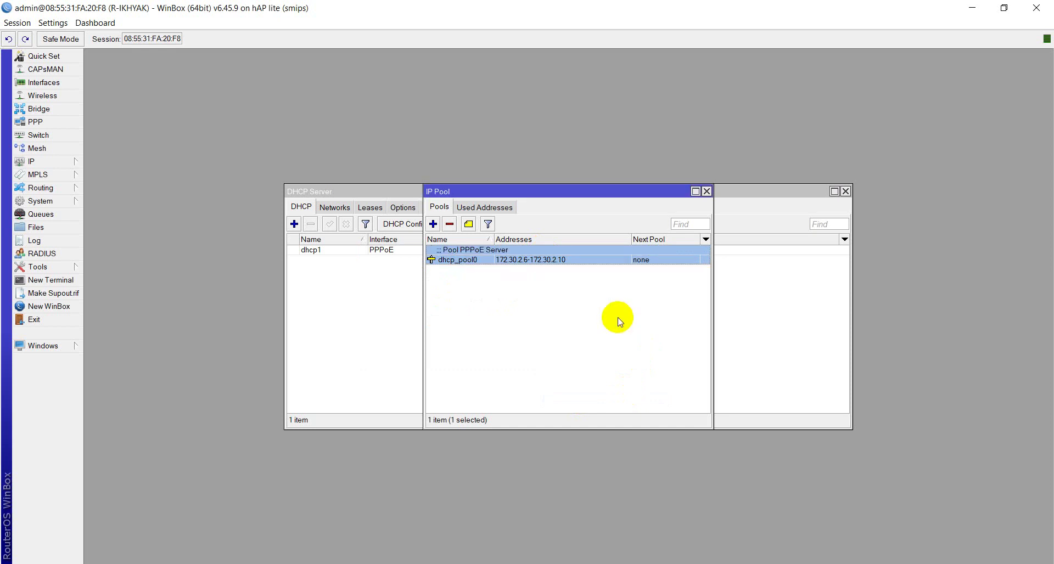
click(707, 191)
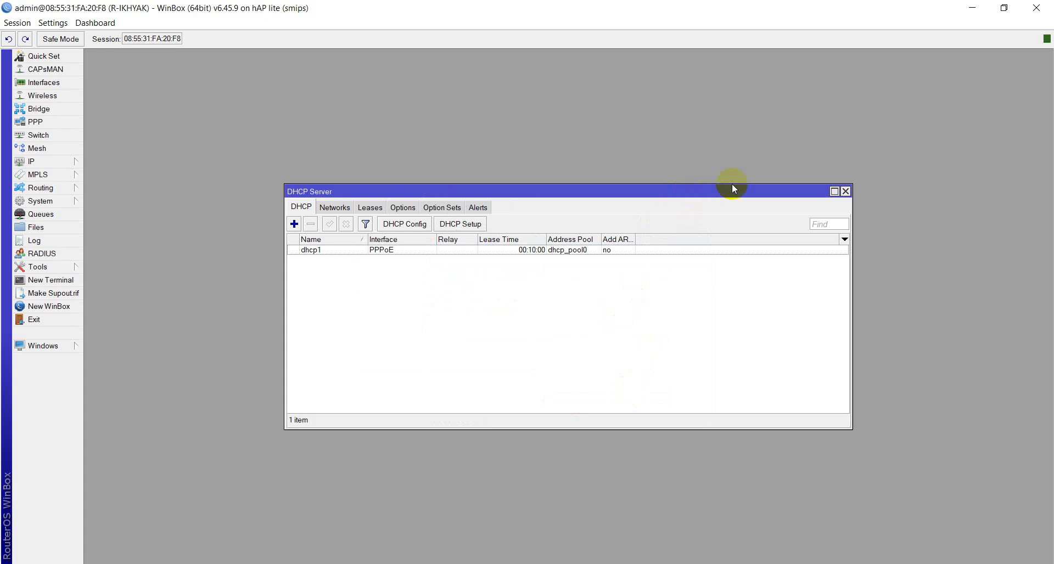
Step: Close the DHCP Server window, review ether2 in the Interface List, then close it
click(846, 191)
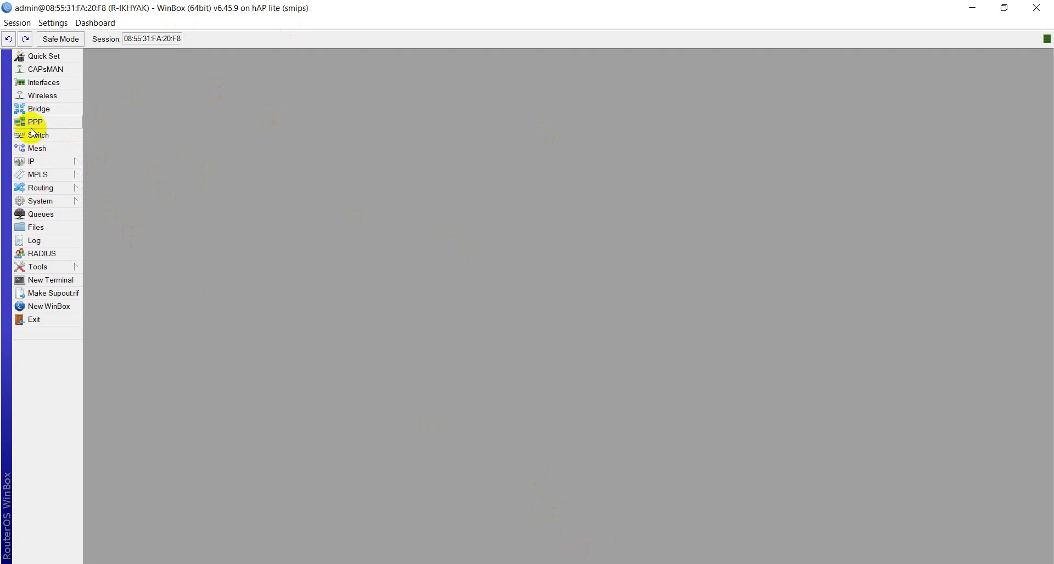
click(47, 88)
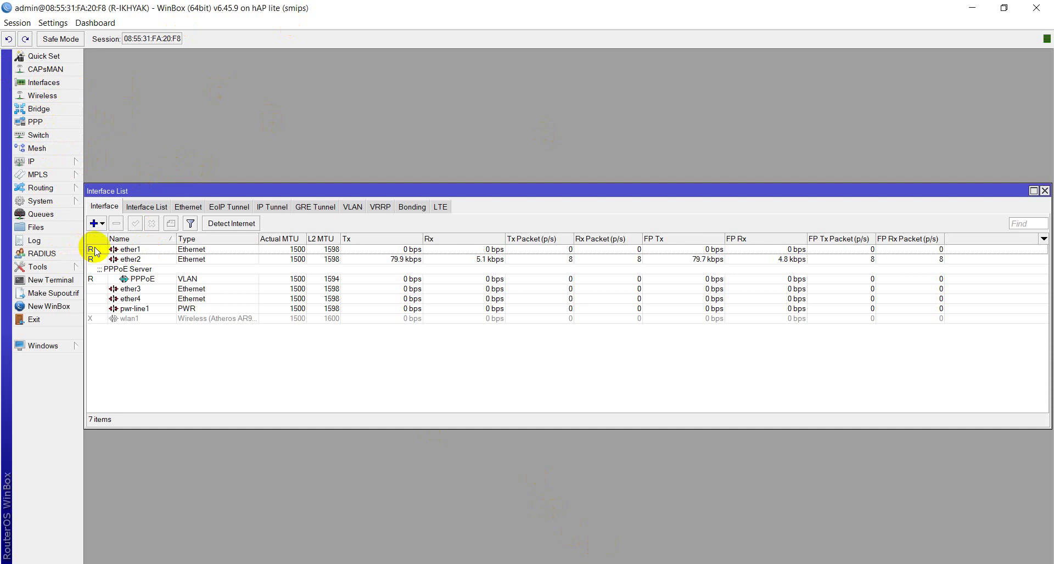
click(112, 260)
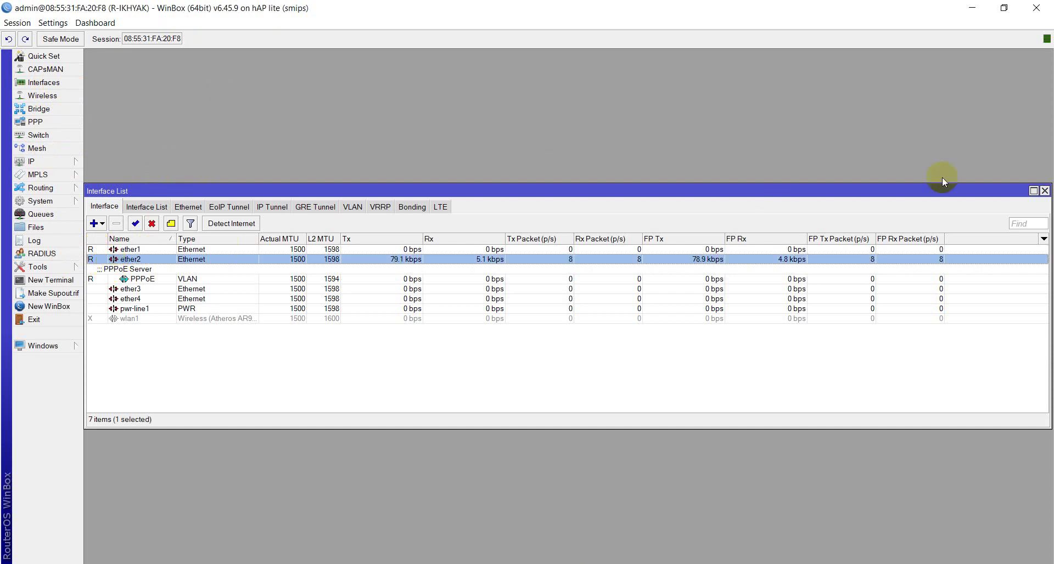
click(1045, 191)
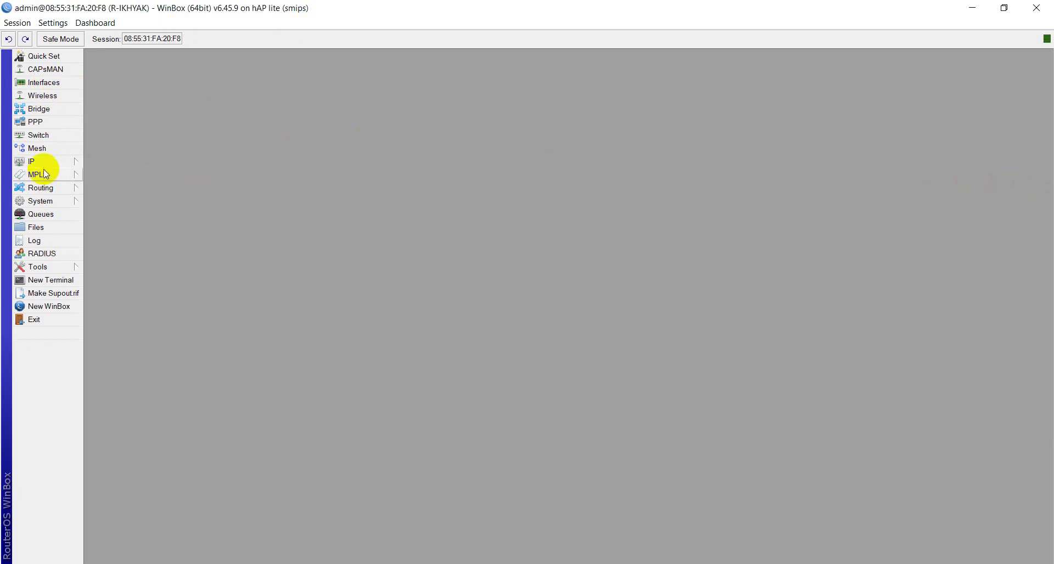
Step: Add a DHCP client on ether1 using peer DNS and NTP, then minimize to the desktop
click(39, 162)
click(107, 215)
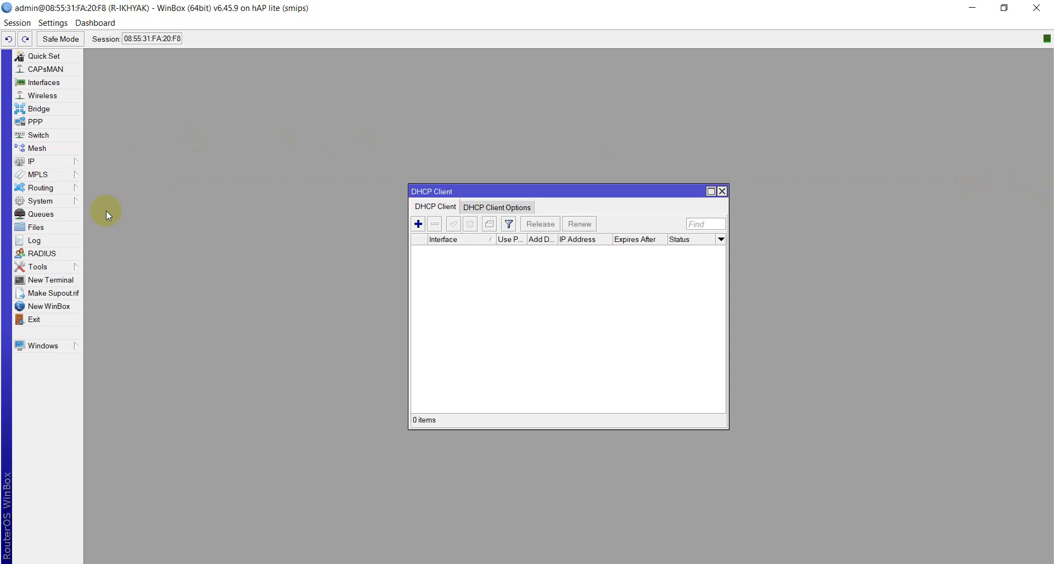
click(418, 224)
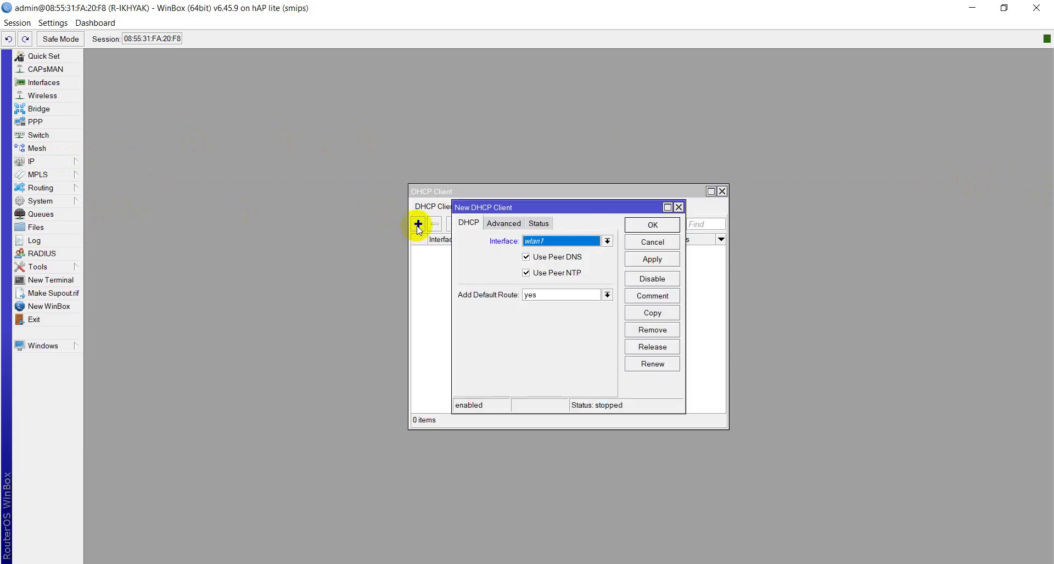
click(536, 242)
click(533, 262)
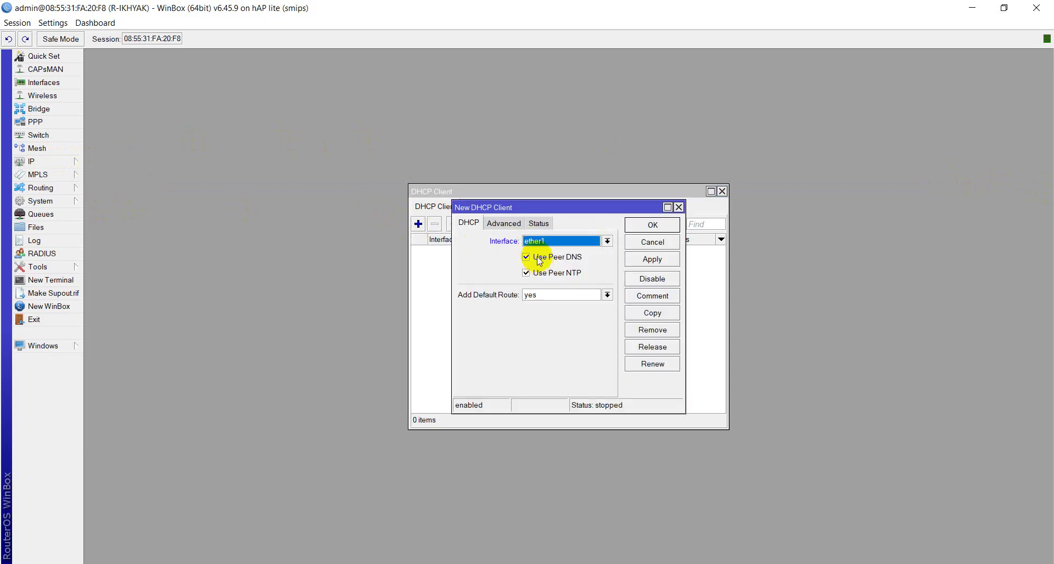
click(526, 273)
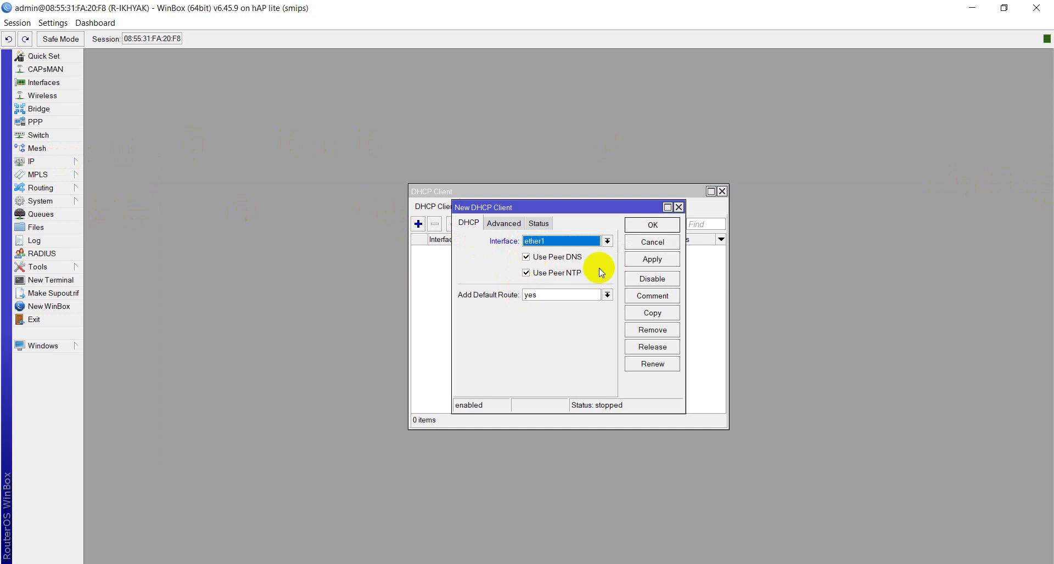
click(635, 263)
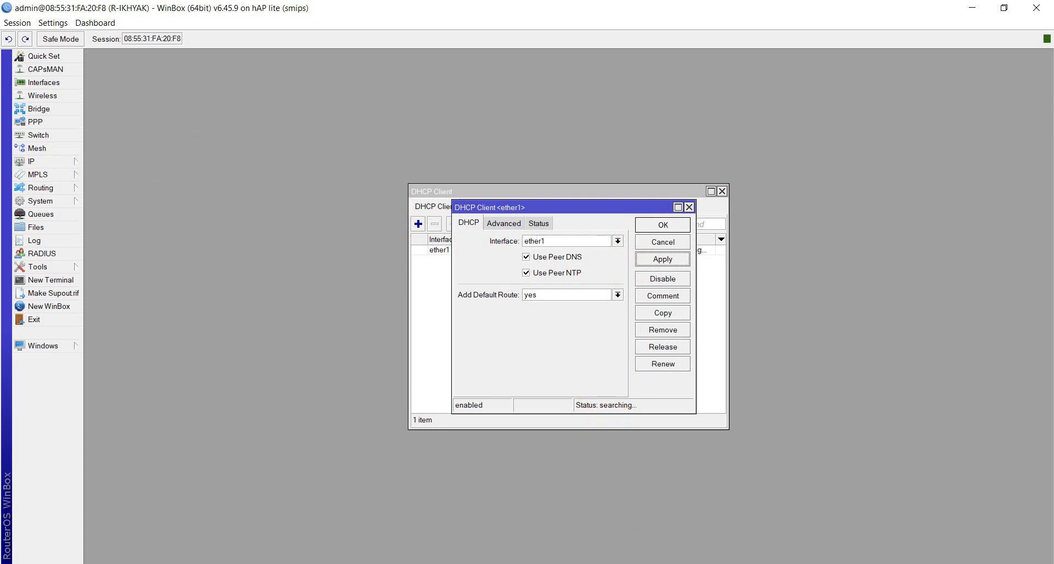
key(super+d)
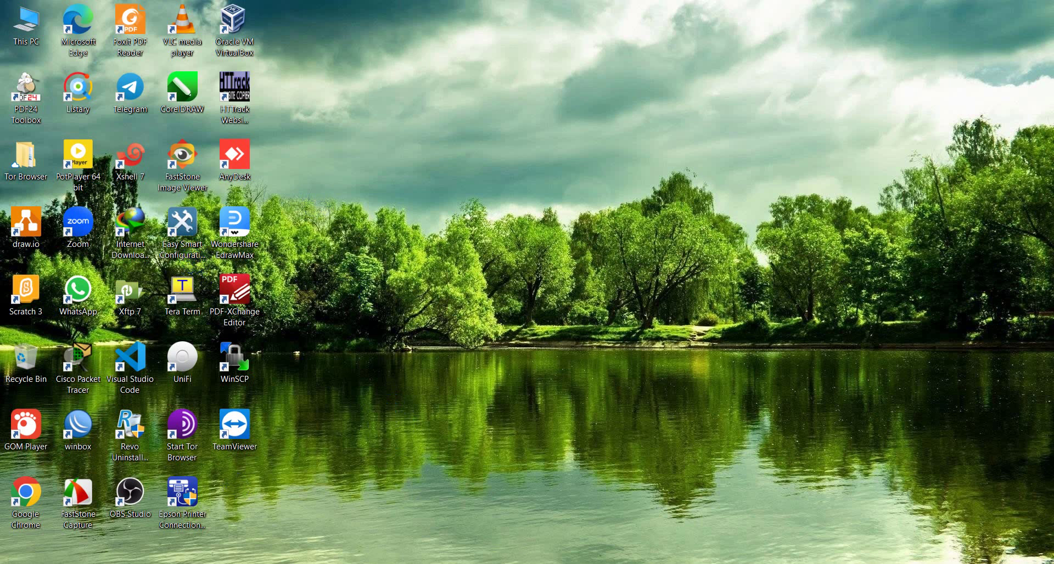
Step: Launch the TP-Link Easy Smart Configuration Utility from its desktop shortcut to find the TL-SG108E
mouse_move(558, 489)
click(160, 248)
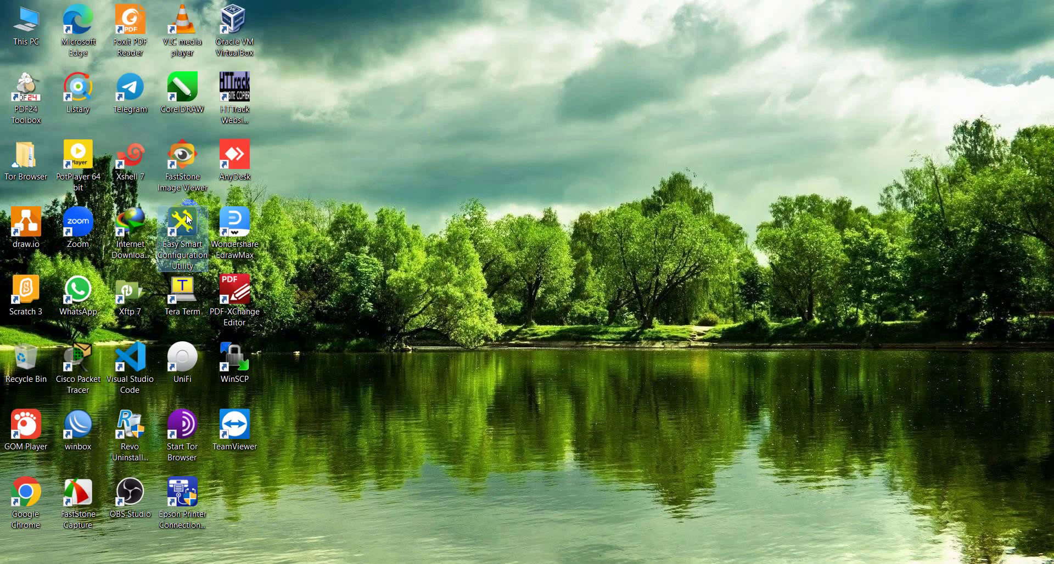
double_click(199, 249)
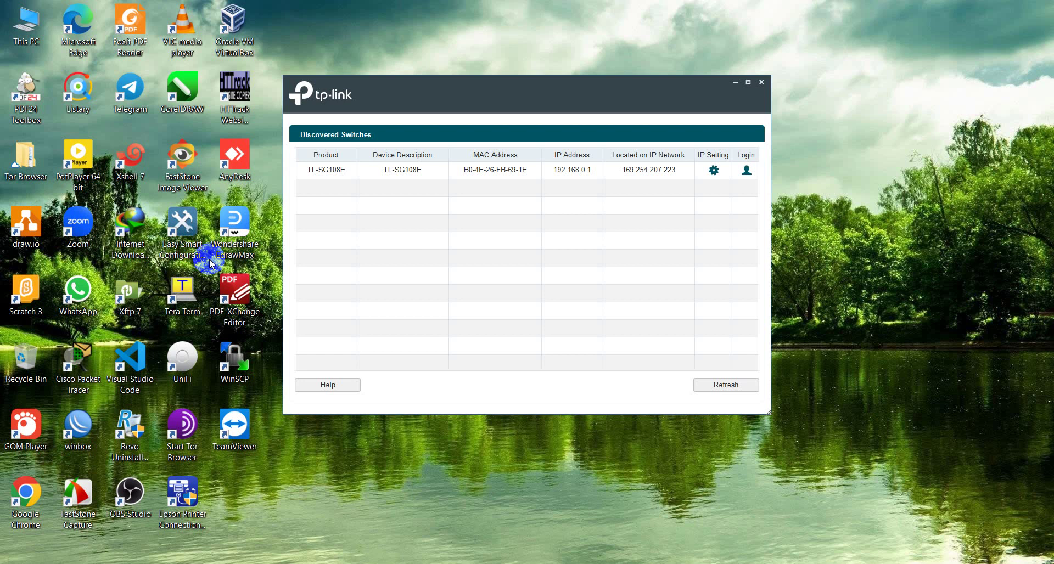
Step: Log in to the TL-SG108E switch by entering its username and password
click(746, 170)
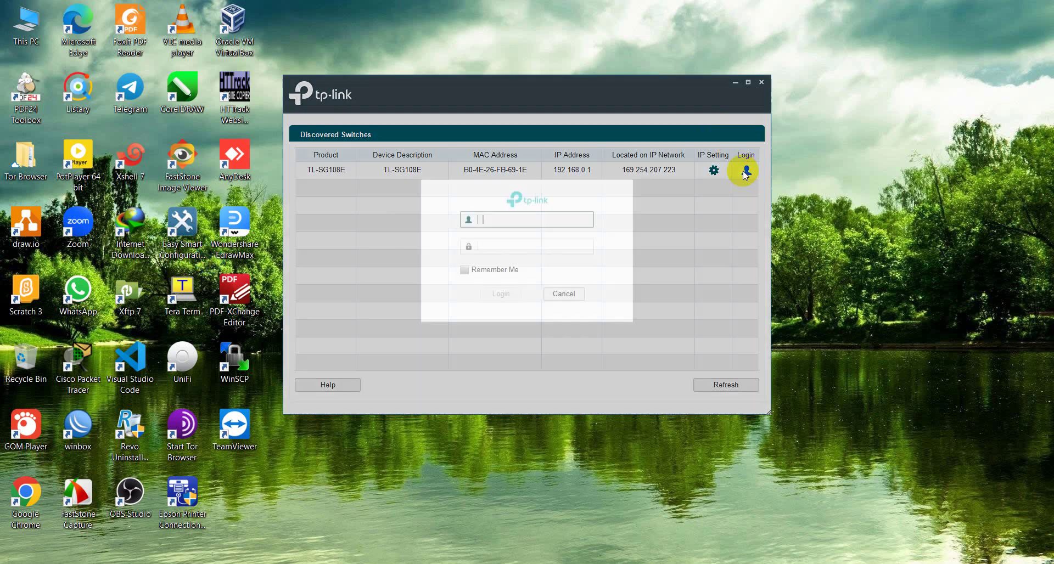
text(admin)
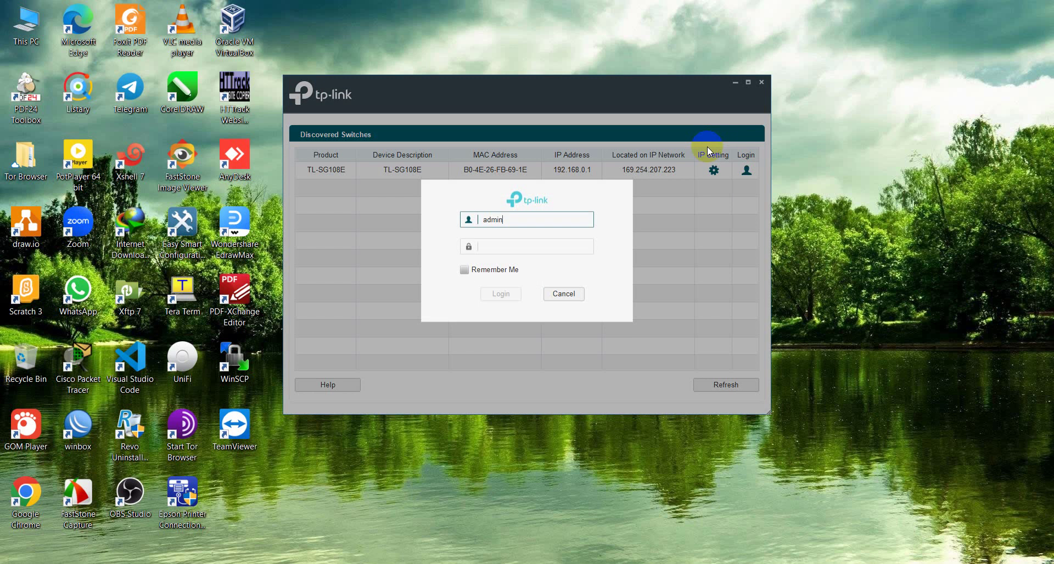
key(Tab)
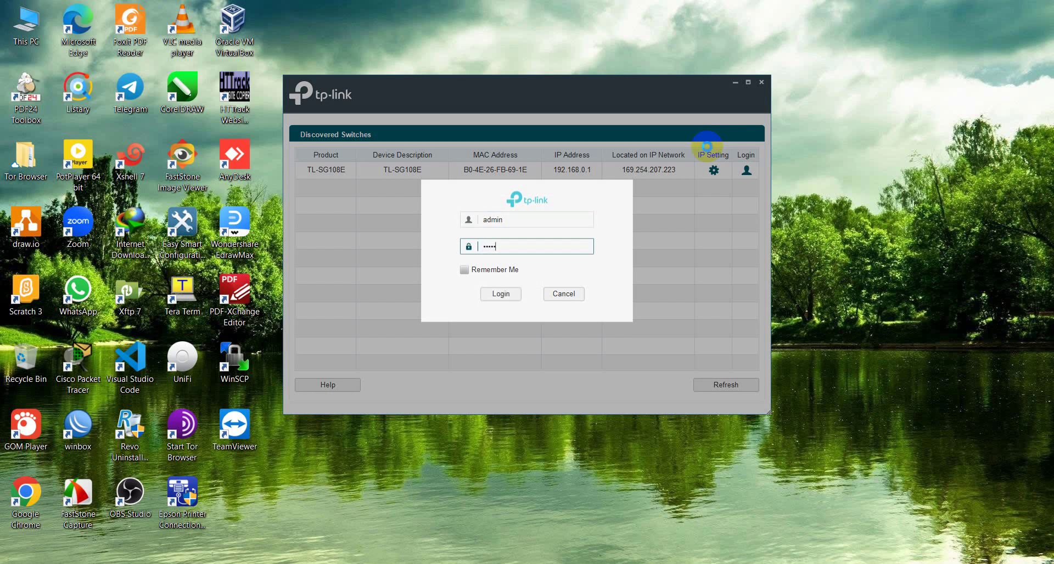
key(Return)
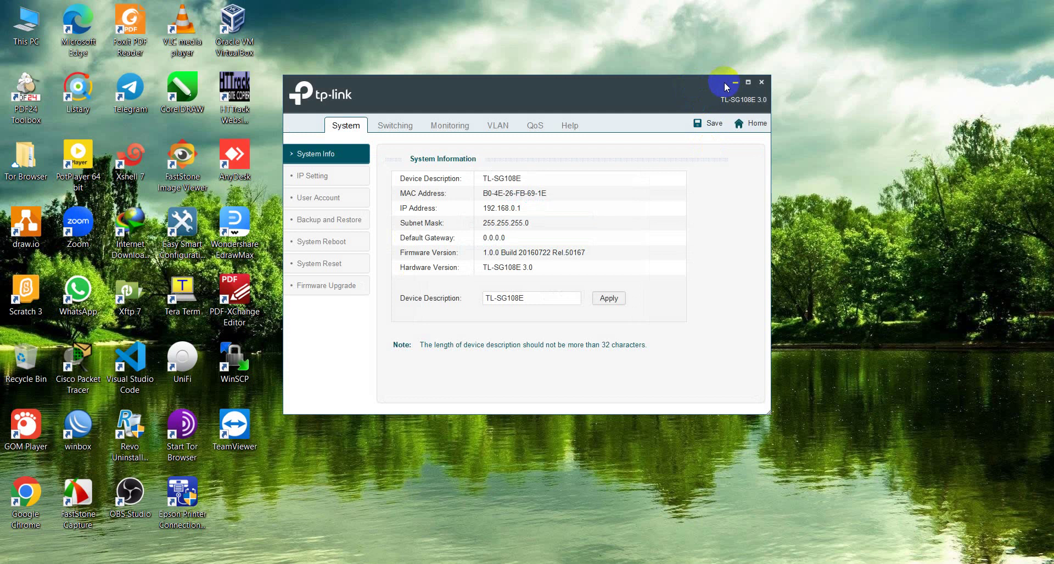
Step: Go to the 802.1Q VLAN page and enlarge the utility window to show all VLANs
click(491, 126)
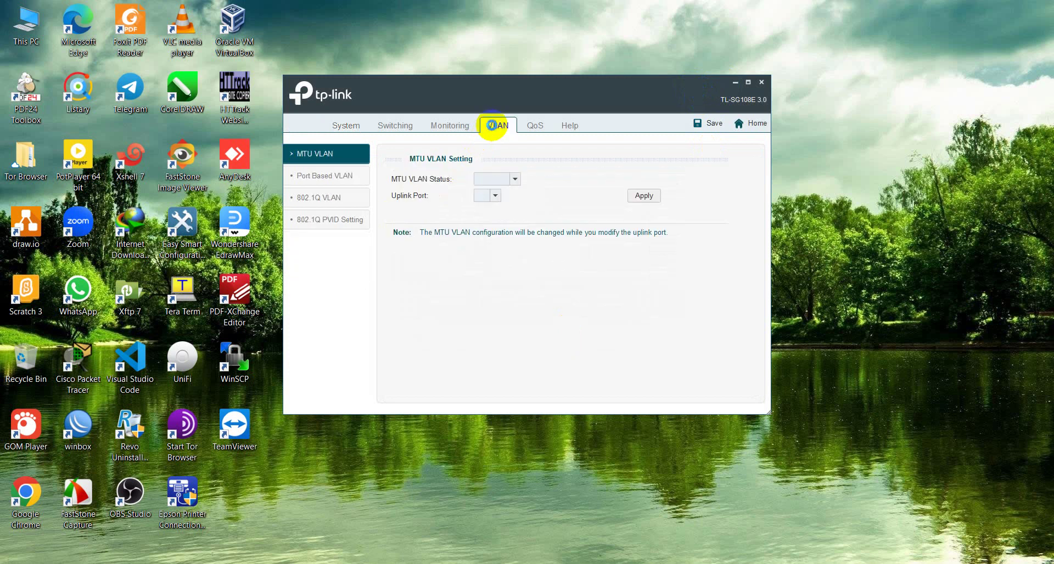
click(310, 201)
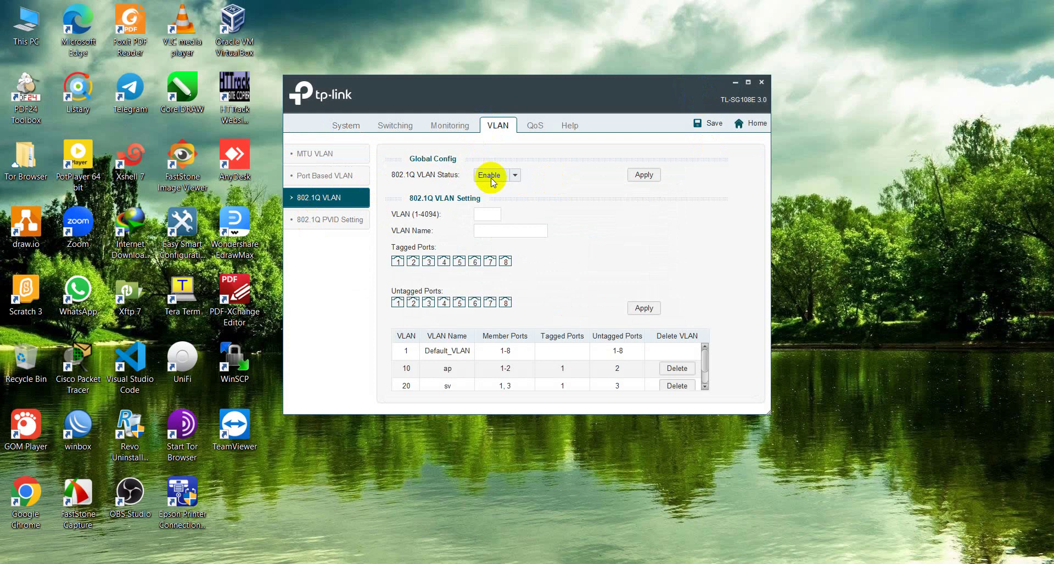
scroll(526, 374, down, 1)
scroll(525, 374, up, 1)
scroll(524, 374, down, 1)
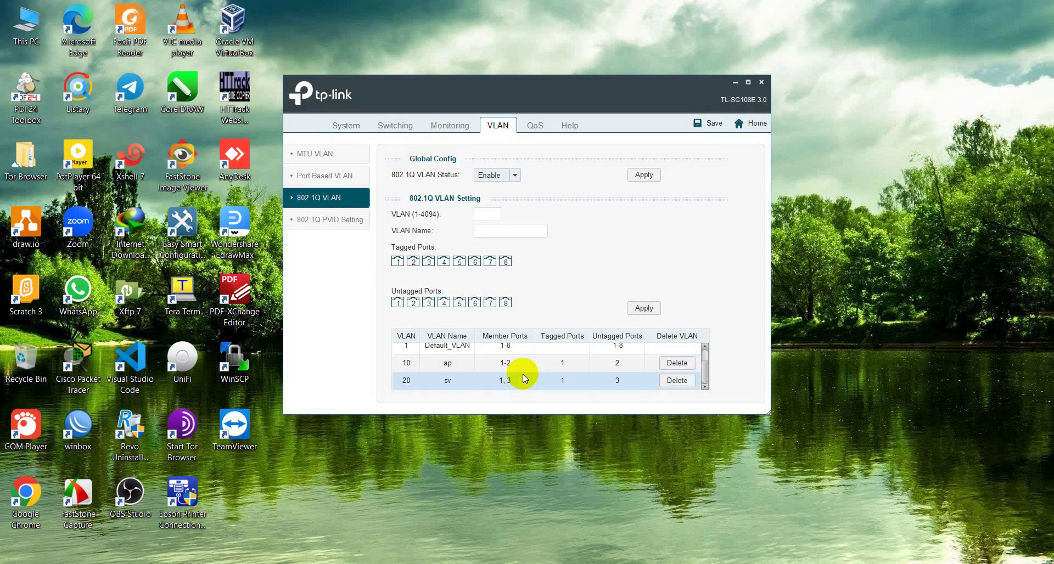
scroll(526, 371, up, 1)
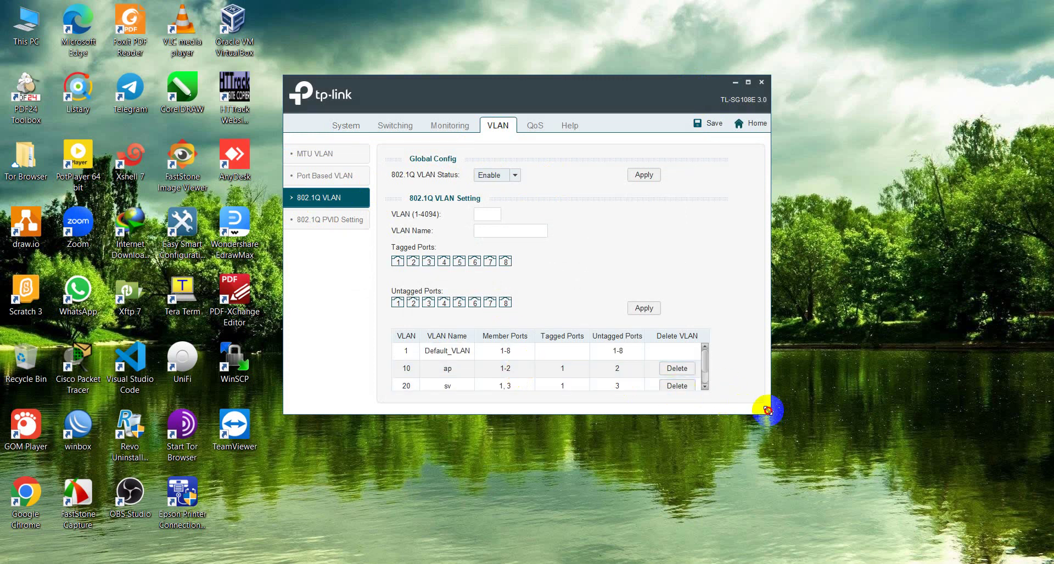
drag(768, 411, 922, 532)
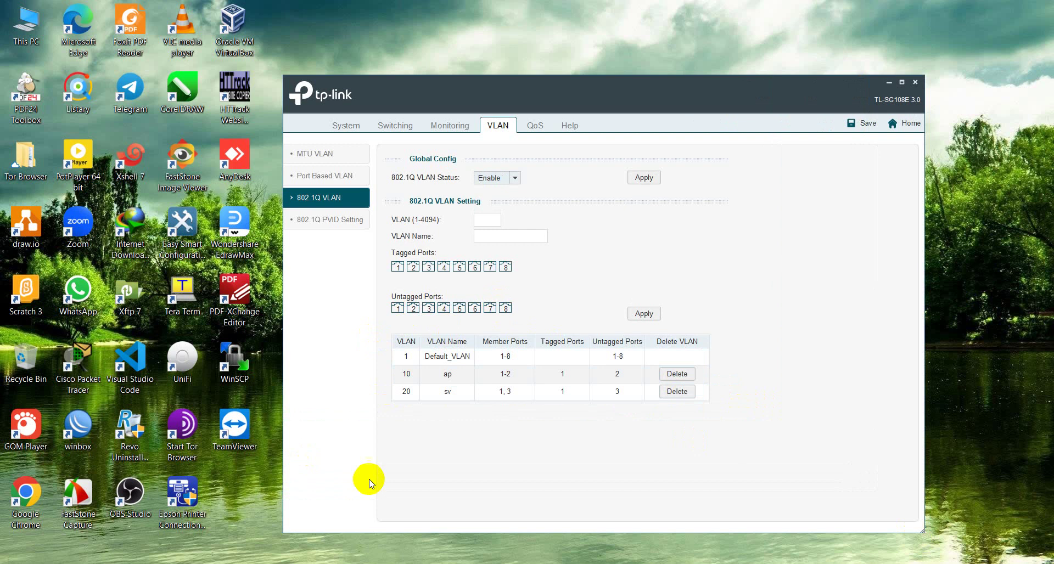
Step: Delete the existing VLAN 20 'sv' entry from the switch
click(434, 375)
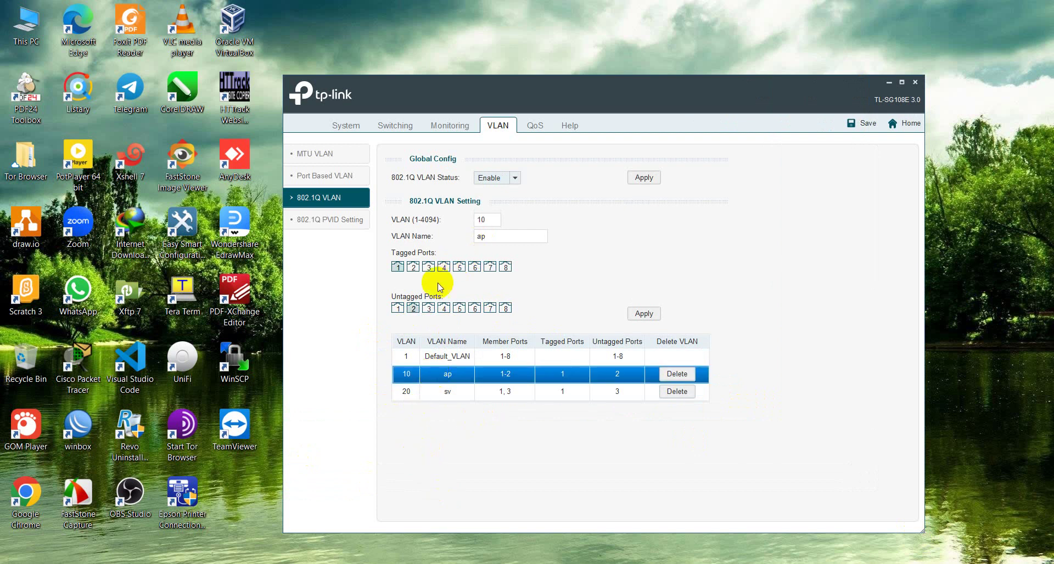
click(428, 308)
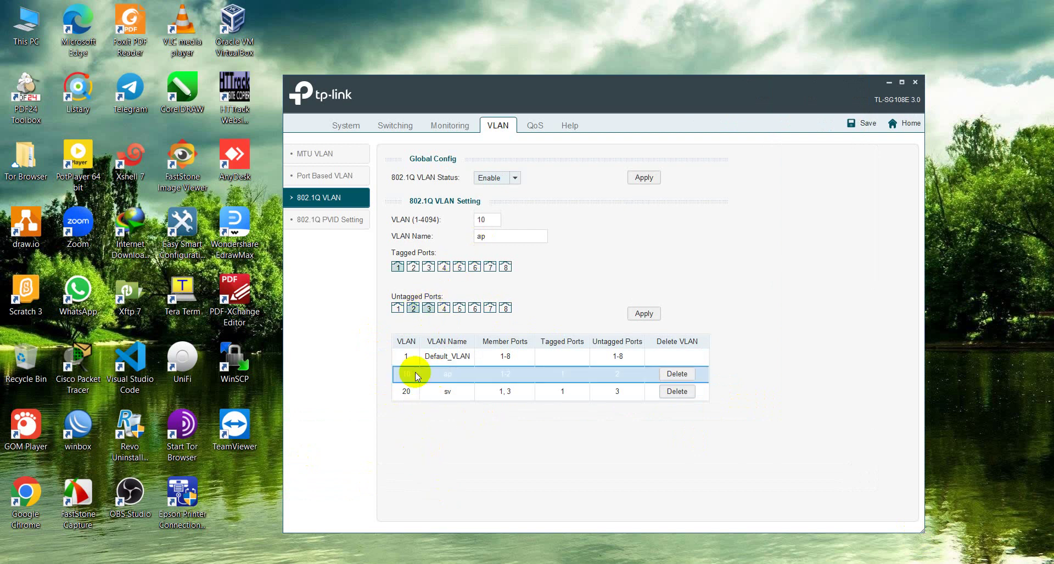
click(517, 394)
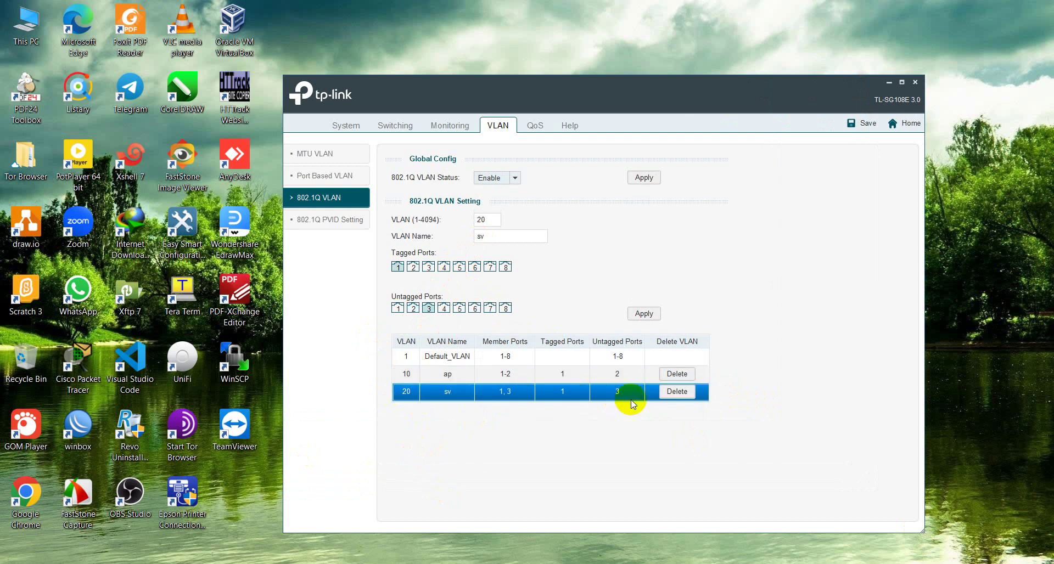
click(673, 394)
click(595, 336)
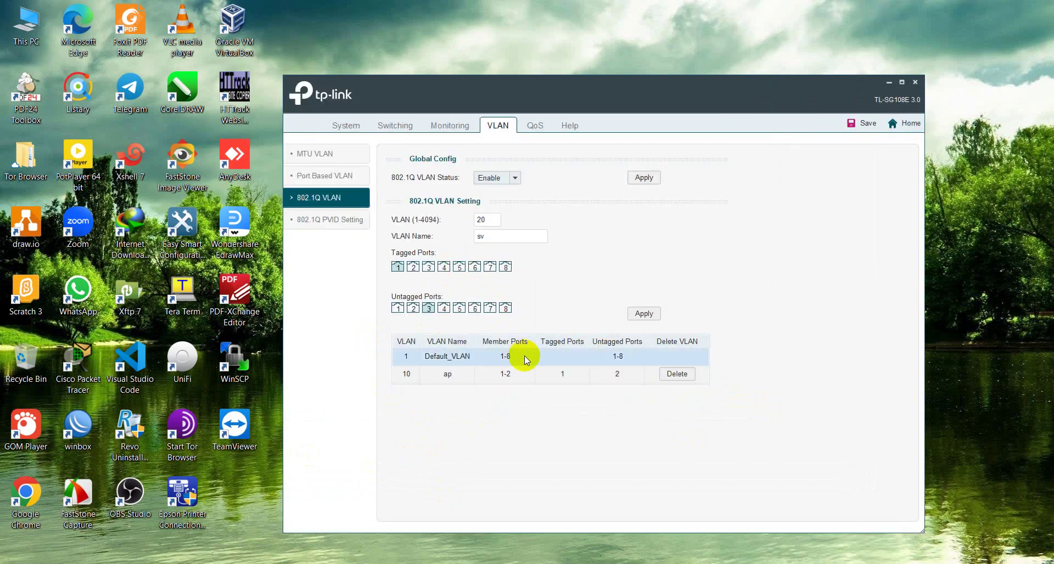
Step: Rename VLAN 10 to AP, with port 1 tagged and port 3 untagged
click(447, 374)
click(497, 238)
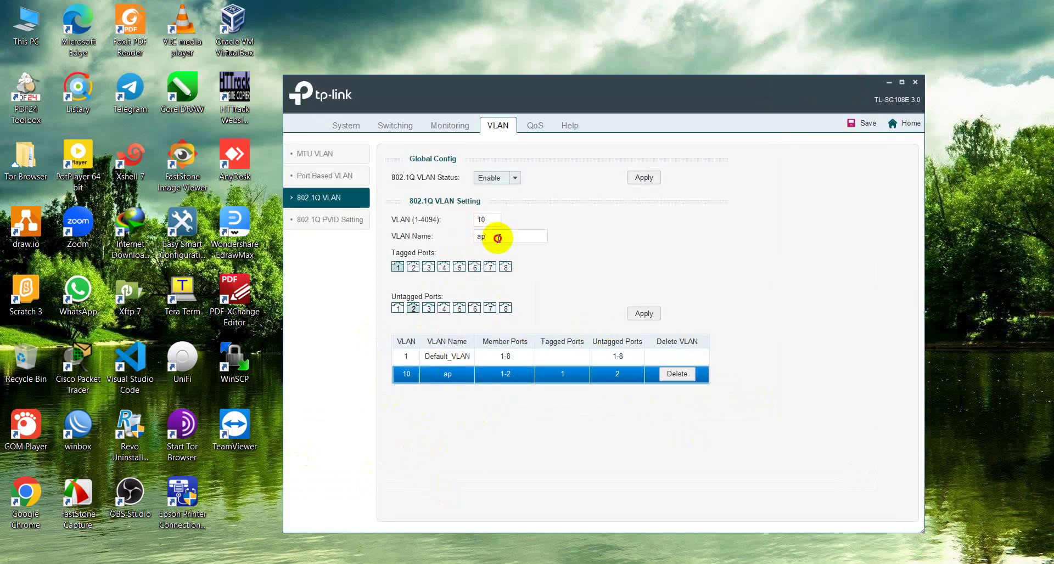
drag(497, 238, 403, 241)
text(AP)
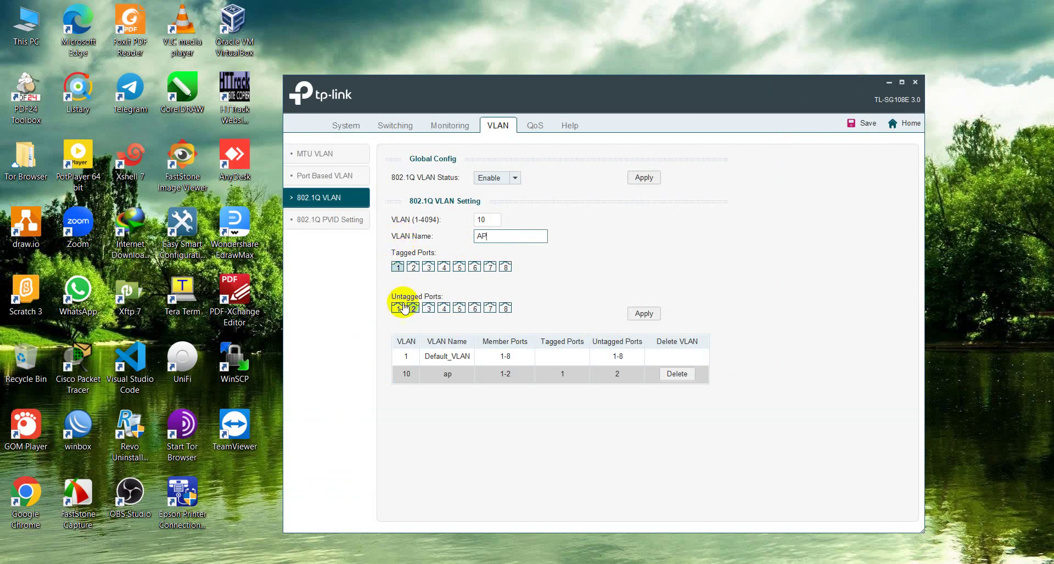
click(428, 310)
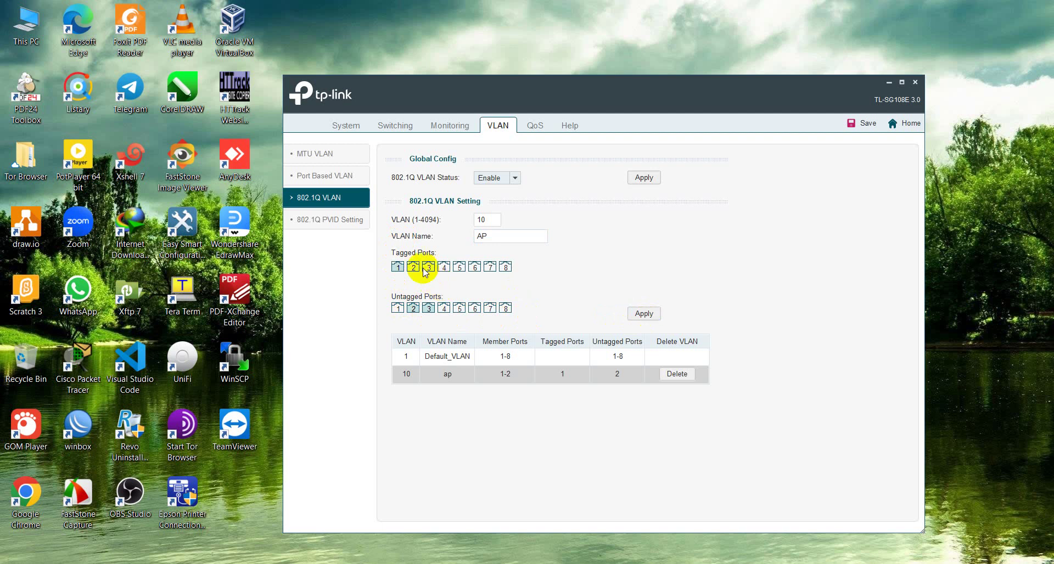
click(394, 269)
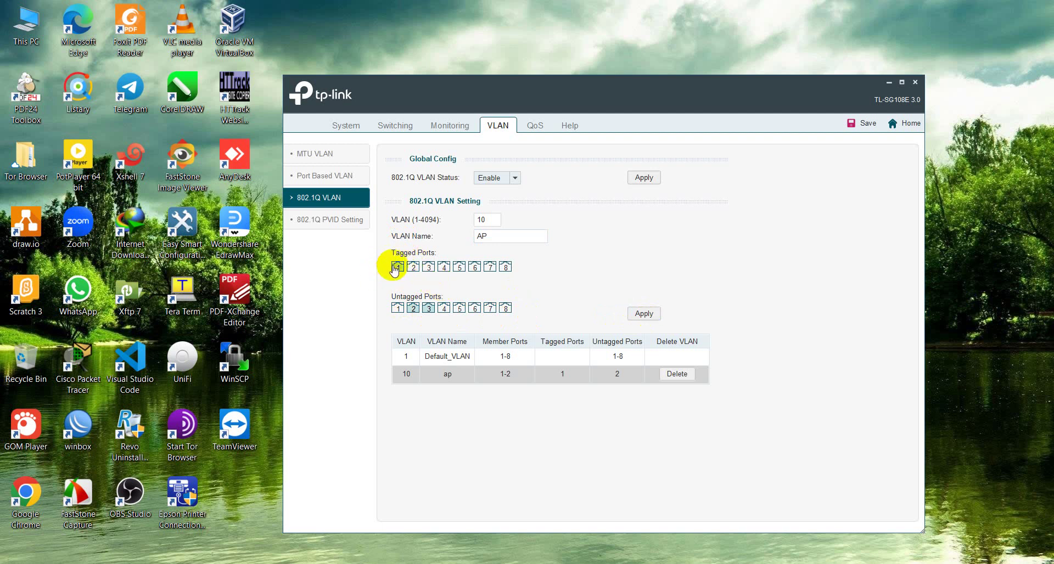
click(394, 268)
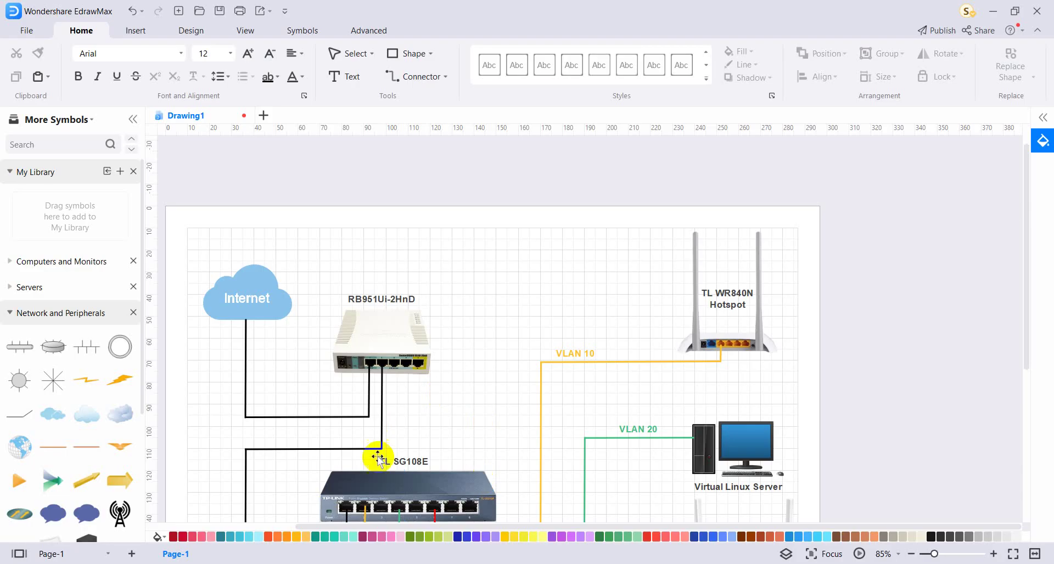
scroll(376, 459, down, 3)
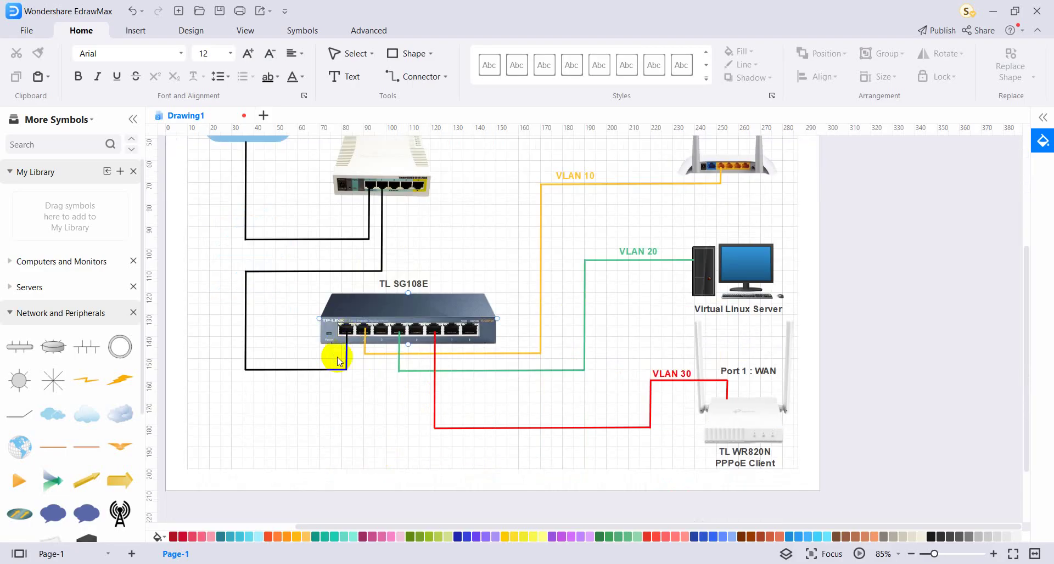
click(347, 329)
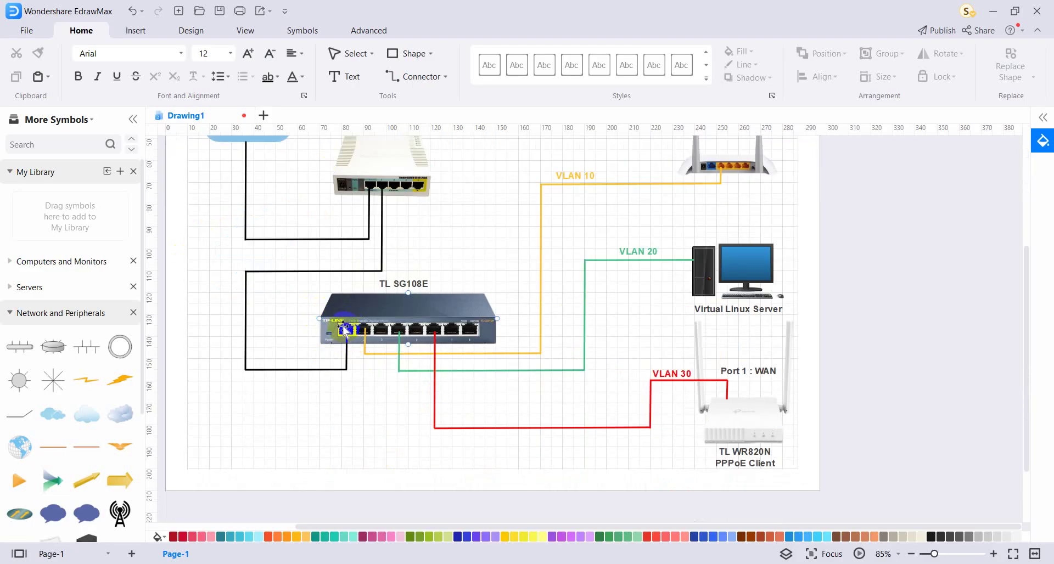
click(346, 329)
click(346, 334)
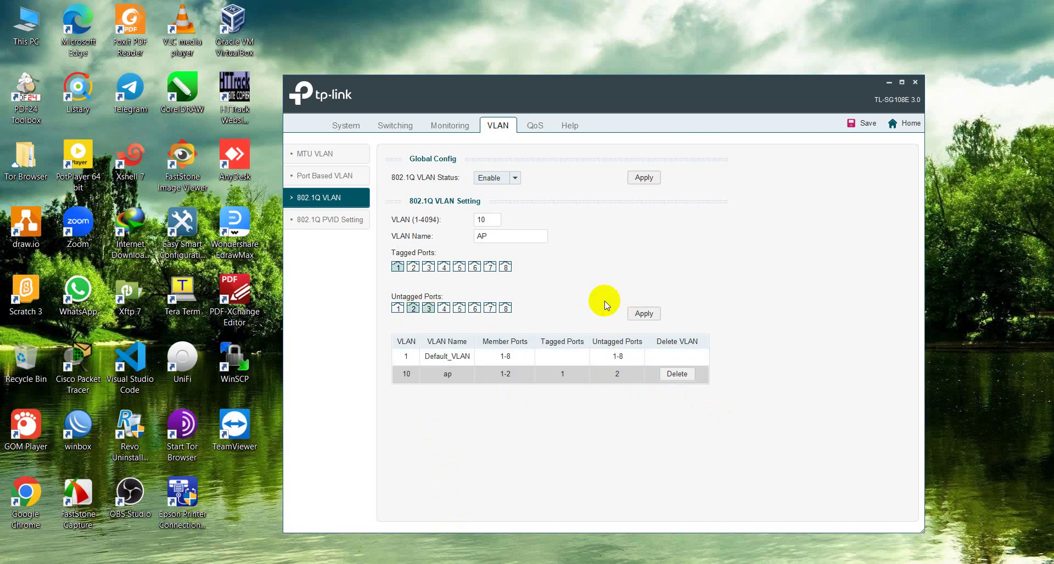
Step: Apply the VLAN 10 AP port settings and enter VLAN ID 20 for the next VLAN
click(644, 313)
click(587, 337)
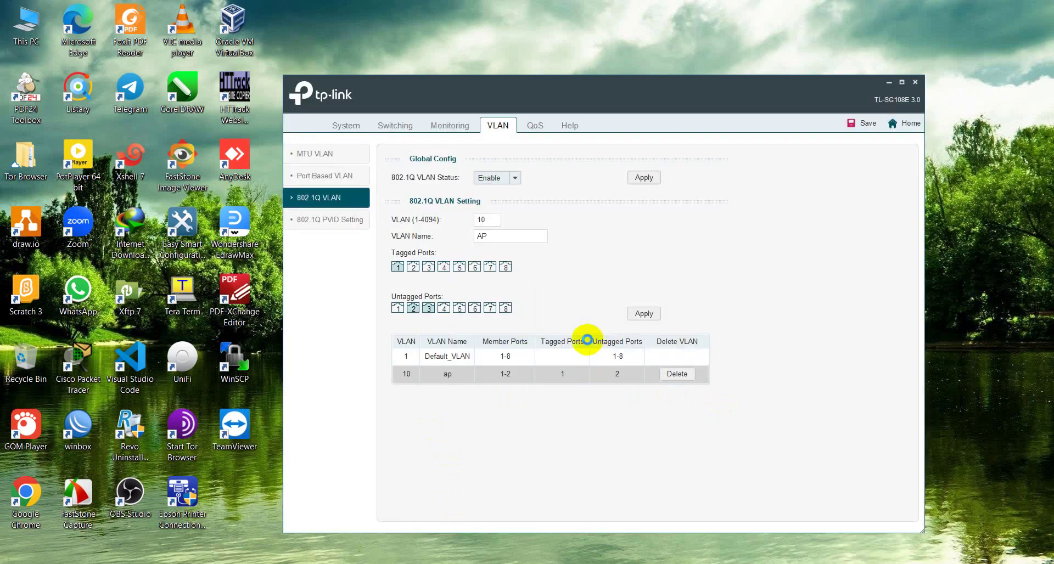
click(600, 336)
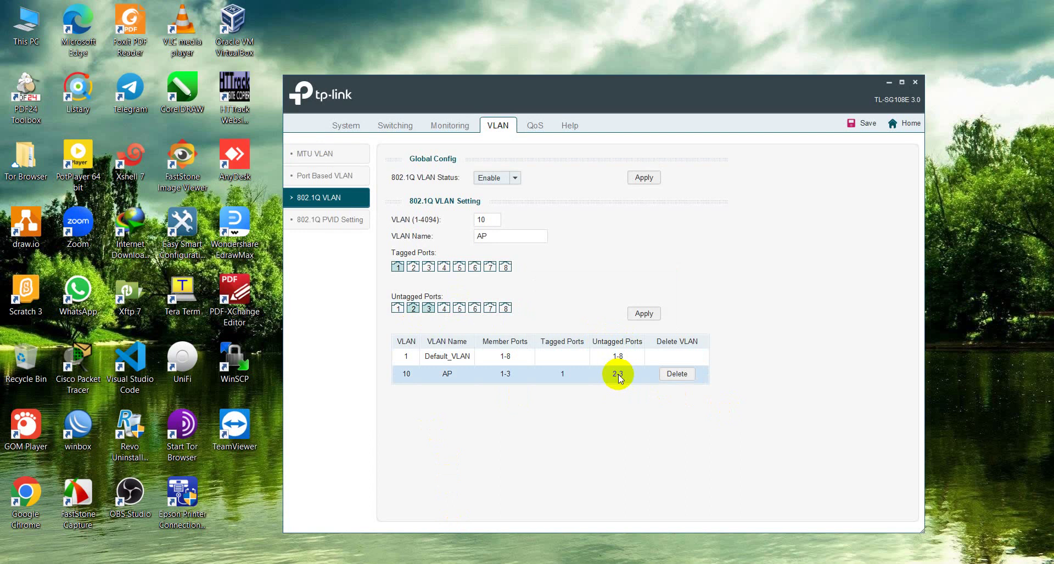
double_click(481, 220)
text(2)
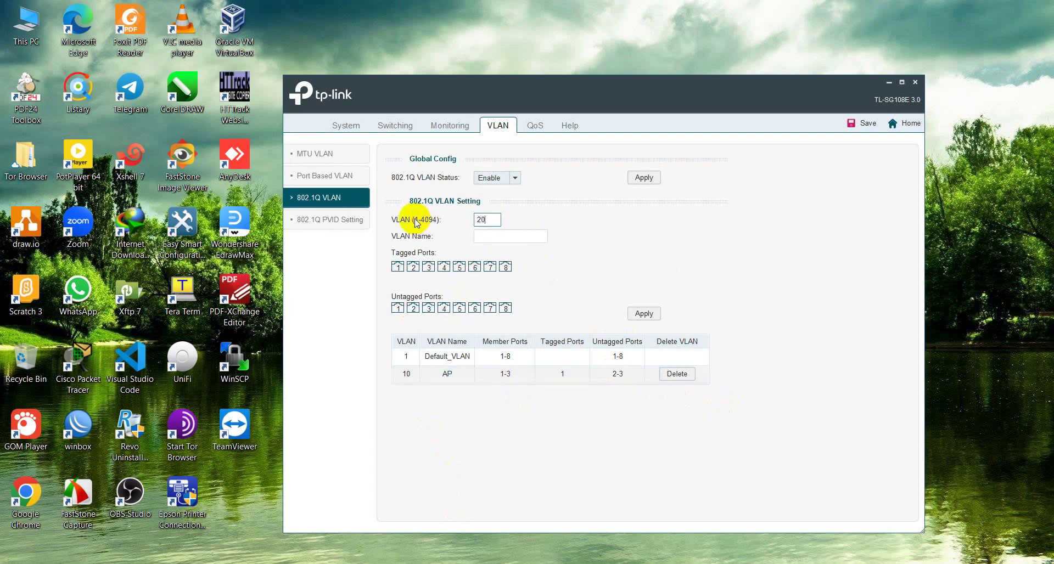
Step: Create VLAN 20 named SERVER with port 1 tagged and ports 4 and 5 untagged
click(505, 237)
text(SERVER)
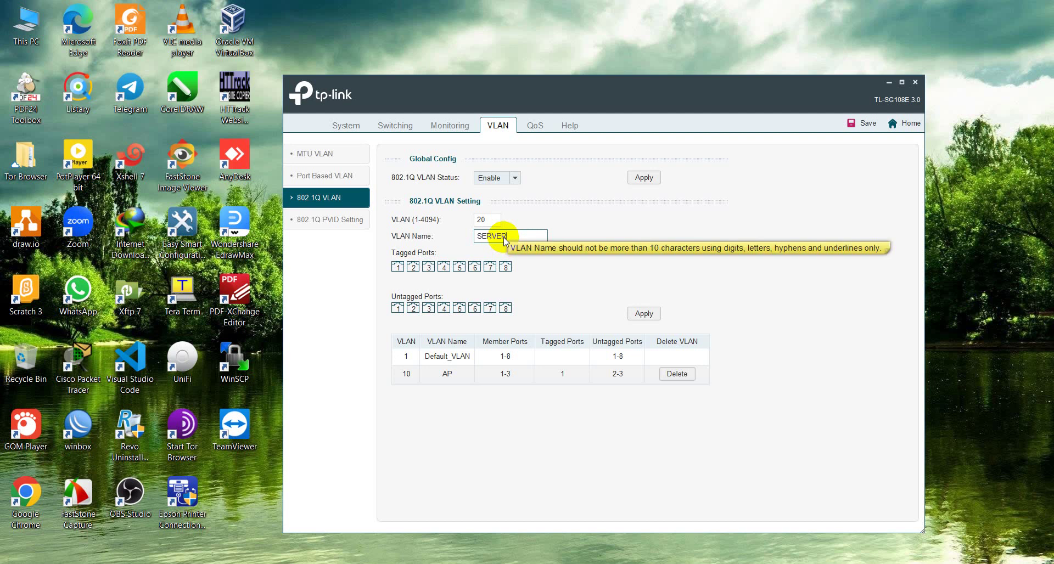
click(398, 269)
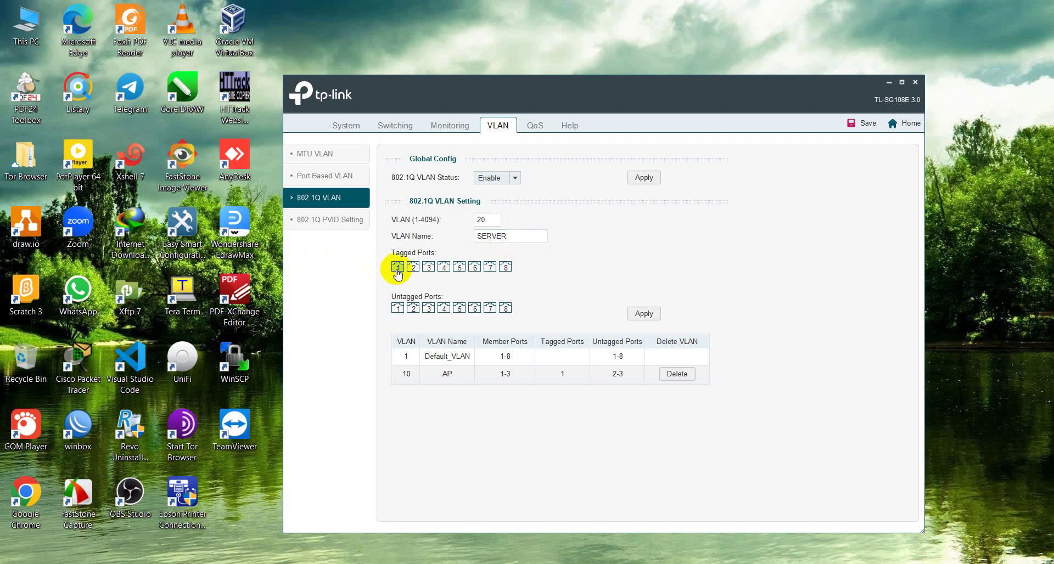
click(444, 308)
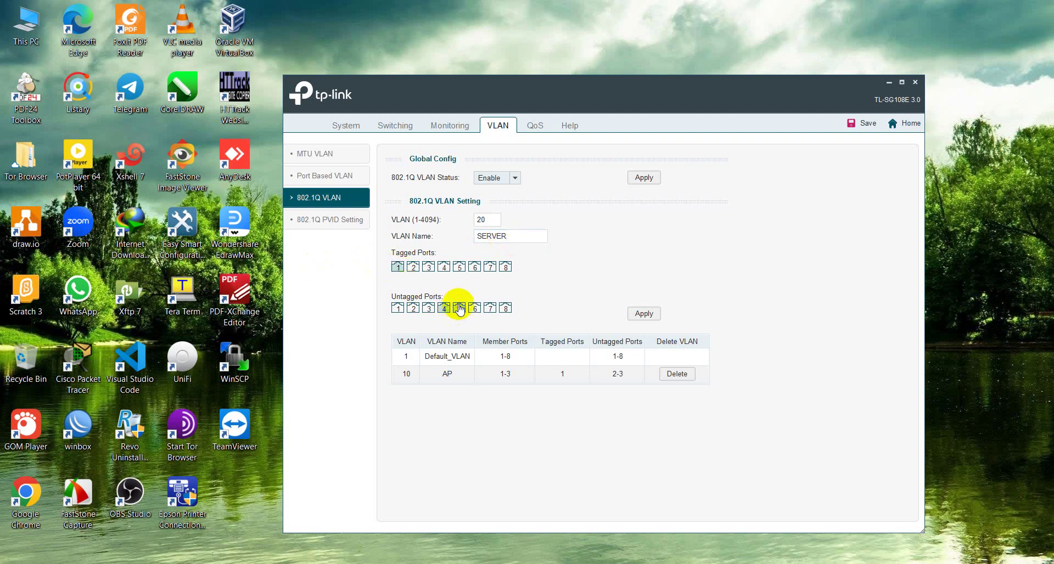
click(460, 308)
click(643, 314)
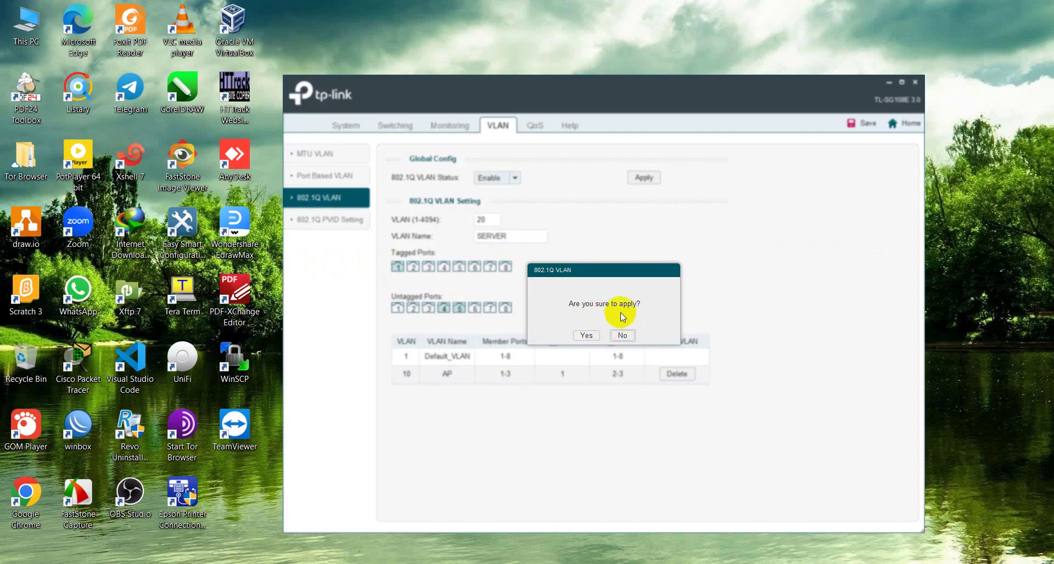
click(586, 335)
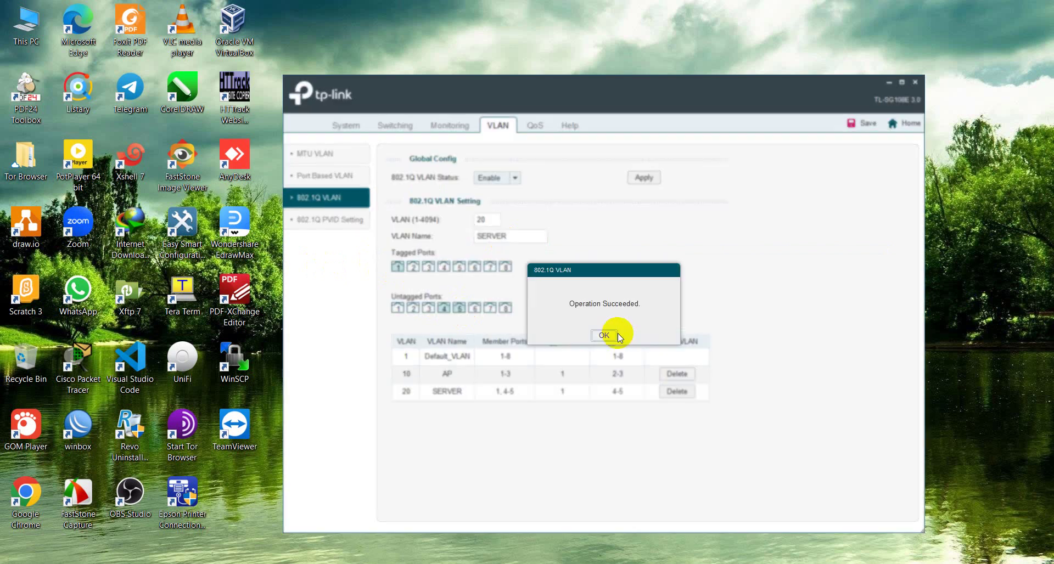
Step: Enter VLAN ID 30 for the next VLAN
drag(492, 221, 423, 225)
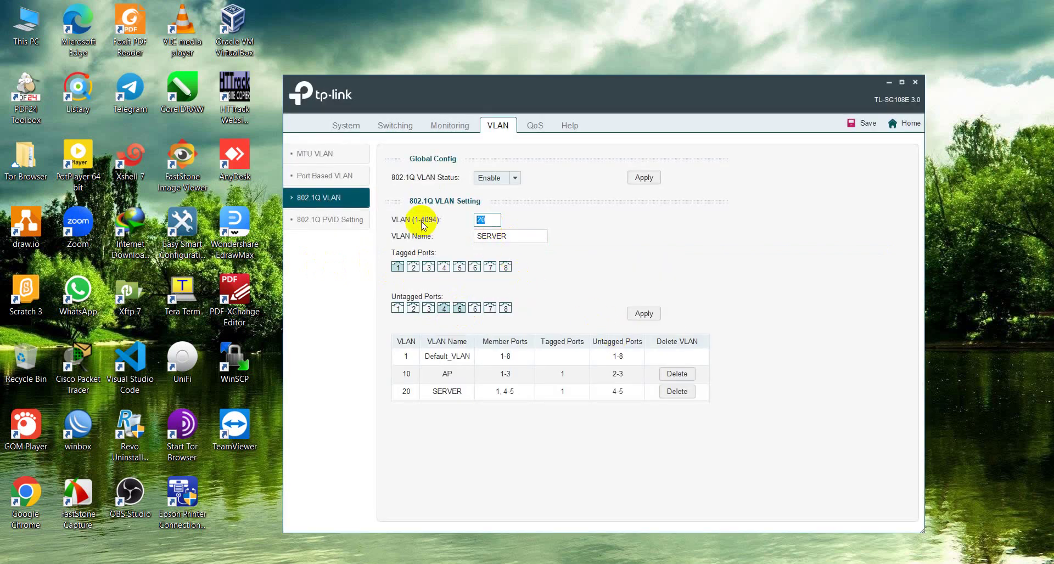
text(3)
key(Tab)
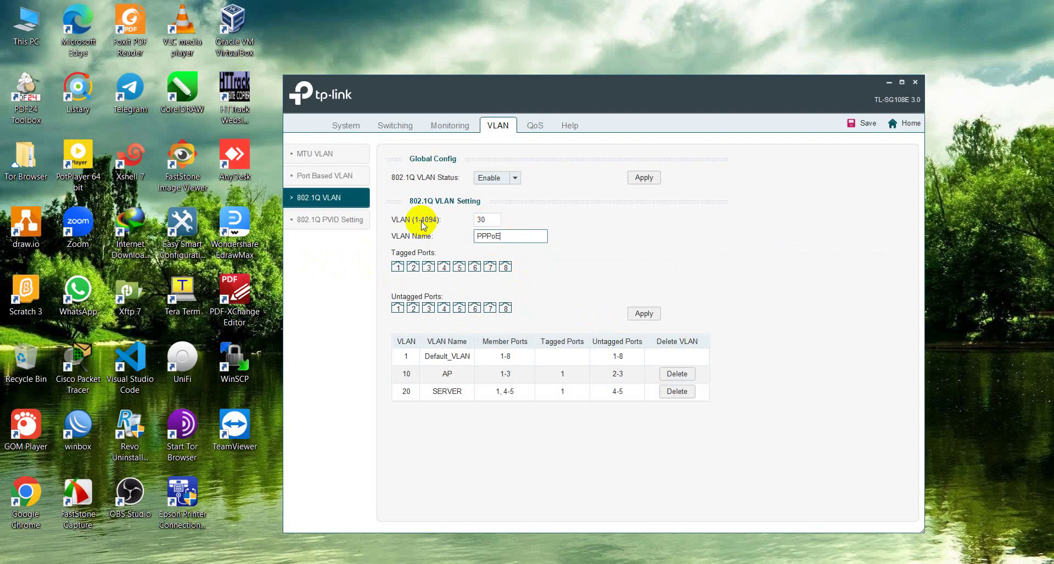
Step: Apply VLAN 30 PPPoE with port 1 tagged and port 6 untagged
click(398, 267)
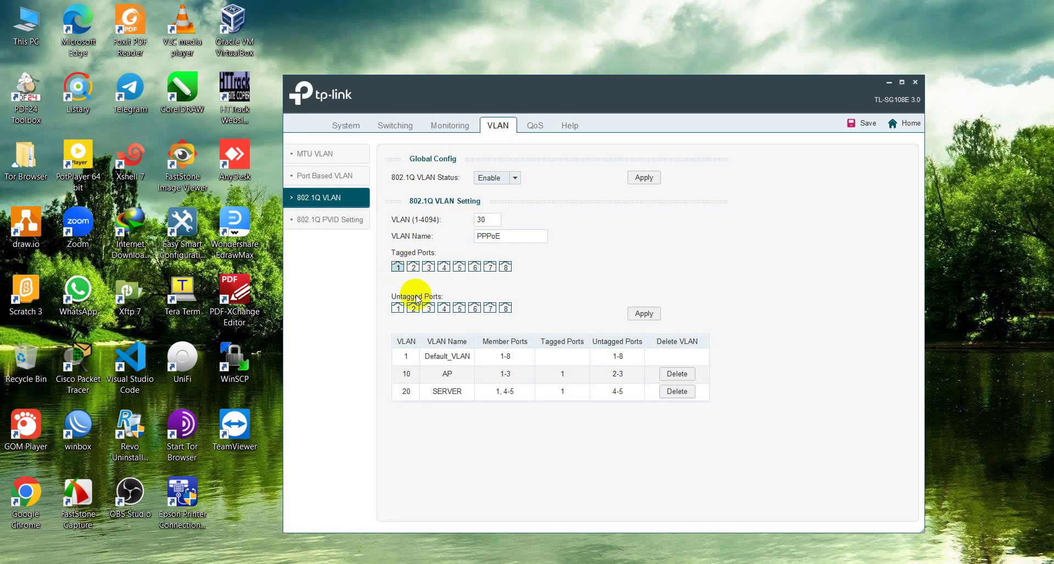
click(475, 309)
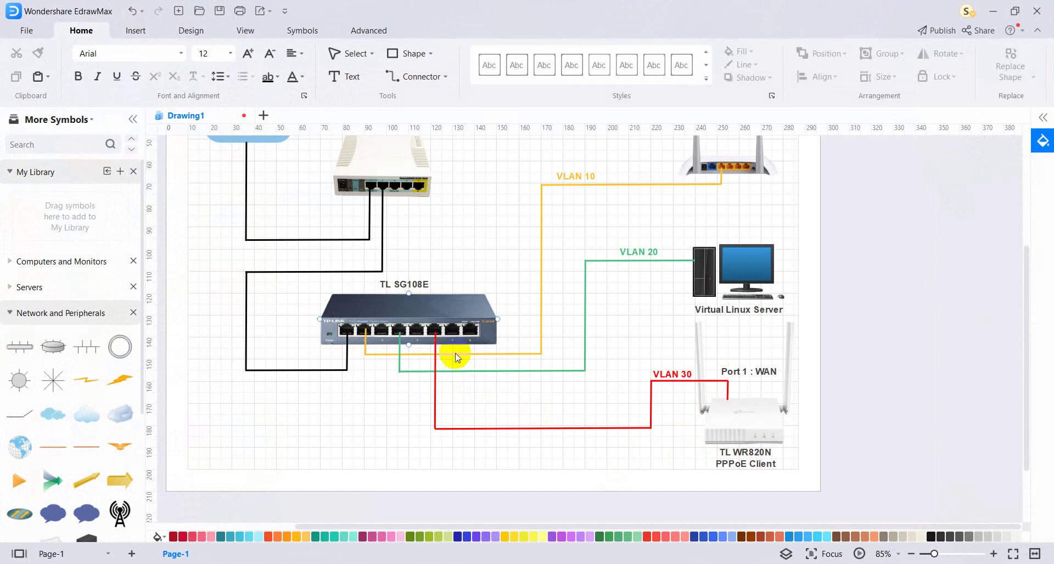
click(437, 330)
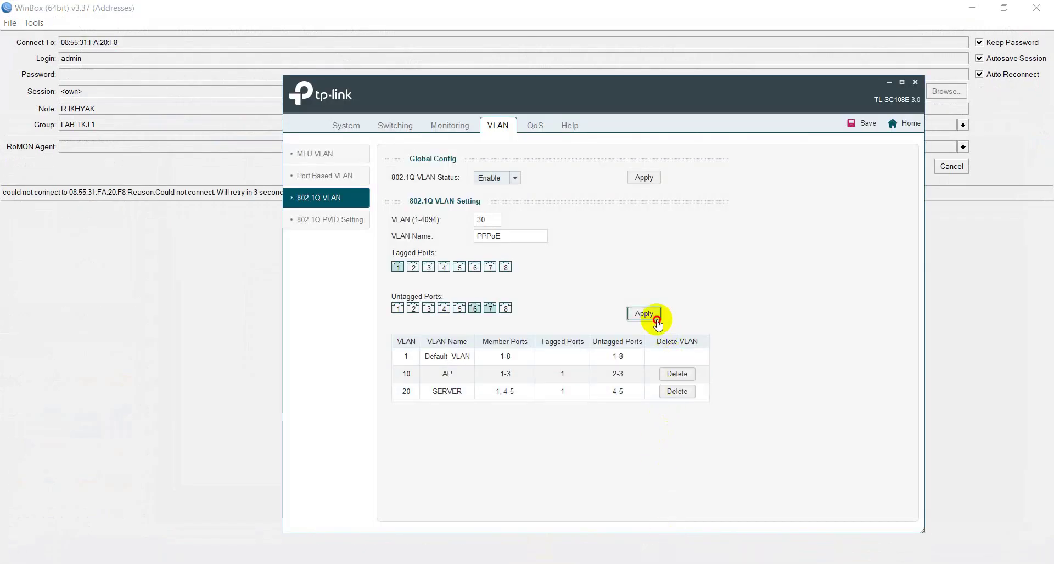
click(653, 316)
click(584, 336)
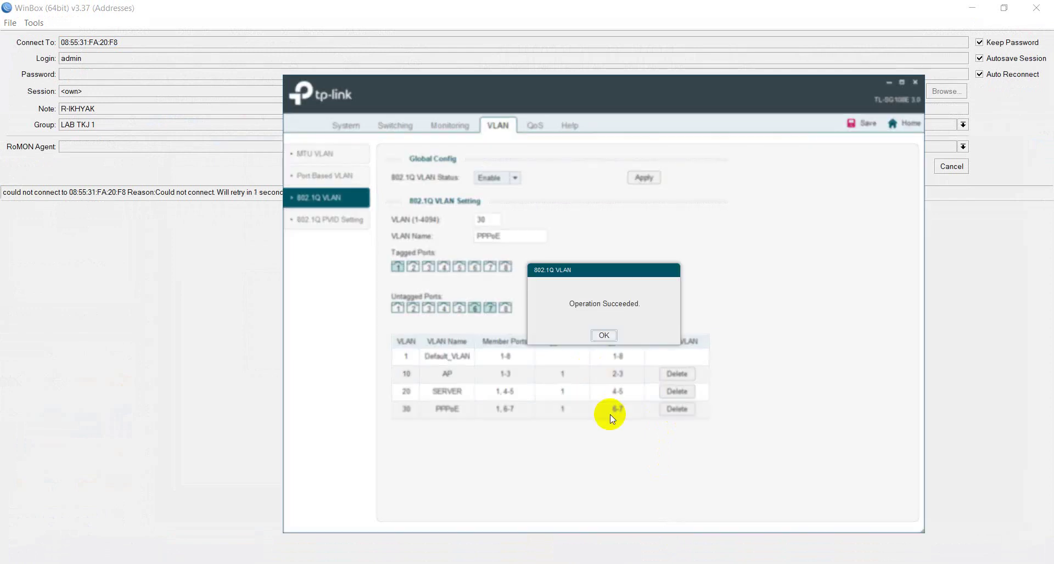
click(608, 337)
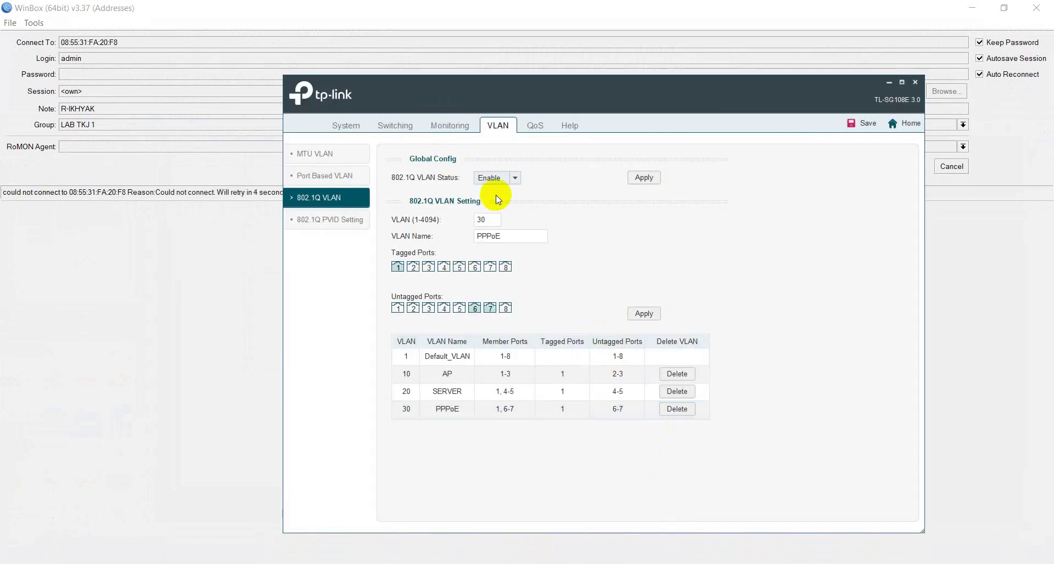
Step: Save the switch configuration and go to the 802.1Q PVID settings
click(853, 123)
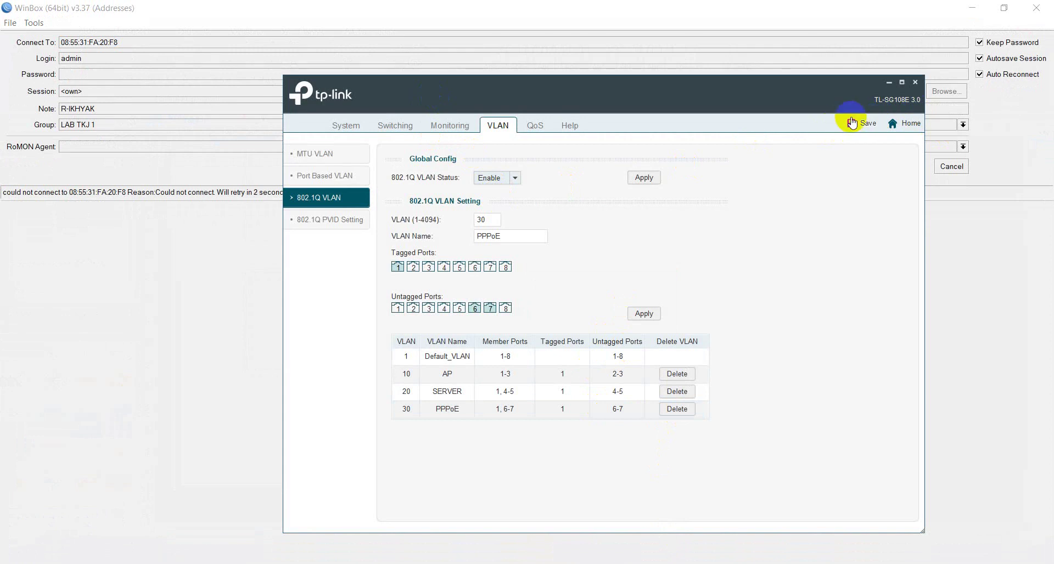
click(854, 124)
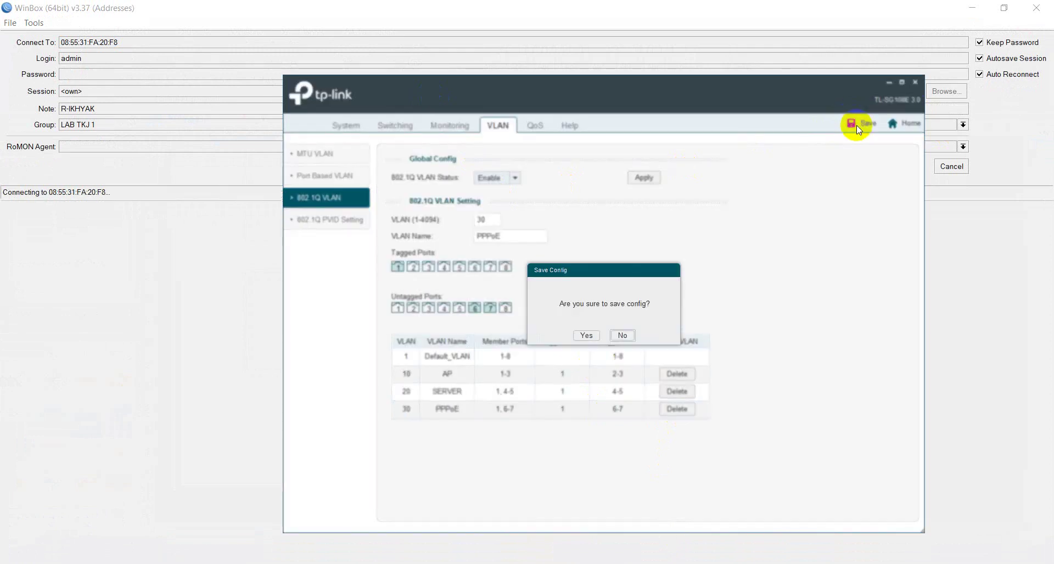
click(586, 335)
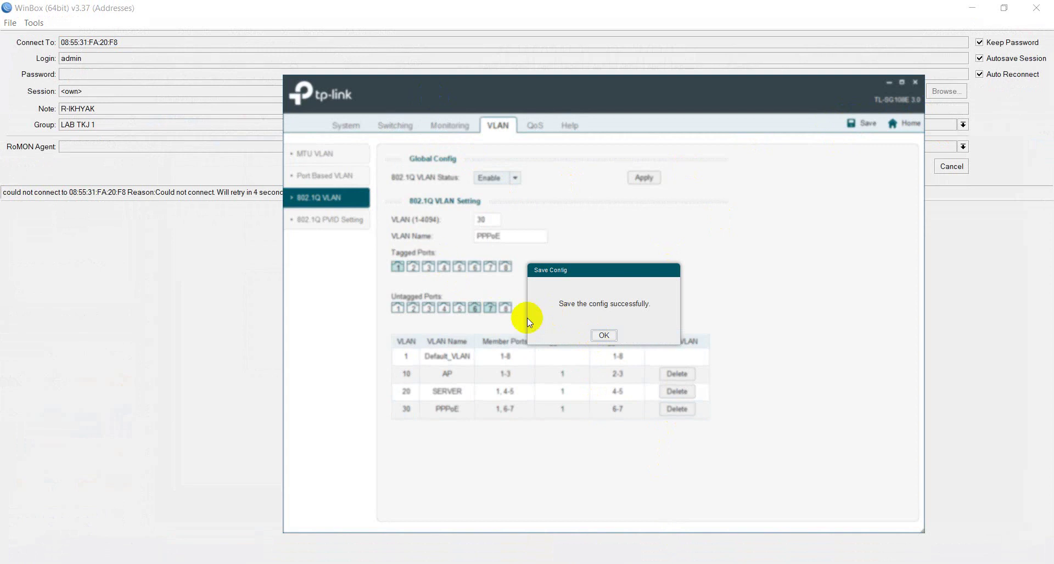
click(584, 332)
click(328, 220)
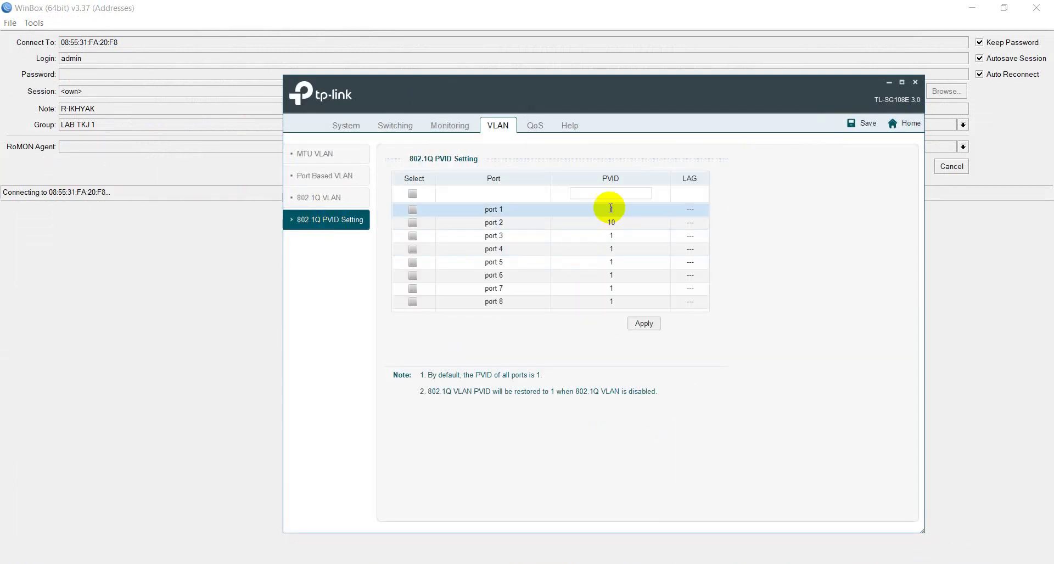
Step: Set PVID 10 on ports 2 and 3
click(611, 194)
text(20)
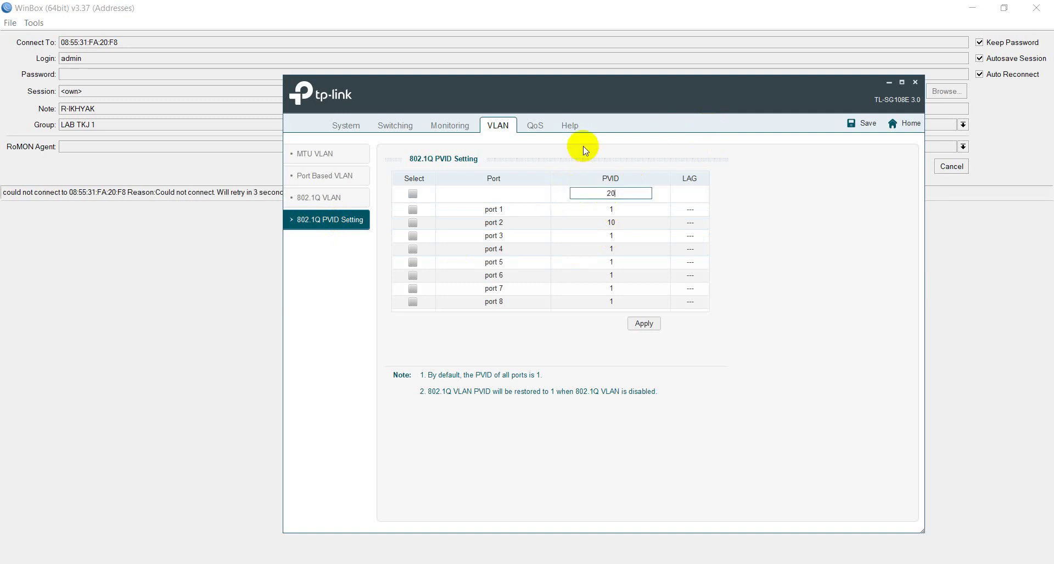
key(BackSpace)
key(BackSpace)
text(1)
click(417, 238)
click(413, 223)
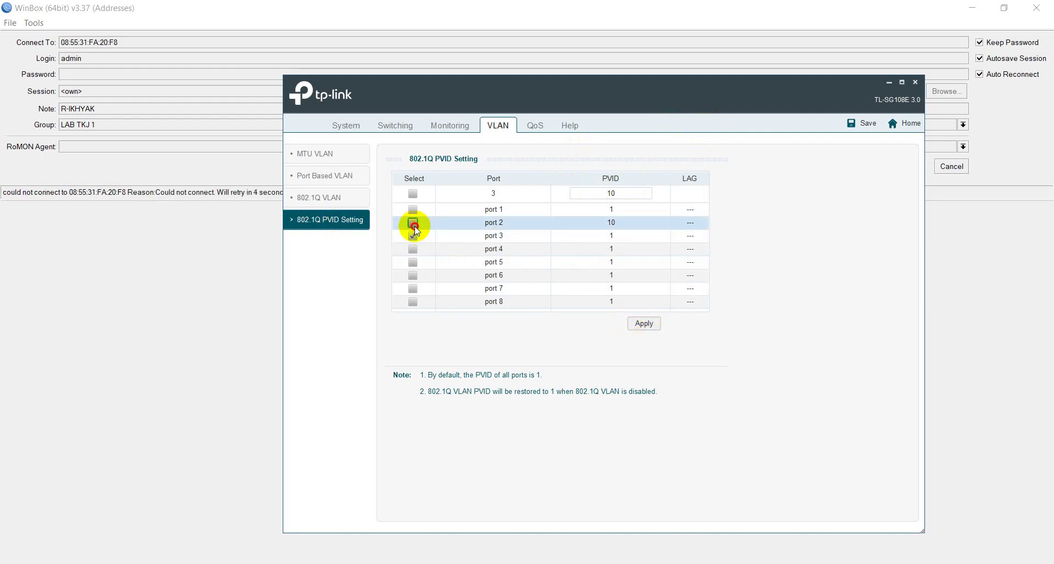
click(644, 323)
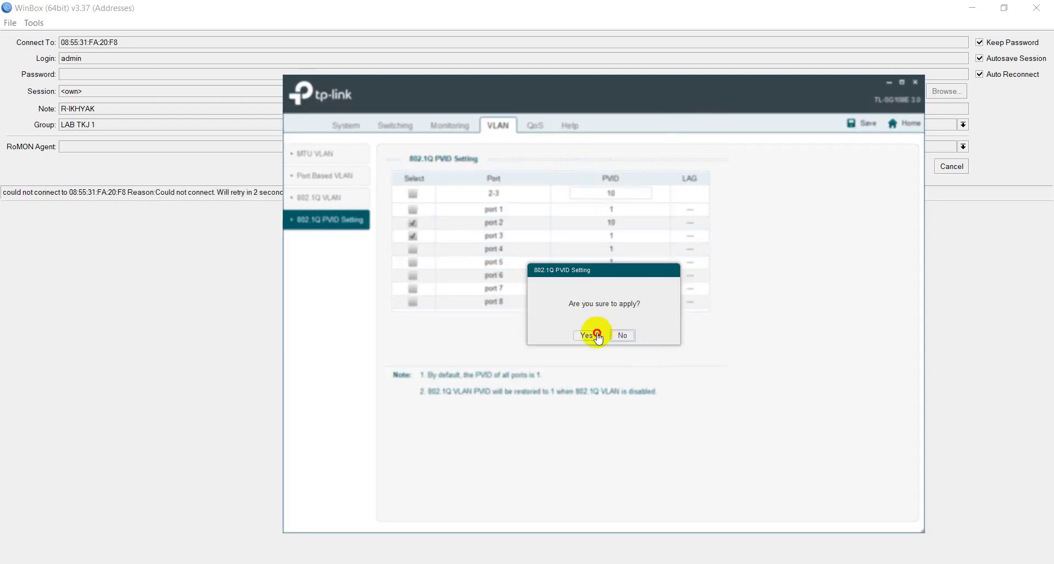
click(589, 335)
click(599, 337)
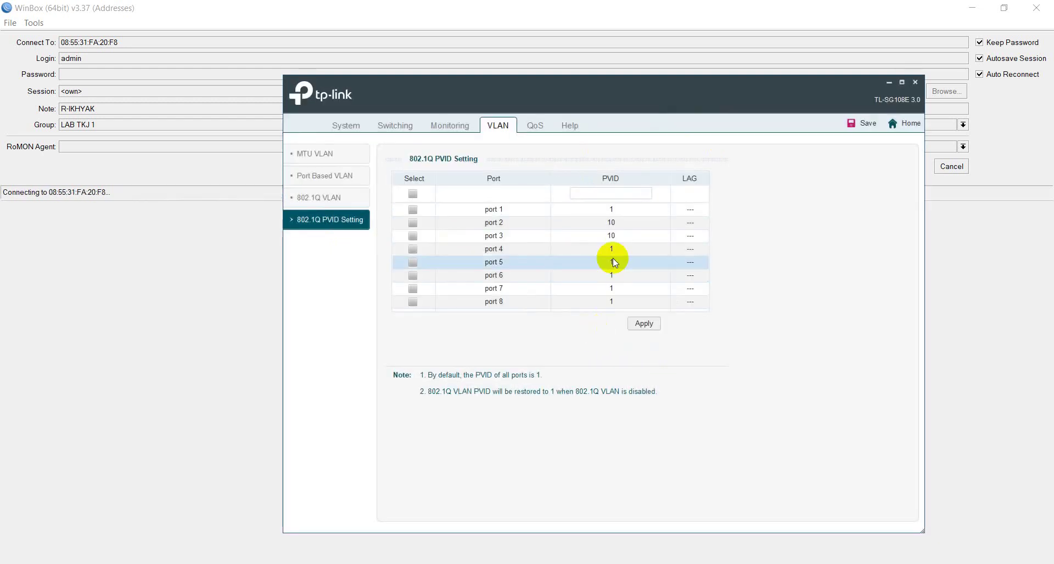
Step: Set PVID 20 on ports 4 and 5
click(610, 193)
text(2)
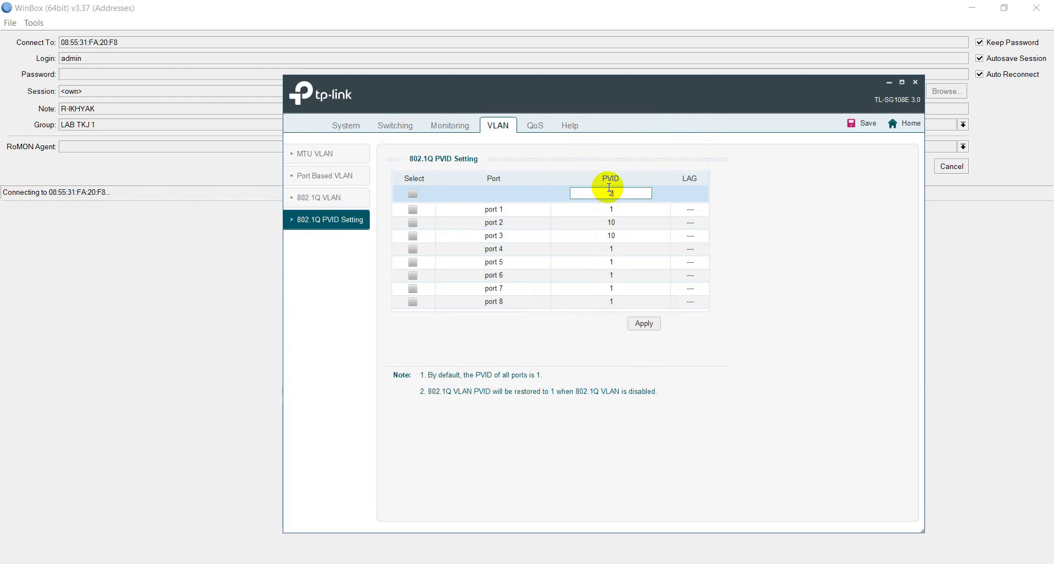
text(0)
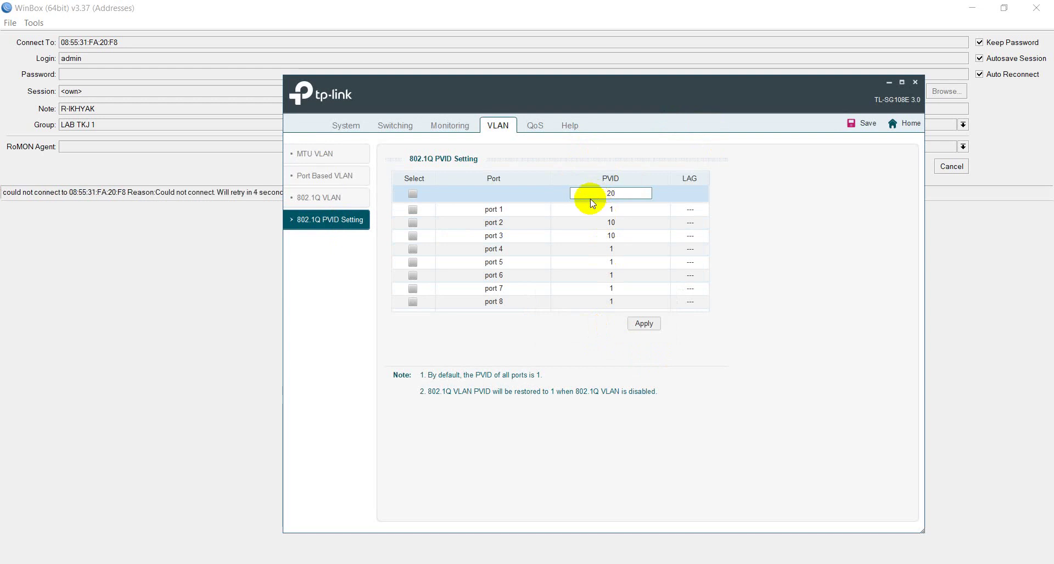
click(413, 261)
click(413, 250)
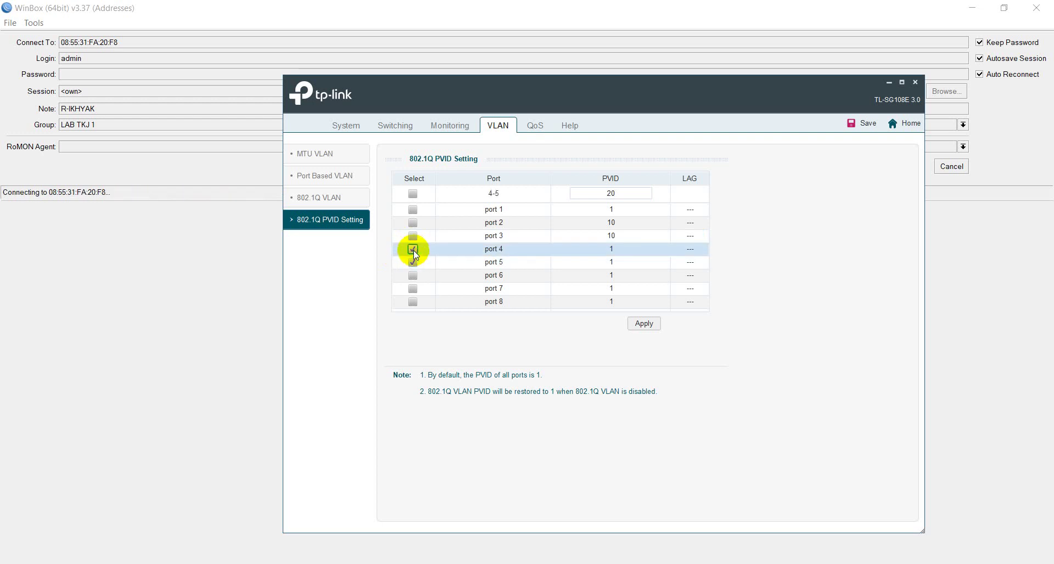
click(646, 325)
click(576, 336)
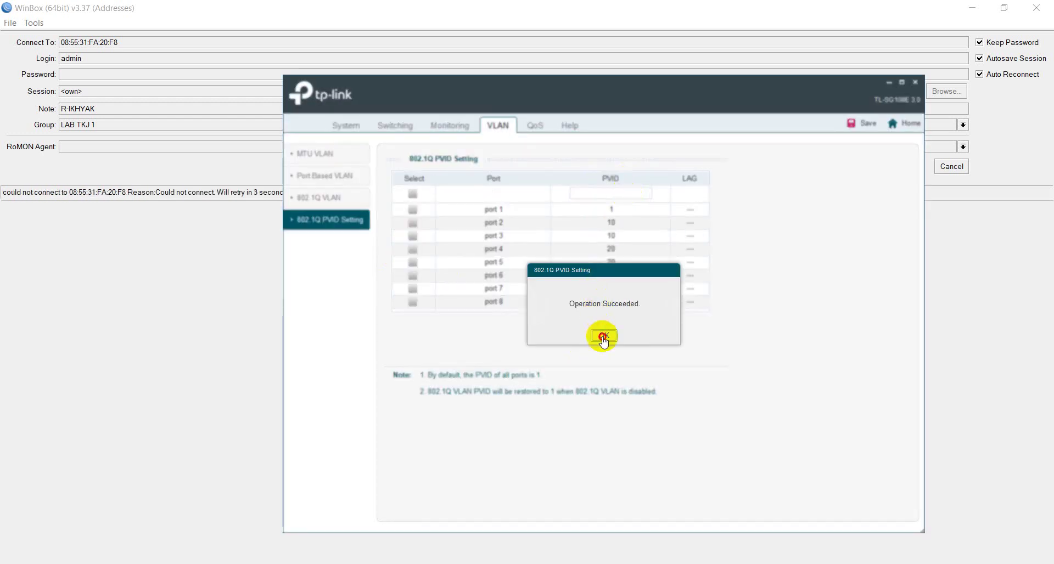
click(603, 337)
Step: Set PVID 30 on ports 6 and 7
click(617, 192)
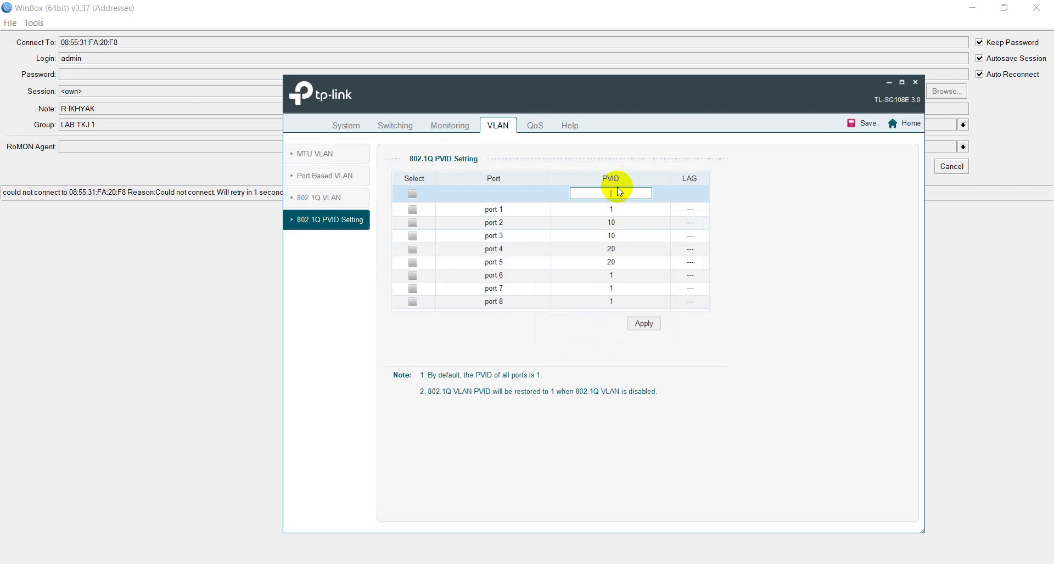
click(417, 276)
click(417, 289)
click(641, 323)
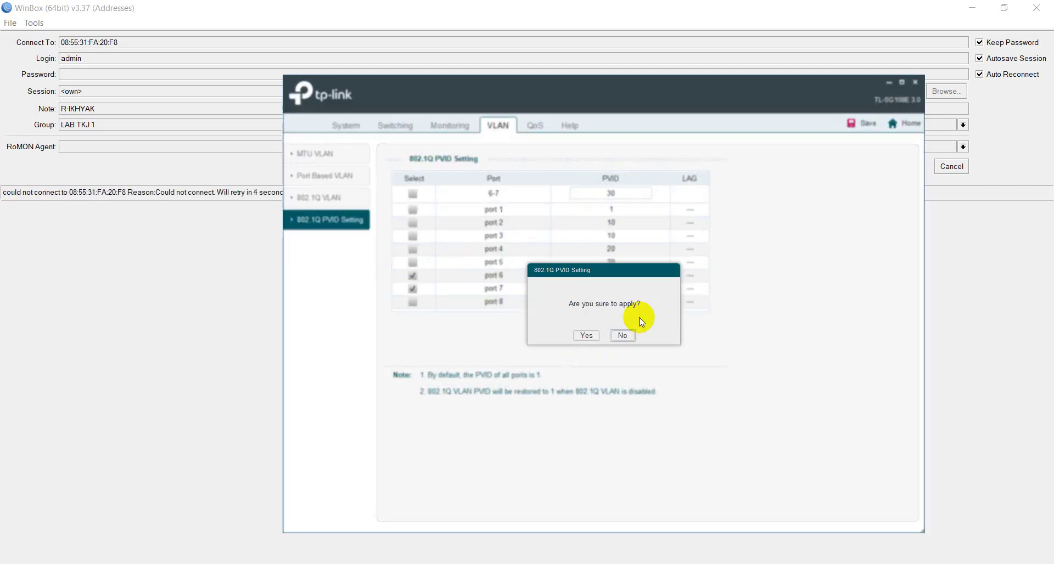
click(584, 336)
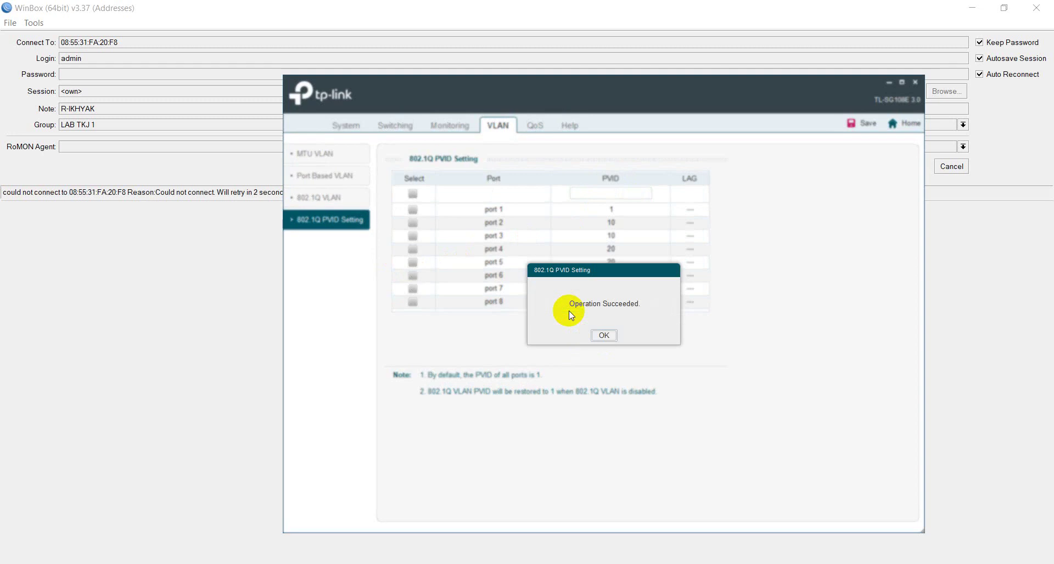
click(587, 333)
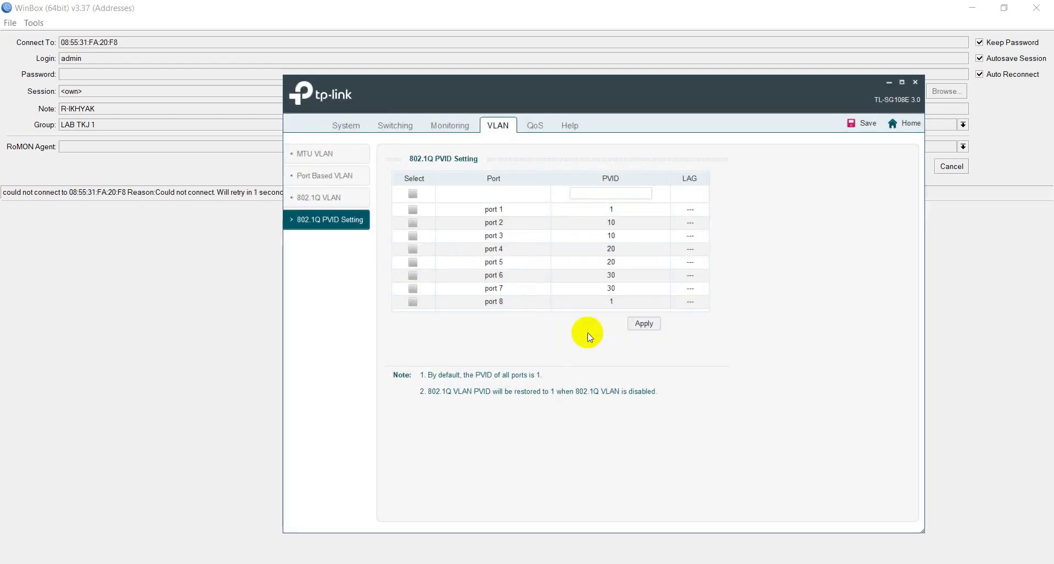
Step: Save the switch configuration twice, then close the Easy Smart Configuration Utility
click(853, 124)
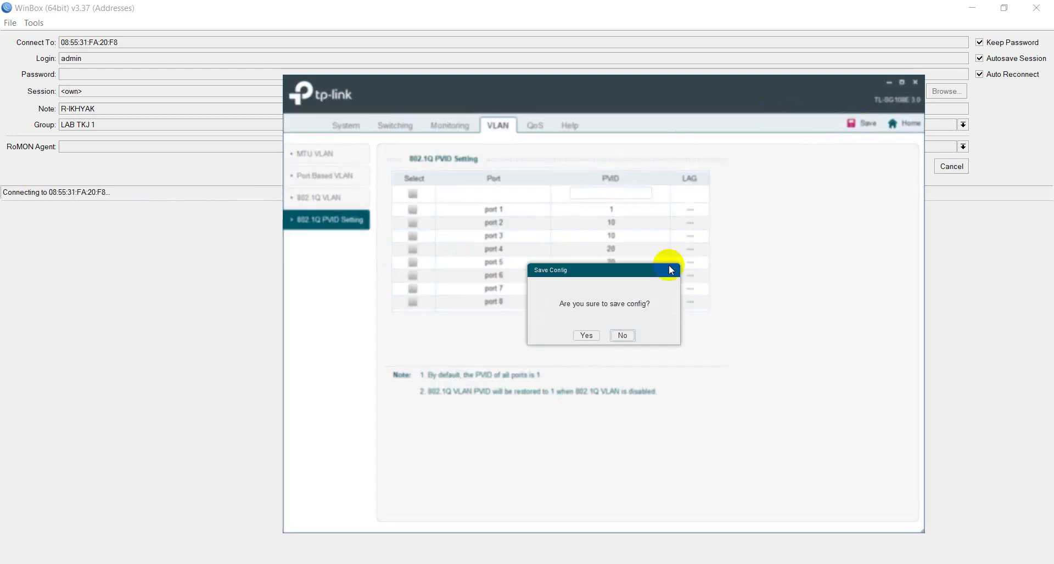
click(586, 335)
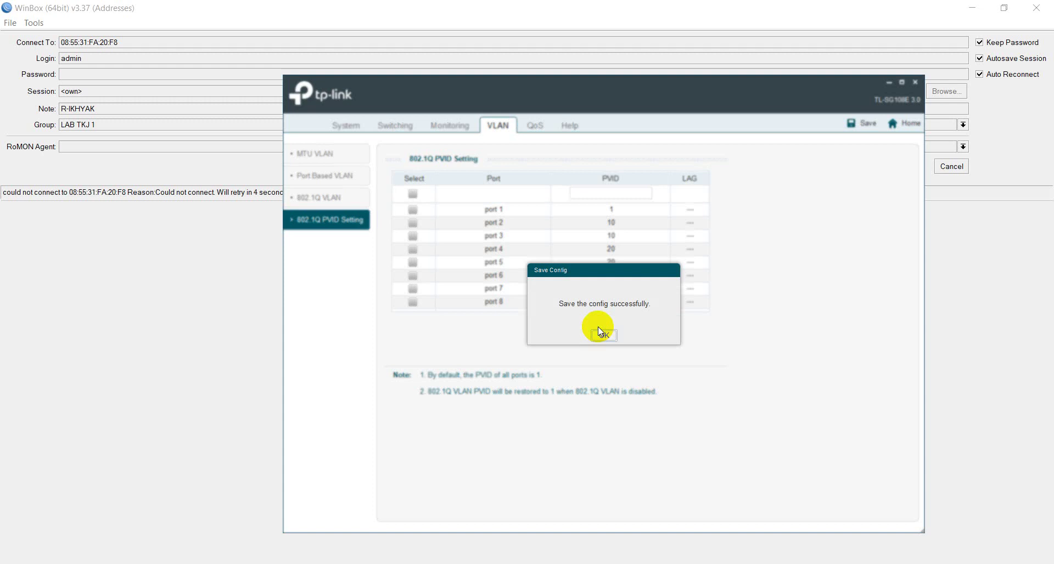
click(605, 335)
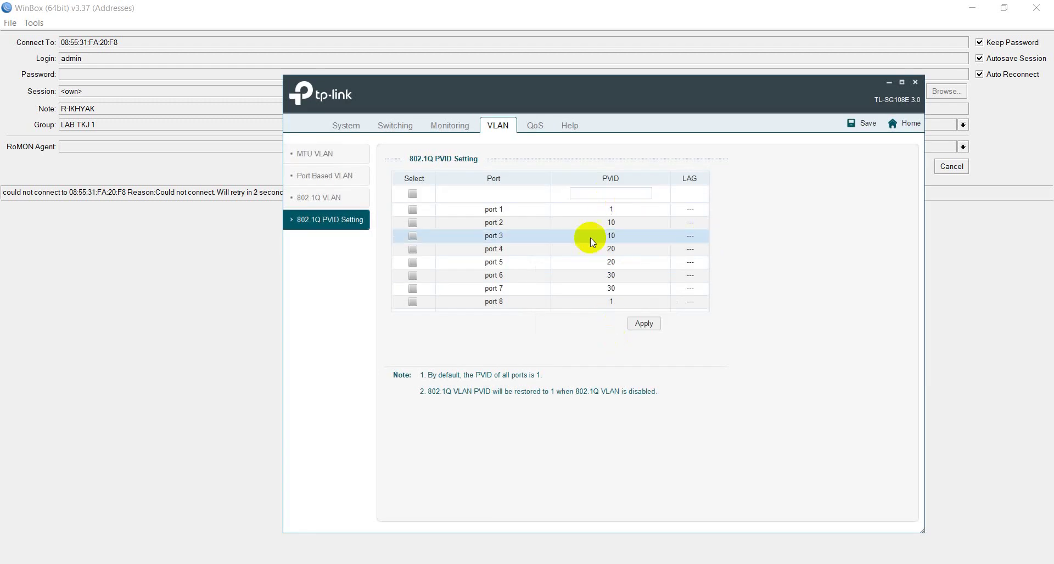
click(849, 130)
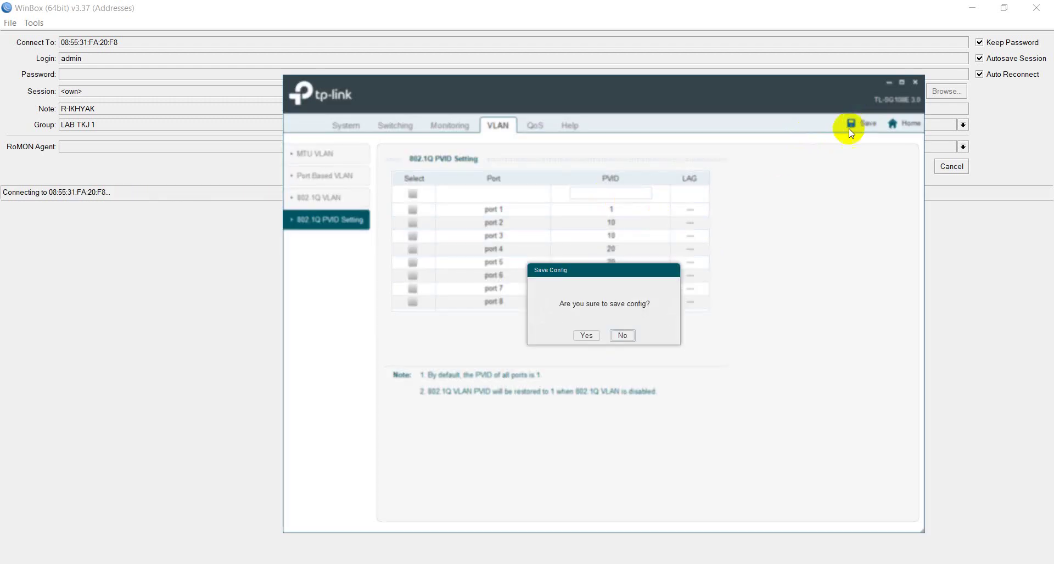
click(581, 336)
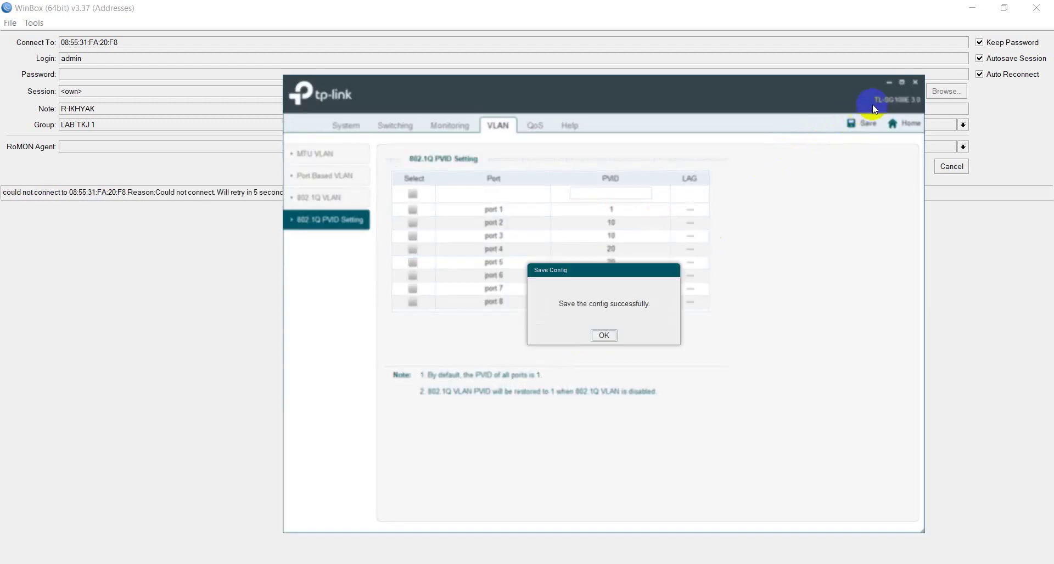
click(604, 336)
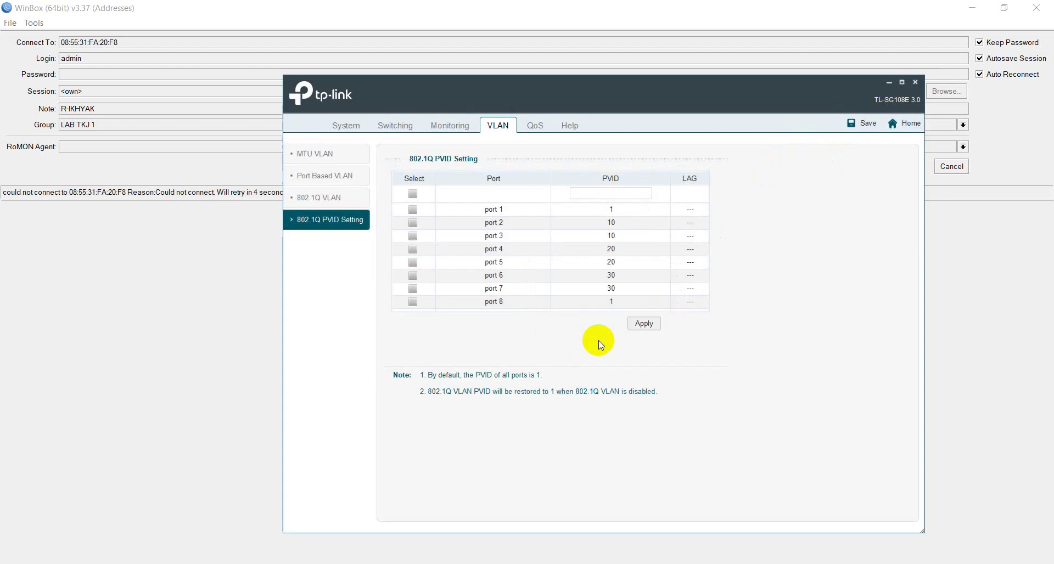
click(916, 83)
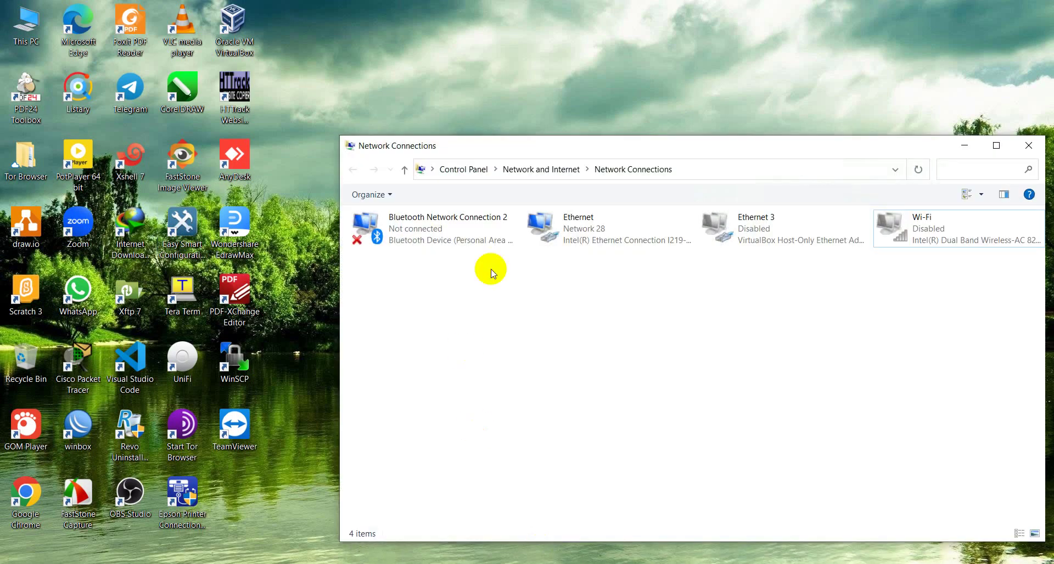
click(549, 233)
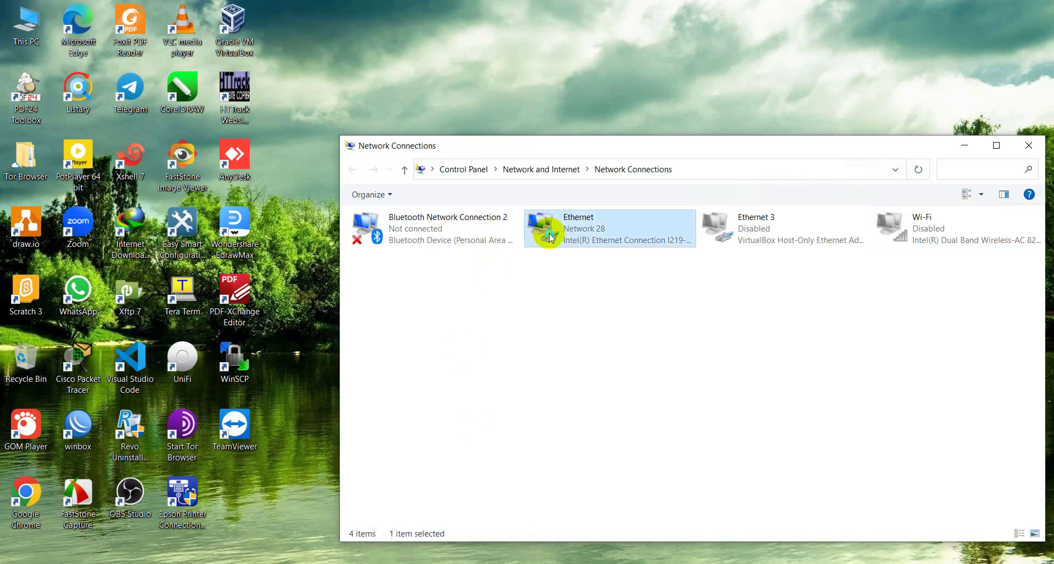
right_click(550, 235)
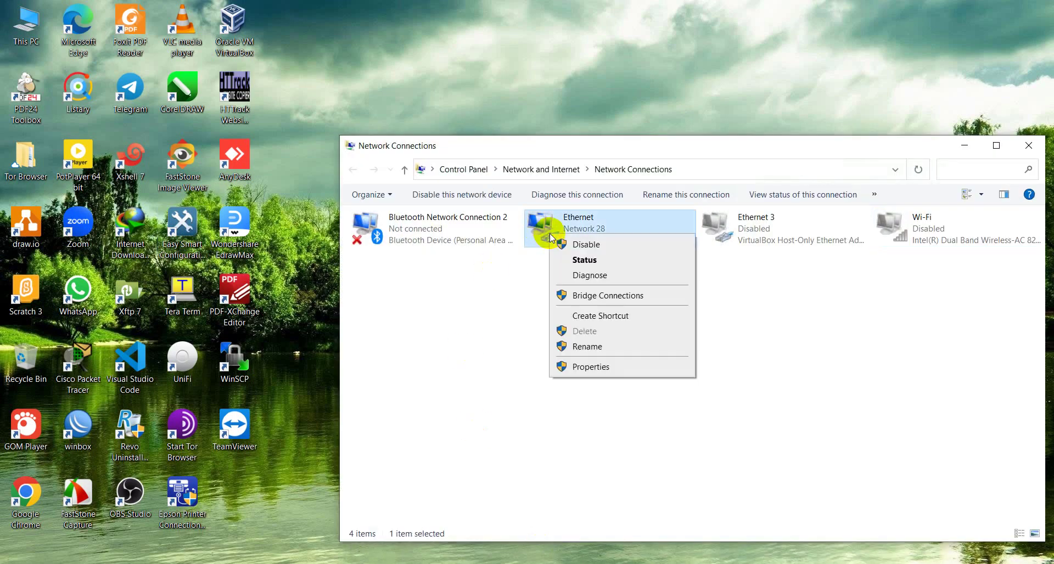
click(571, 260)
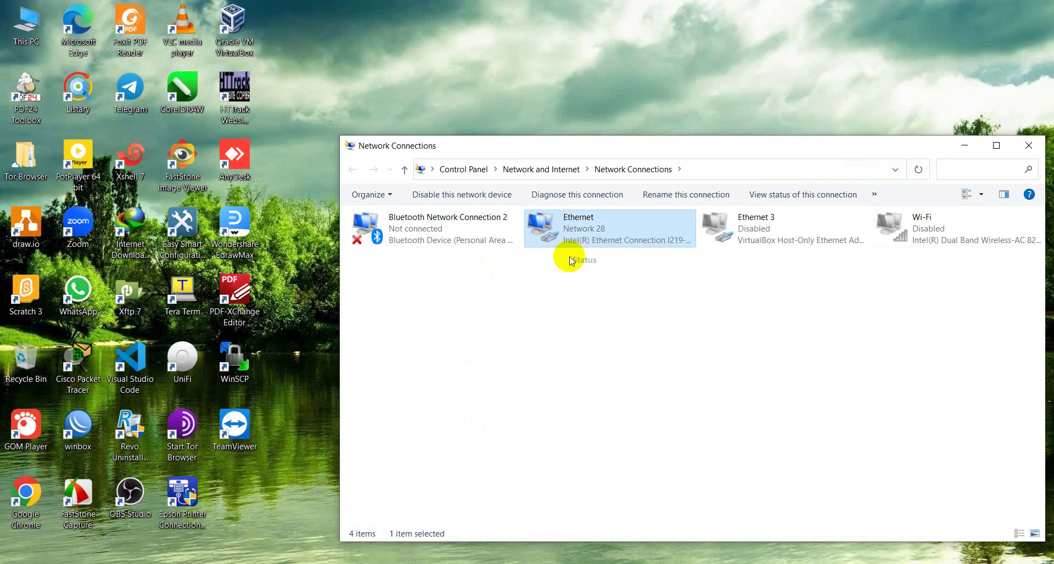
drag(566, 162, 368, 166)
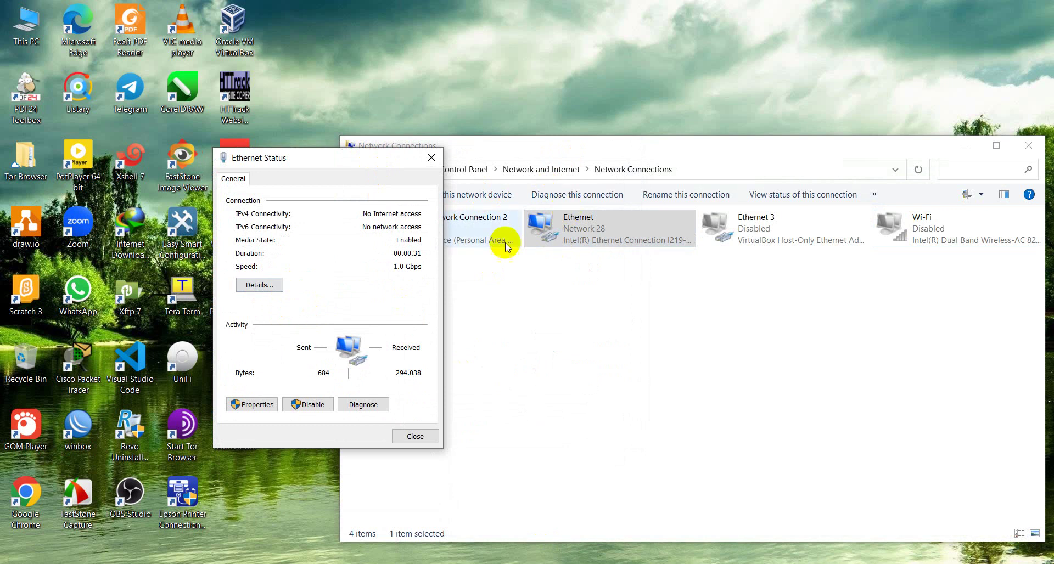
click(259, 285)
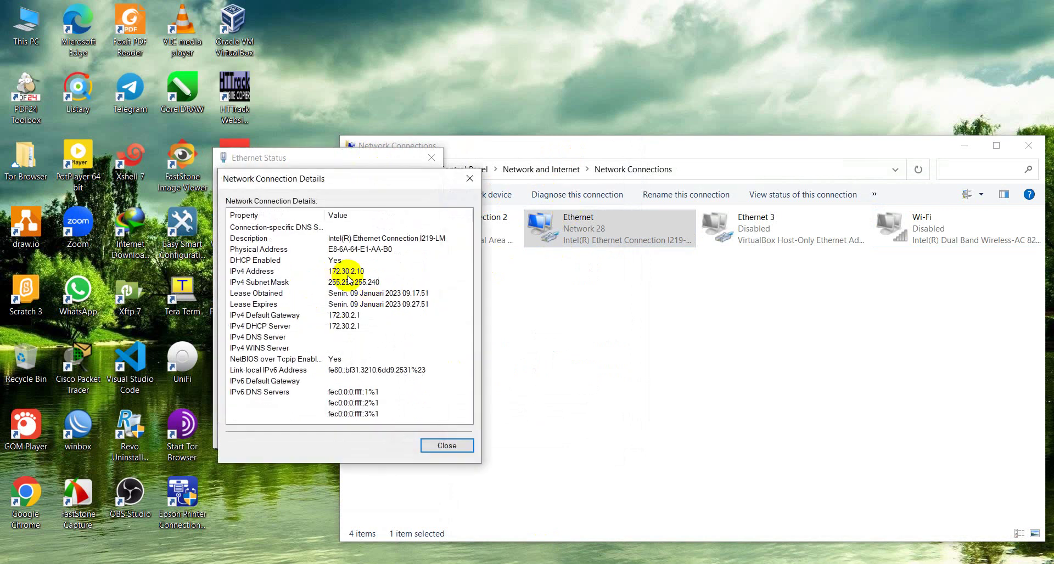
click(470, 179)
click(431, 157)
click(611, 304)
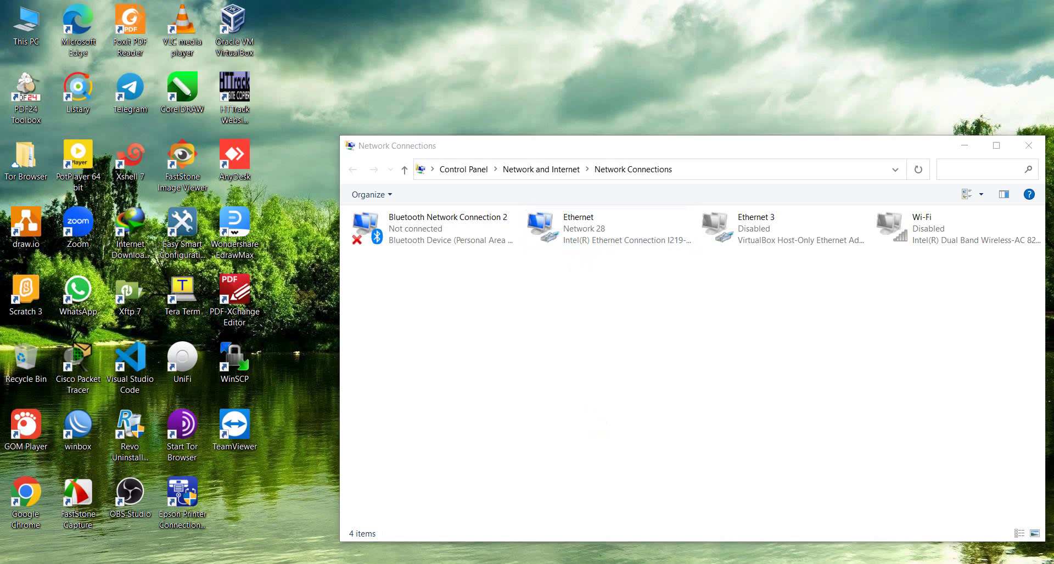
Step: Close the DHCP Client and Interface List windows and disconnect the WinBox session
key(alt+Tab)
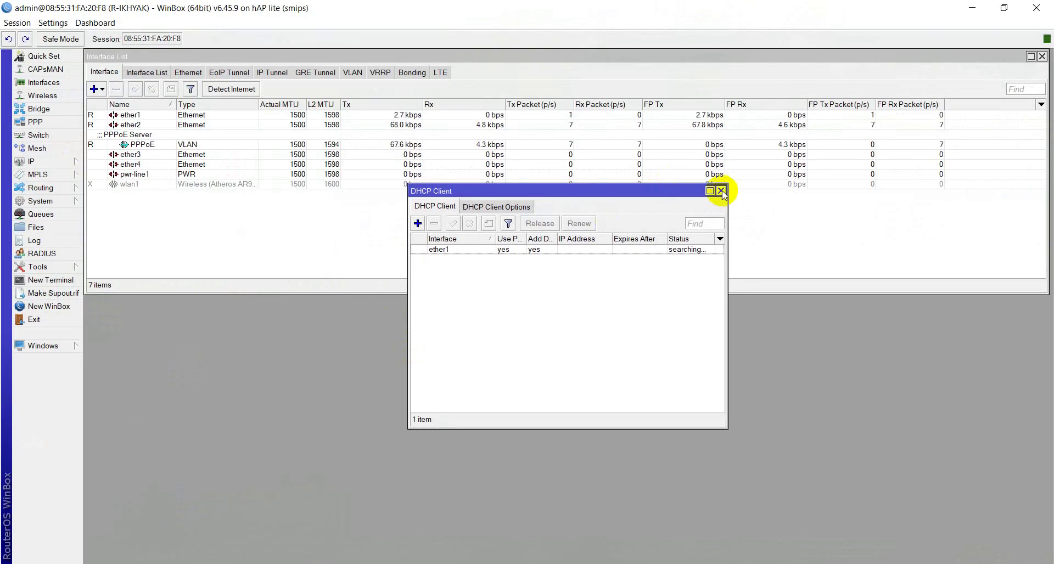
click(721, 191)
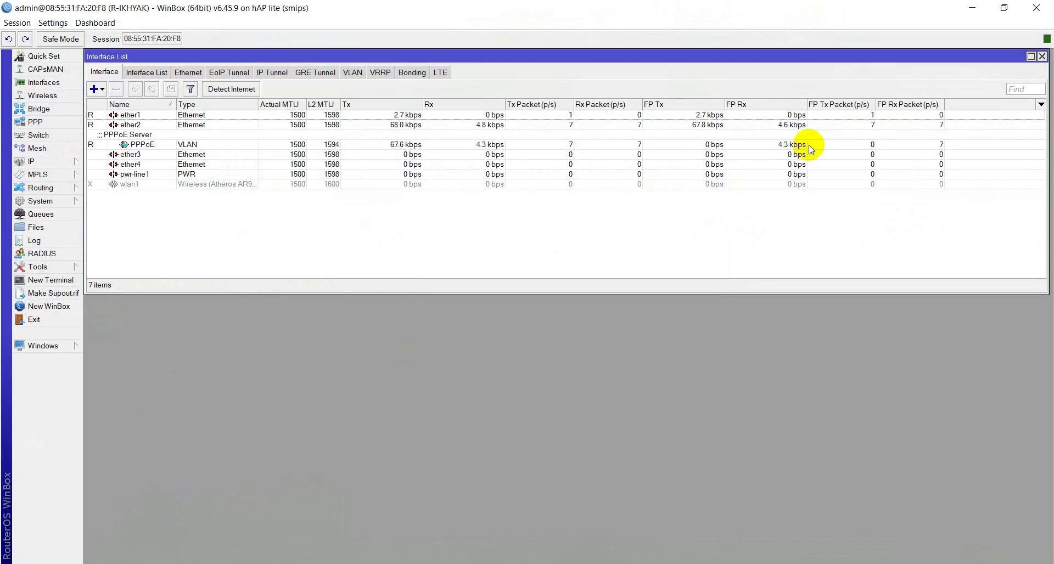
click(1042, 56)
click(11, 23)
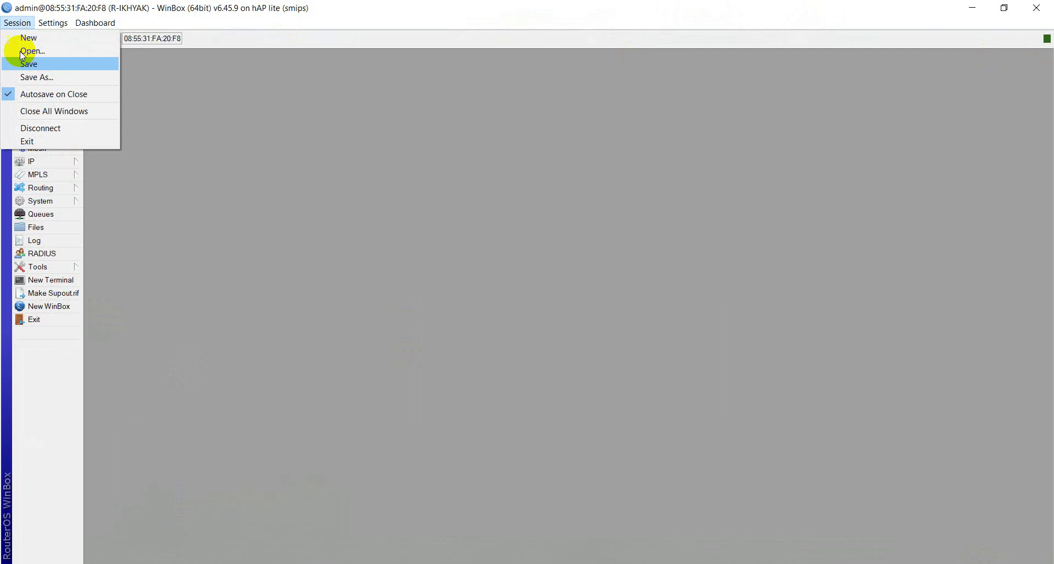
click(35, 127)
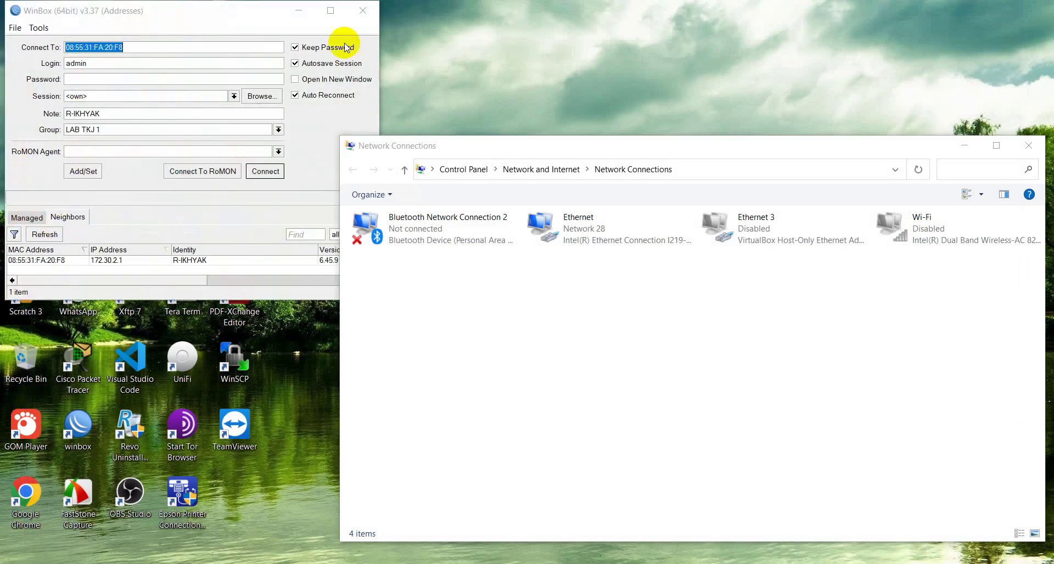
Step: Refresh neighbors and connect to the router at 172.30.2.1, maximized
double_click(333, 10)
click(34, 230)
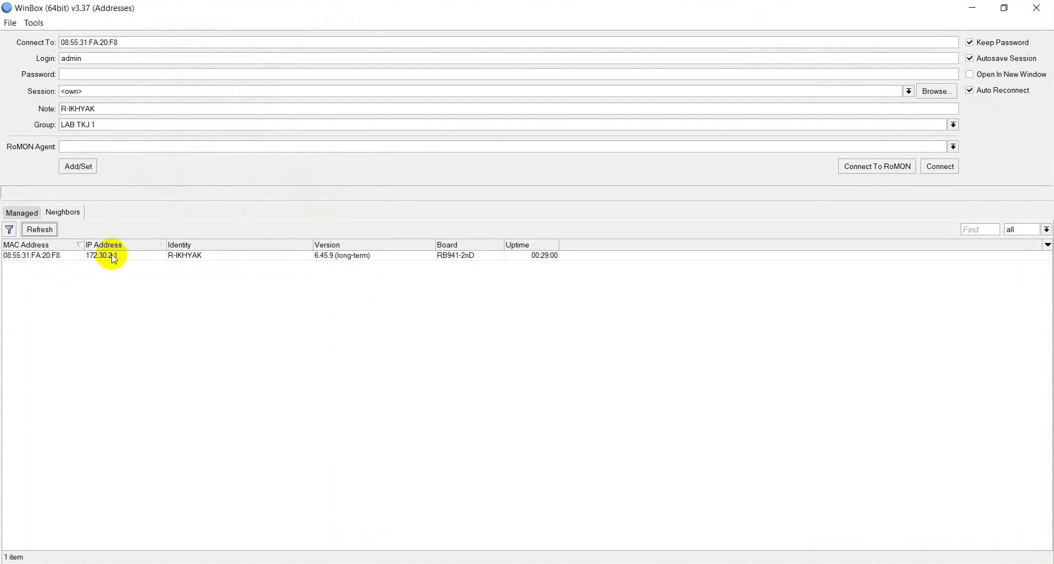
click(94, 257)
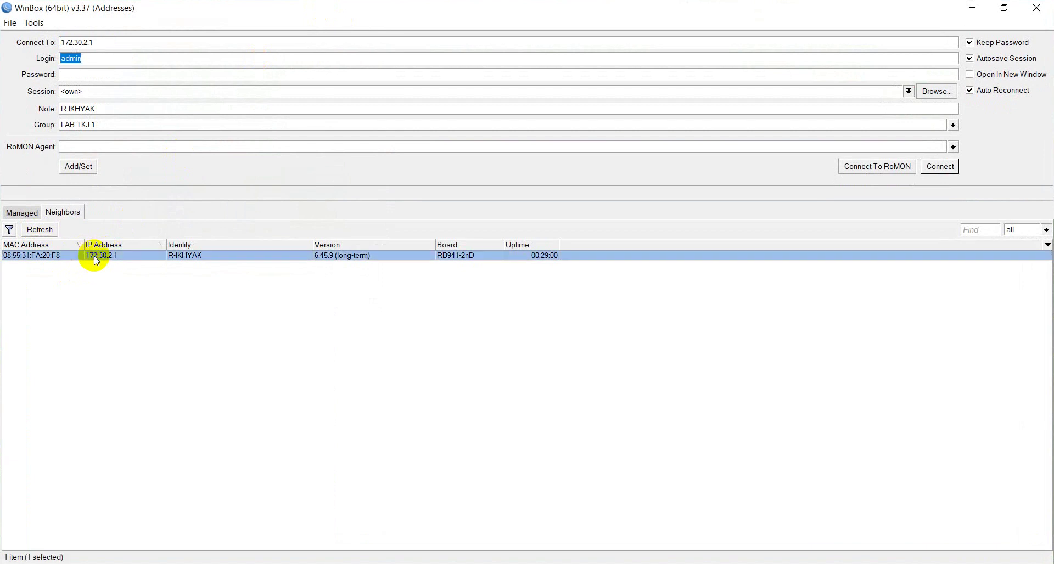
click(939, 166)
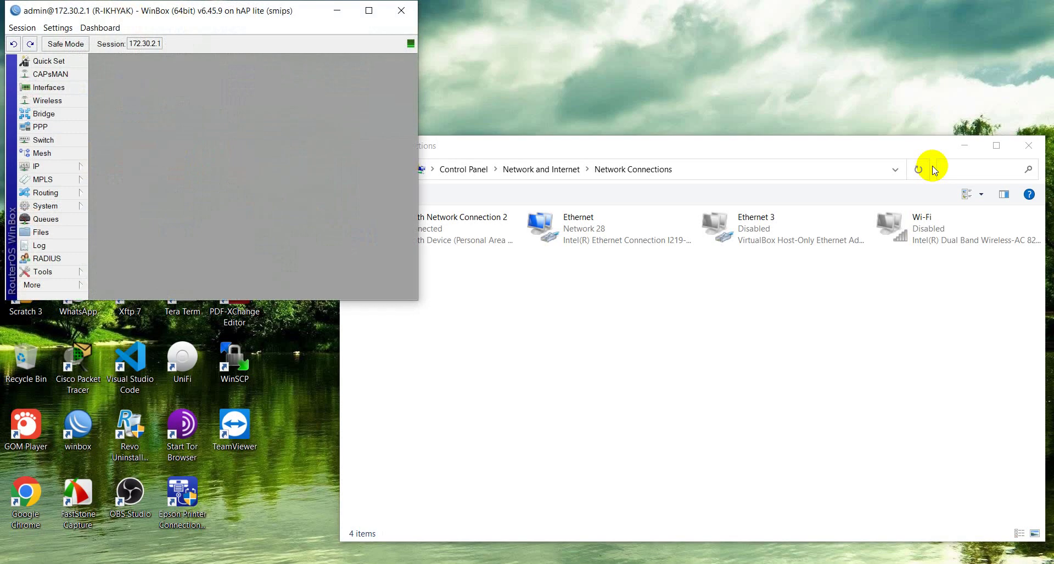
double_click(365, 6)
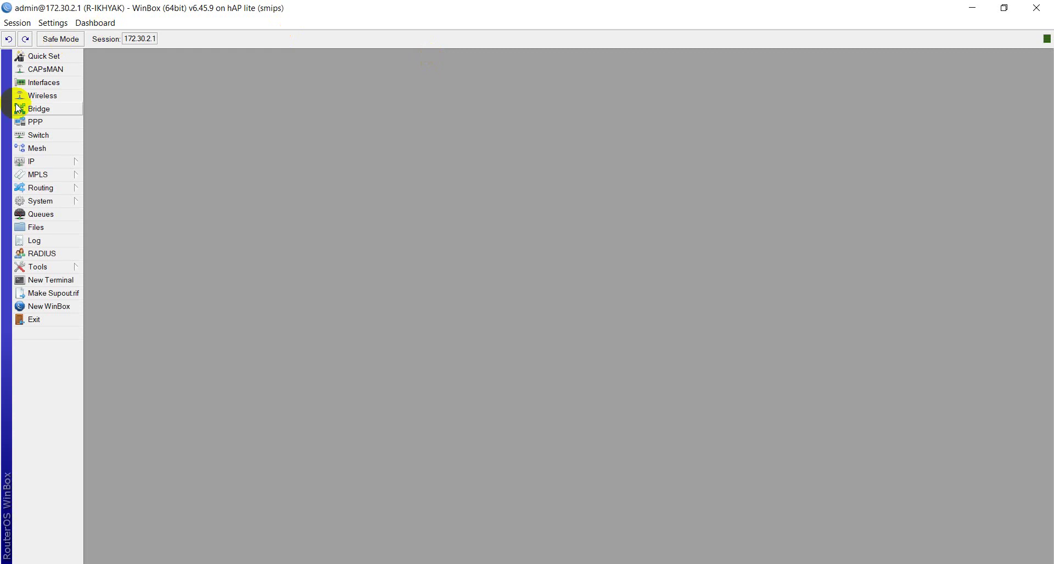
Step: Fill in a PPPoE server service named PPPoE on the PPPoE interface, then close the form
click(38, 124)
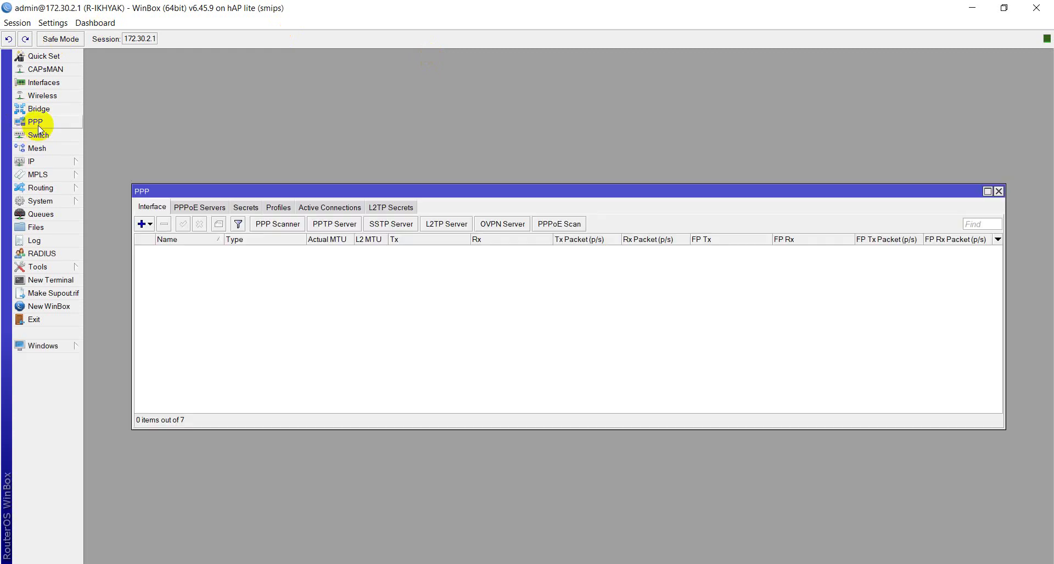
click(200, 208)
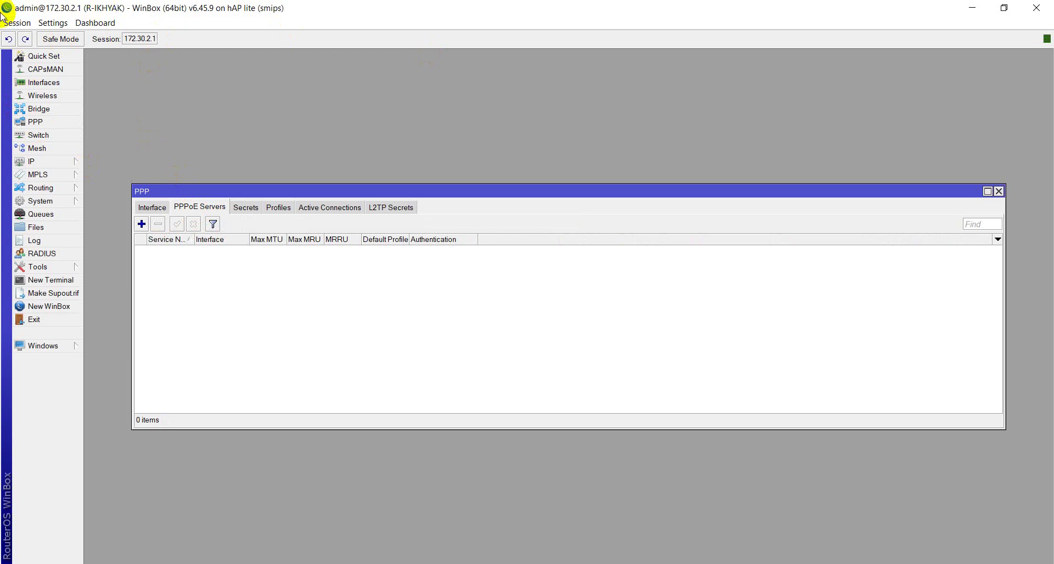
click(142, 224)
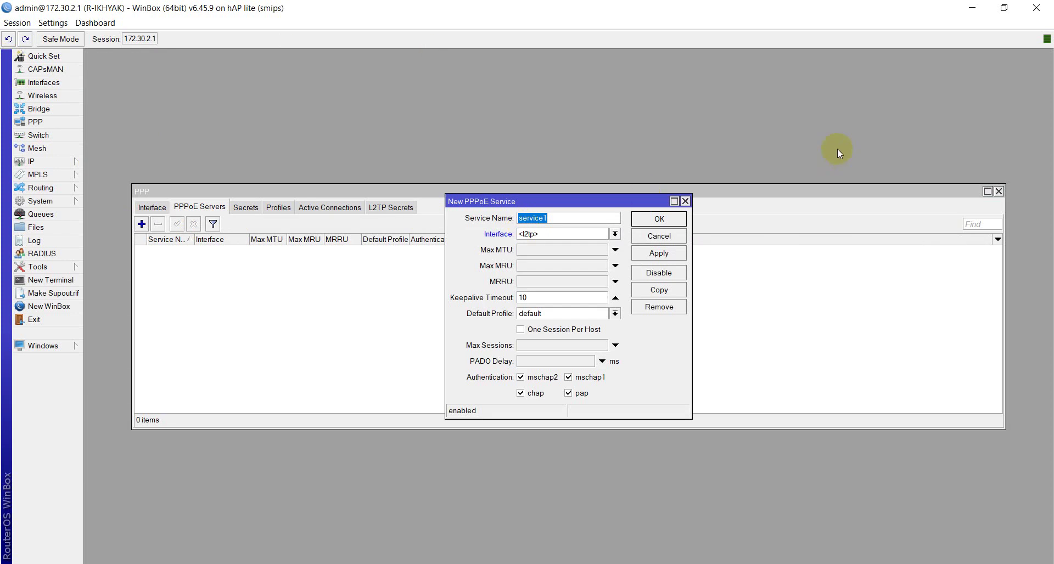
text(PPPoE)
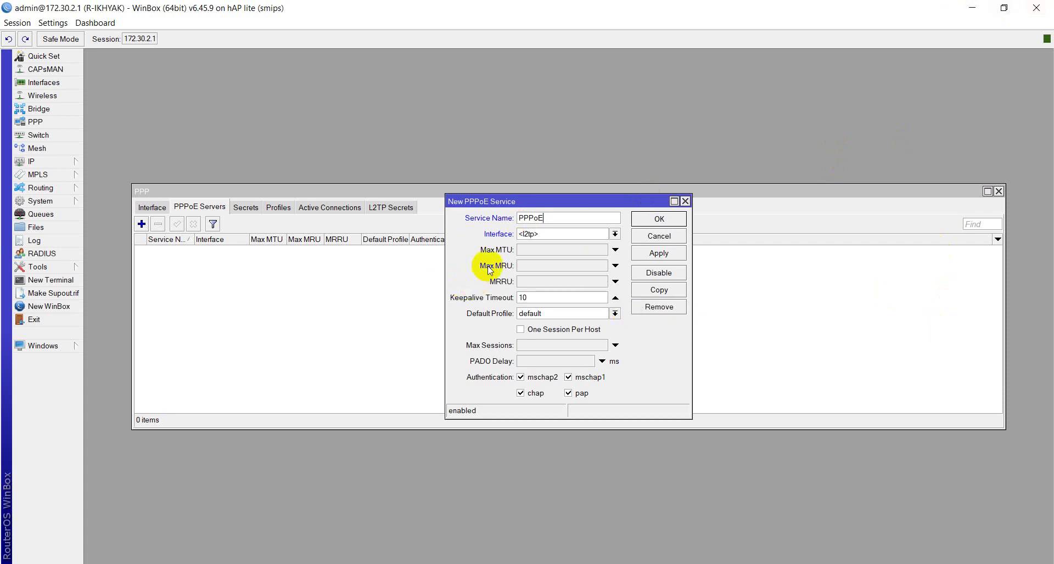
click(554, 235)
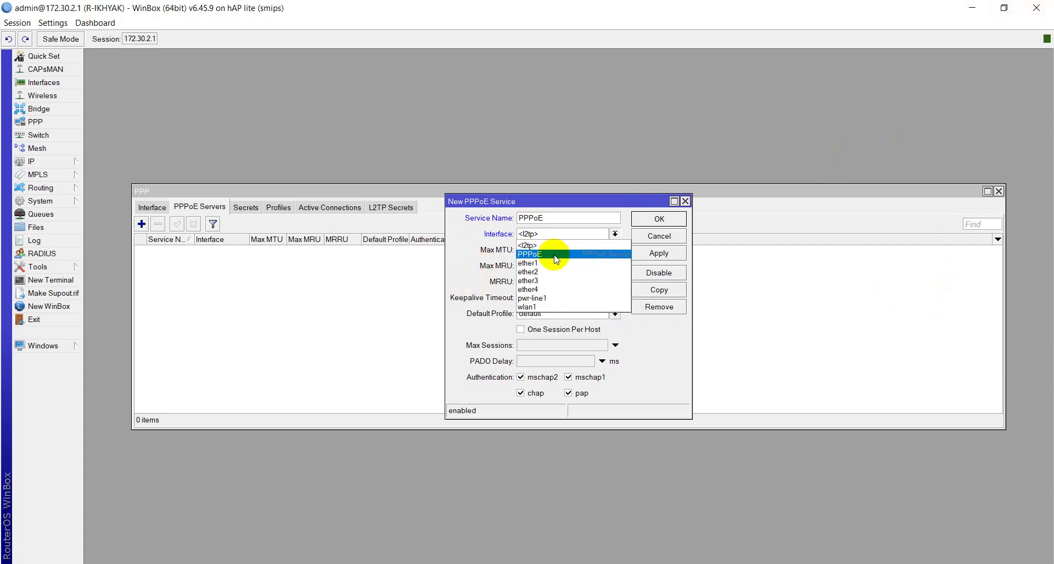
click(556, 255)
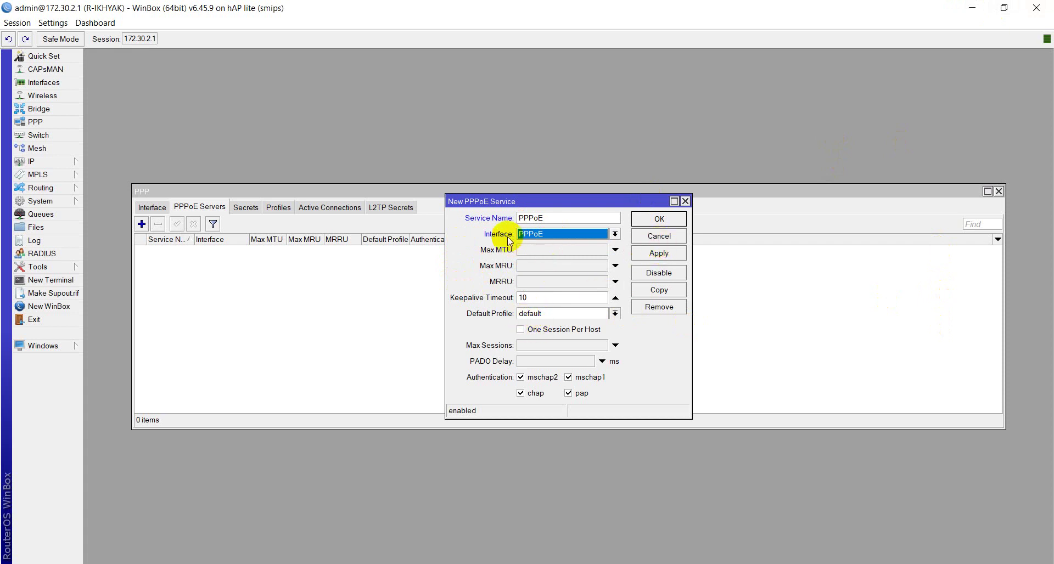
key(Escape)
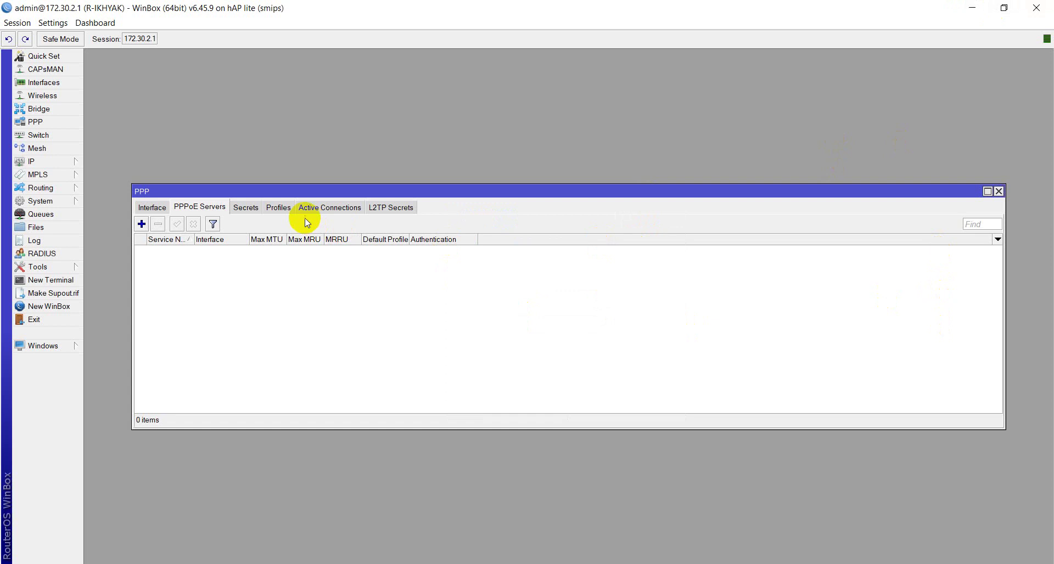
Step: Create a PPP profile named Client-1 with local address 172.30.2.1
click(283, 209)
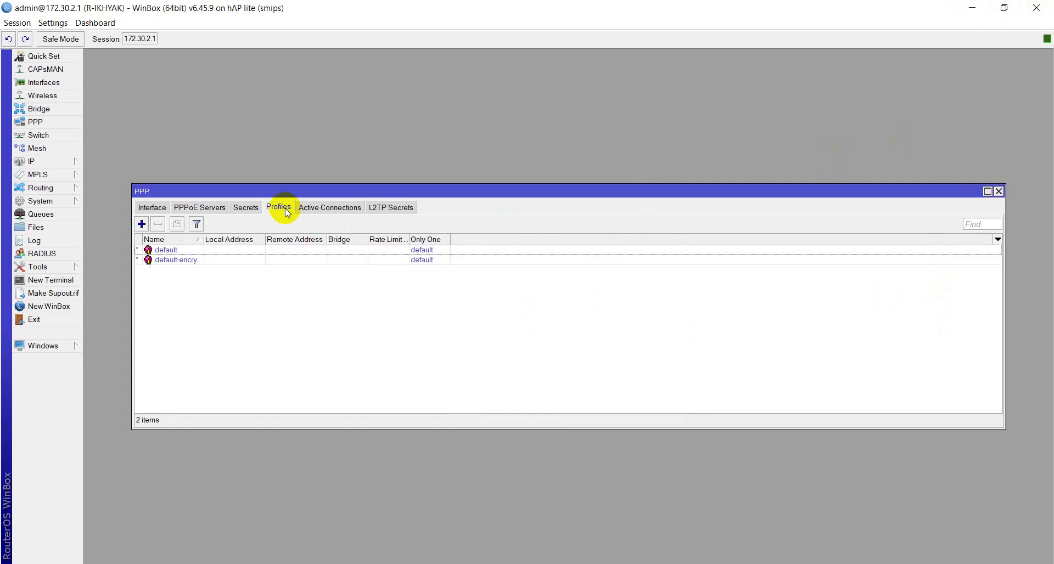
click(141, 224)
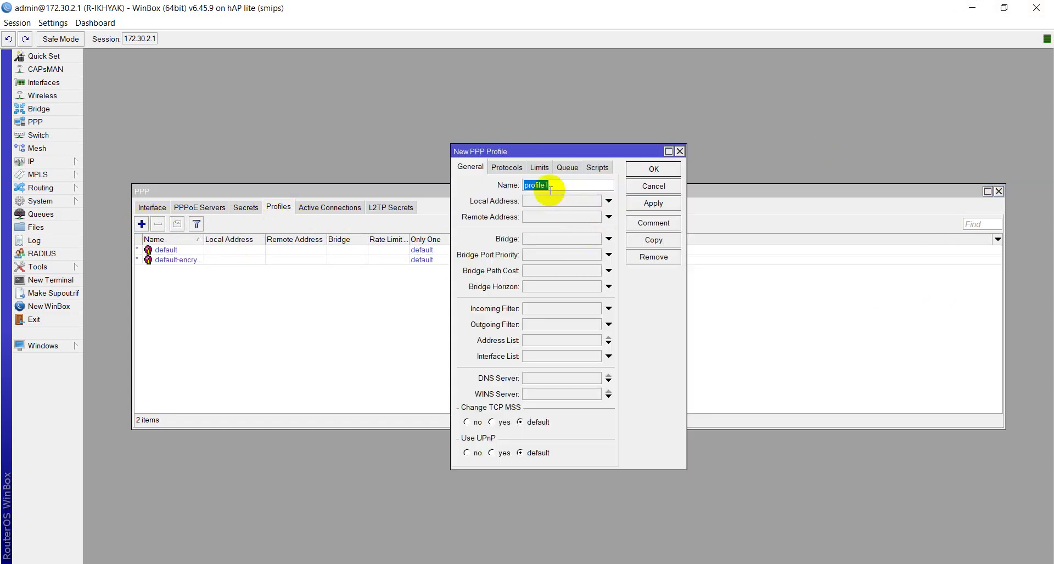
text(Client-1)
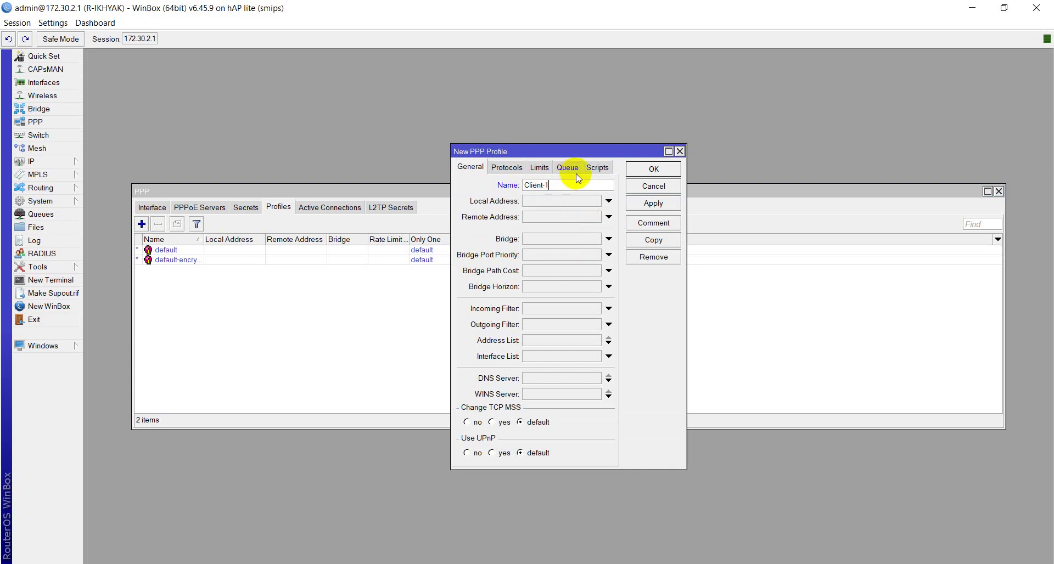
click(533, 202)
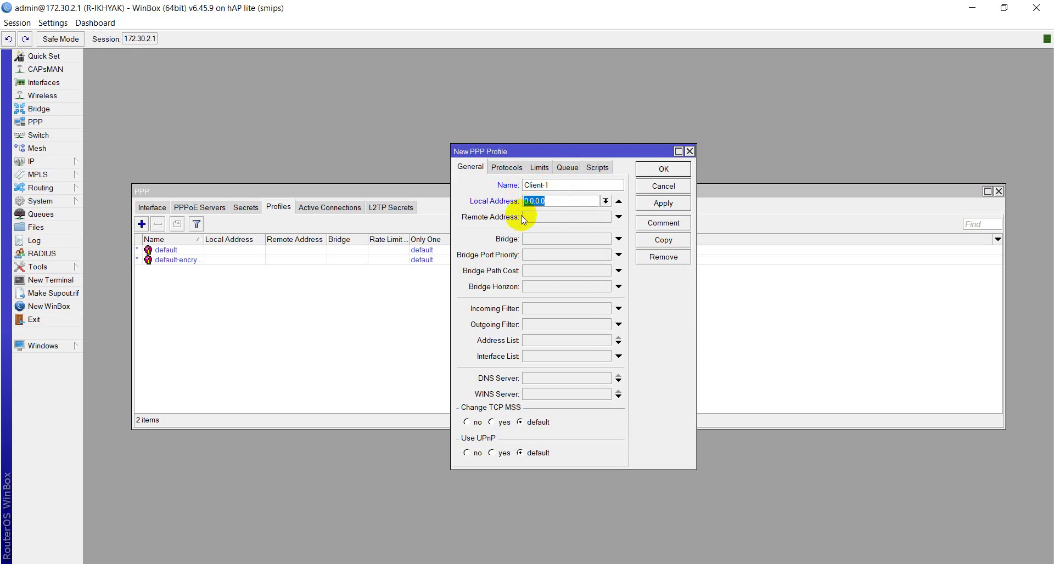
text(1)
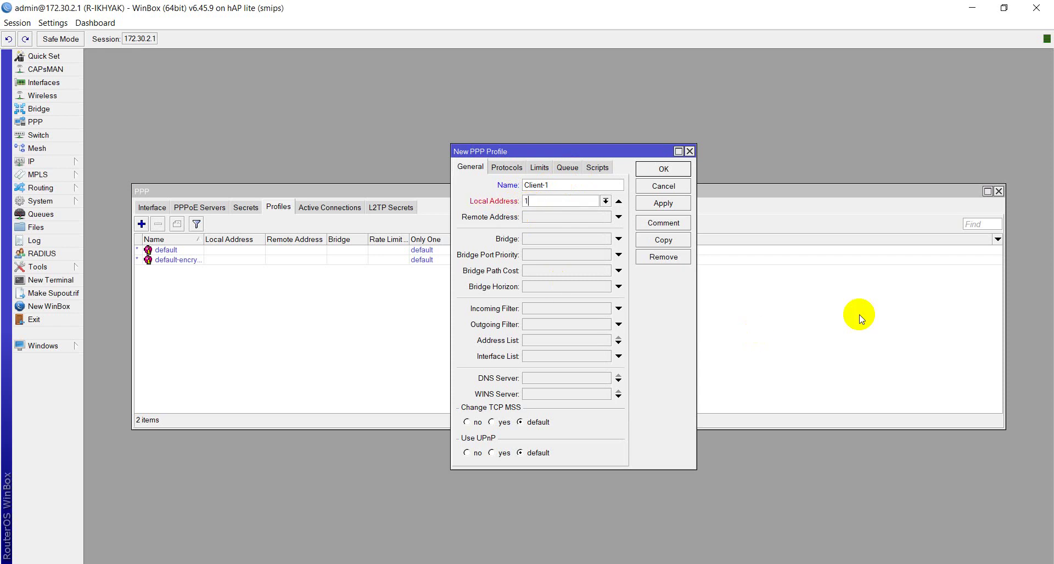
text(72.30.2.1)
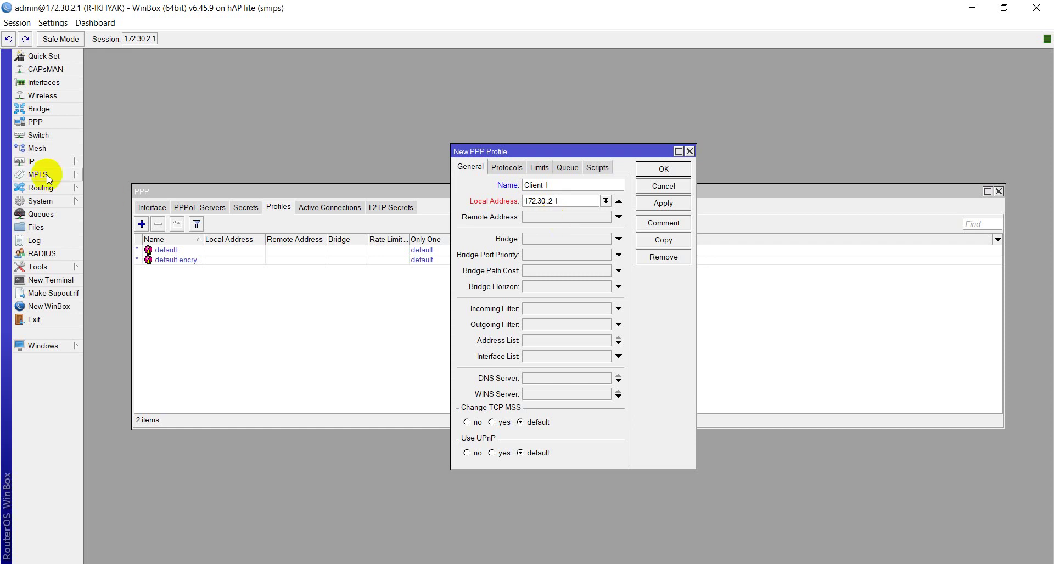
click(43, 160)
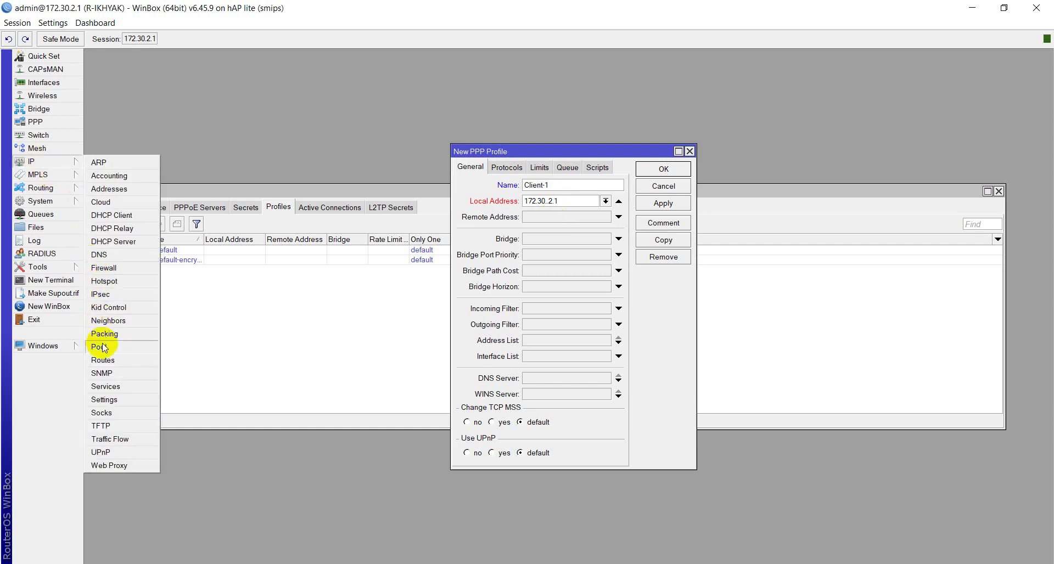
Step: Check the dhcp_pool0 address pool and delete the dhcp1 DHCP server
click(101, 348)
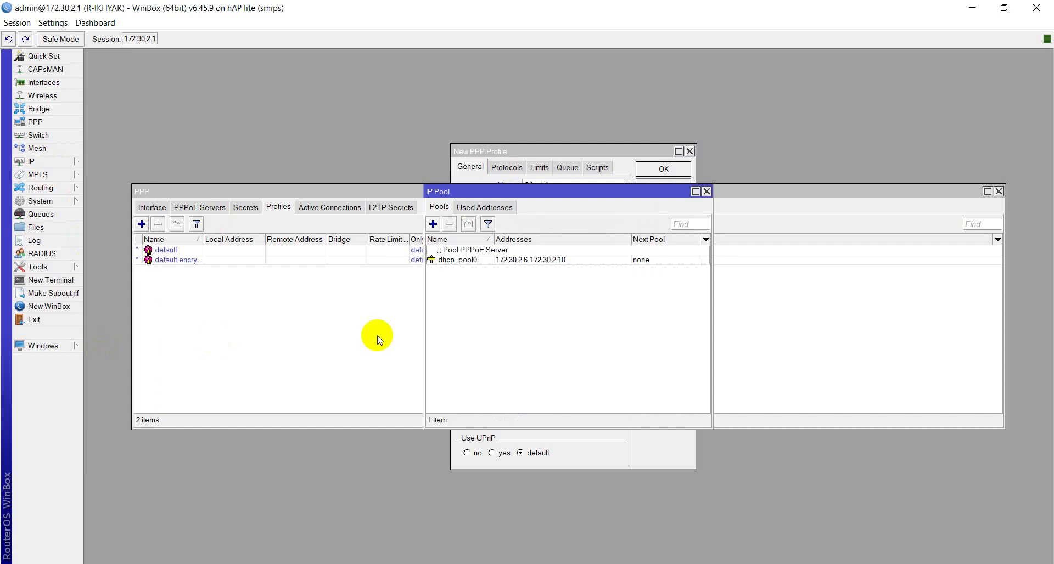
click(464, 253)
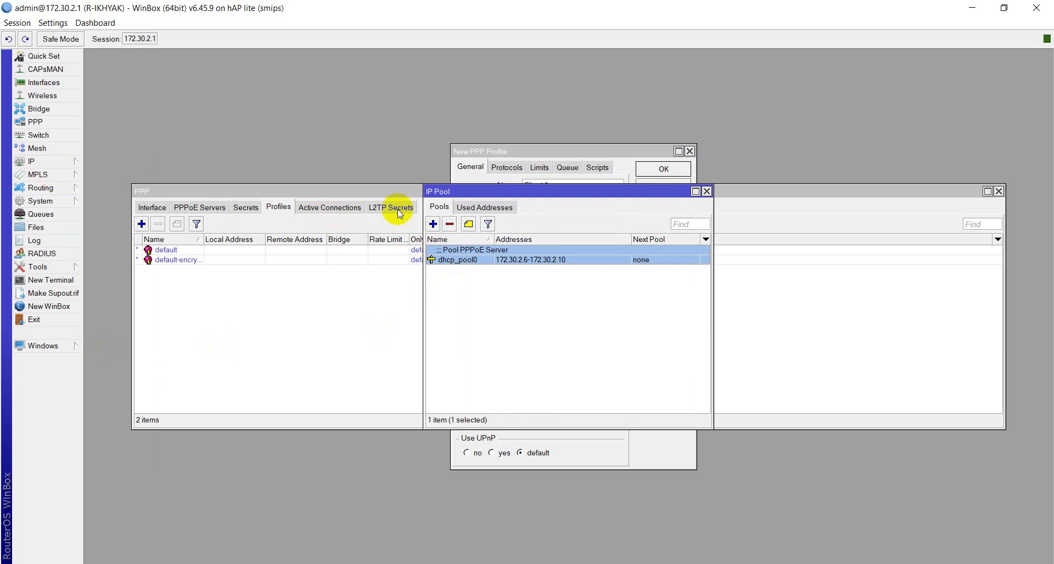
click(29, 163)
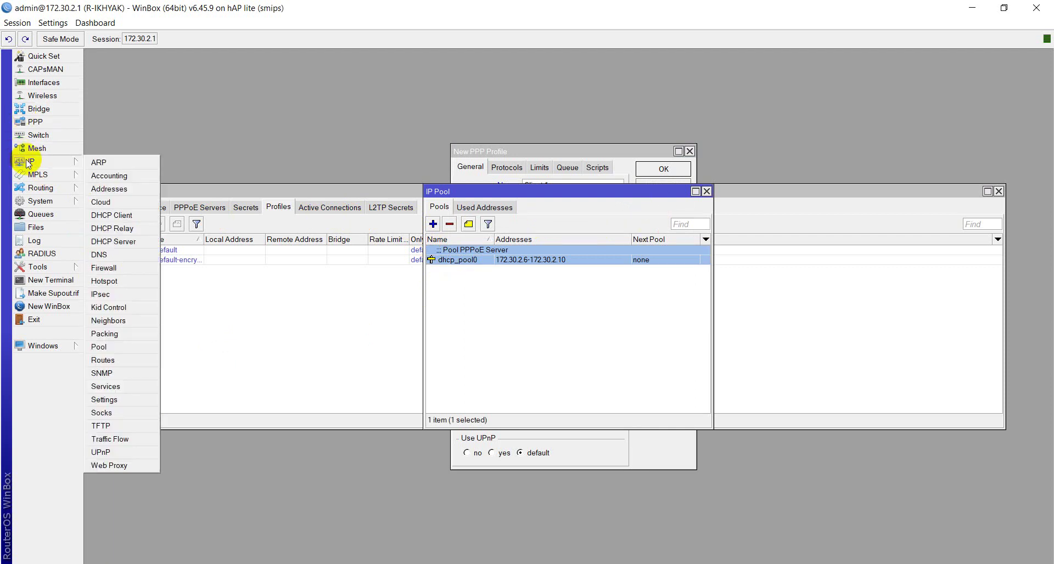
click(122, 241)
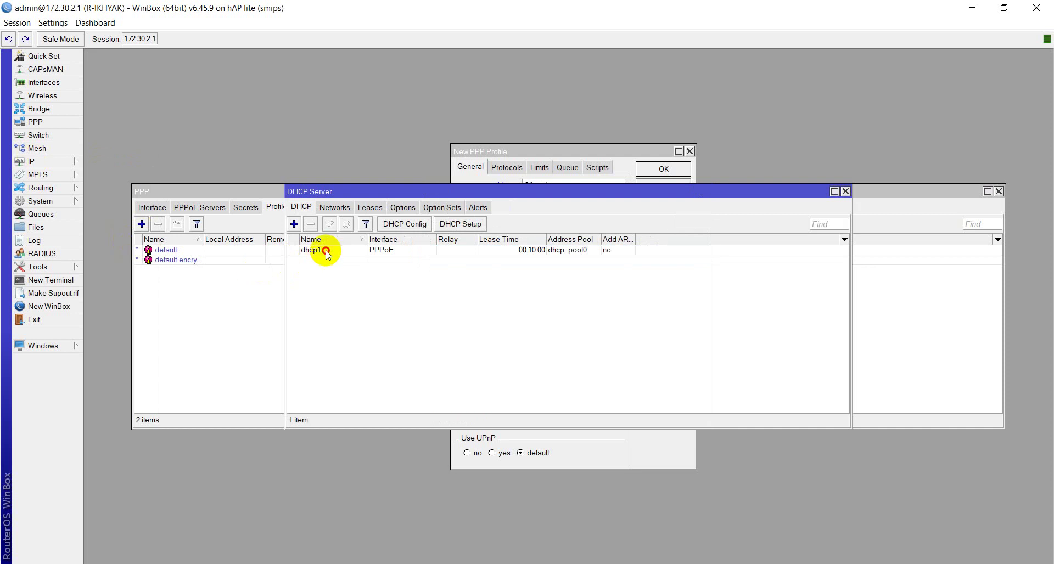
click(324, 250)
click(310, 224)
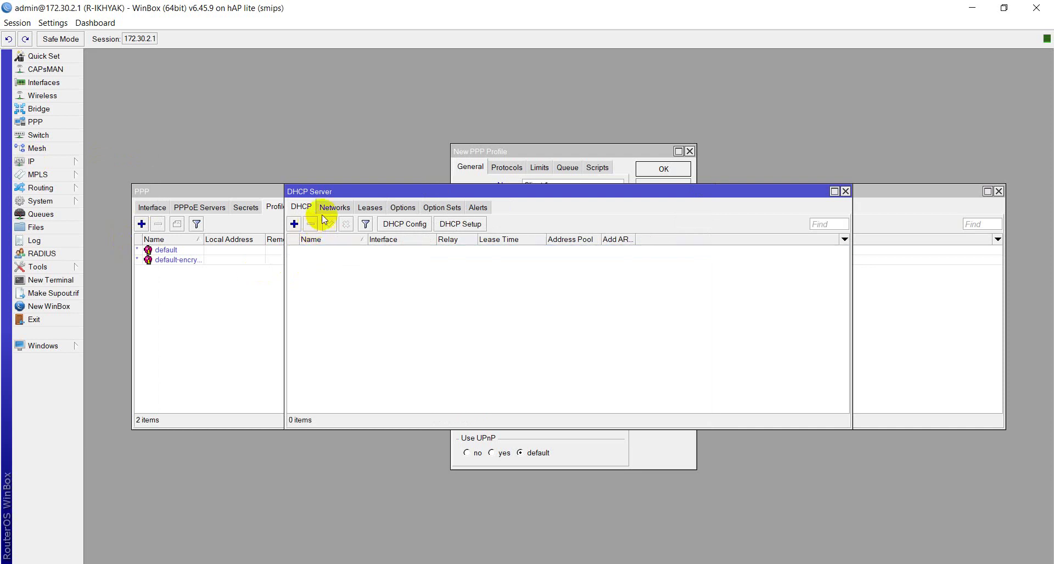
Step: Delete the 172.30.2.0/28 DHCP network and close the DHCP Server window
click(335, 207)
click(314, 252)
click(311, 225)
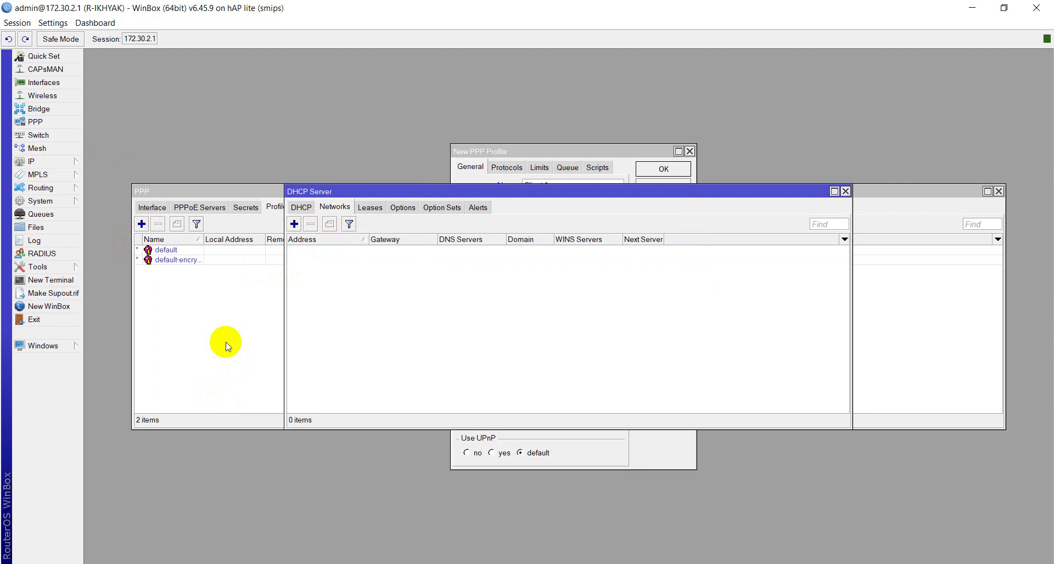
click(306, 208)
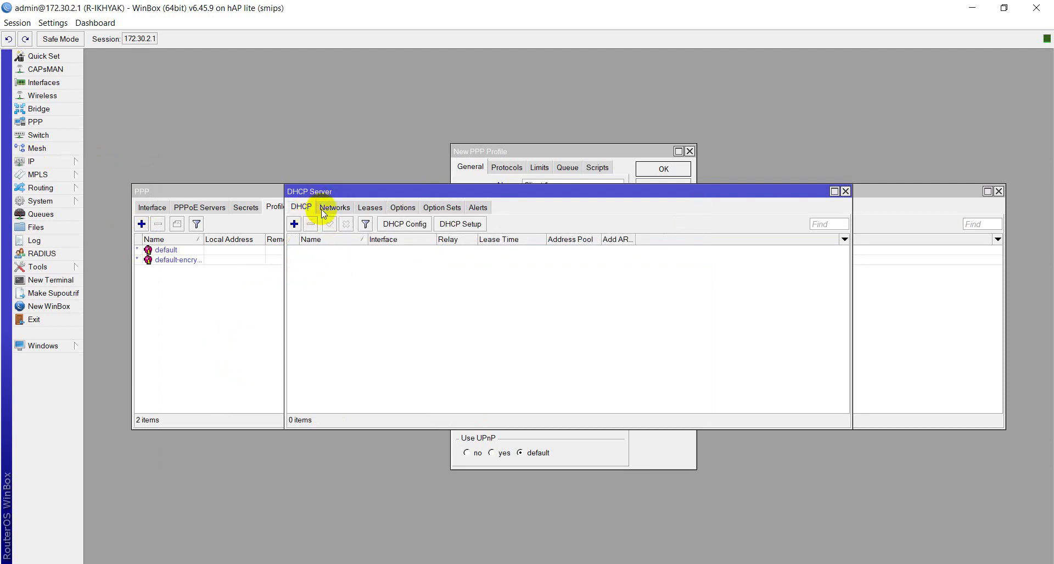
click(846, 192)
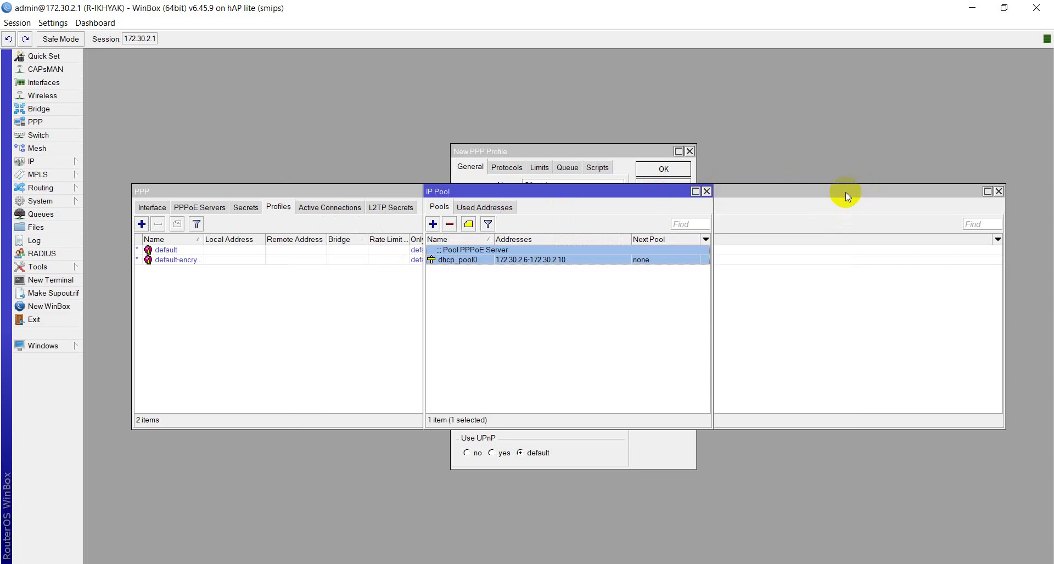
Step: Rename address pool dhcp_pool0 to dhcp-pppoe, then close the IP Pool list
double_click(445, 262)
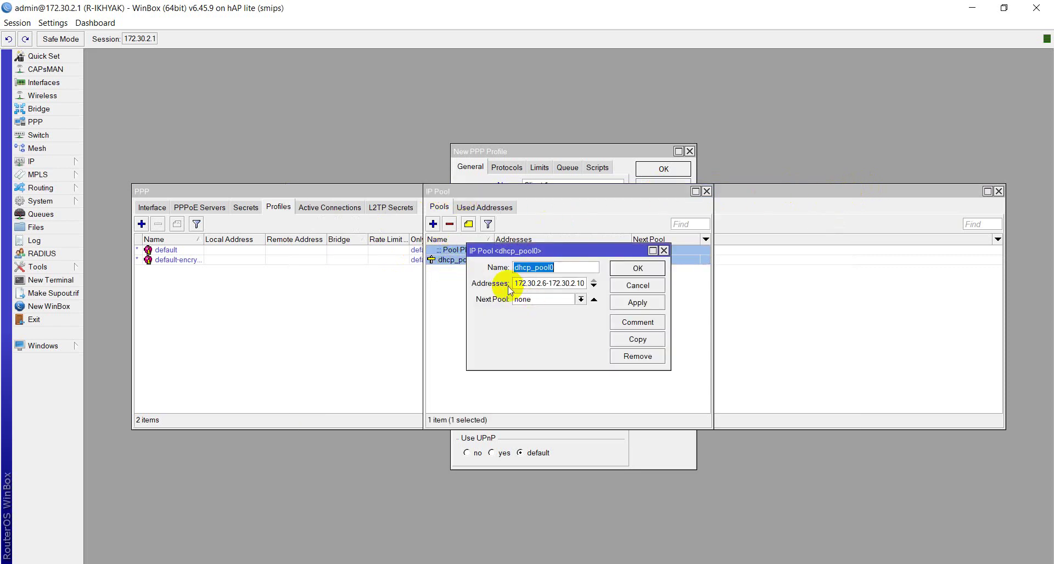
drag(466, 299, 273, 291)
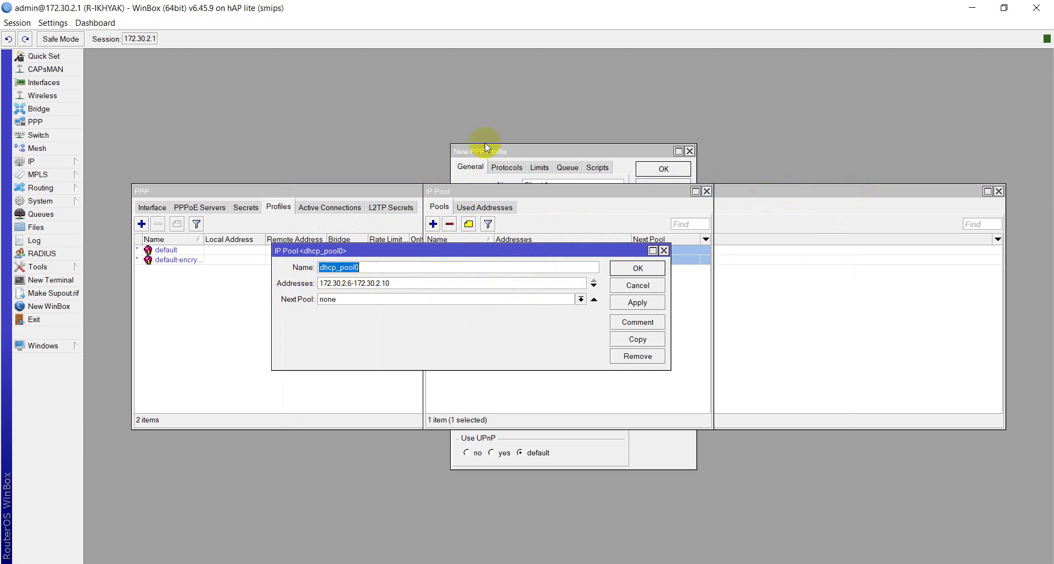
text(dhp)
key(BackSpace)
text(cp-pppoe)
click(616, 302)
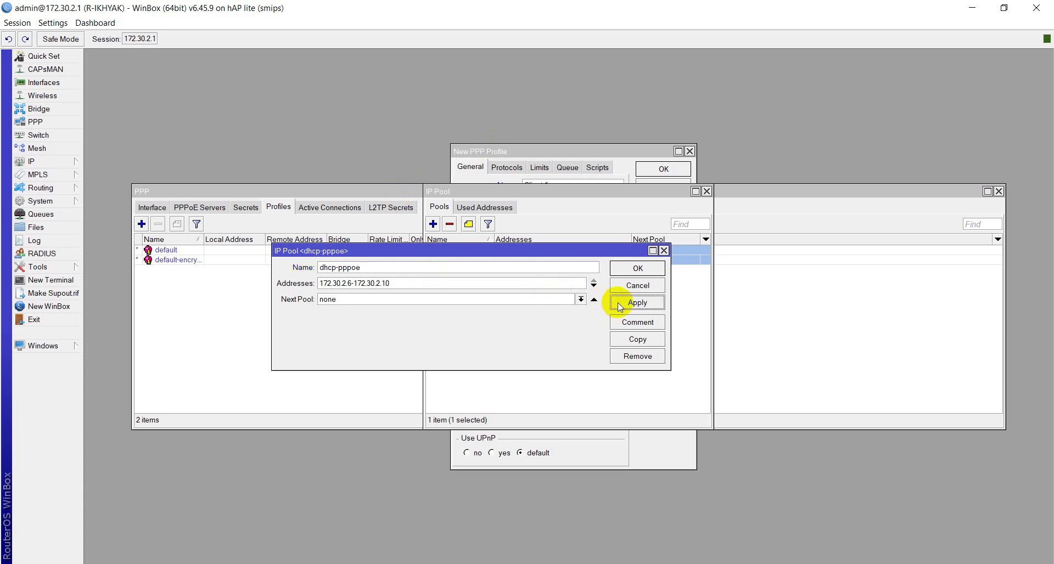
click(619, 270)
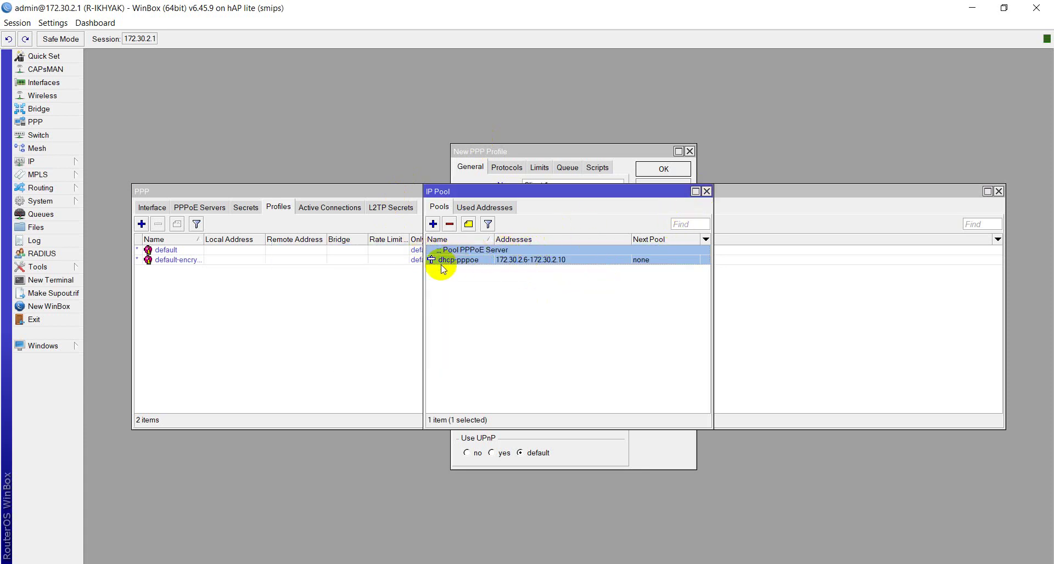
click(707, 192)
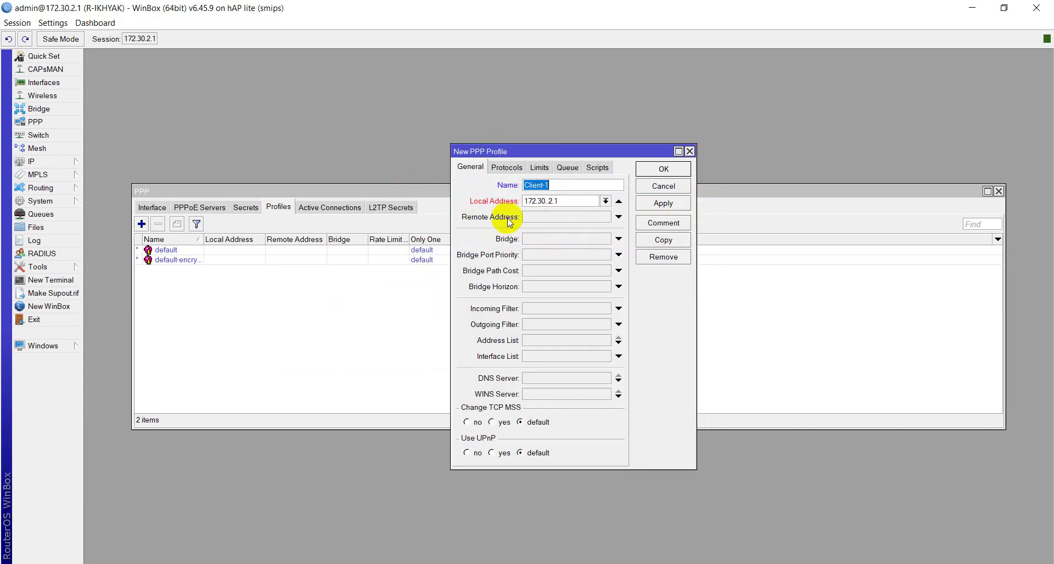
Step: Set the Client-1 profile's Remote Address to the dhcp-pppoe pool
click(574, 220)
click(605, 216)
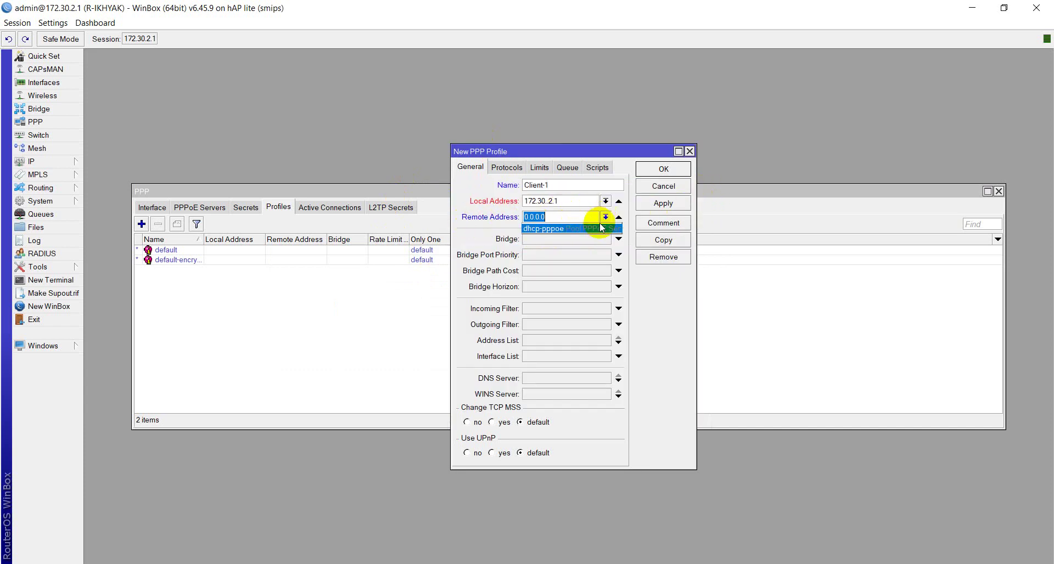
click(599, 228)
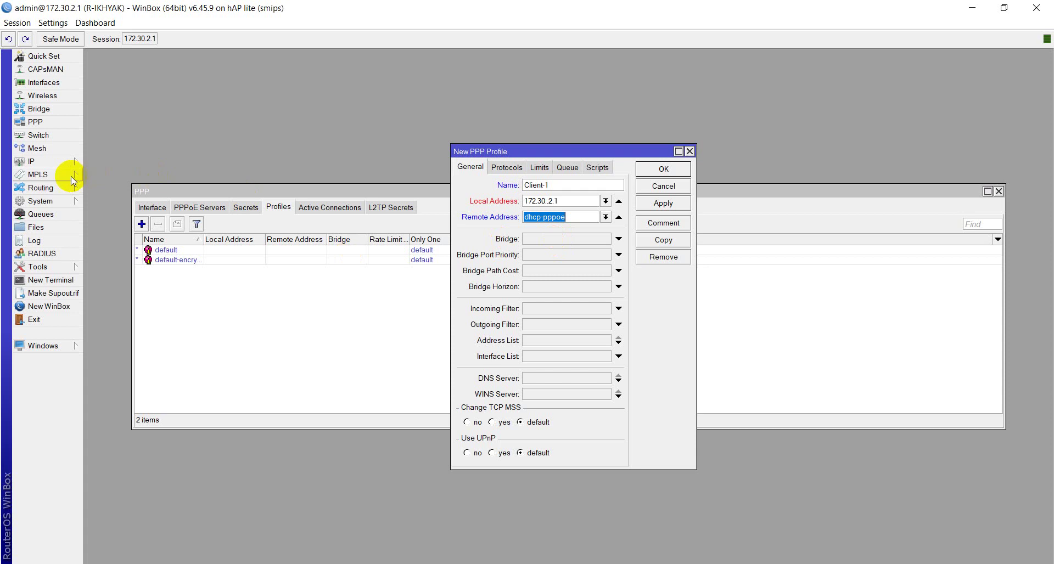
Step: Recheck the dhcp-pppoe pool under IP > Pool, then set DNS Server to 8.8.4.4
click(59, 163)
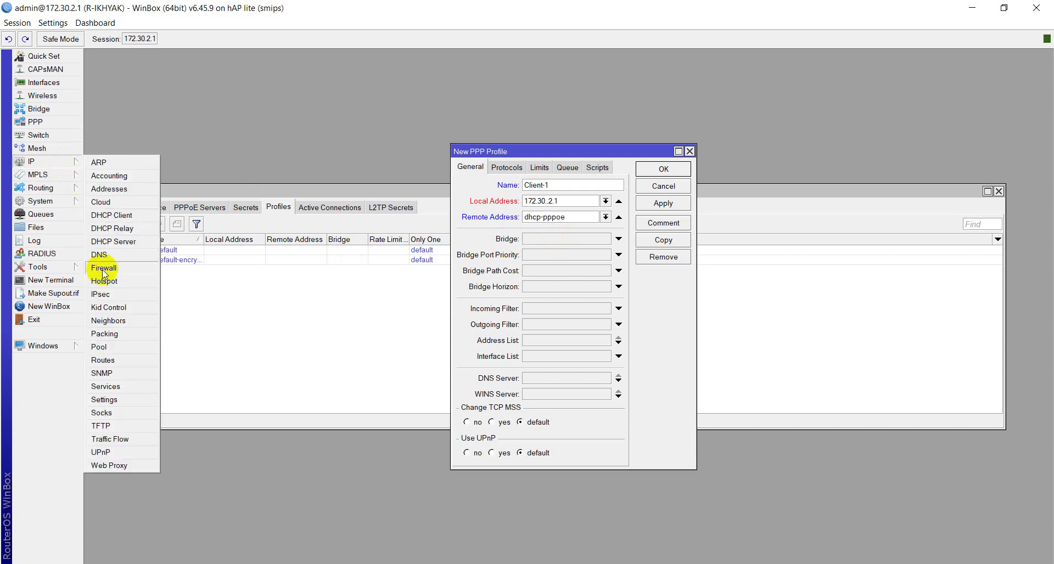
click(110, 350)
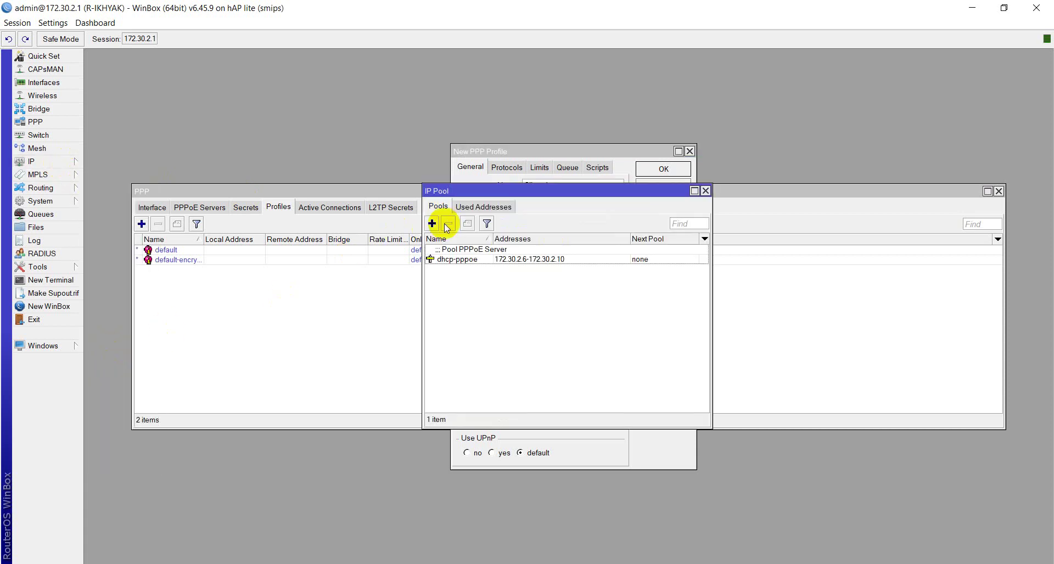
double_click(440, 254)
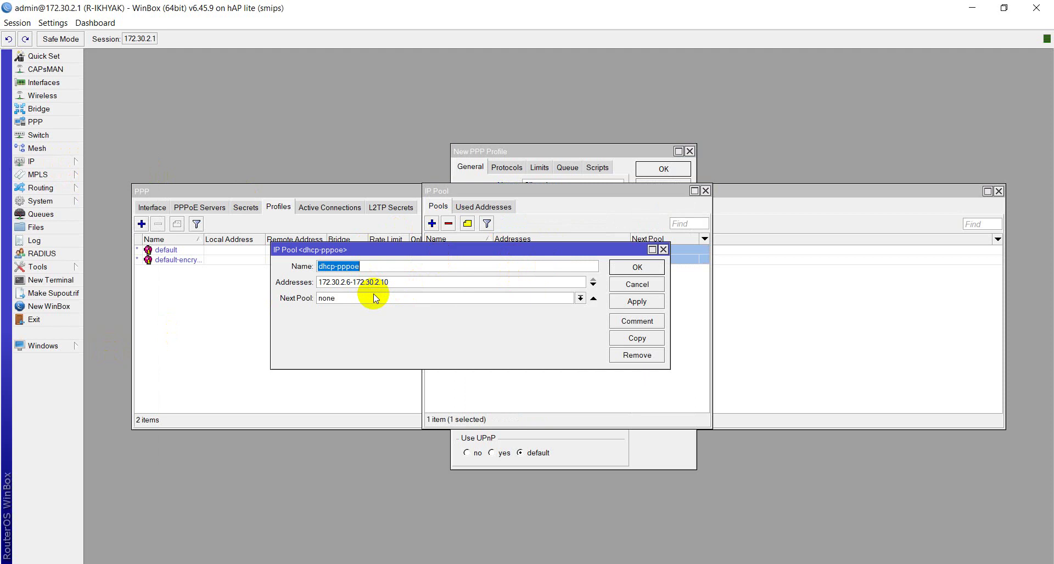
click(625, 305)
click(636, 268)
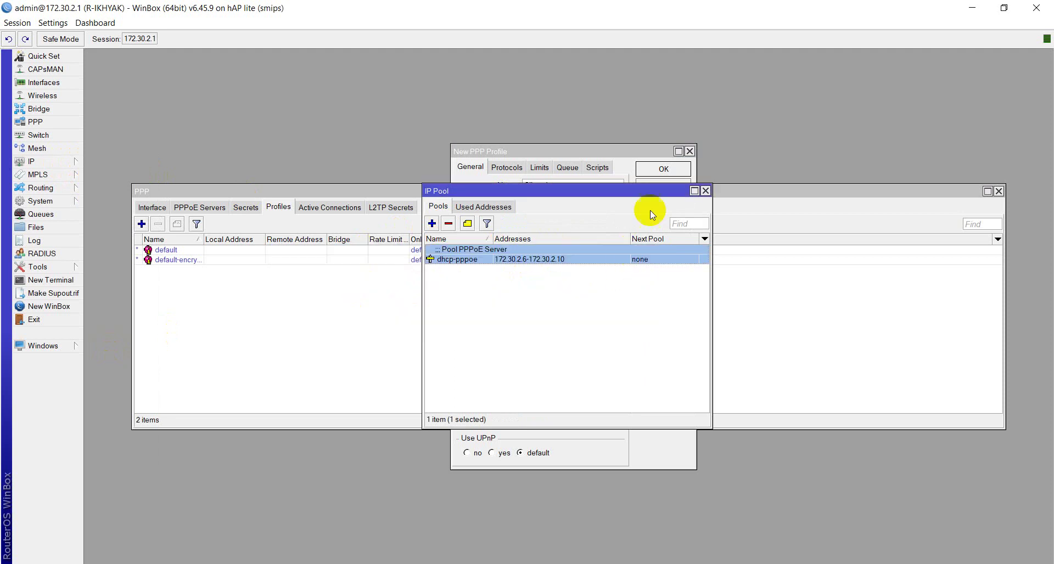
click(706, 191)
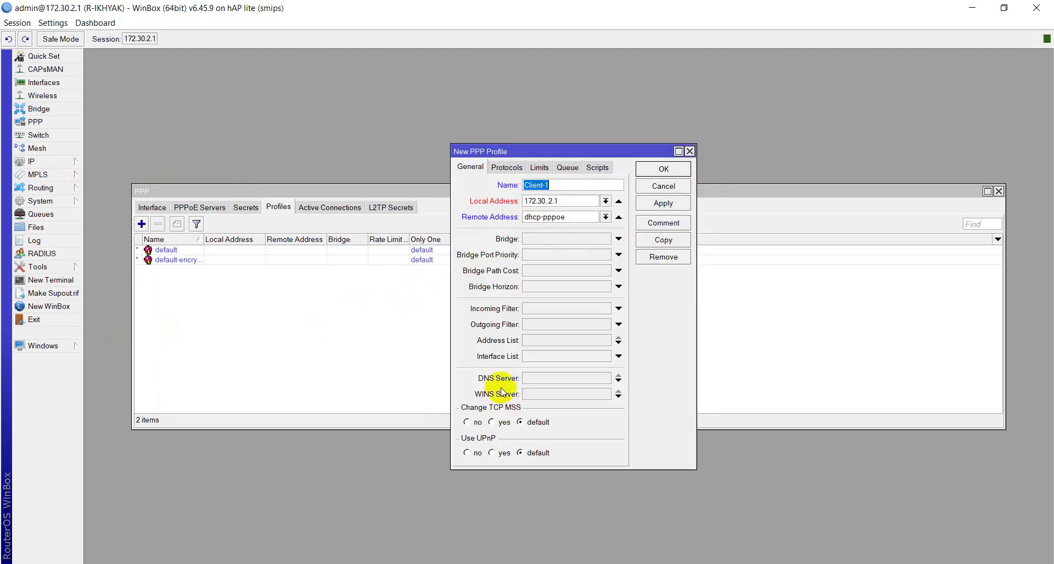
click(527, 381)
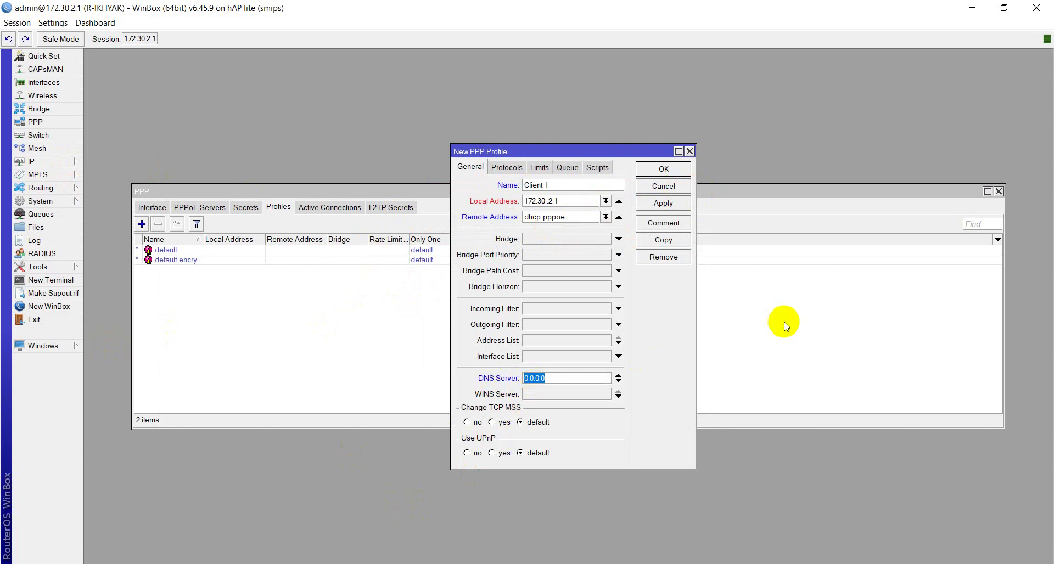
text(8.8.4.4)
Step: Enable encryption in Protocols and set the profile's rate limit to 1M/2M
click(519, 167)
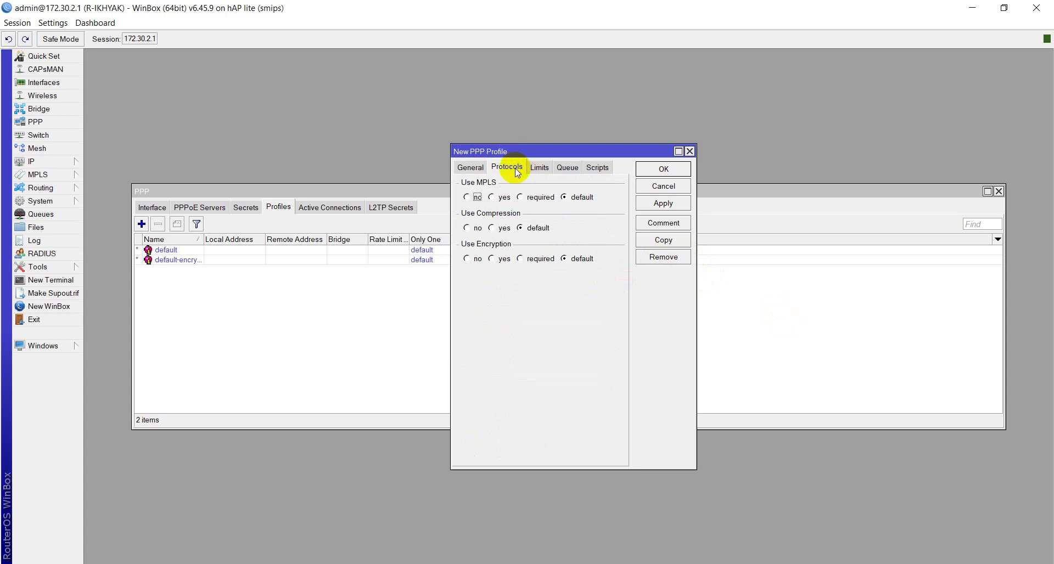
click(492, 259)
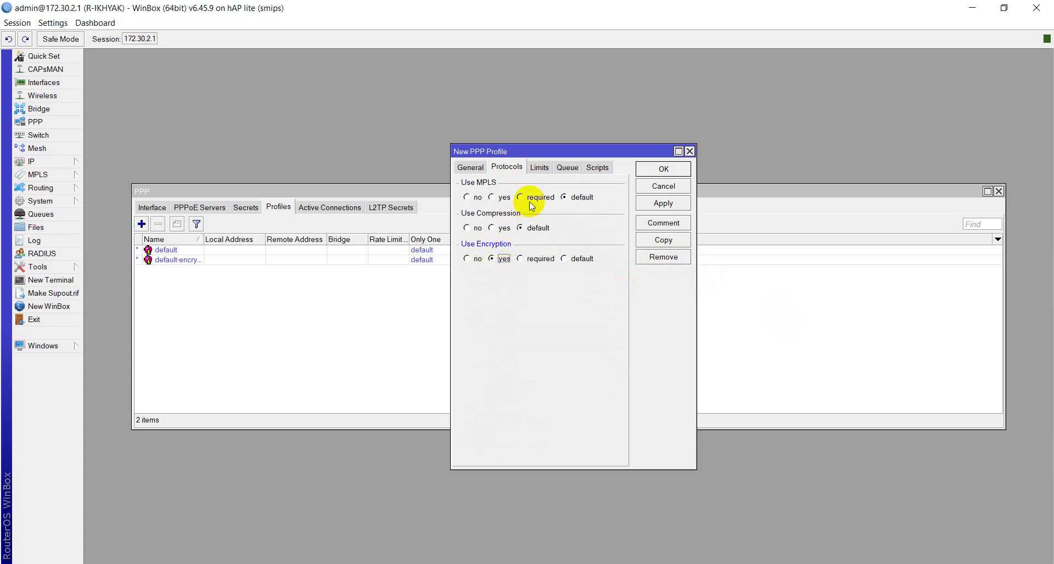
click(538, 169)
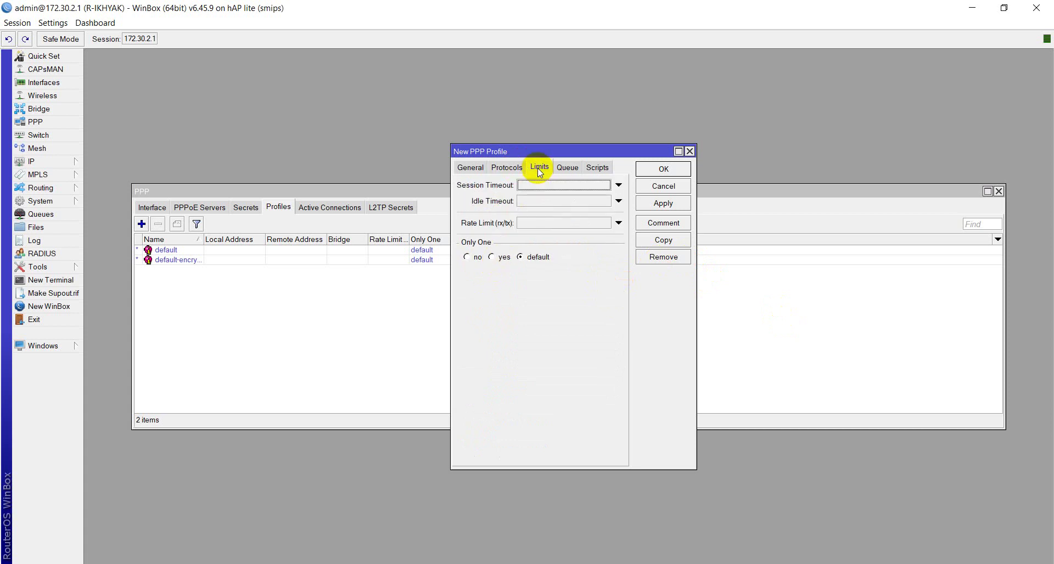
click(540, 223)
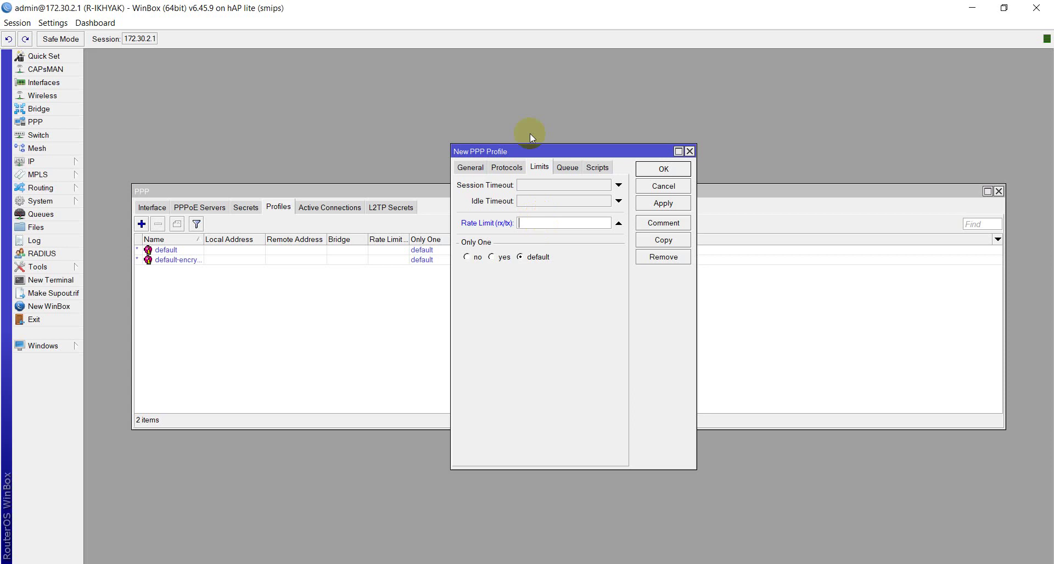
text(1)
text(/2)
key(BackSpace)
key(BackSpace)
text(M/2M)
Step: Set Only One to yes, apply, and dismiss the Wrong Local Address error
click(492, 257)
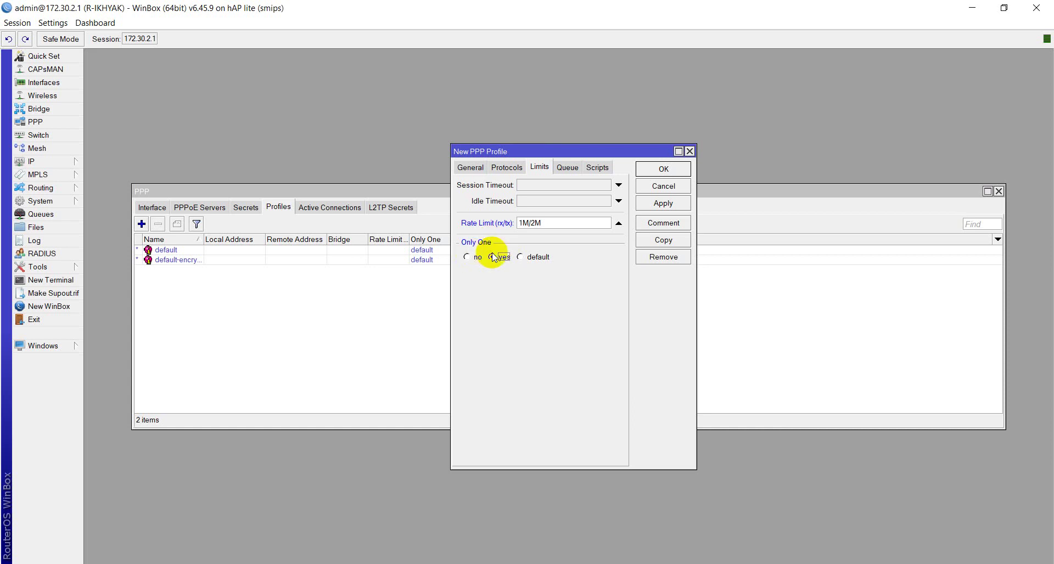
click(657, 205)
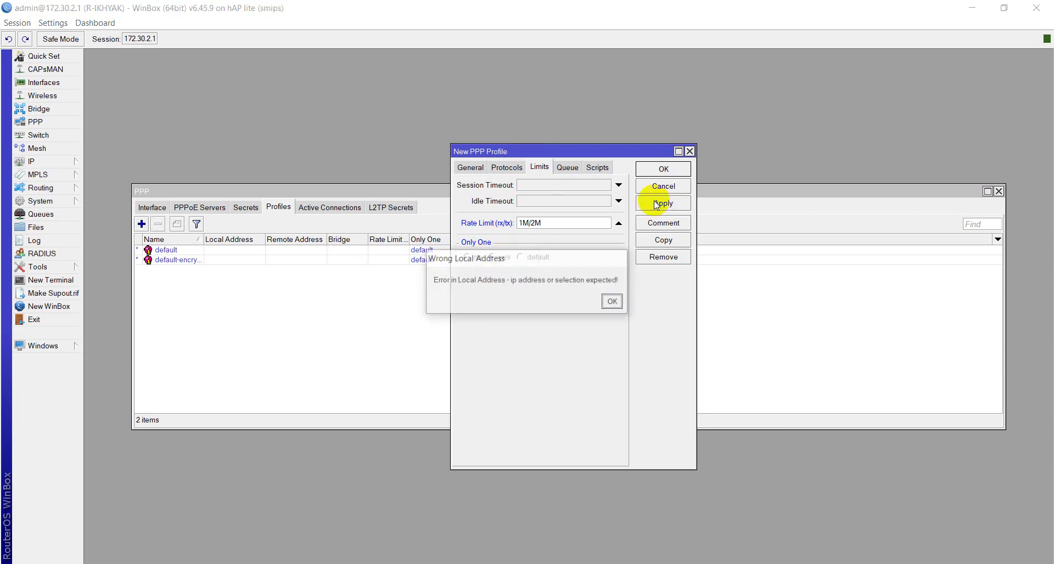
click(607, 301)
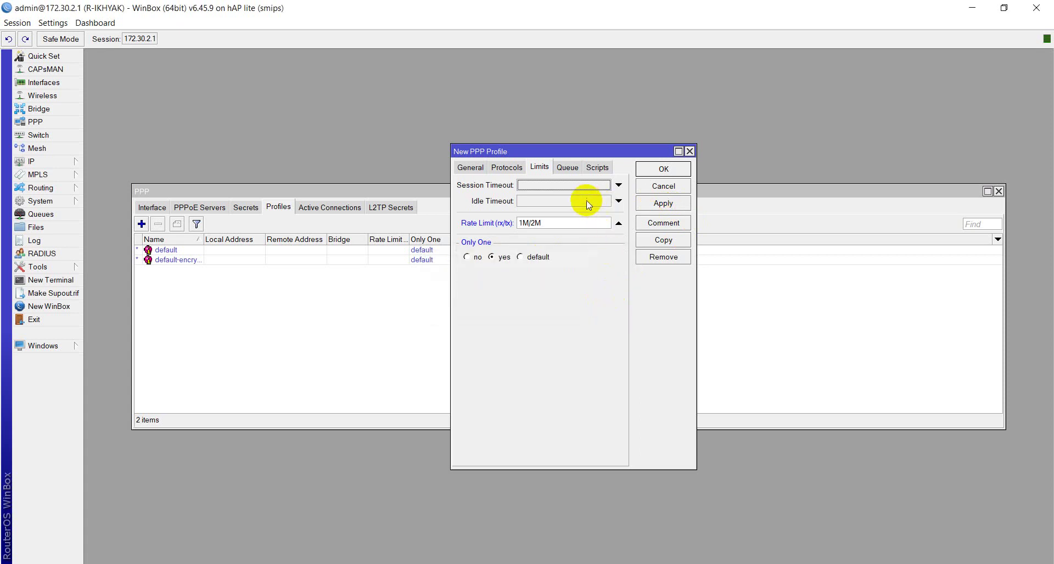
click(482, 168)
Step: Remove the extra dot so Local Address reads 172.30.2.1, and save the Client-1 profile
click(559, 200)
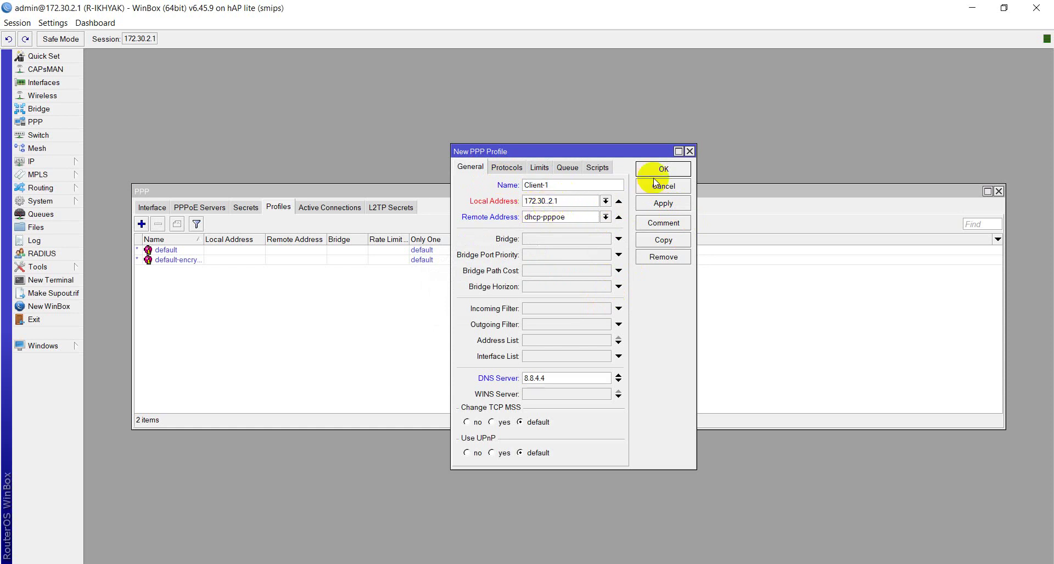
key(BackSpace)
click(664, 208)
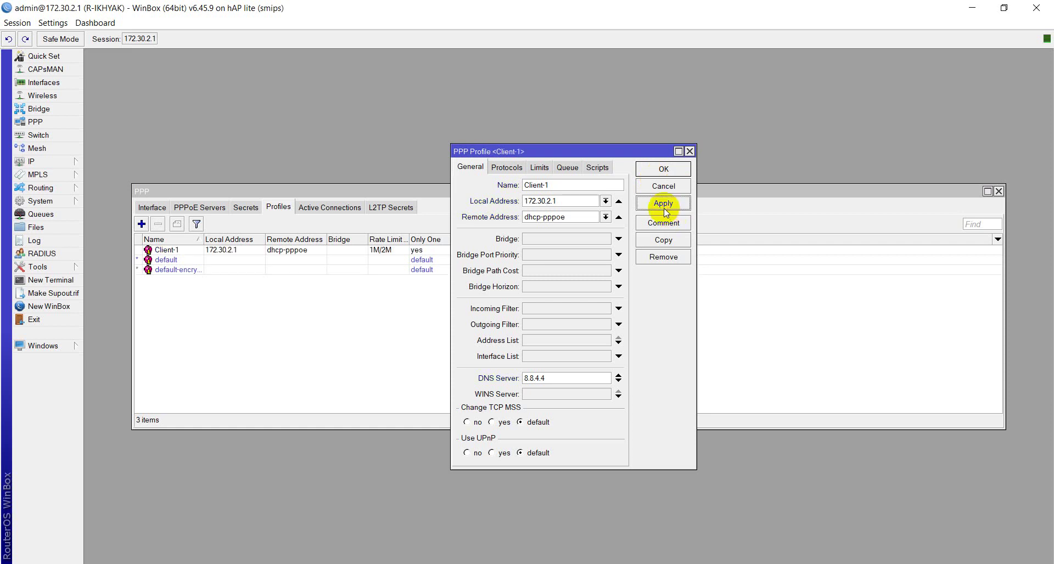
click(683, 170)
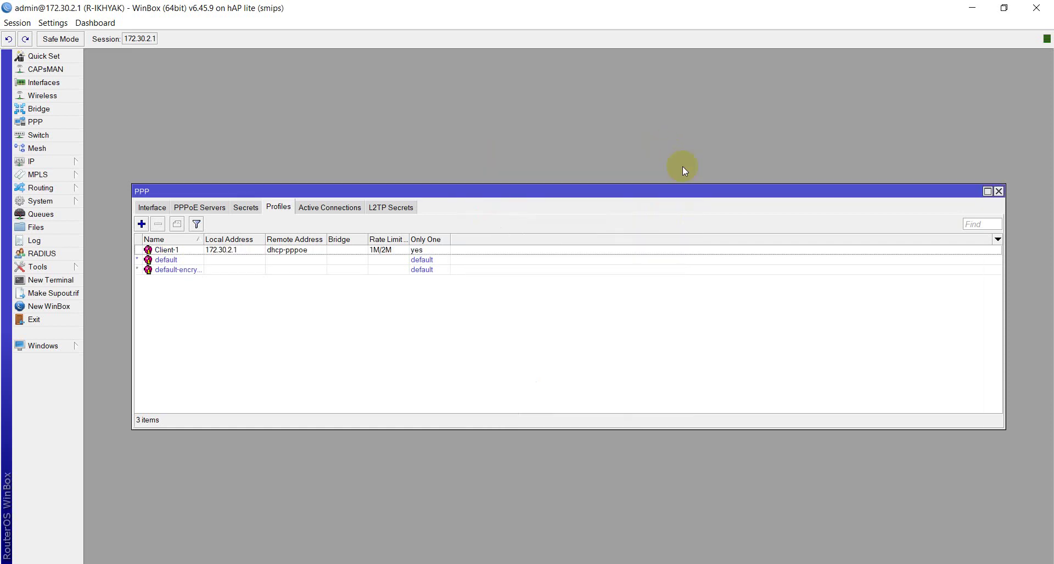
Step: Add a new PPPoE server service named PPPoE on the PPPoE interface
click(177, 251)
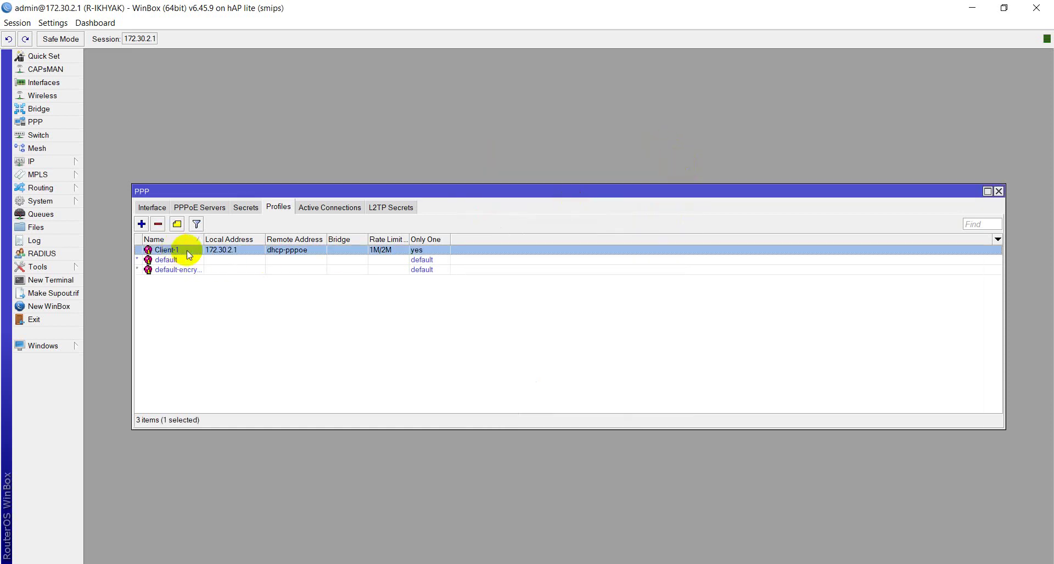
click(207, 207)
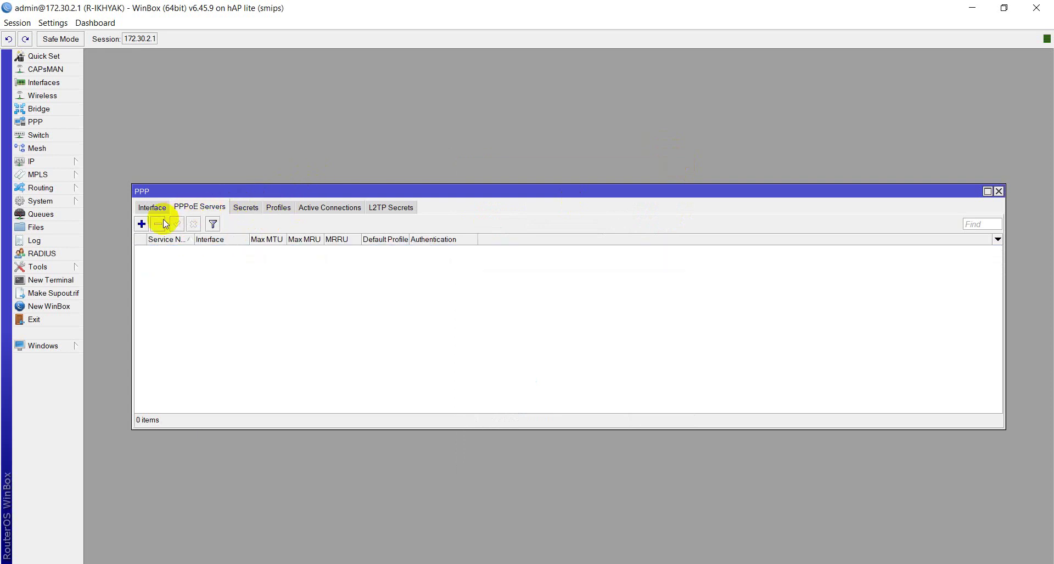
click(142, 224)
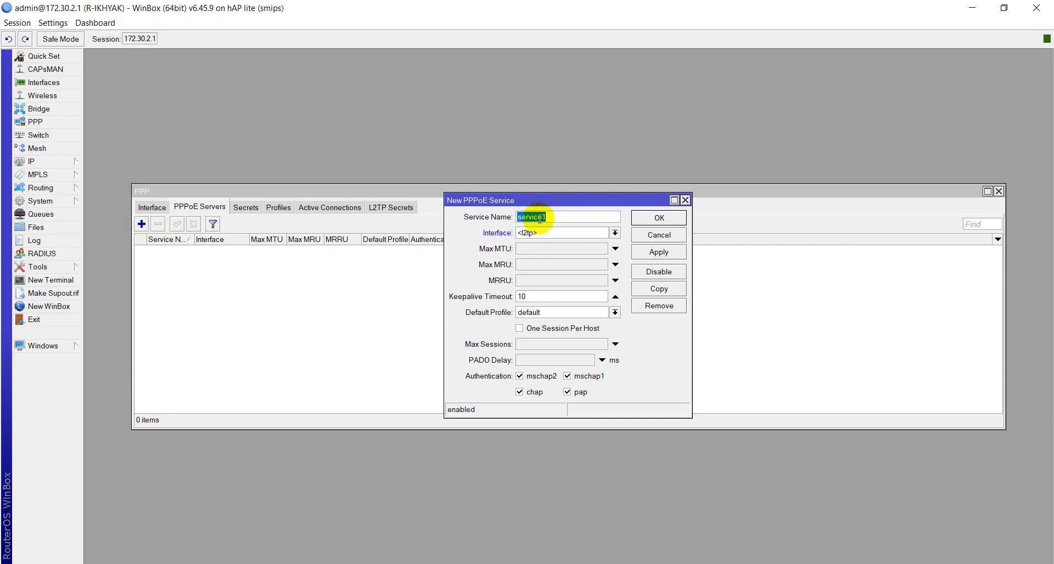
text(PPo)
text(E)
text(P)
click(567, 234)
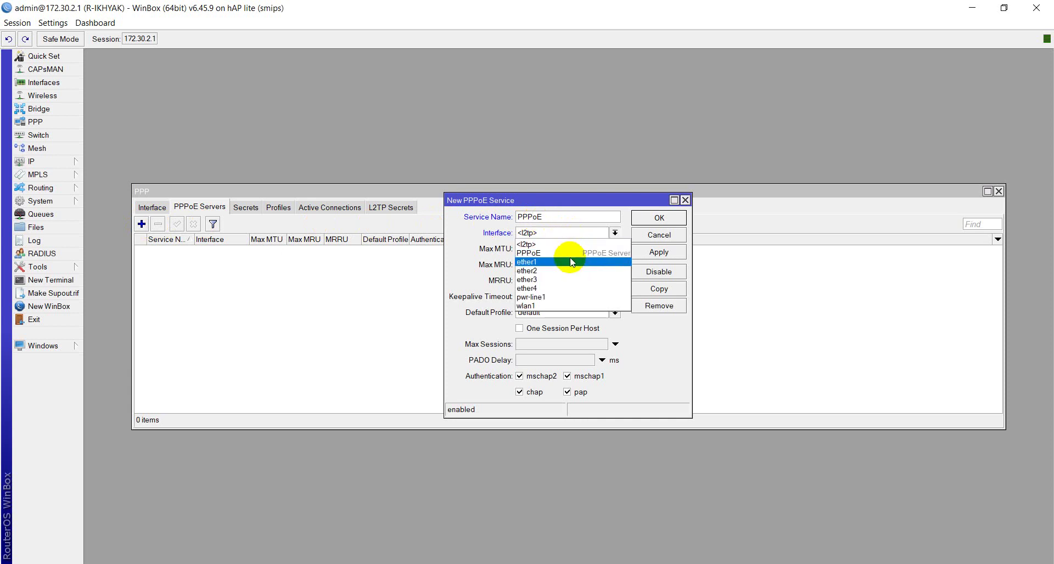
click(555, 253)
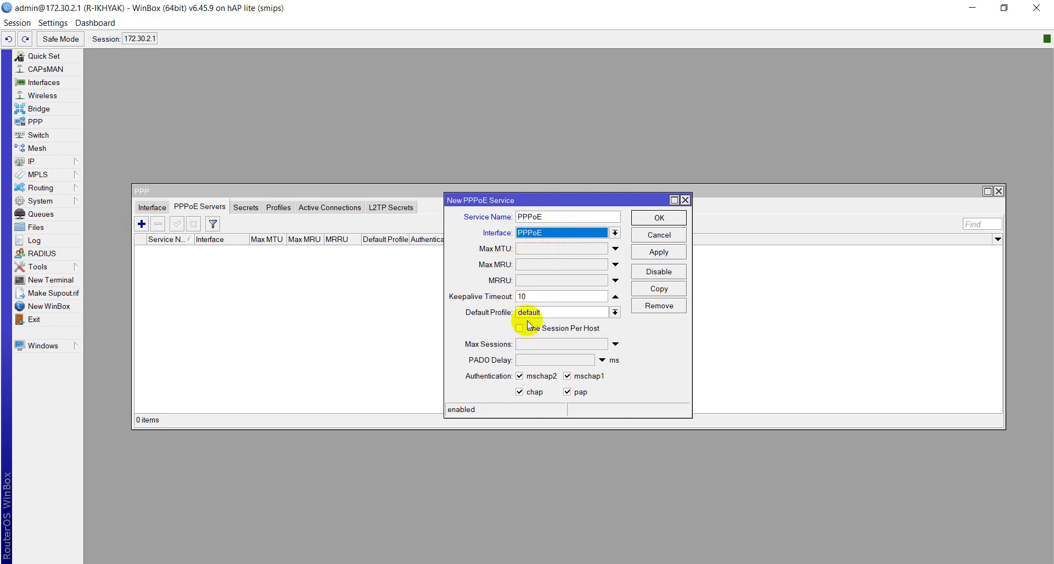
Step: Make Client-1 the service's default profile and save the PPPoE service
click(614, 312)
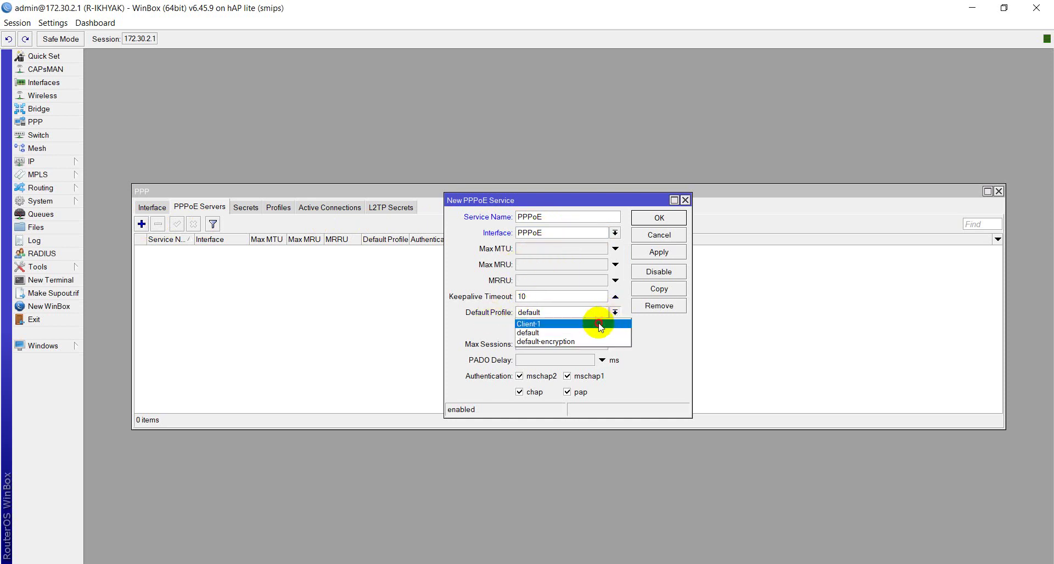
click(601, 325)
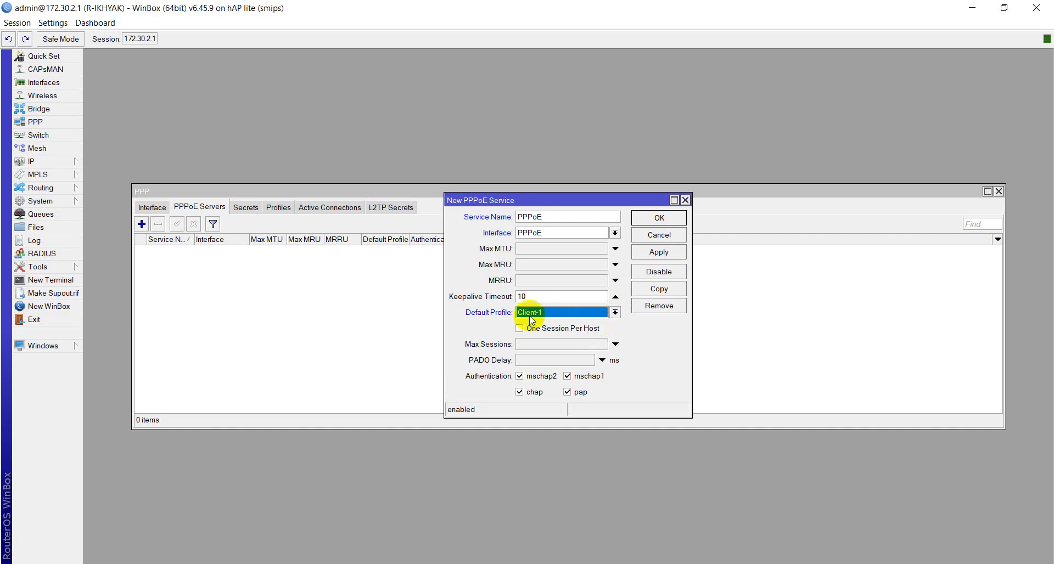
click(655, 250)
click(656, 219)
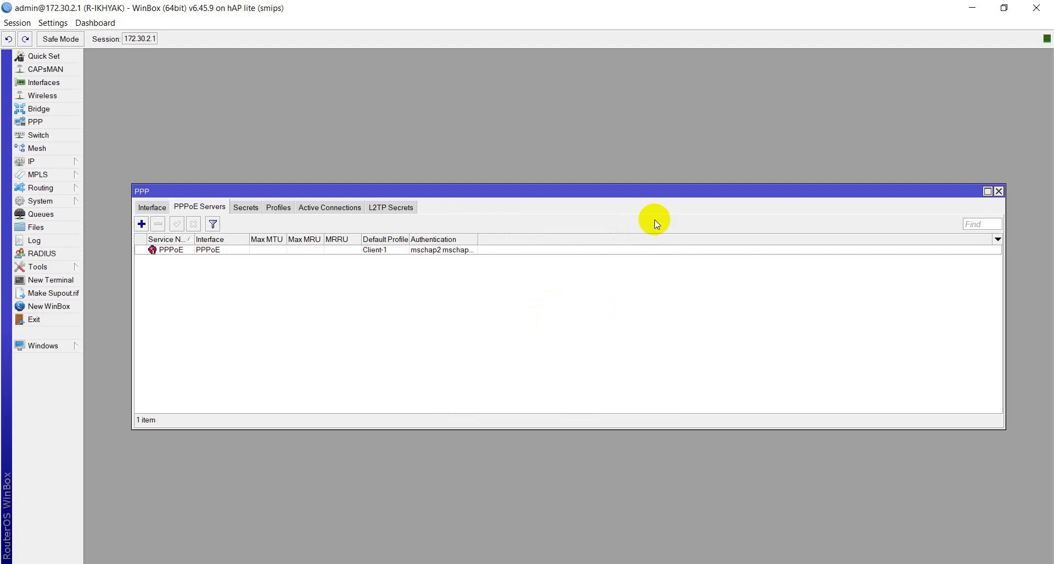
click(291, 212)
Step: Rename the Client-1 profile to upto2M and verify it in the PPPoE Servers list
double_click(191, 251)
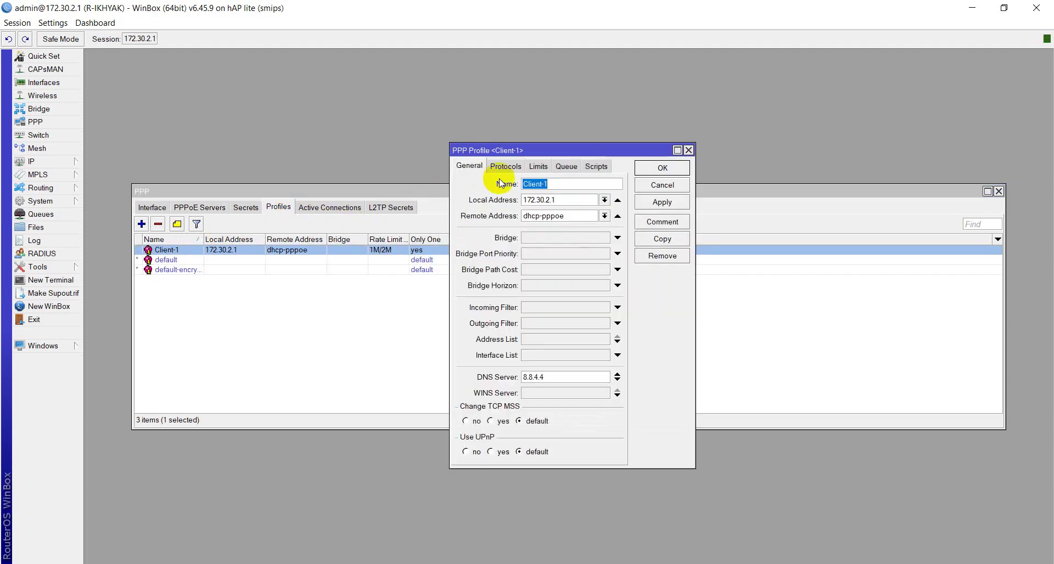
text(up)
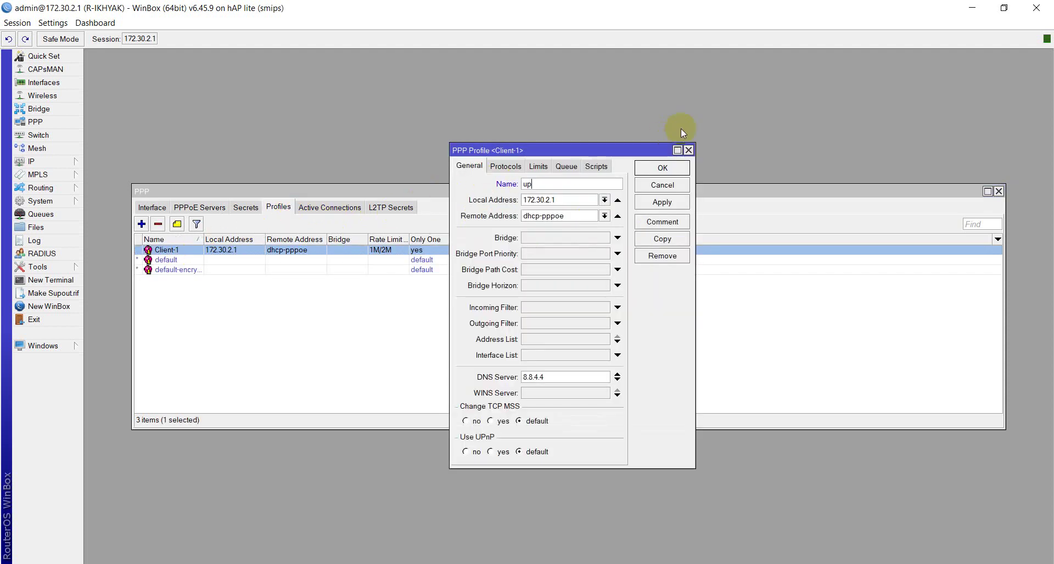
text(to2M)
click(661, 202)
click(662, 169)
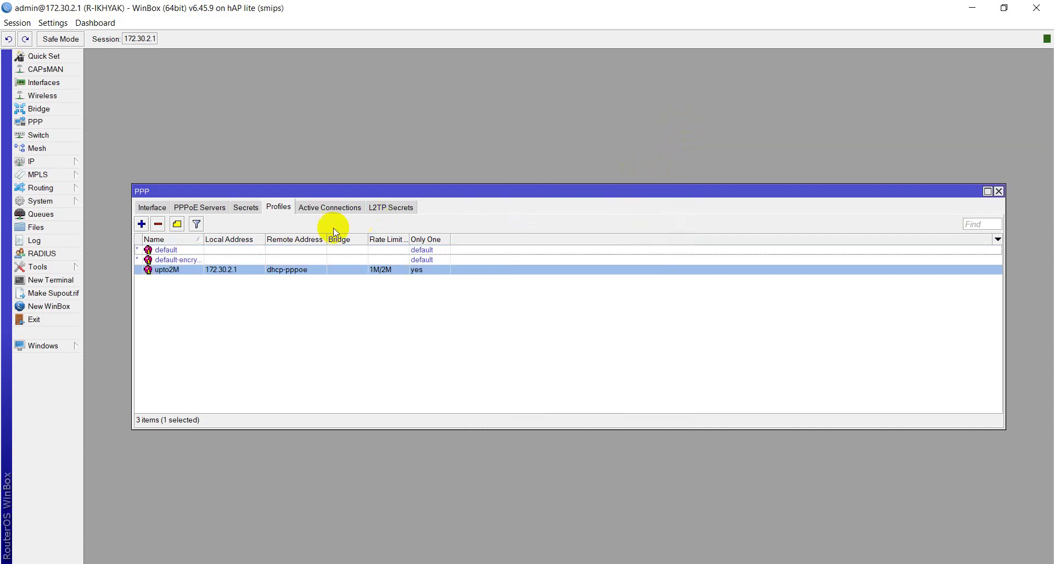
click(205, 207)
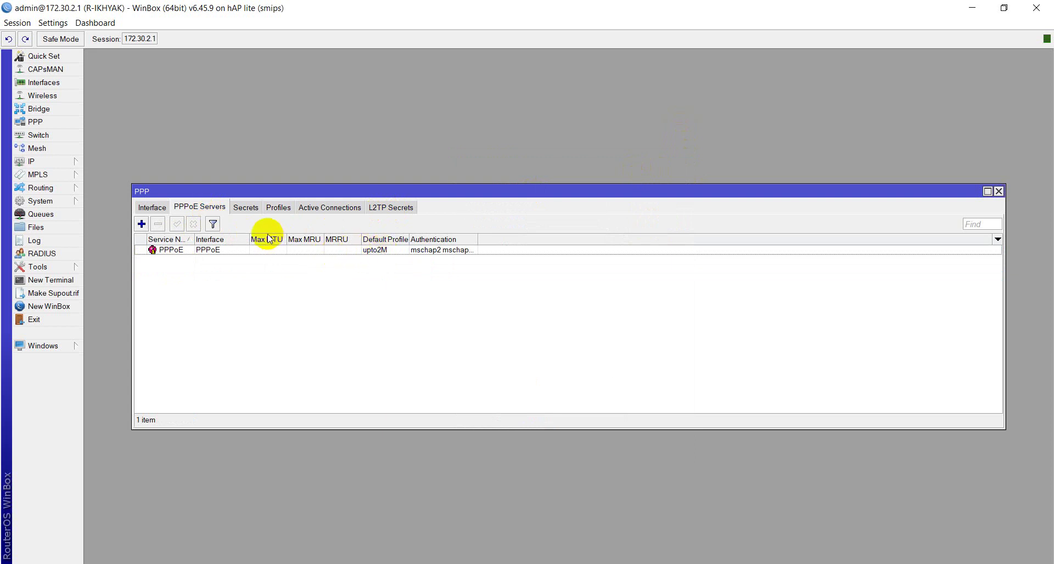
Step: Add a new PPP secret with the client's username and password
click(243, 211)
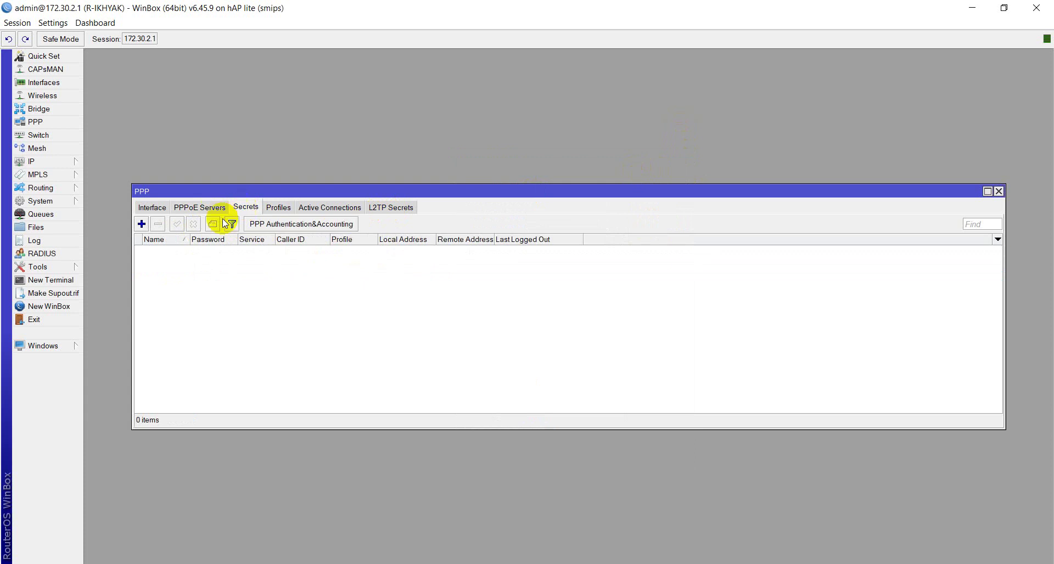
click(143, 227)
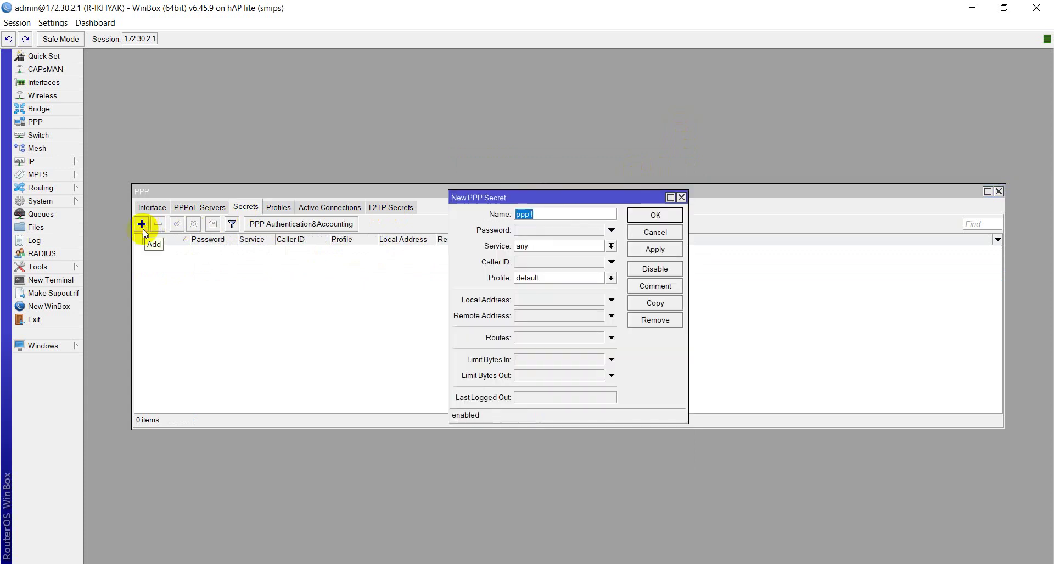
text(rohman)
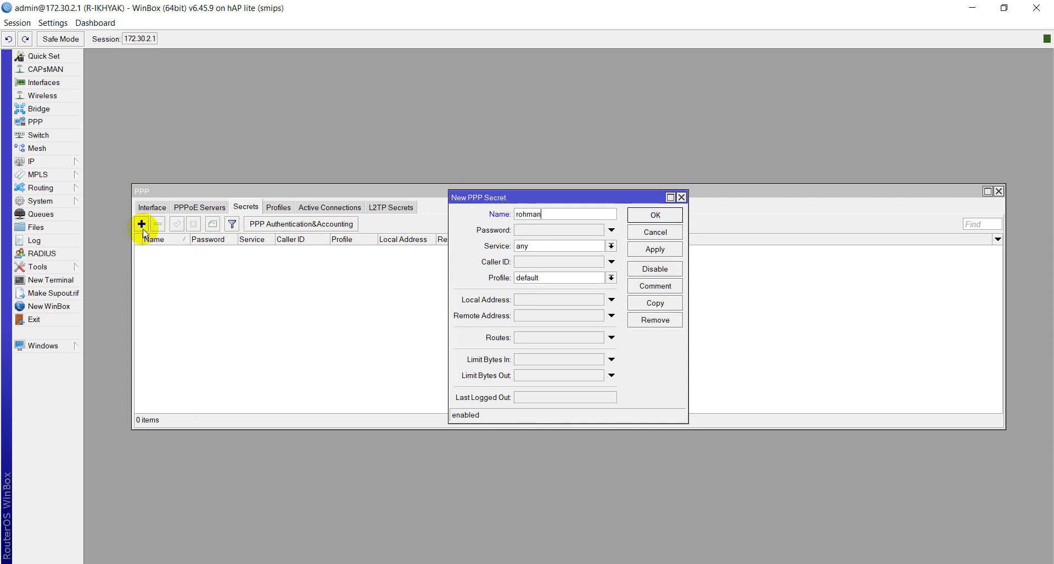
click(537, 234)
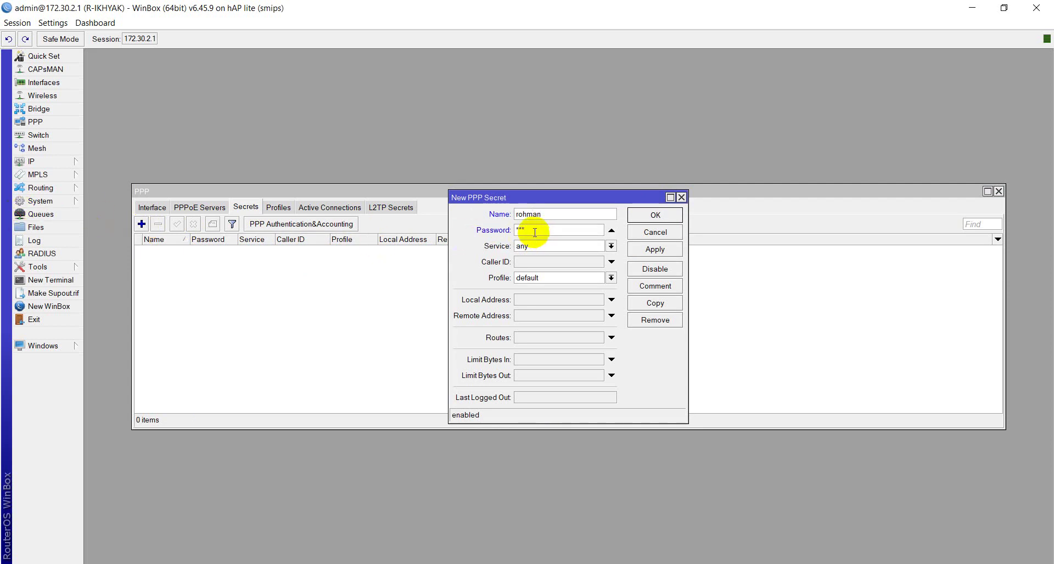
Step: Restrict the secret to the pppoe service with profile upto2M and save it
click(548, 246)
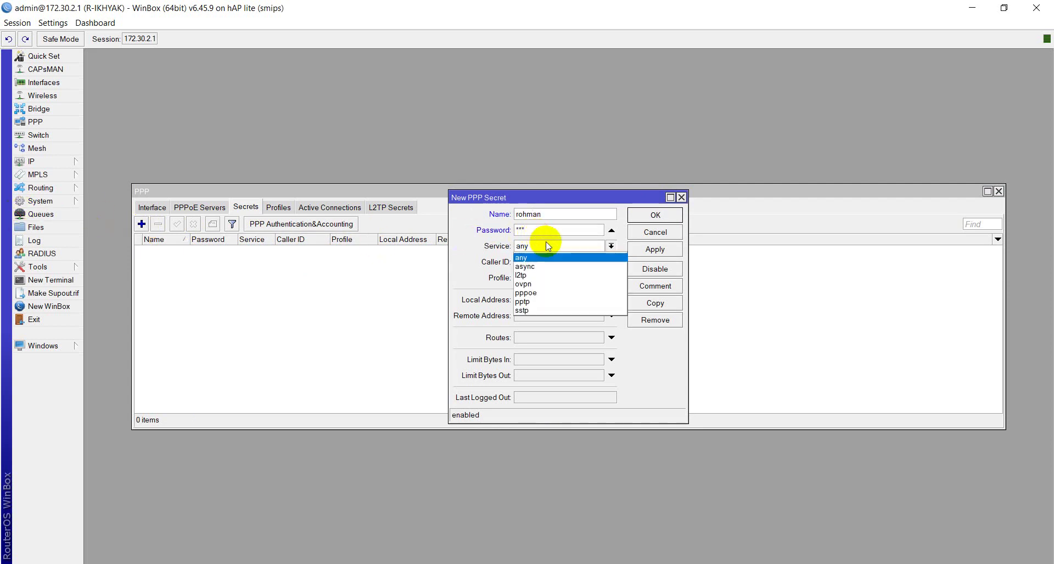
click(538, 292)
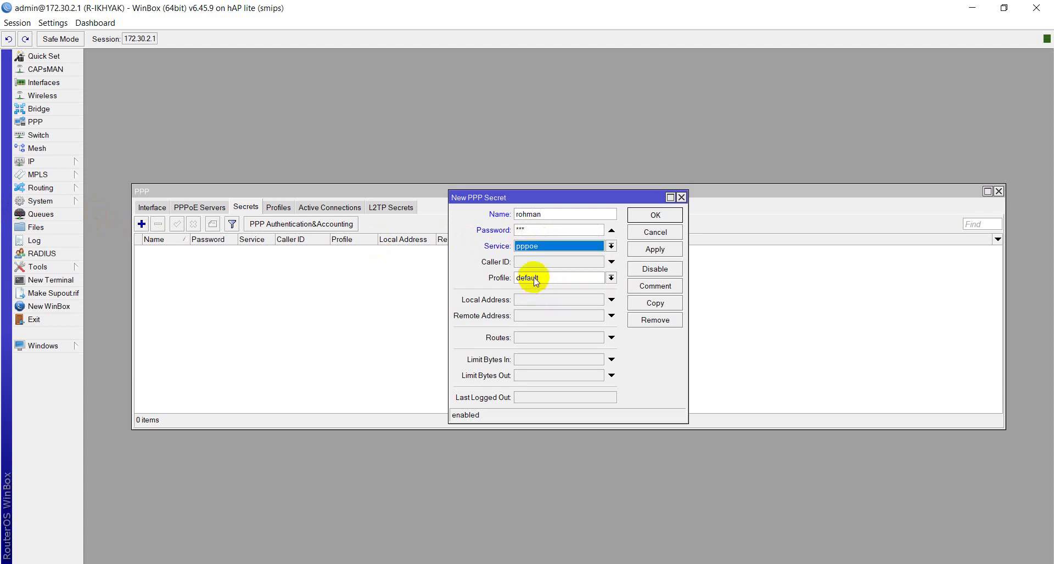
click(528, 277)
click(531, 307)
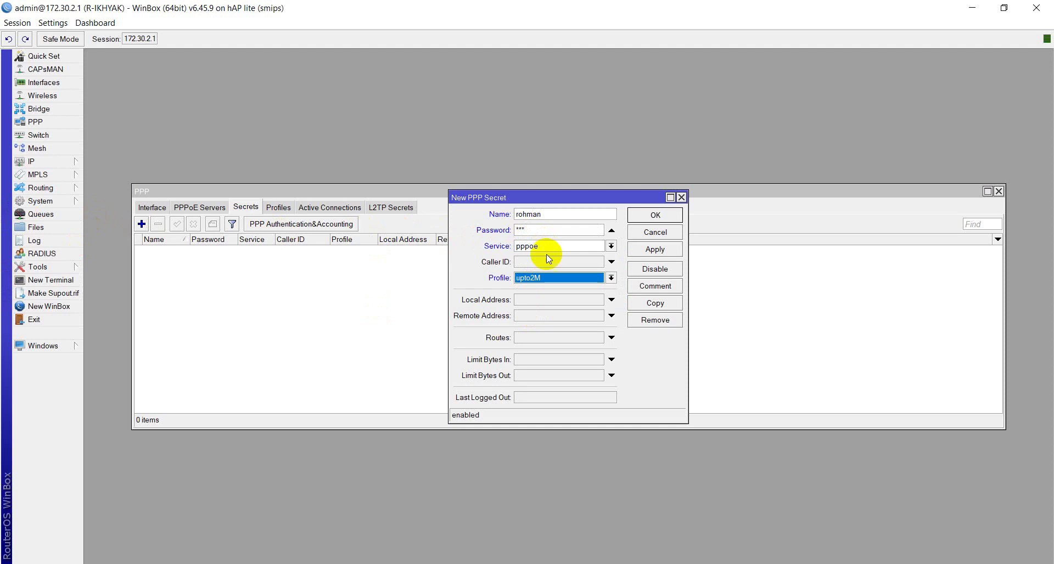
click(551, 212)
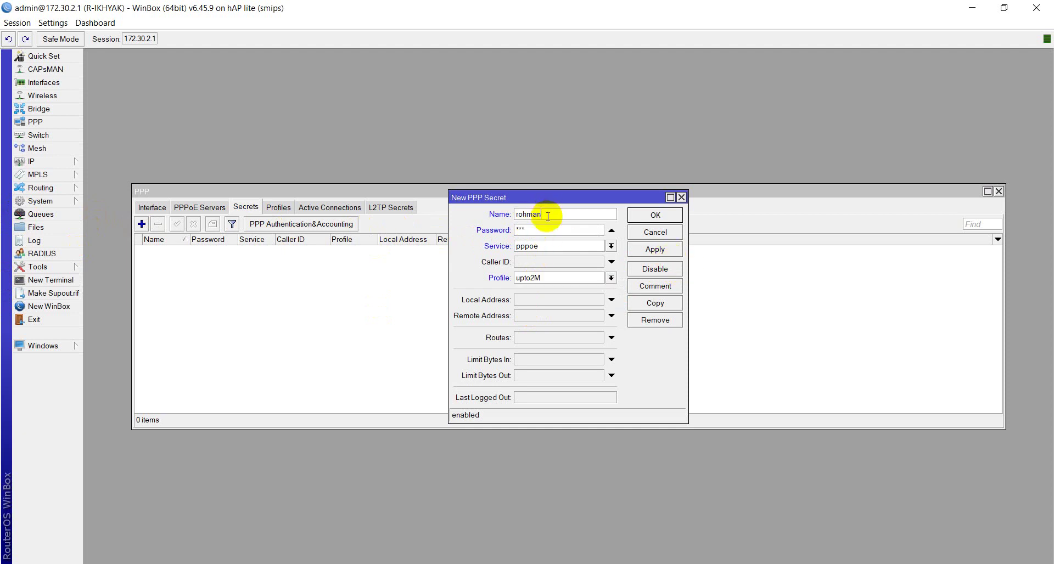
click(547, 226)
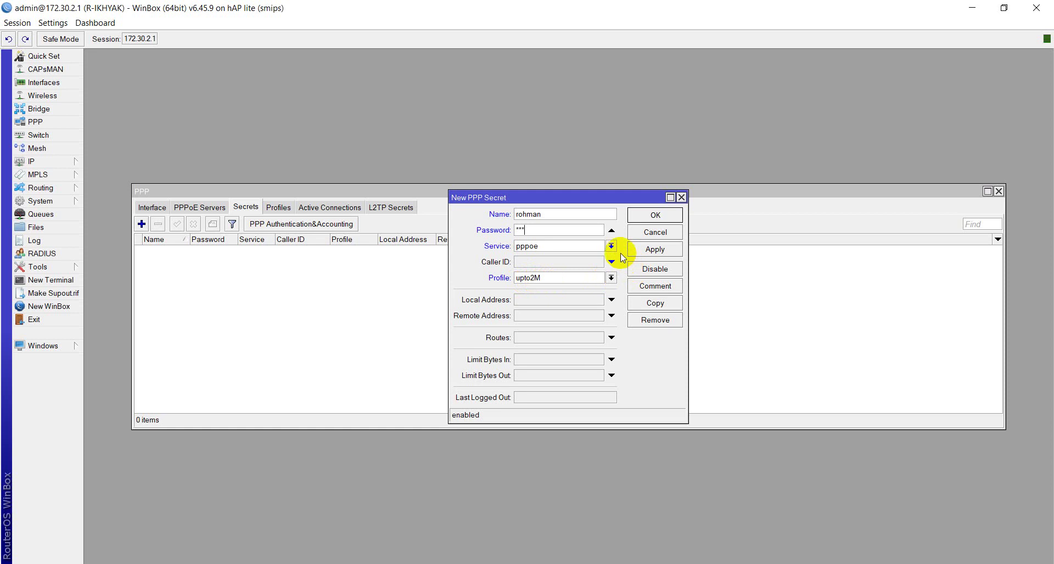
click(648, 252)
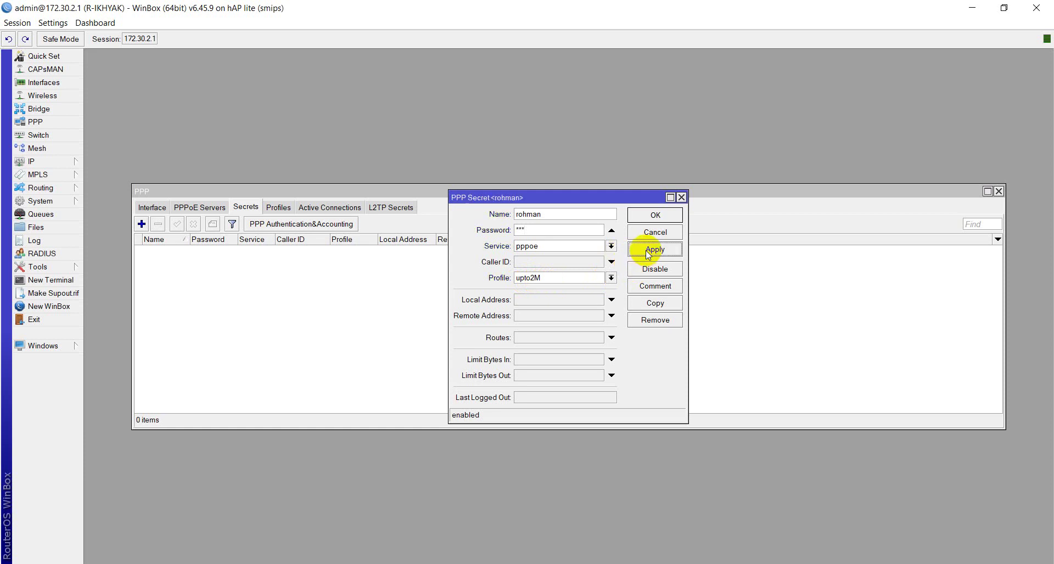
click(645, 219)
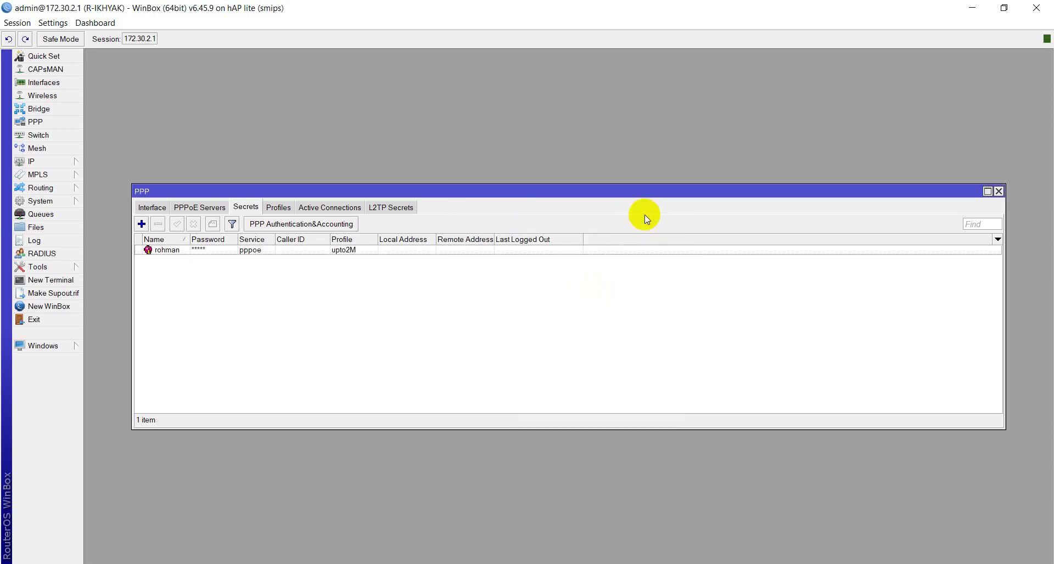
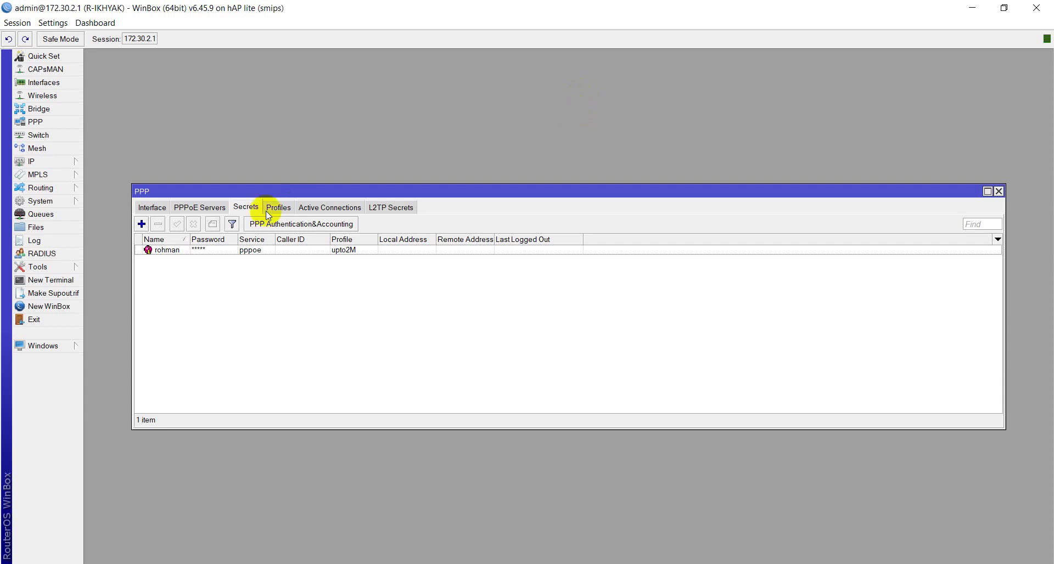
Step: Close all WinBox windows, disconnect from the router, and allow discovery on Network 29
click(7, 23)
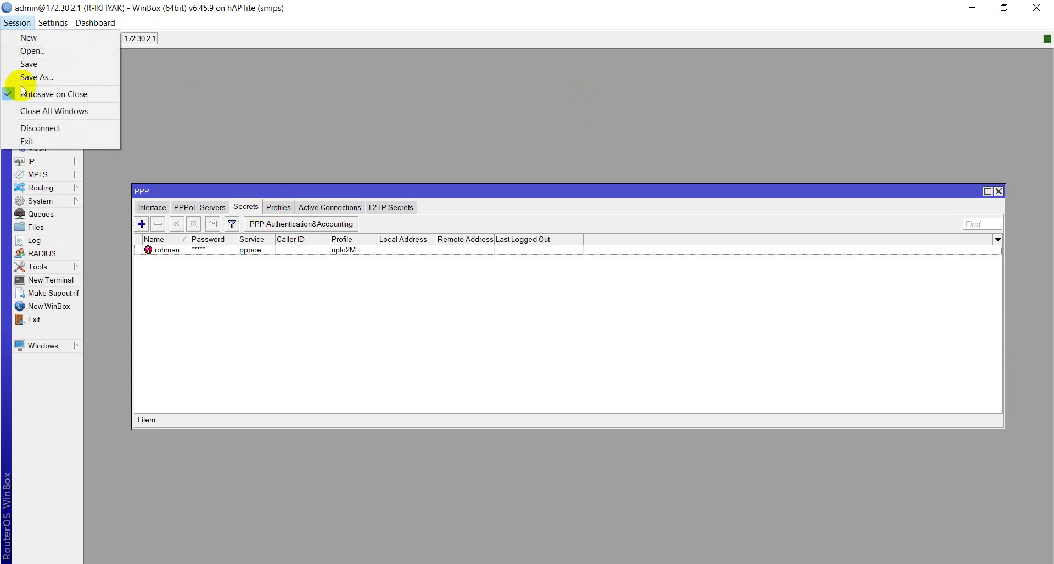
click(38, 111)
click(8, 22)
click(41, 128)
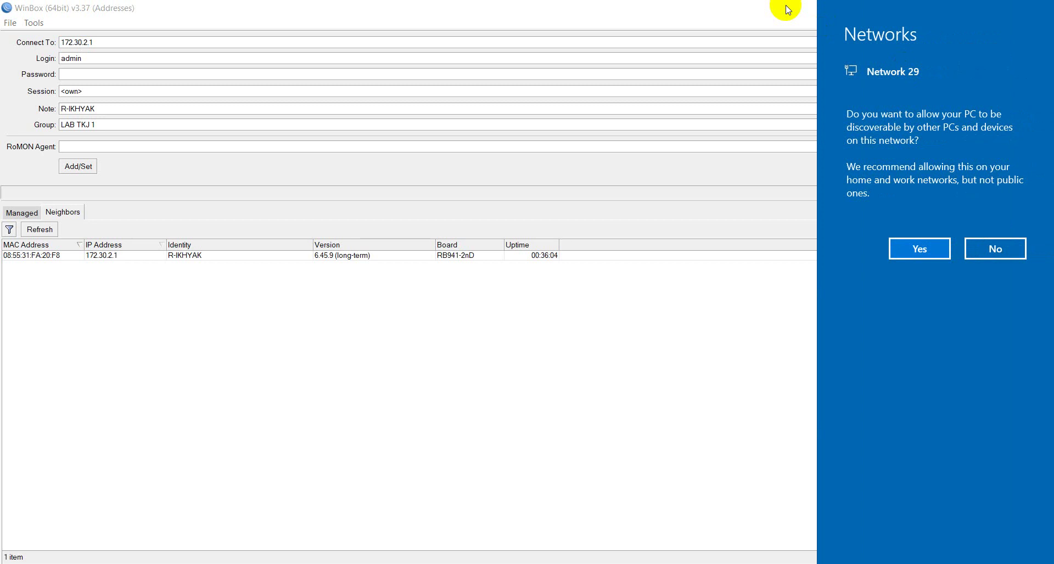
click(919, 256)
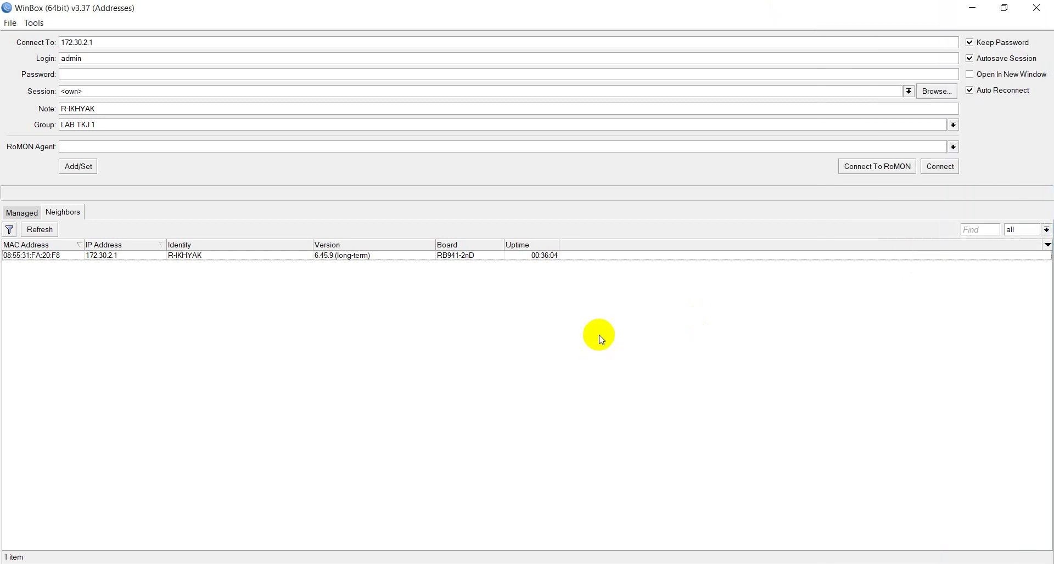
Step: Restart the Ethernet adapter by disabling and re-enabling it in Network Connections
key(super+d)
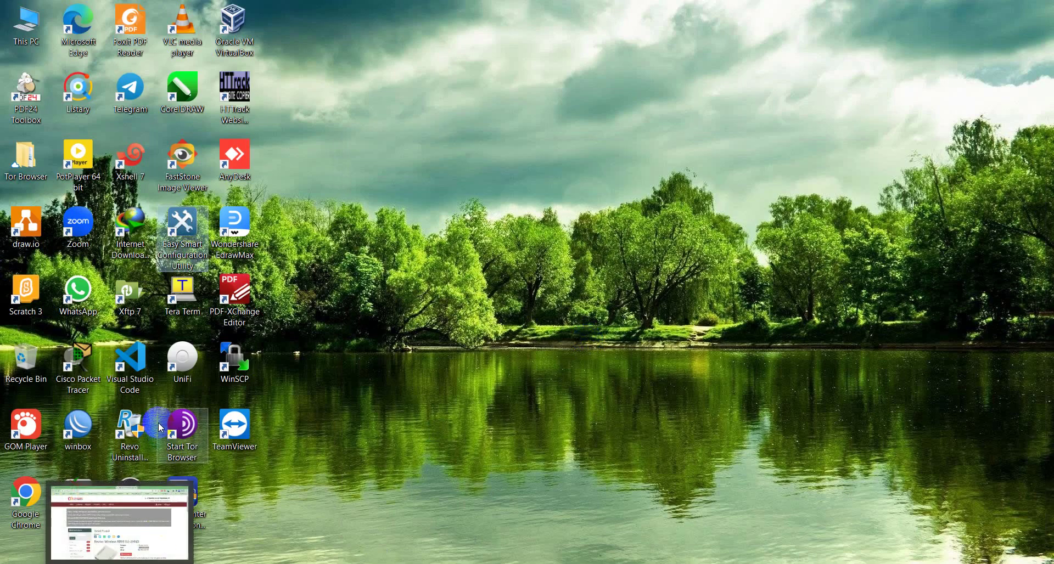
click(156, 403)
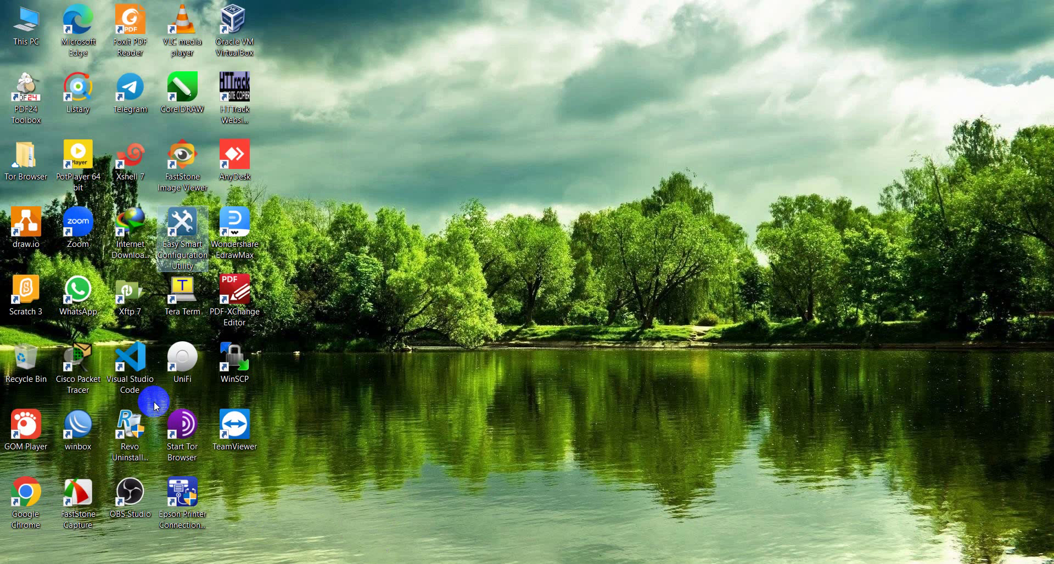
click(138, 420)
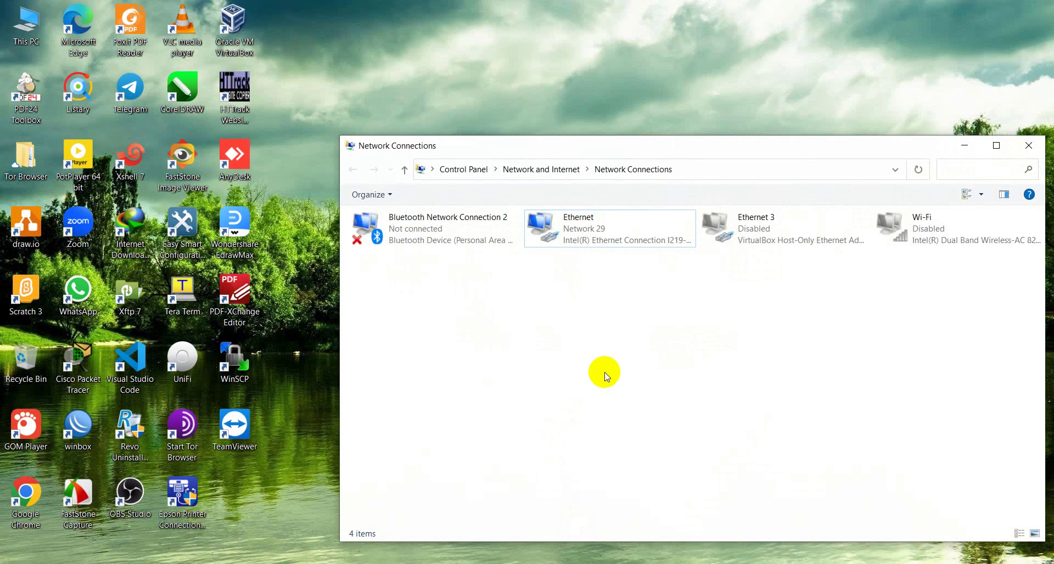
click(584, 245)
right_click(586, 245)
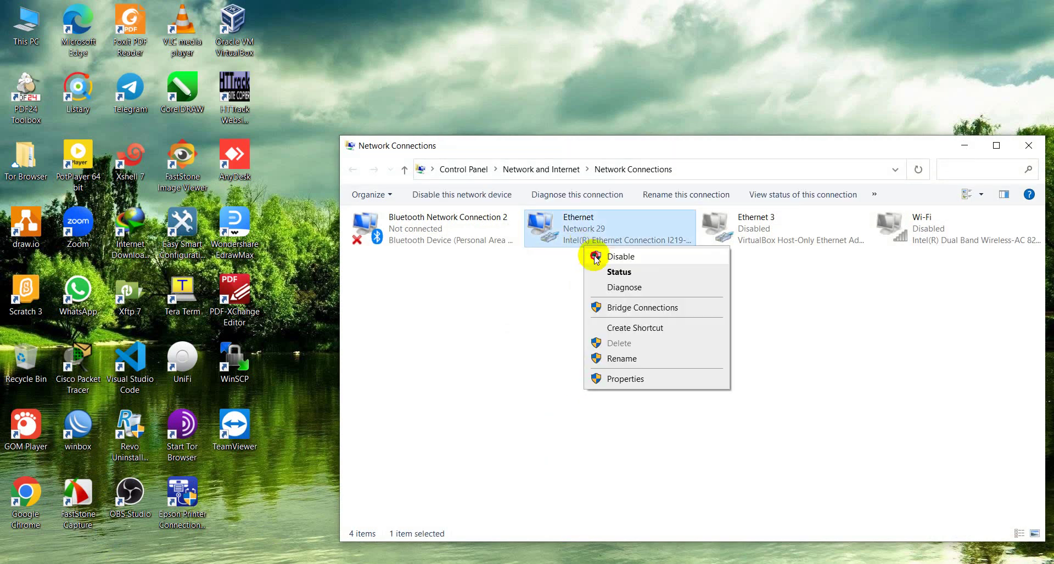
click(581, 261)
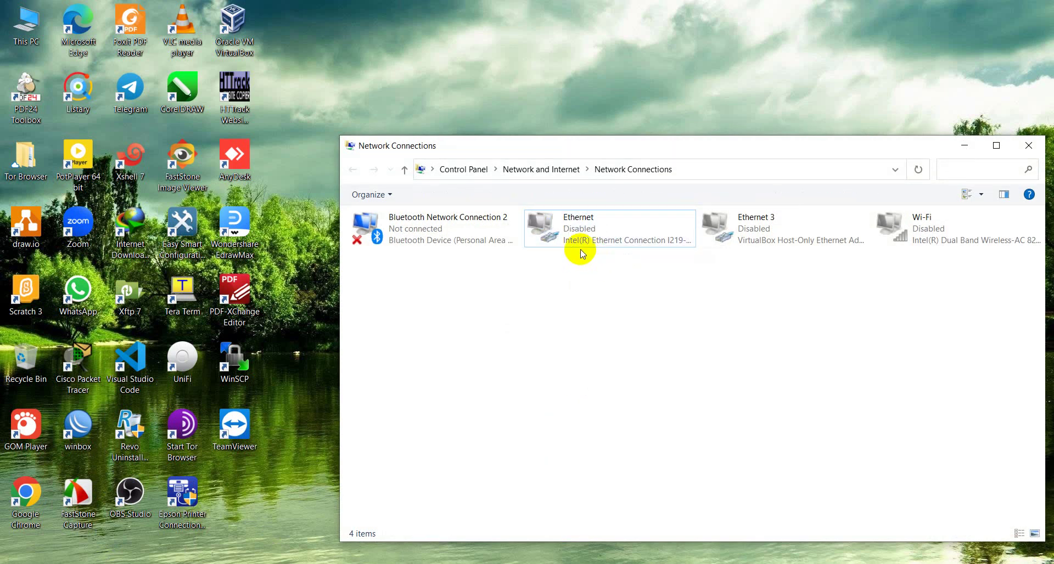
double_click(569, 236)
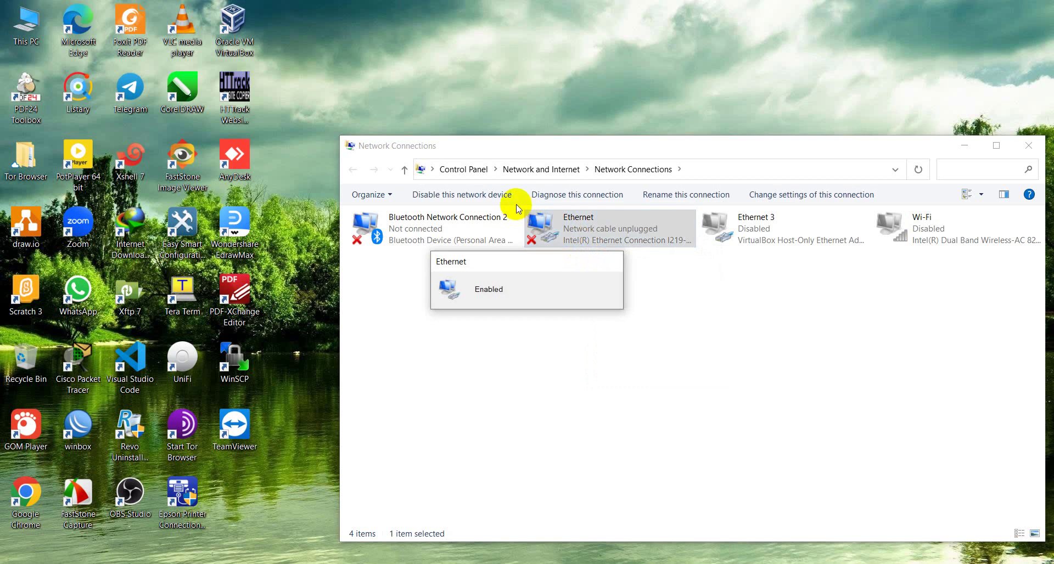
Step: Check Ethernet details show IPv4 192.168.0.100 with default gateway 192.168.0.1
right_click(564, 229)
click(586, 254)
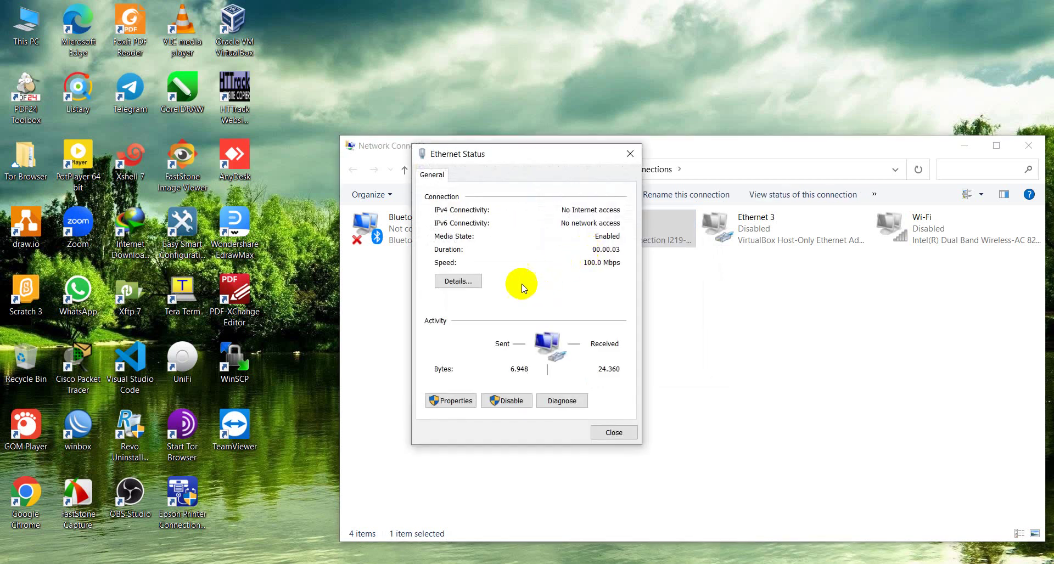
click(470, 283)
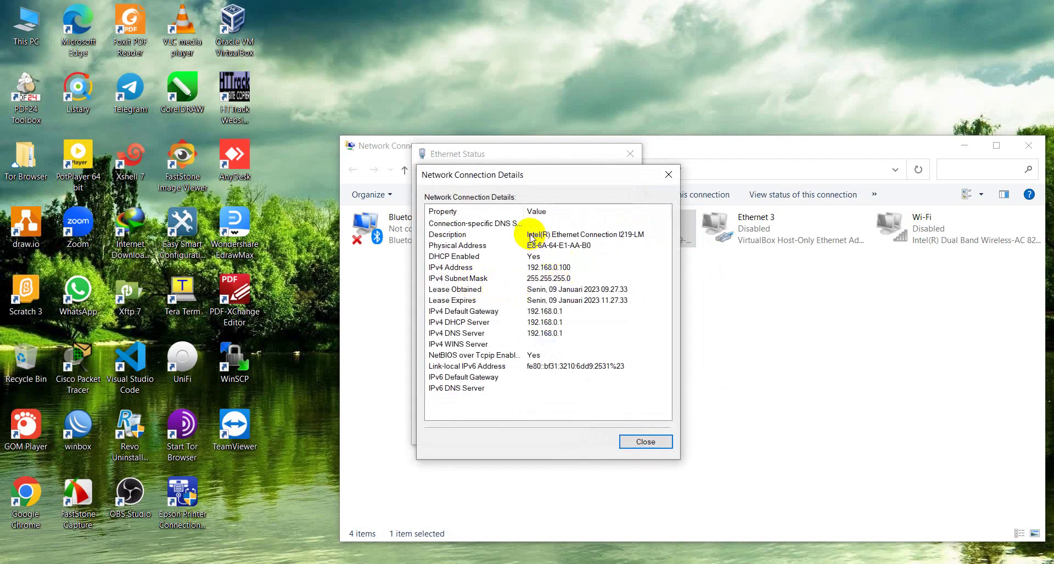
click(554, 317)
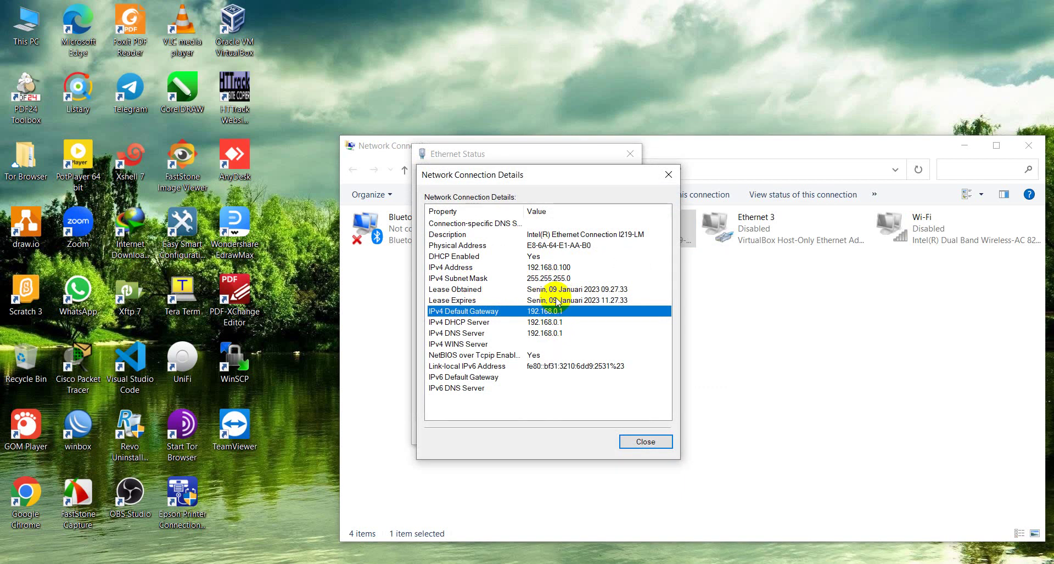
click(668, 175)
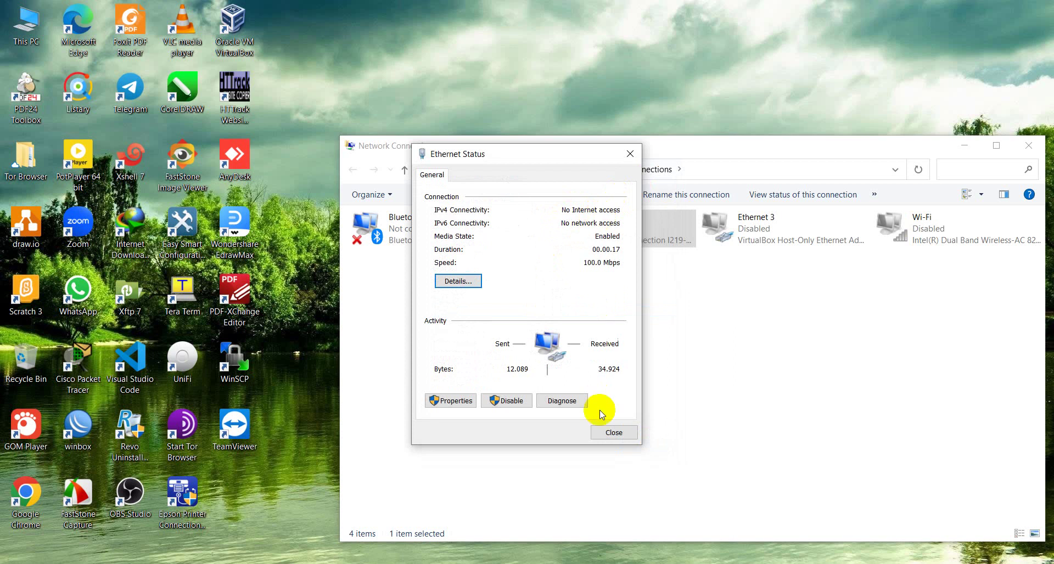
click(613, 430)
click(461, 515)
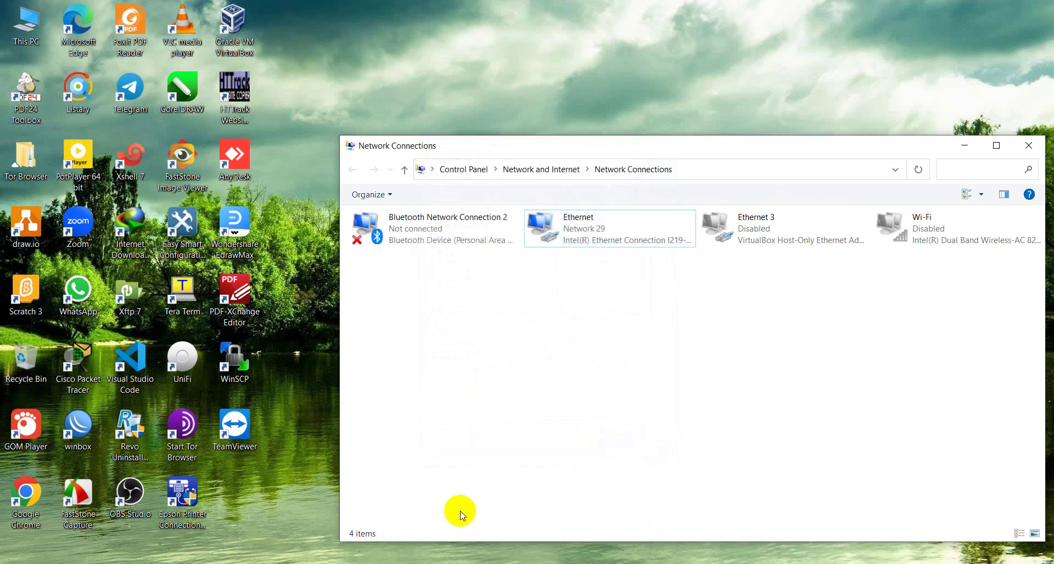
key(super+r)
Step: Load the TP-Link router page at 192.168.0.1 in the browser
key(Escape)
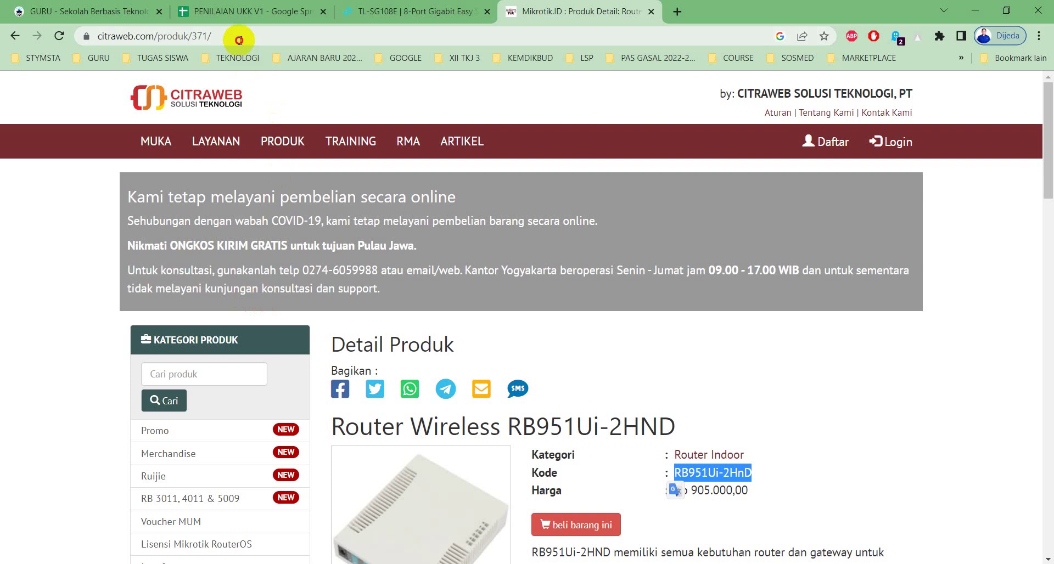
click(240, 38)
text(192)
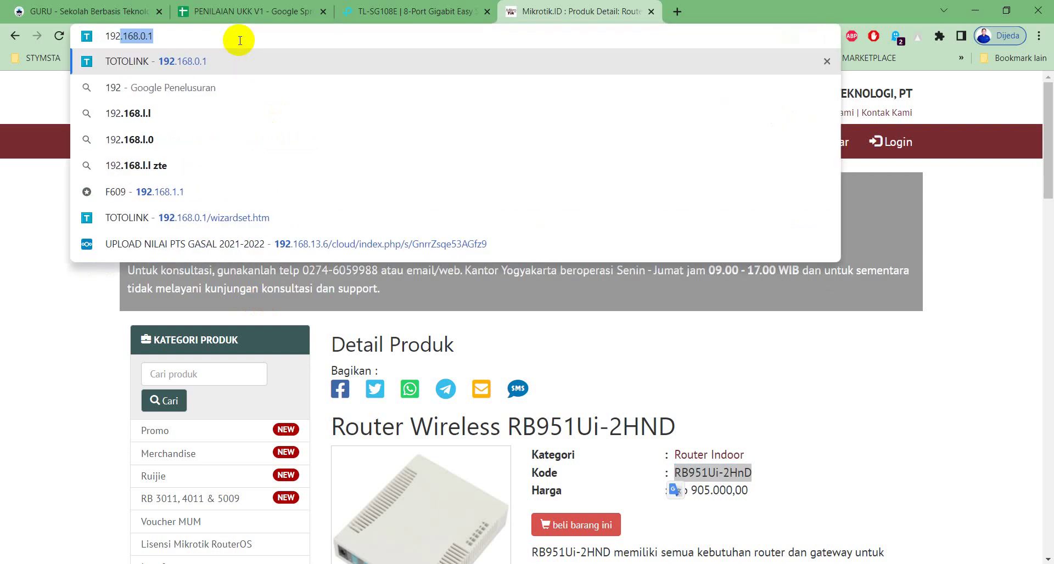
text(.168.0.1)
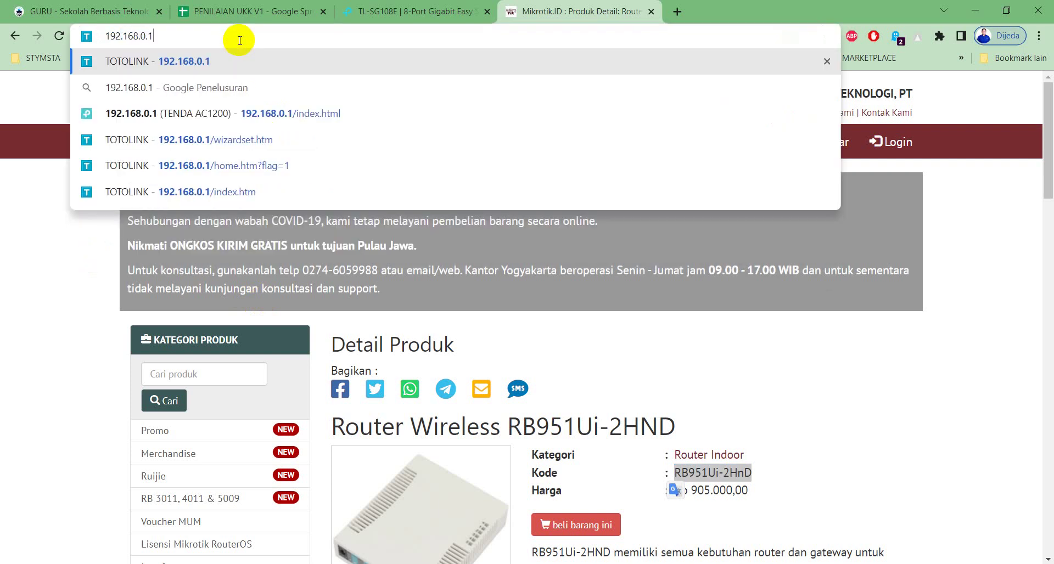
key(Return)
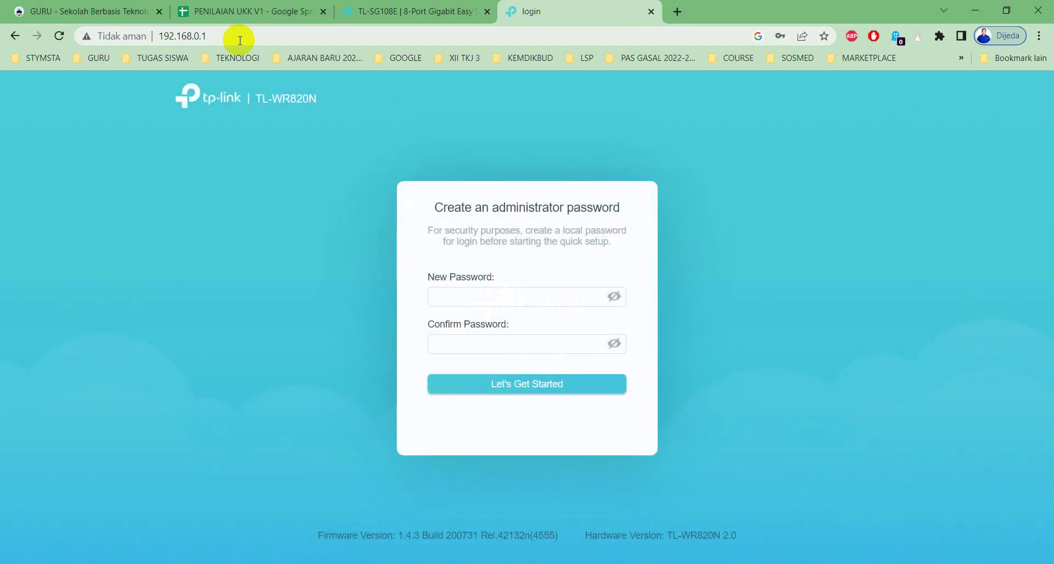
Step: Enter and confirm a new administrator password, then click Let's Get Started
click(510, 293)
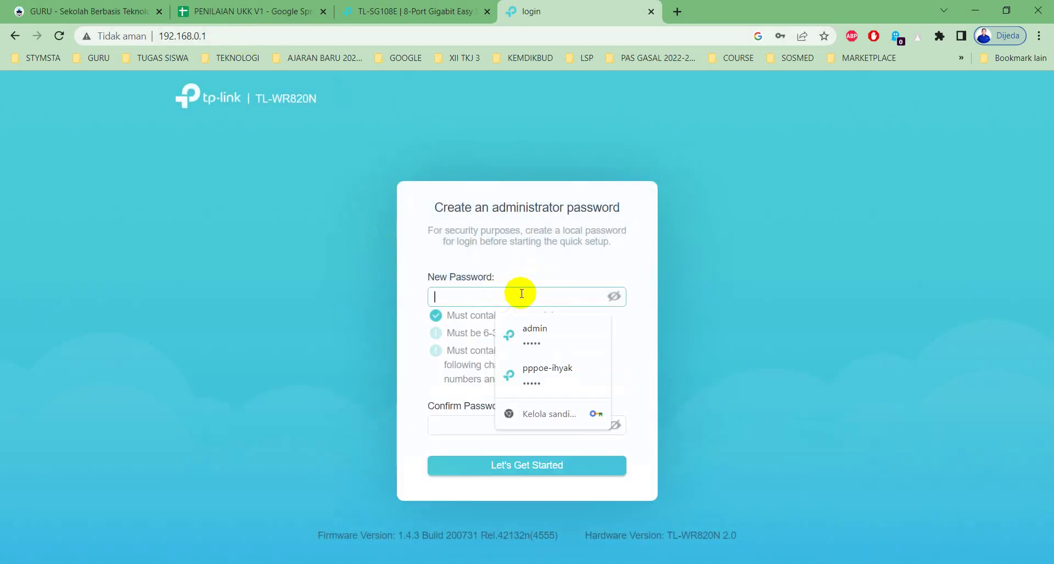
click(415, 322)
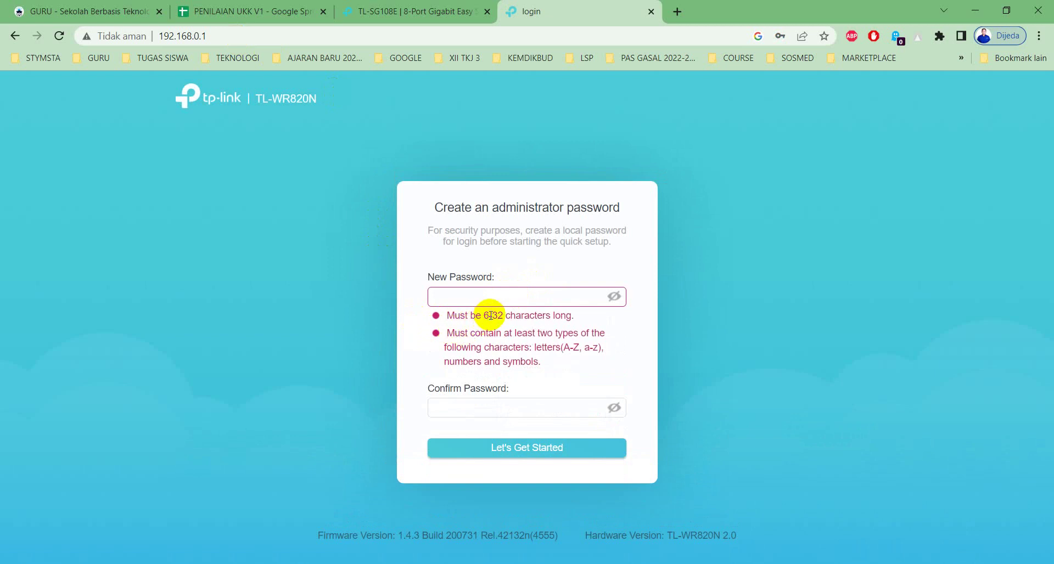
click(437, 297)
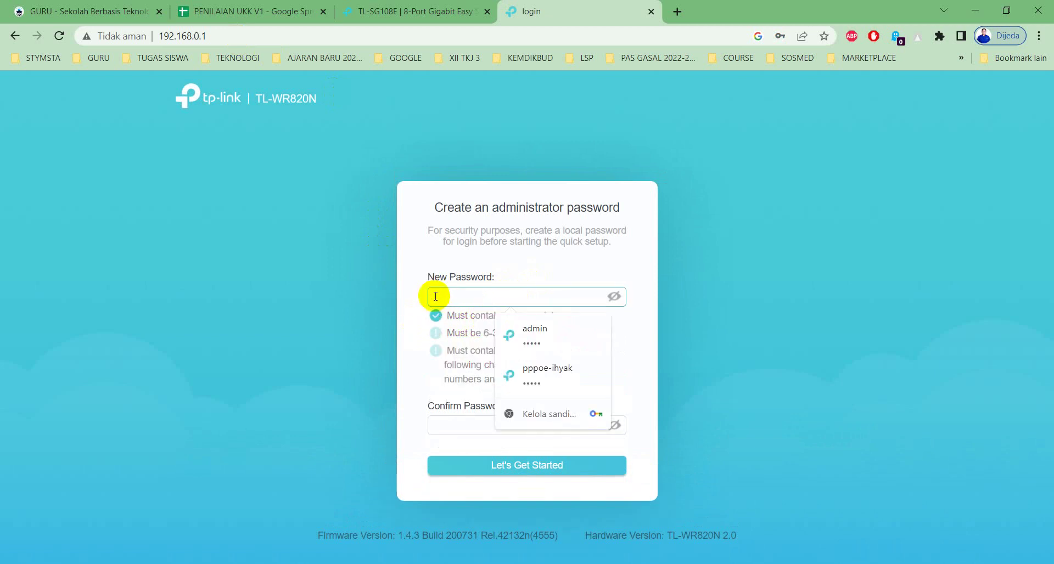
key(Escape)
text(••••••••)
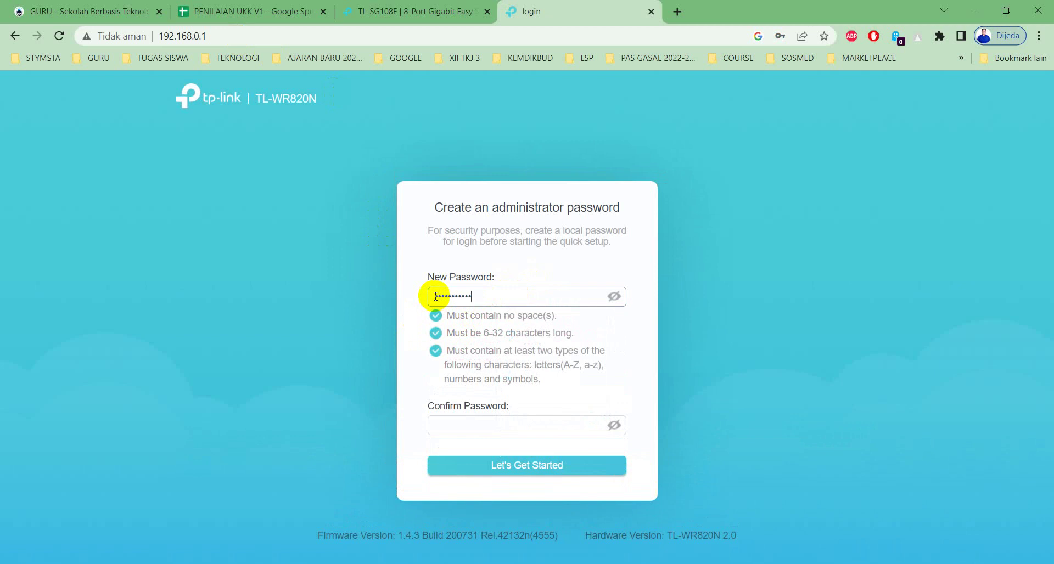
click(845, 304)
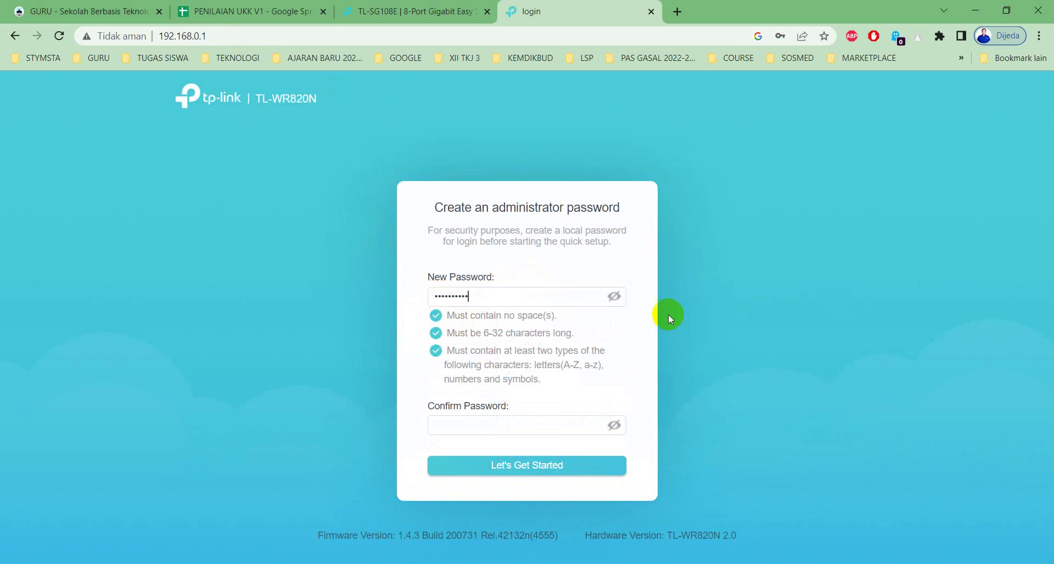
click(615, 298)
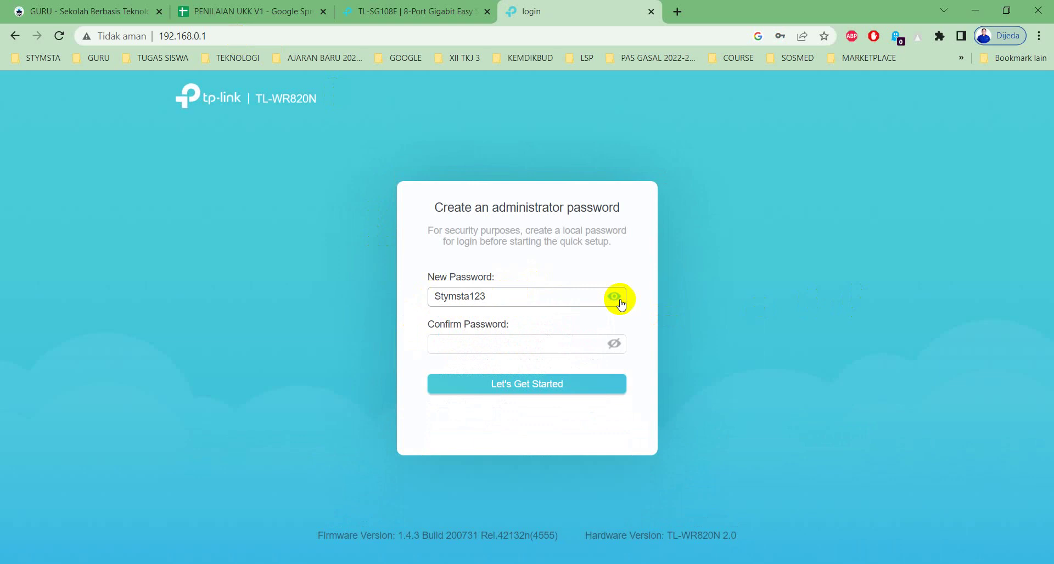
click(513, 345)
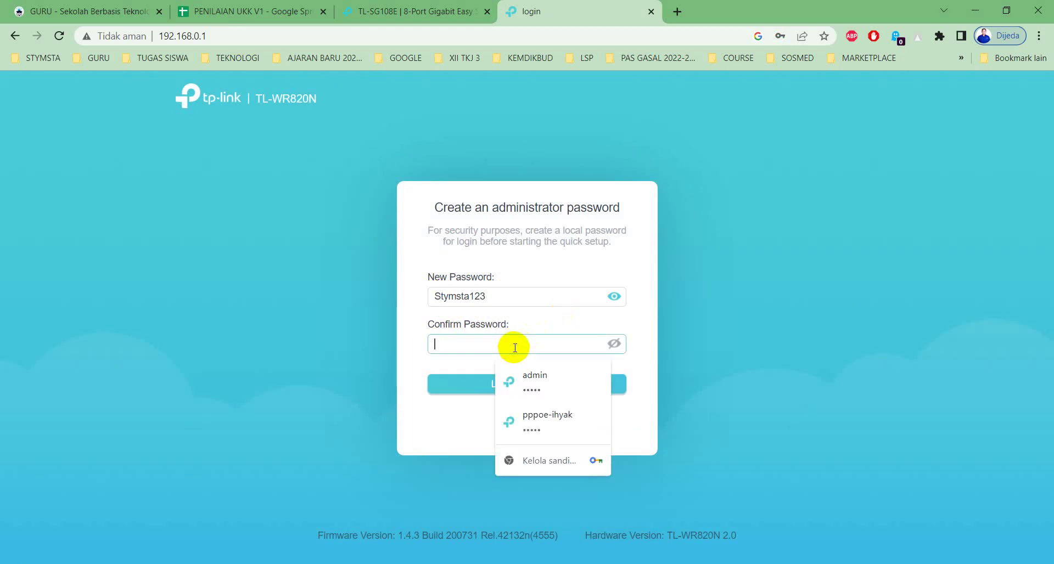
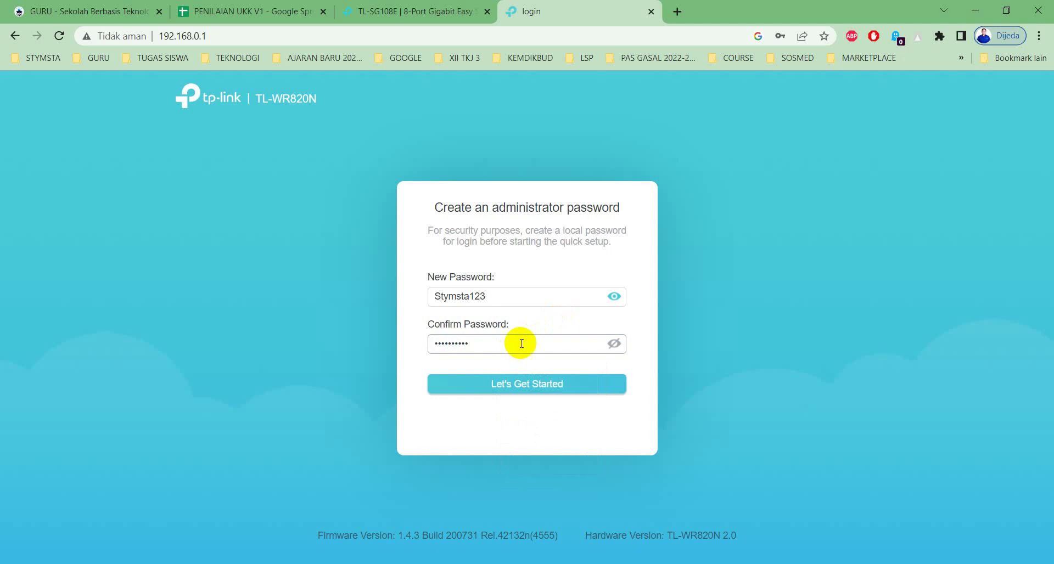
click(614, 299)
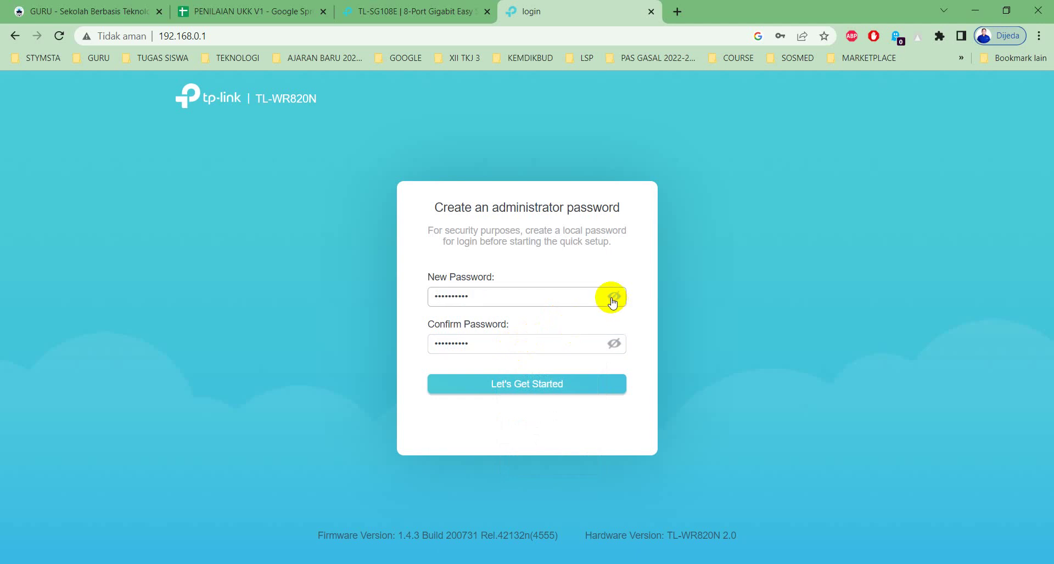
click(554, 393)
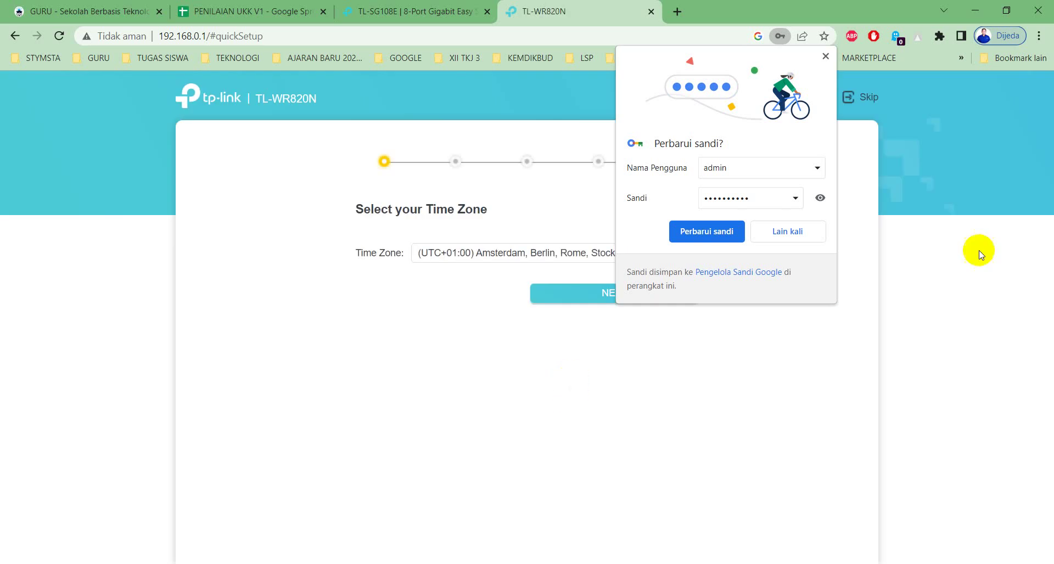
Step: Dismiss the browser password prompt and skip the quick setup wizard
click(819, 228)
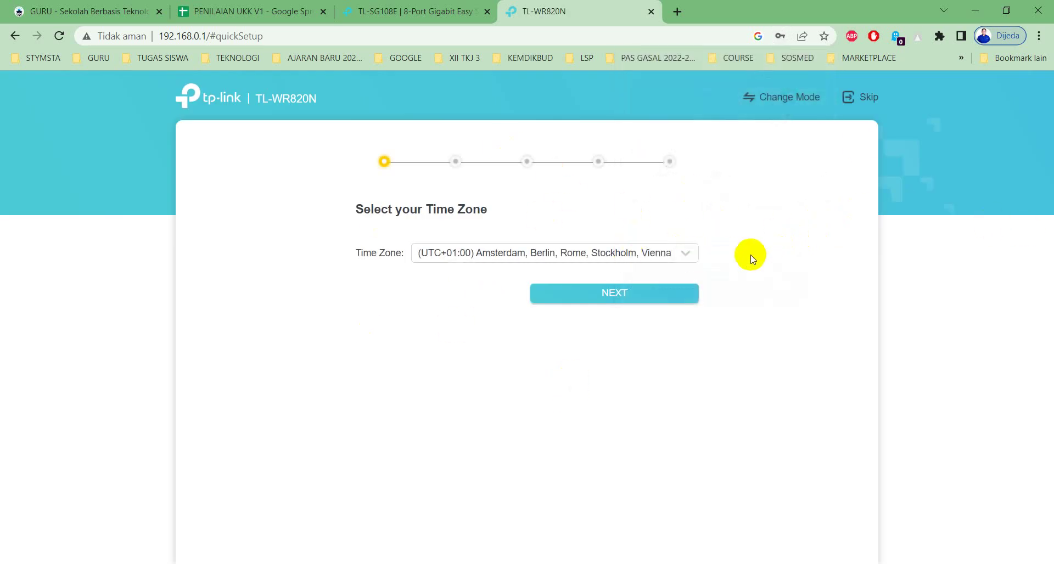
click(864, 99)
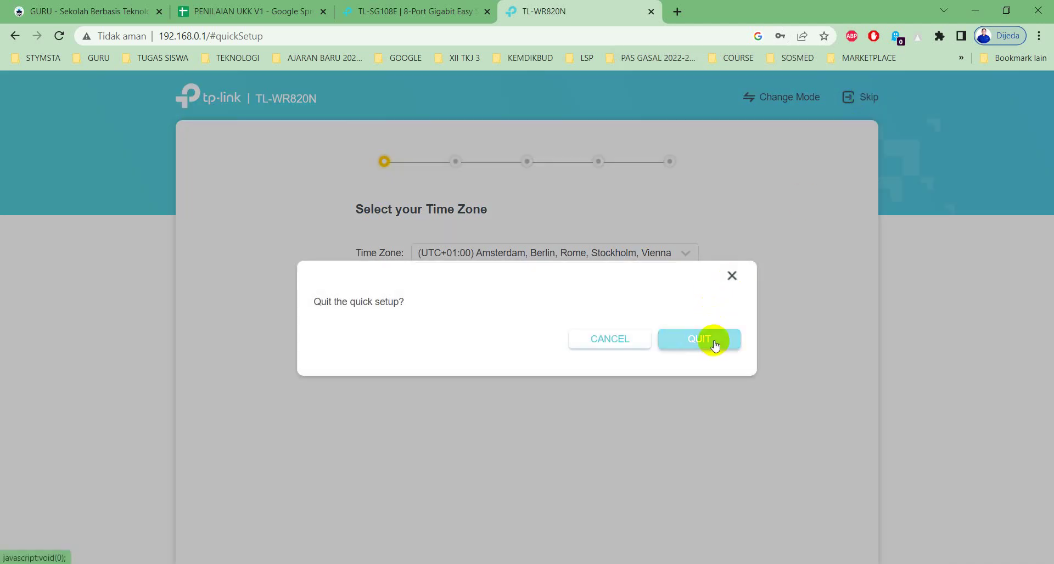
click(699, 340)
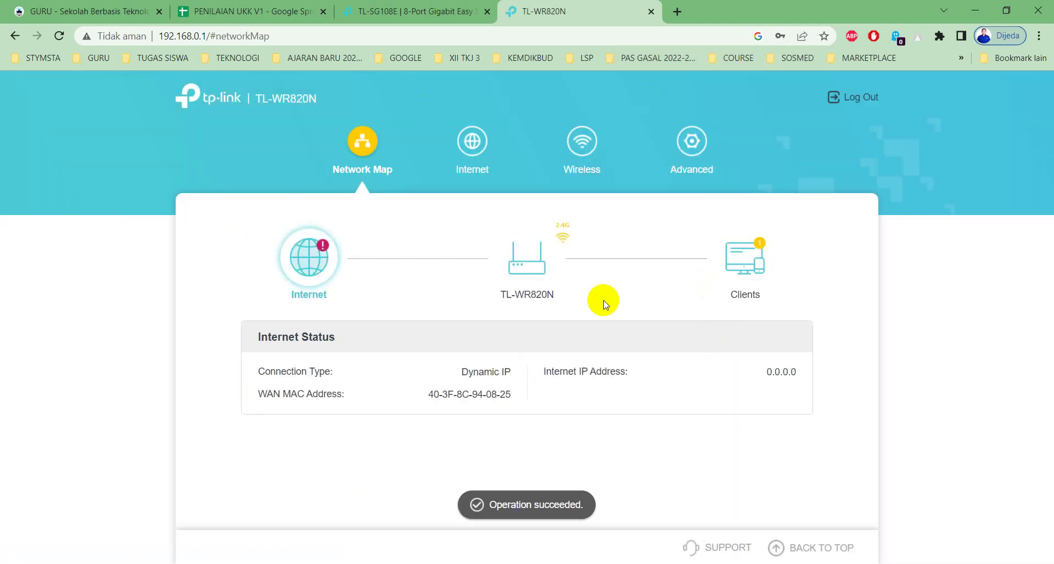
Step: Set the Internet connection to PPPoE with the ISP username and password, and save
click(471, 147)
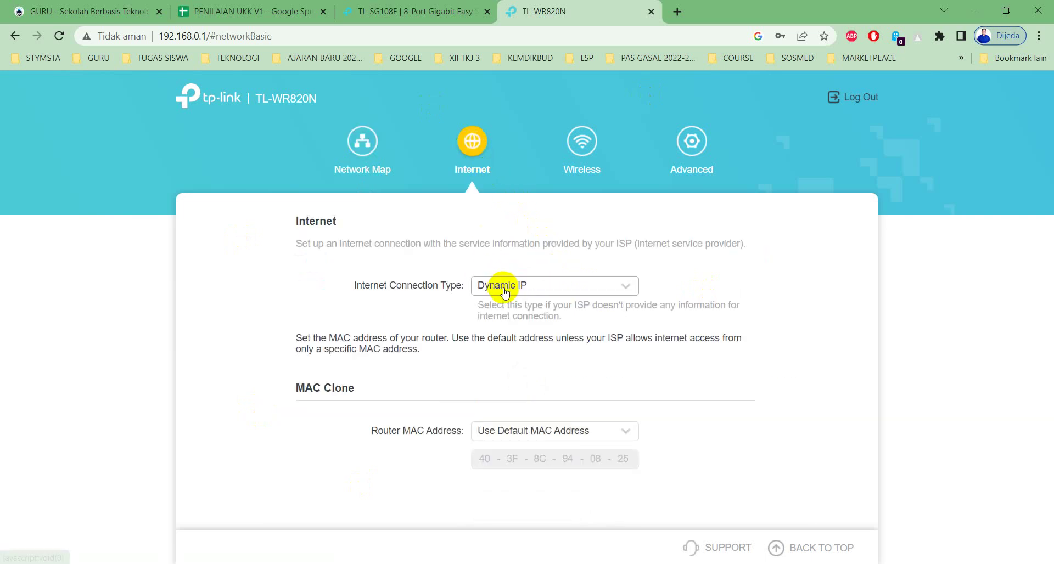
click(504, 291)
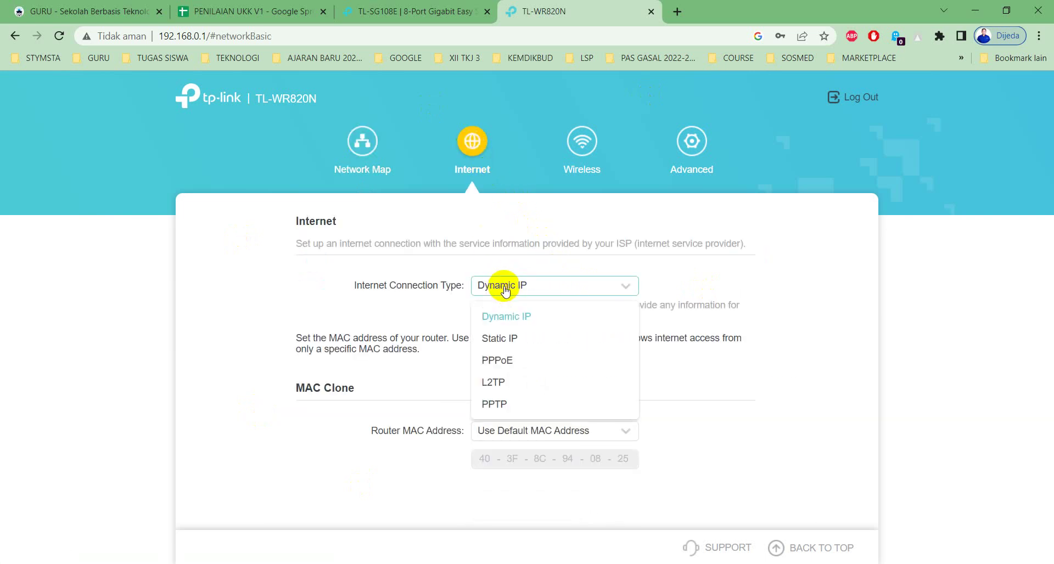
click(502, 361)
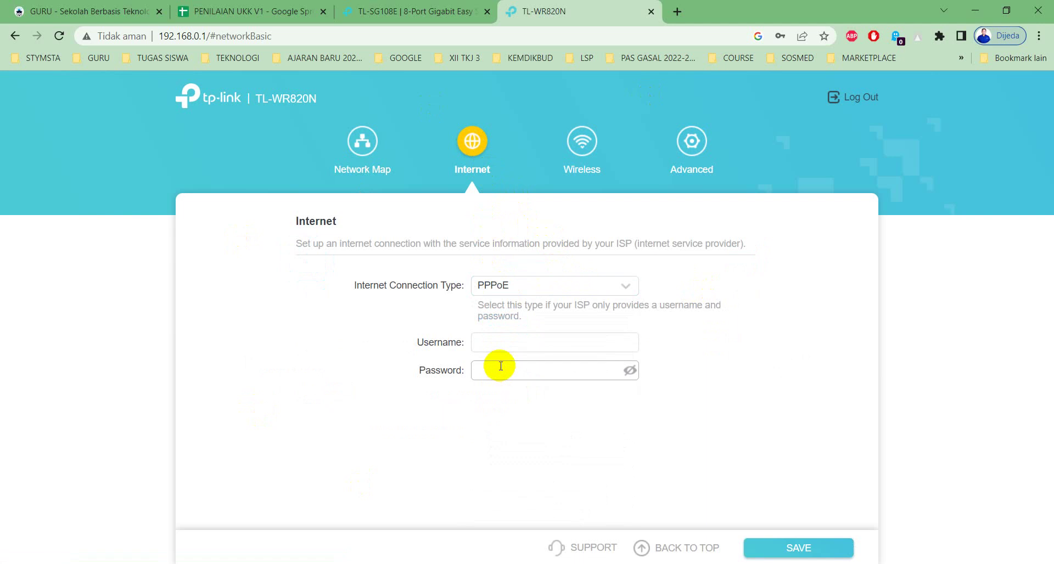
click(494, 343)
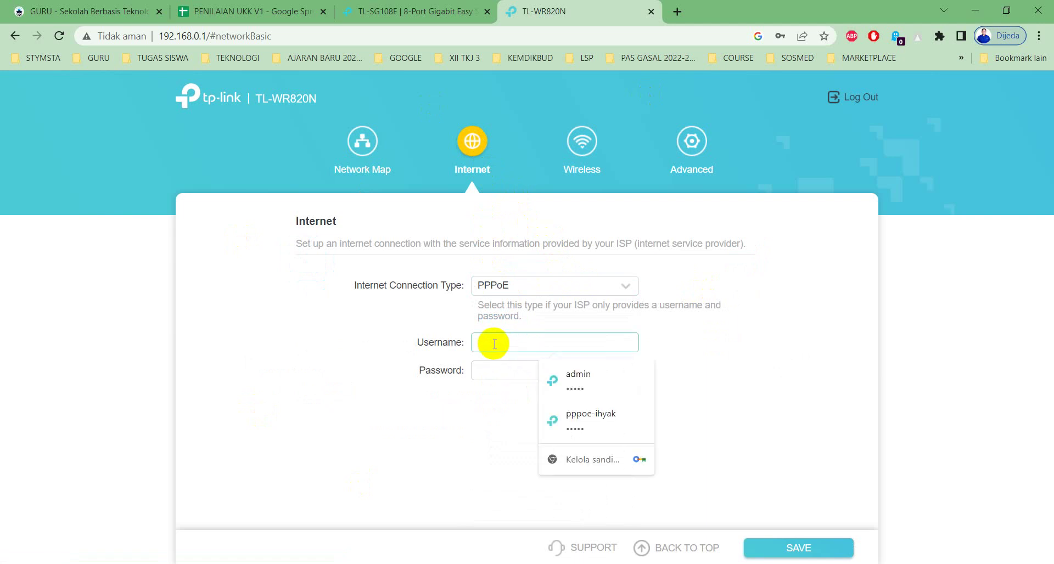
text(rohman)
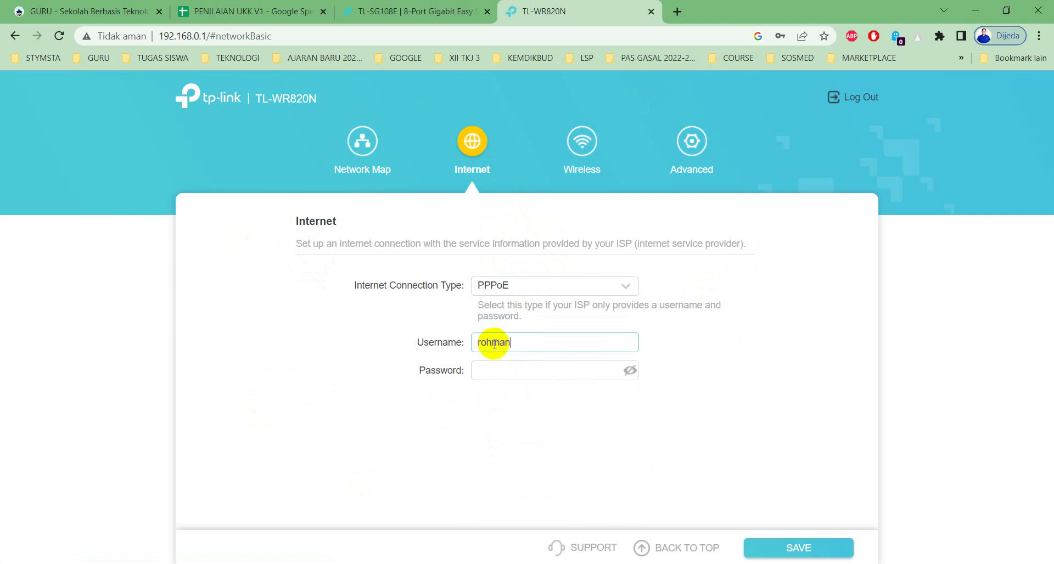
key(Tab)
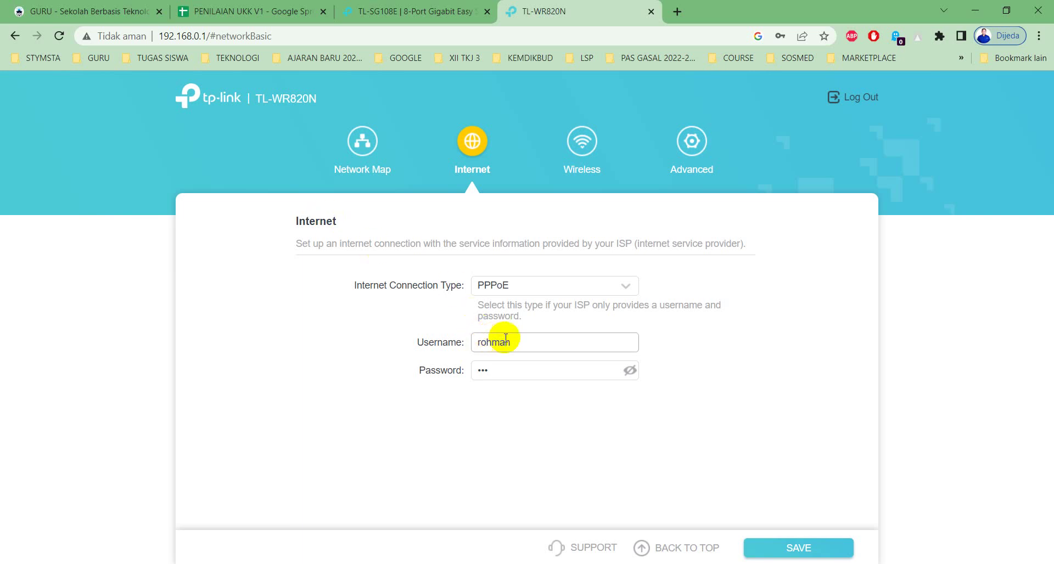
click(506, 373)
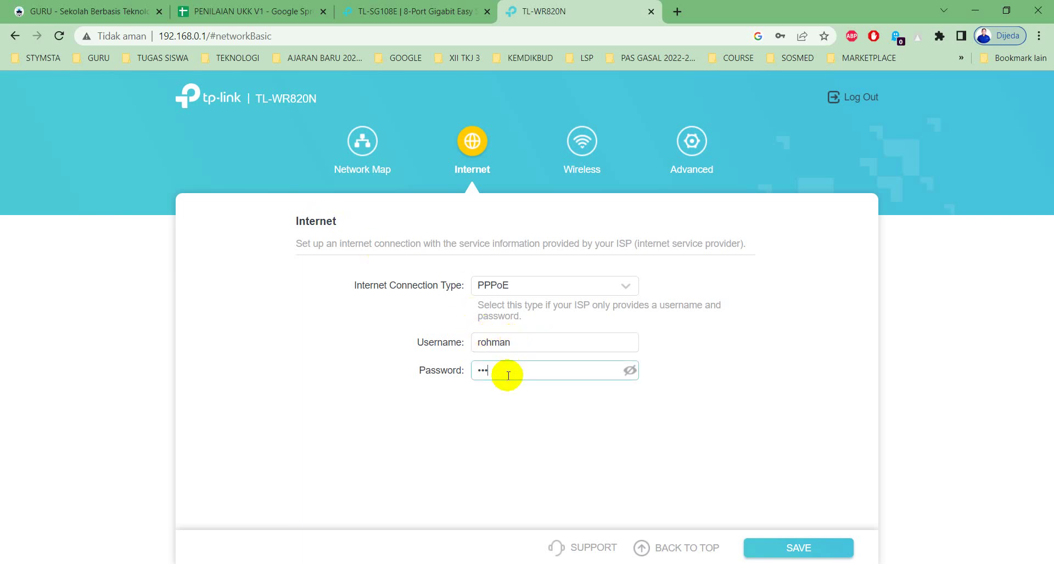
click(630, 371)
click(630, 372)
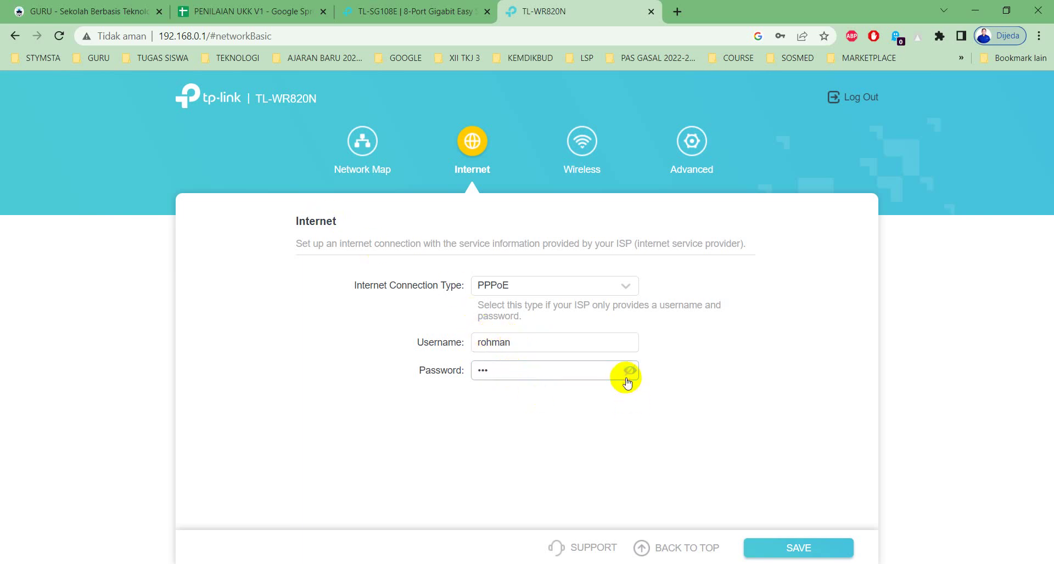
click(774, 546)
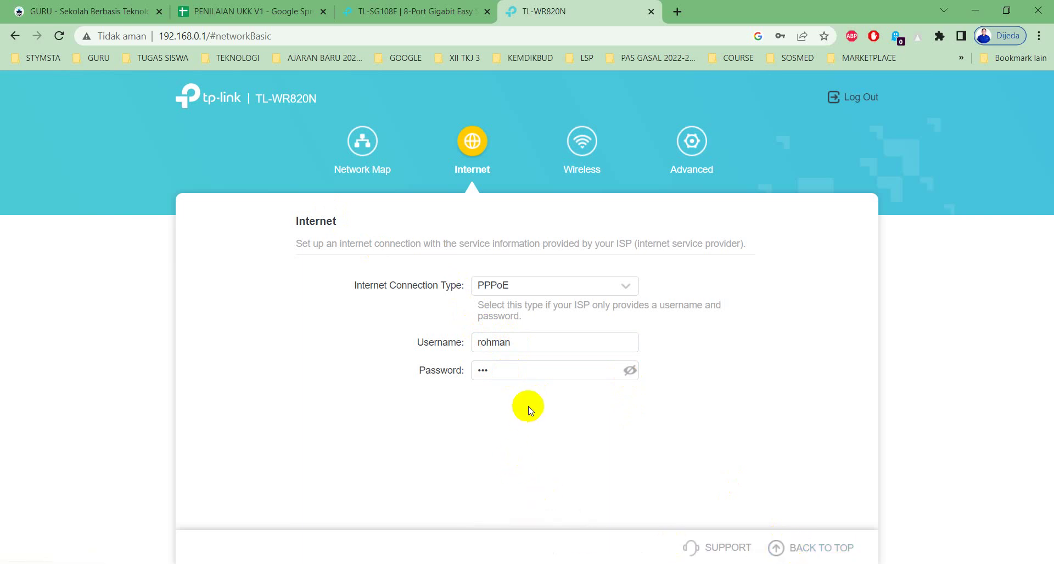
Step: Decline saving the PPPoE password in the browser
click(467, 145)
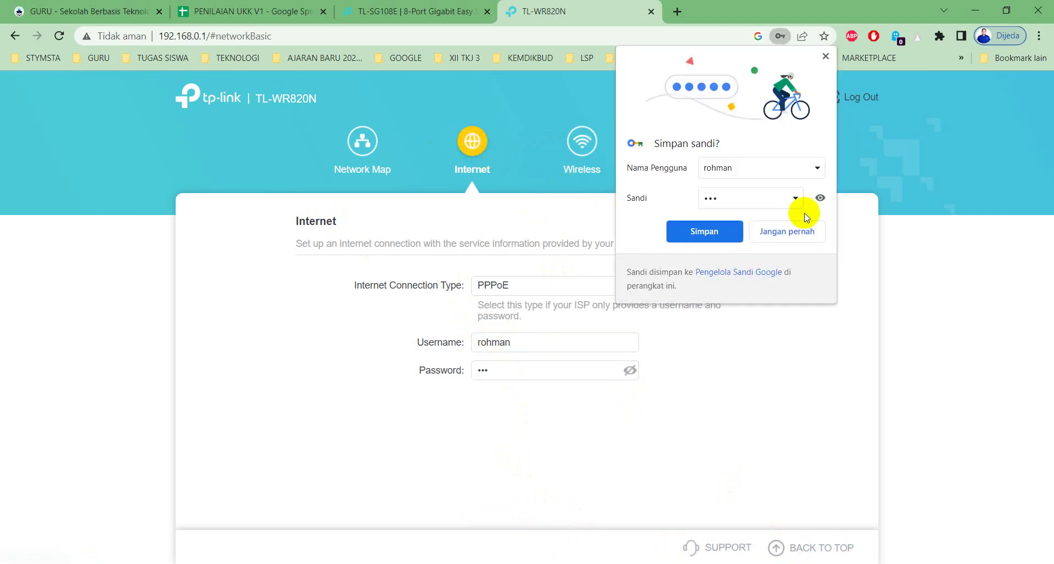
click(811, 230)
click(577, 123)
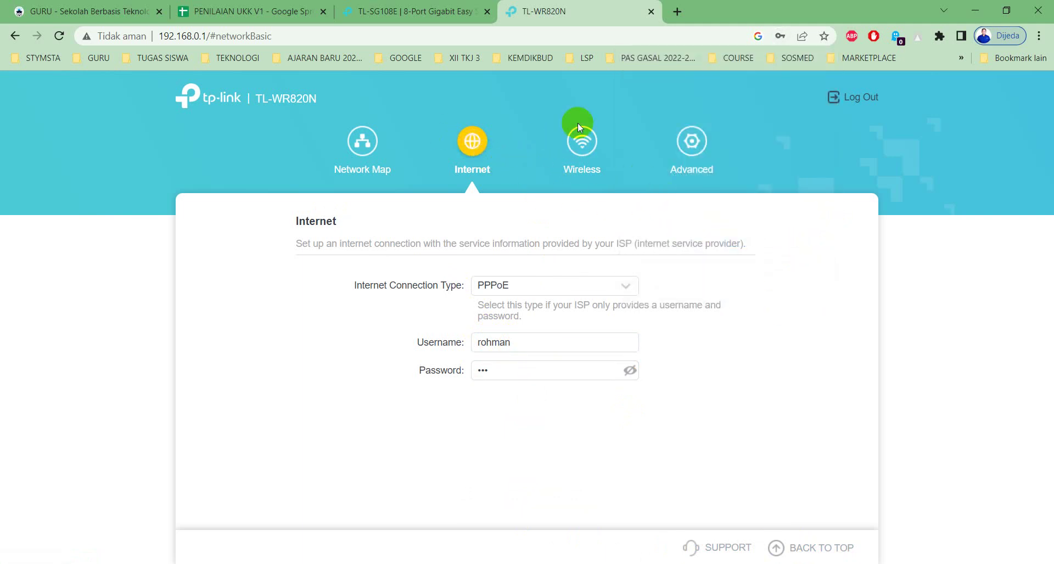
Step: Open Network Map and check Internet Status shows IP address 172.30.2.9
click(357, 142)
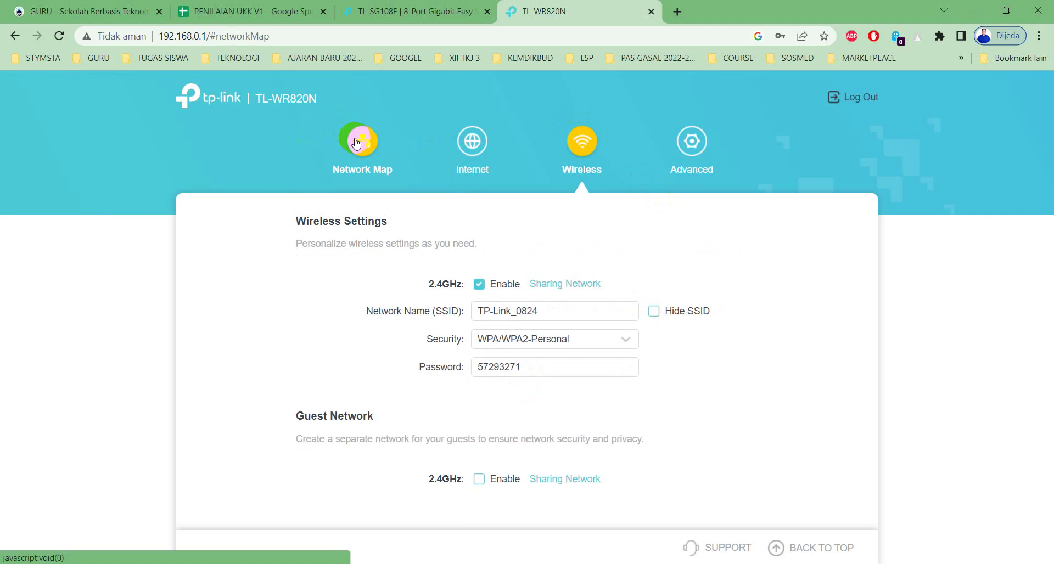
click(309, 260)
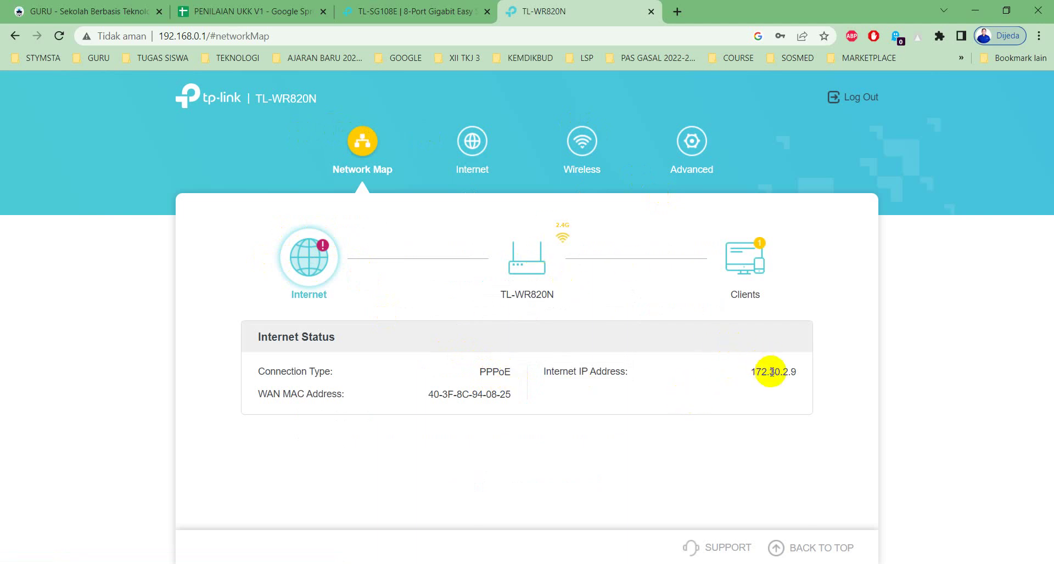
drag(769, 372, 796, 372)
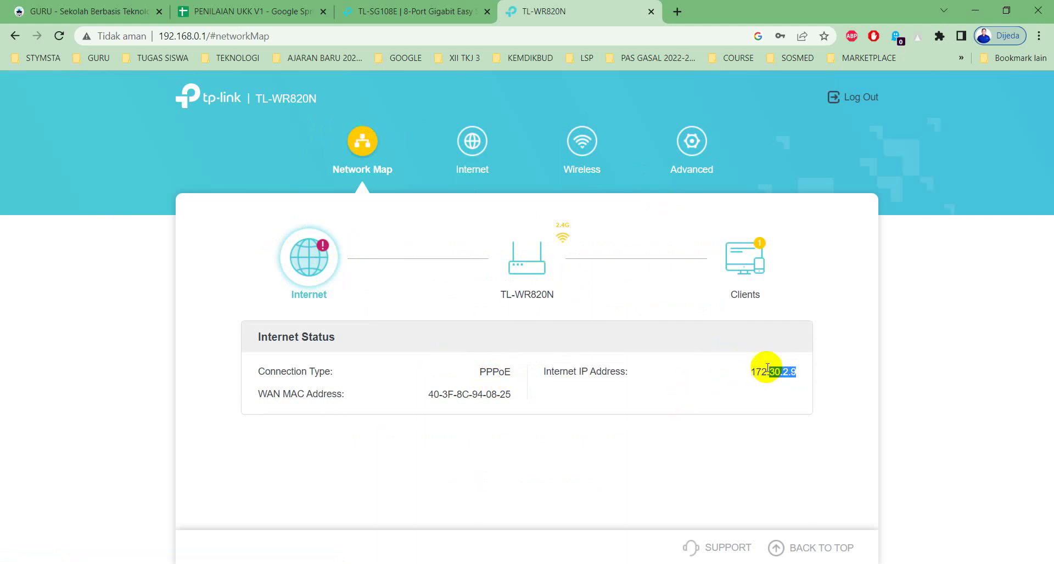
triple_click(789, 371)
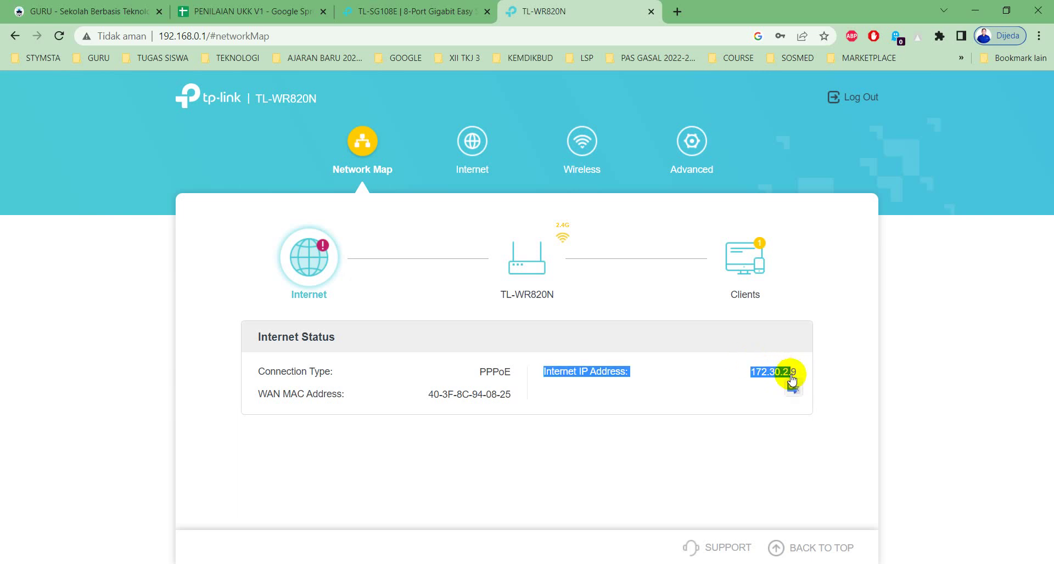
click(740, 404)
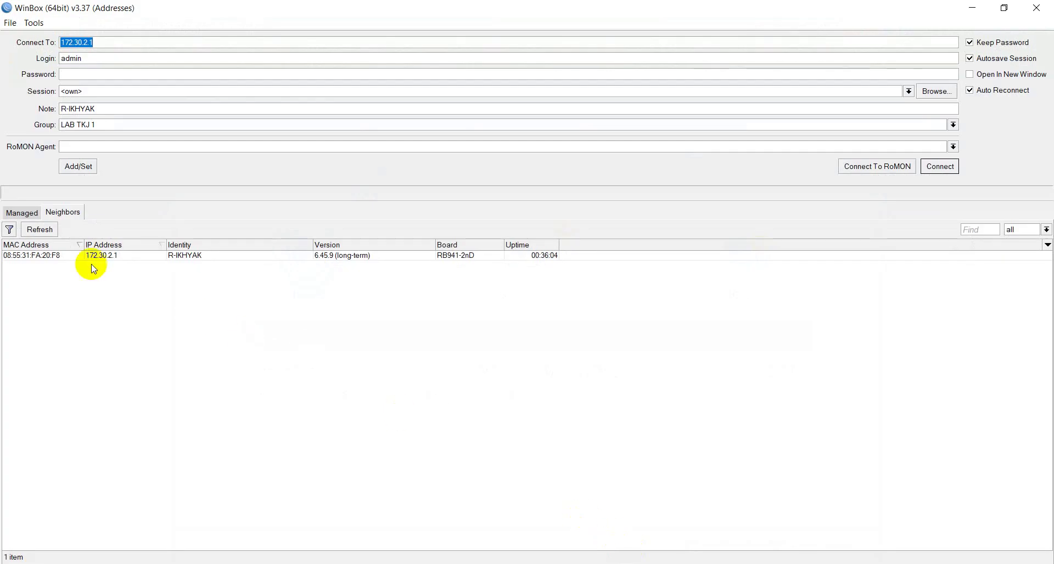
Step: Refresh WinBox Neighbors until R-IKHYAK at 172.30.2.1 appears, then select it
click(38, 229)
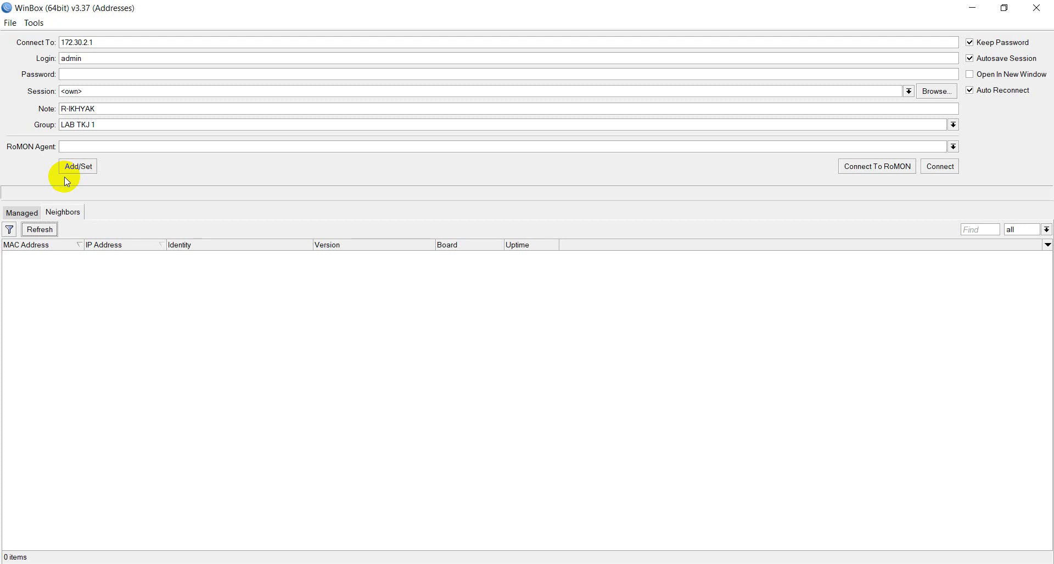
click(39, 235)
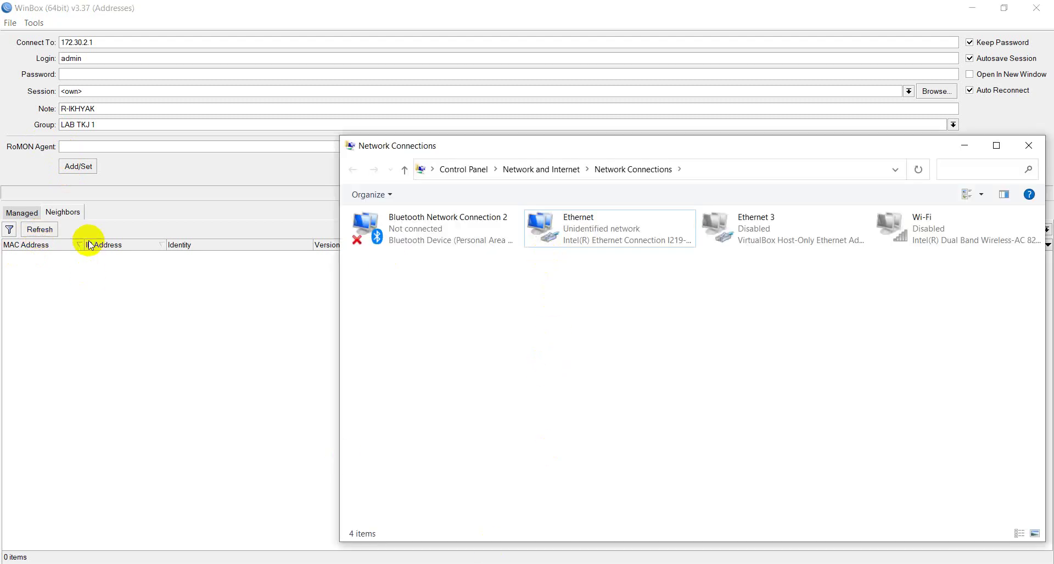
click(46, 233)
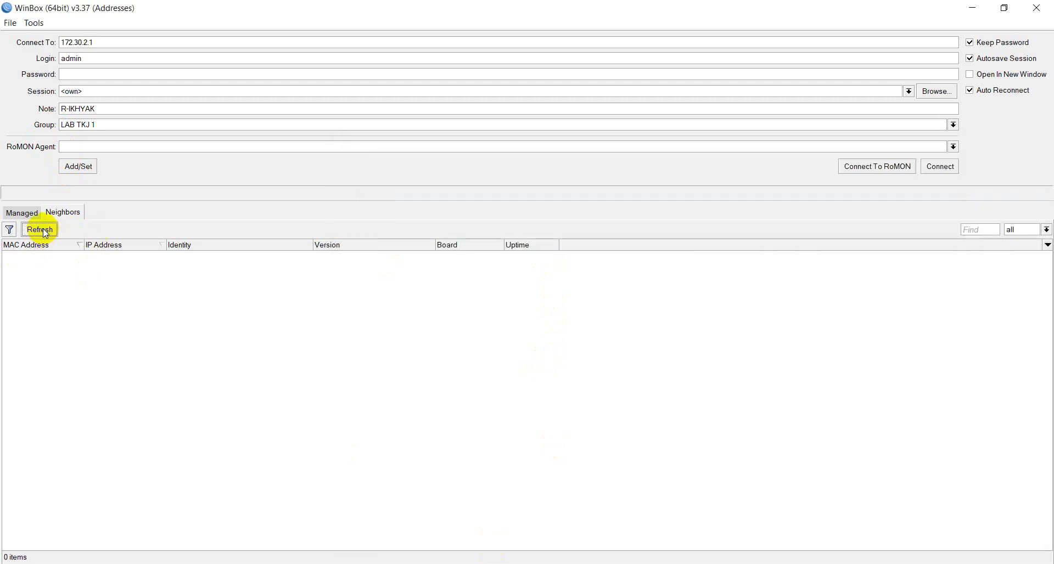
click(45, 232)
click(46, 233)
click(45, 233)
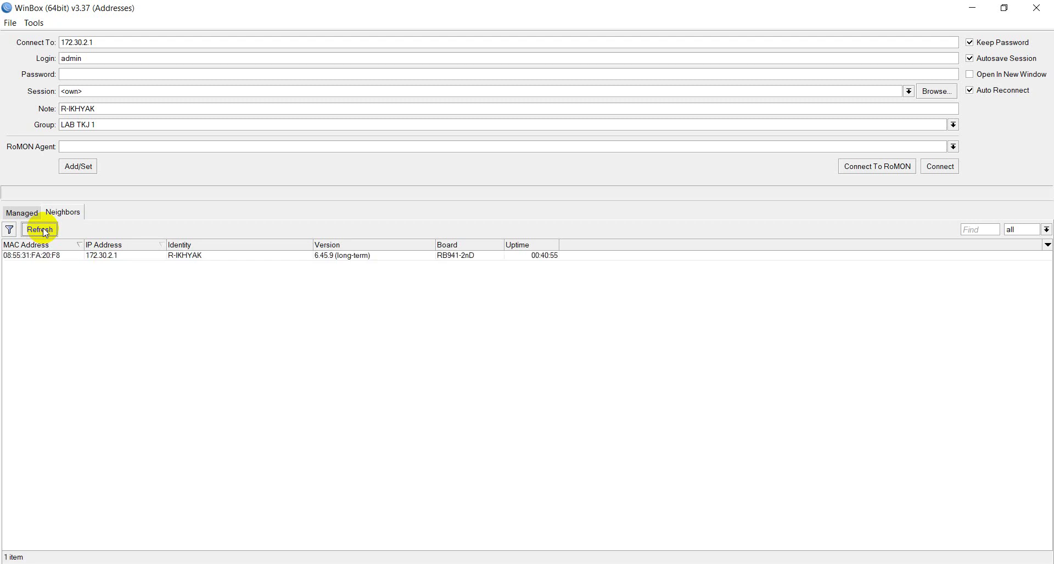
click(52, 259)
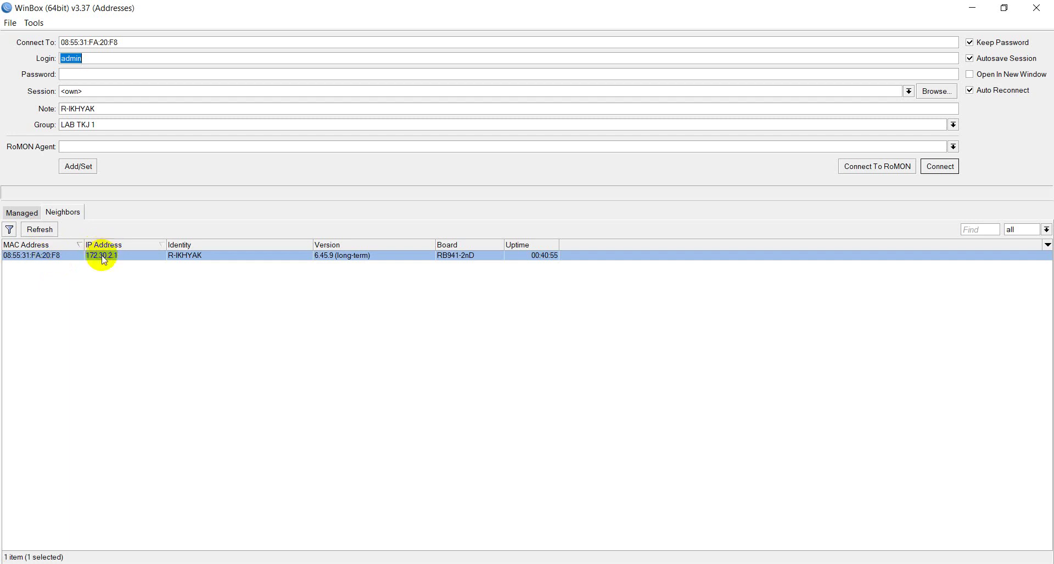
click(575, 562)
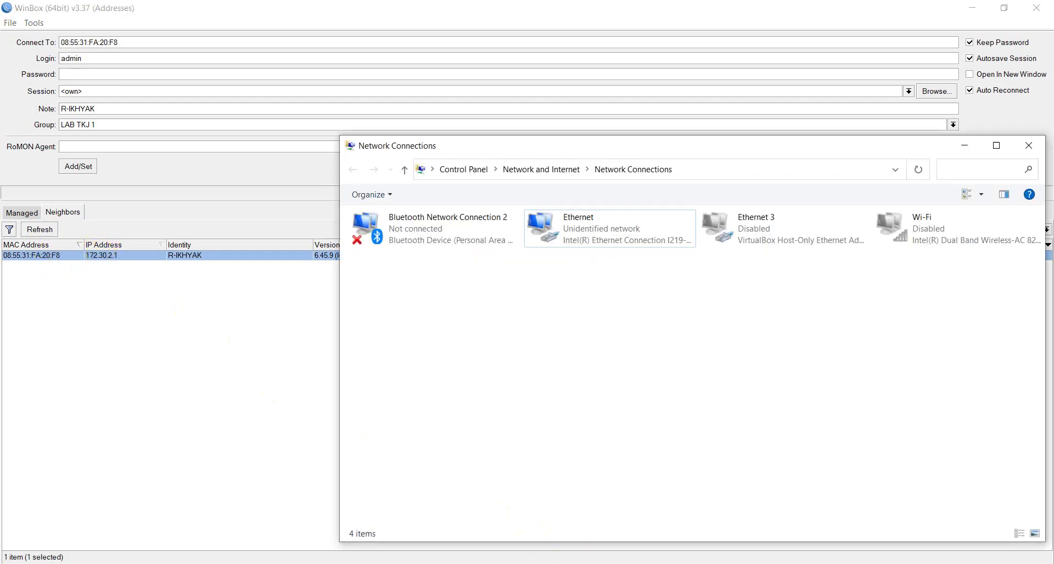
click(664, 236)
right_click(665, 238)
click(691, 262)
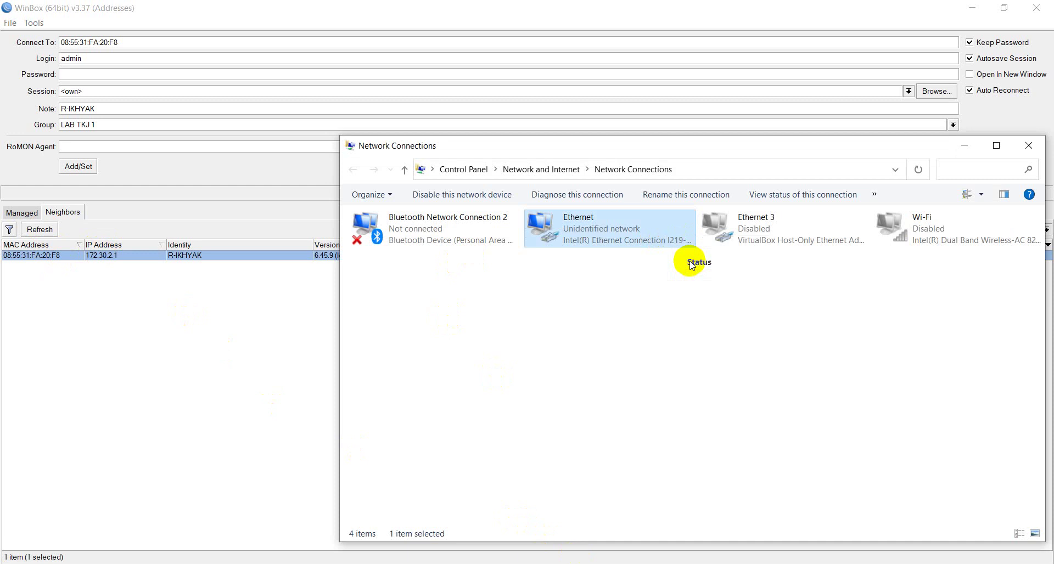
click(459, 281)
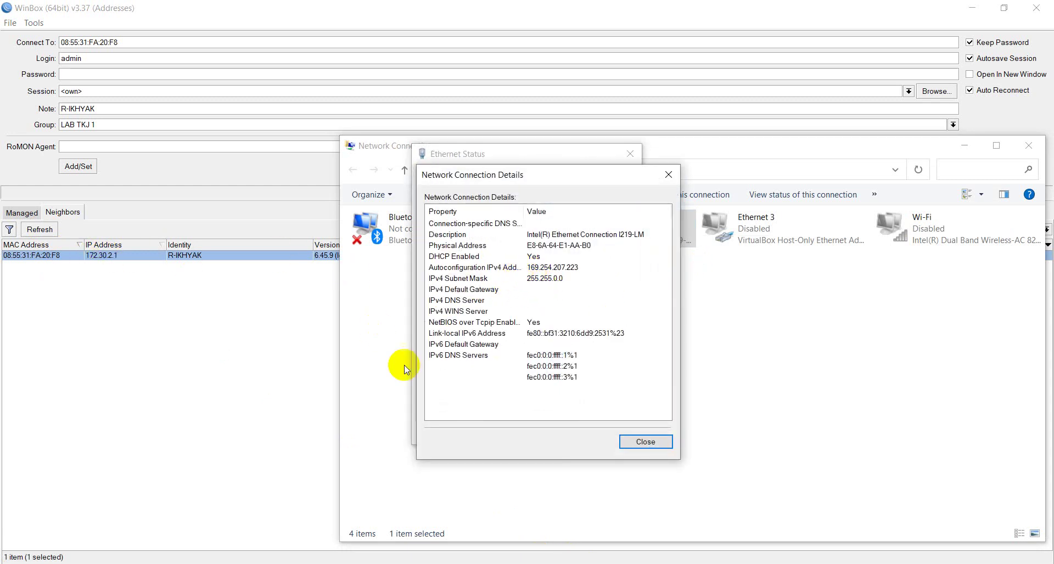
click(653, 442)
click(626, 433)
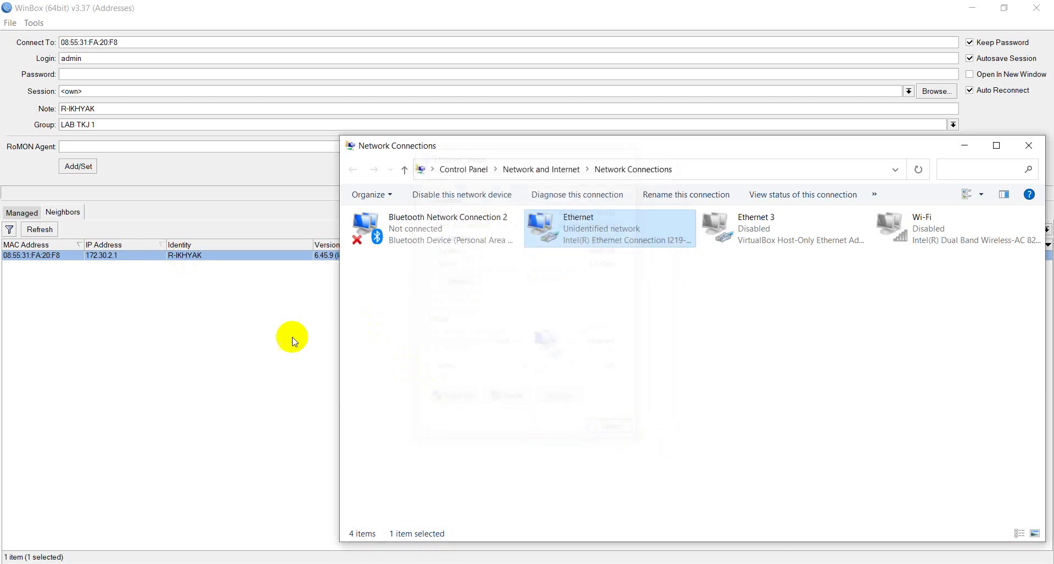
click(290, 336)
click(26, 255)
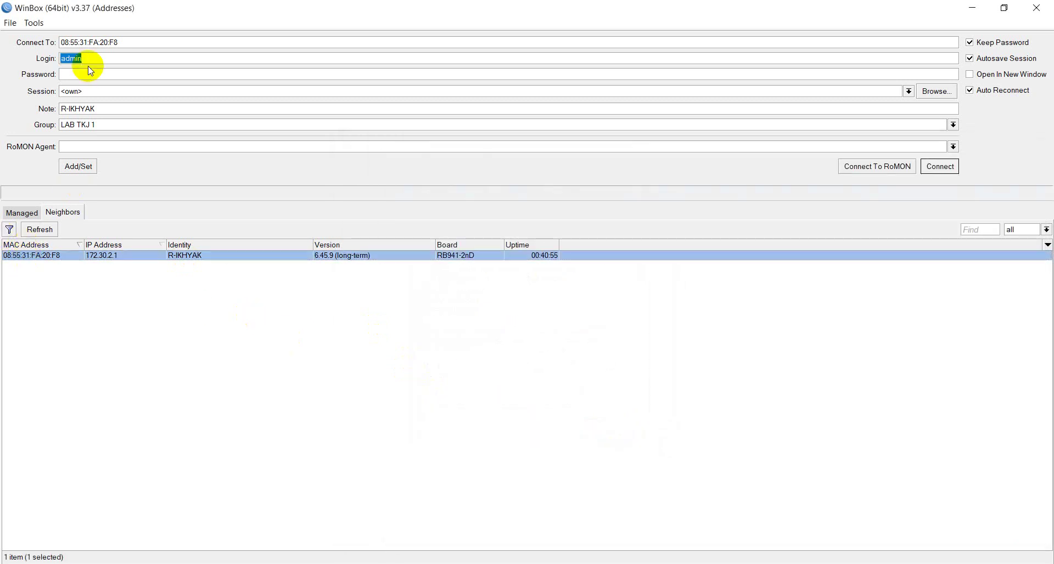
Step: Connect to R-IKHYAK and verify PPP Active Connections lists the PPPoE client at 172.30.2.9
click(939, 166)
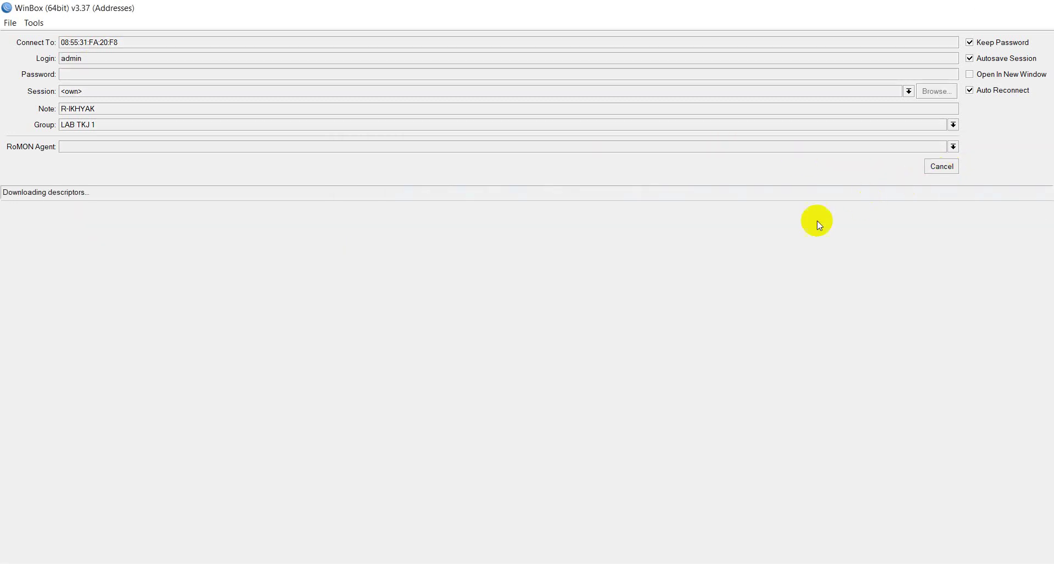
click(22, 123)
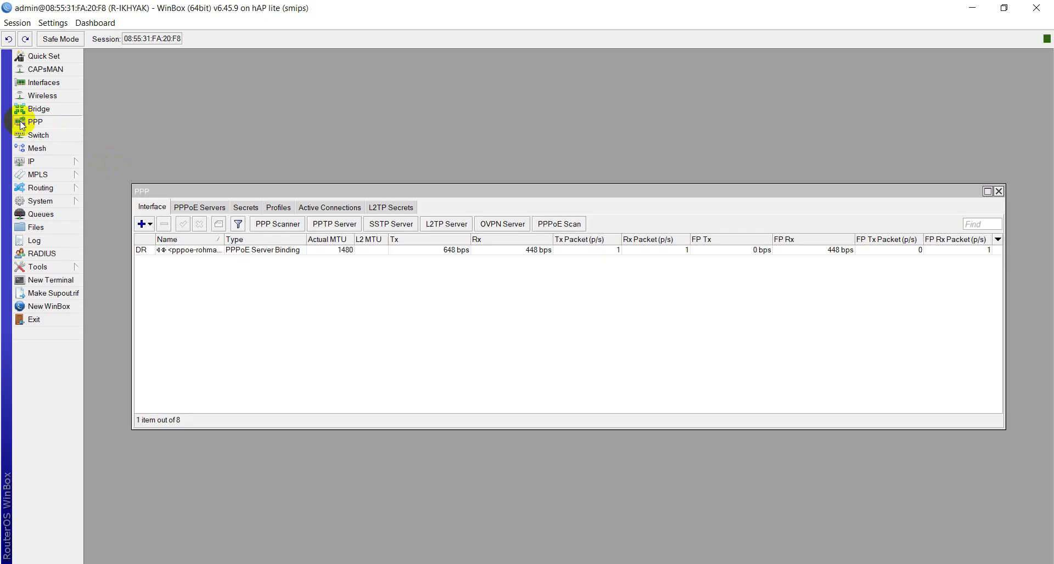
click(324, 208)
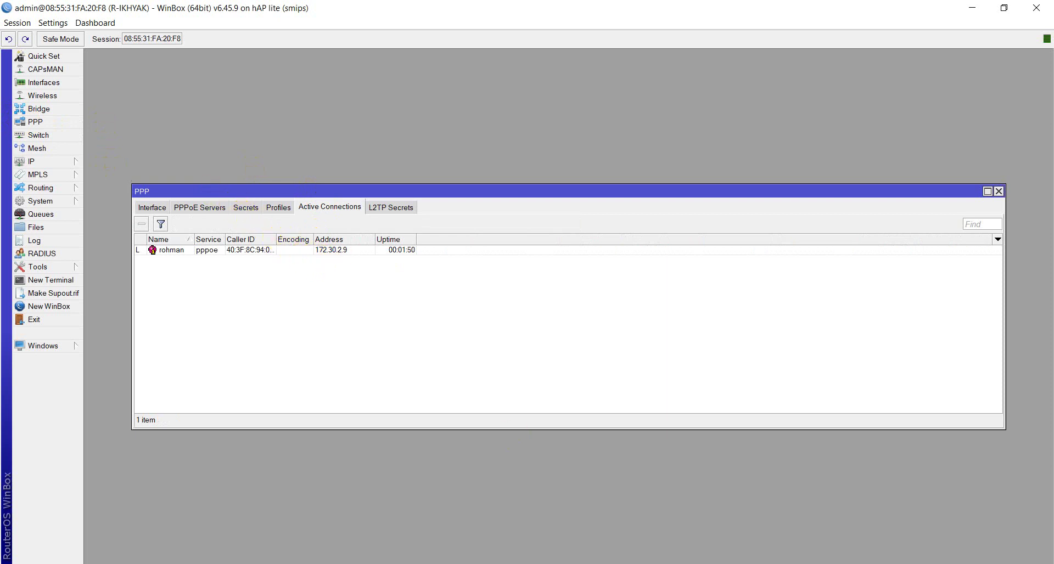
key(alt+Tab)
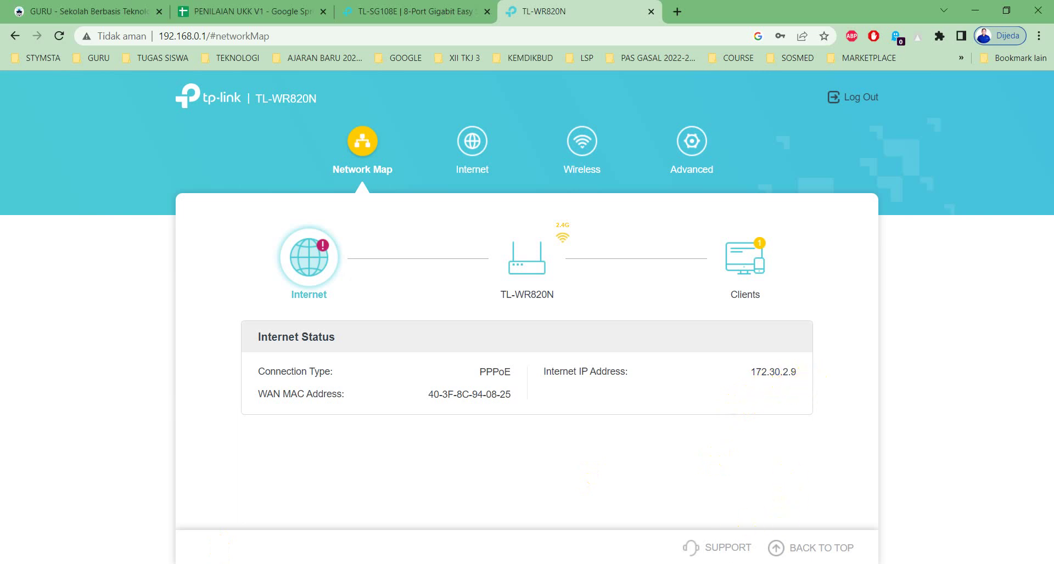
key(alt+Tab)
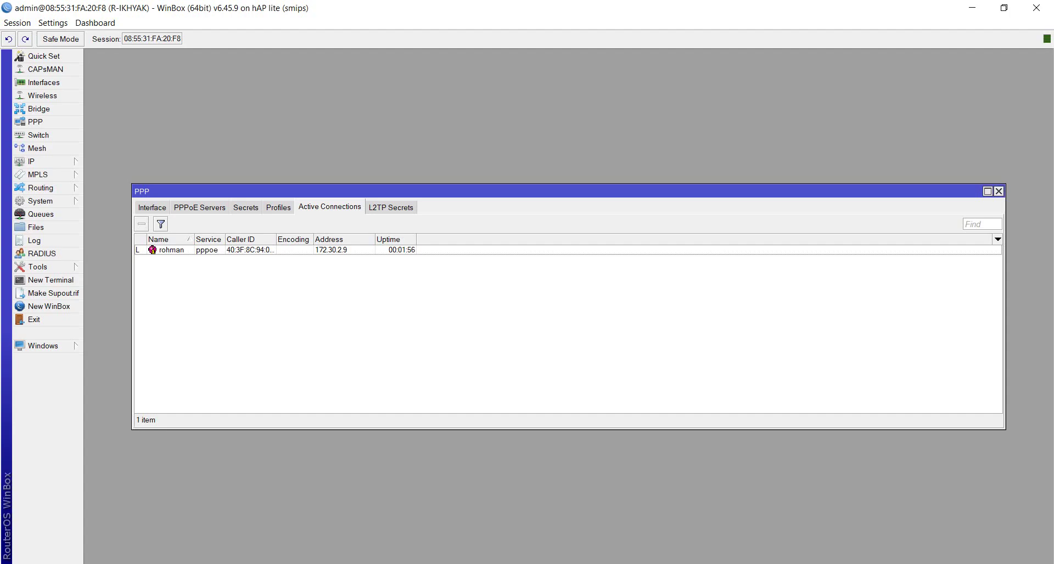
key(Escape)
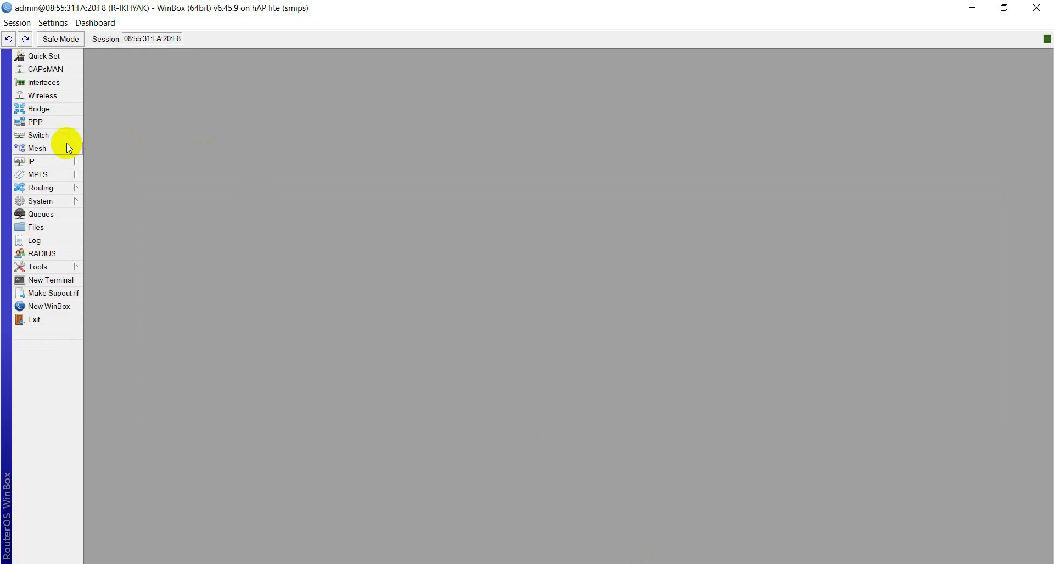
click(50, 161)
click(102, 214)
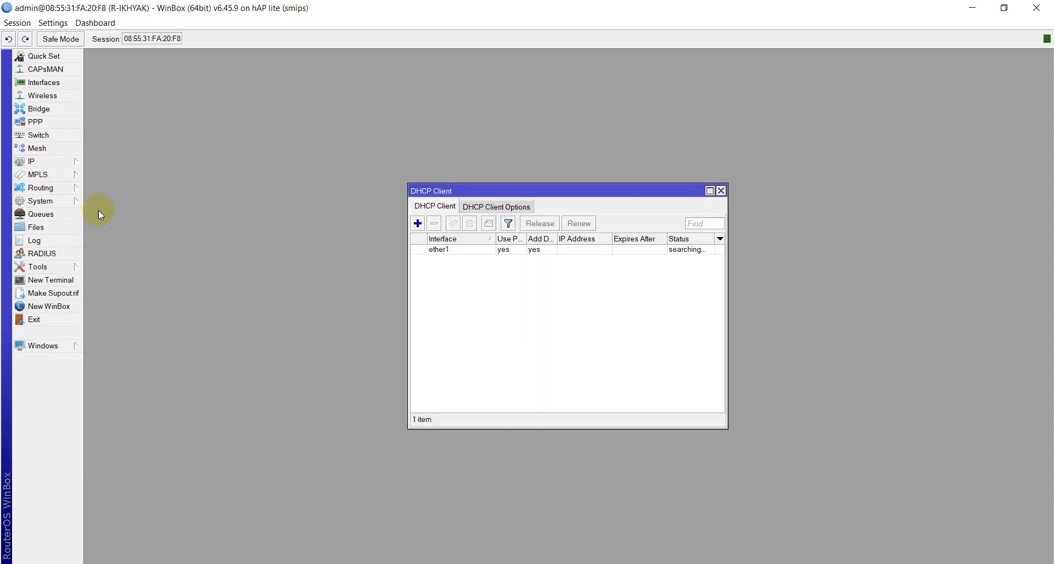
click(534, 252)
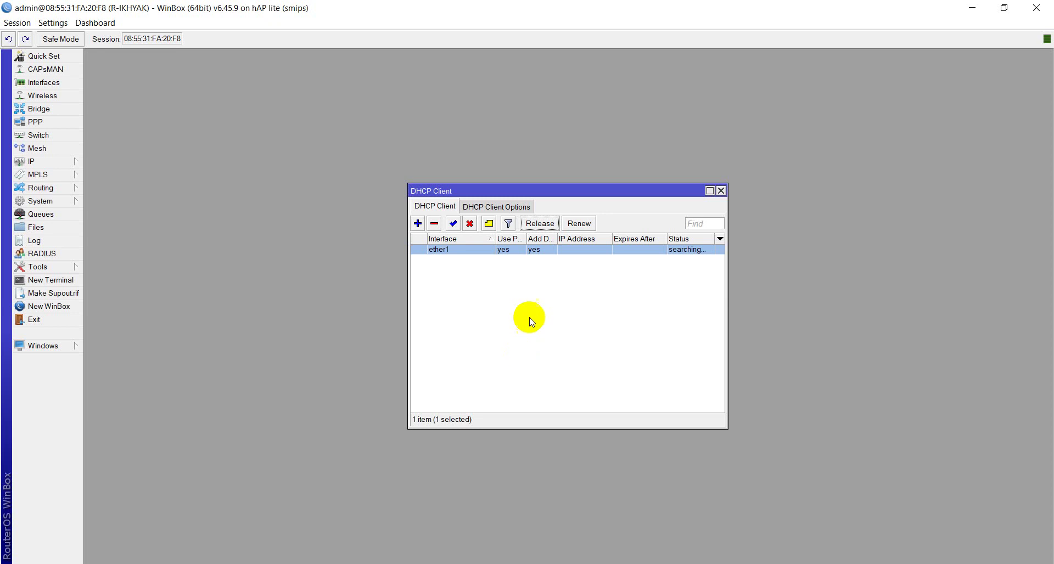
key(Escape)
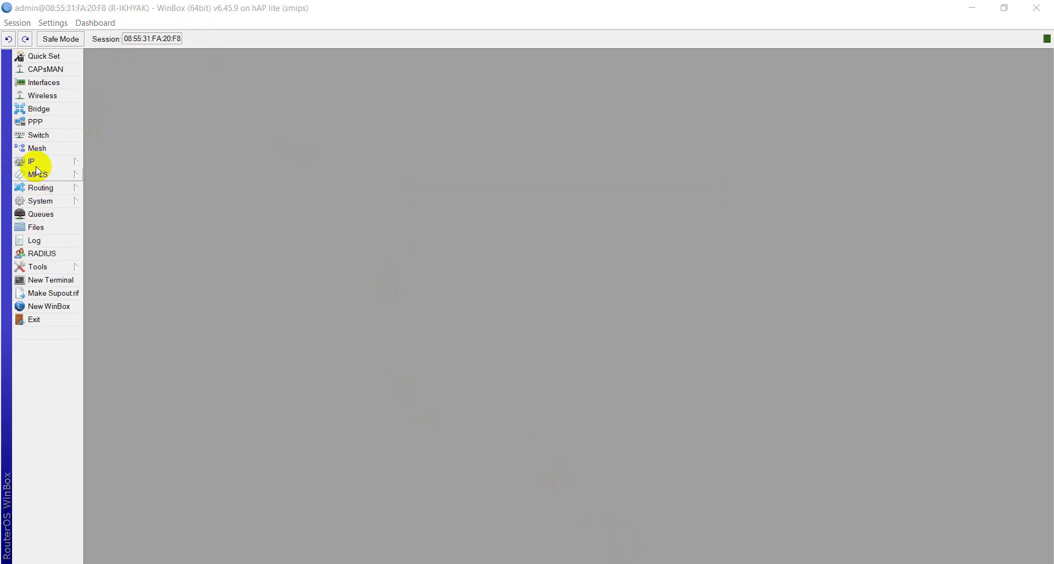
Step: Enable RoMON under Tools, setting its ID to end in 2 and entering a secret
click(47, 268)
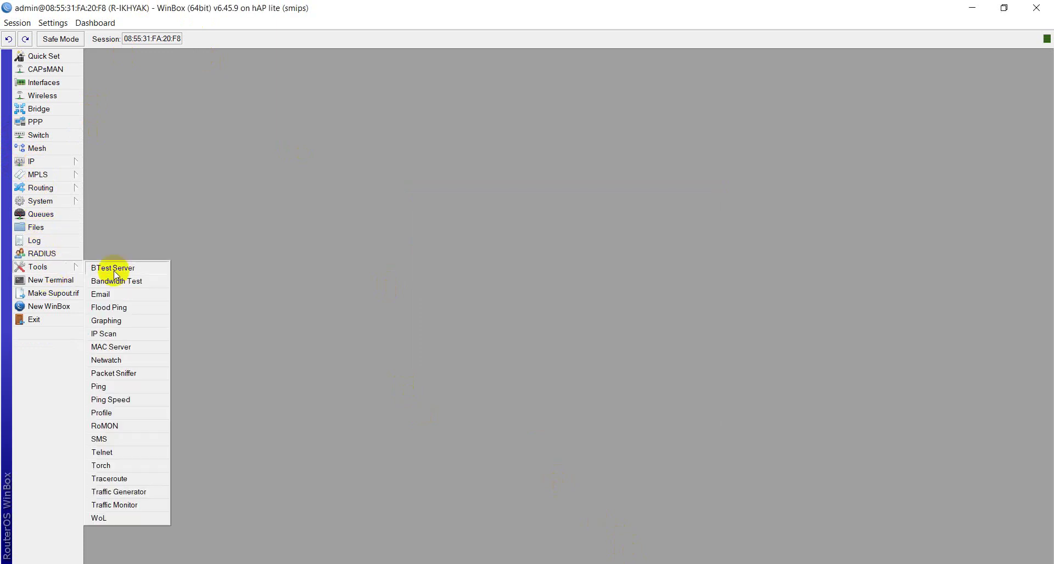
click(104, 426)
click(516, 268)
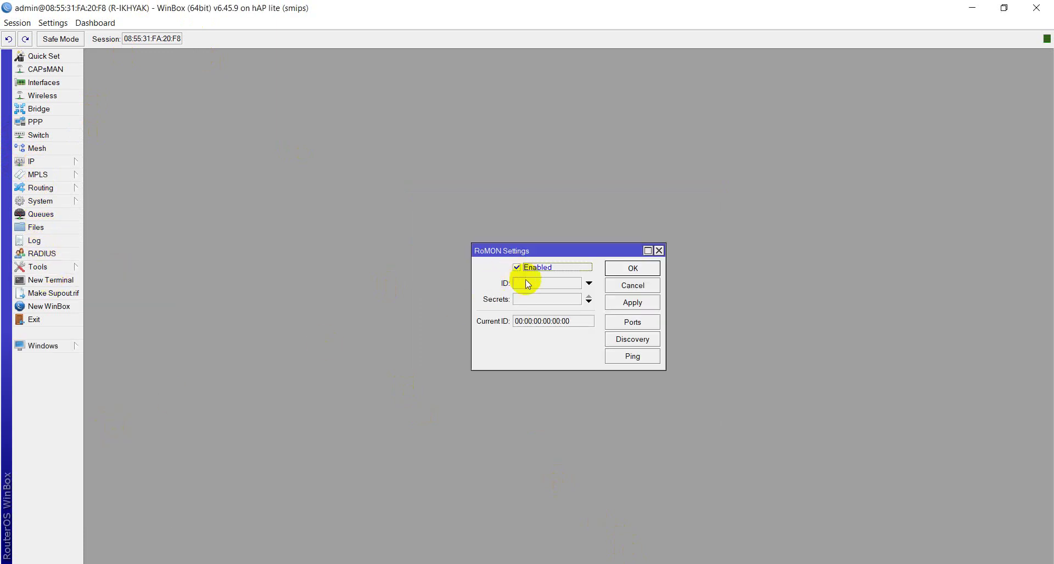
click(589, 284)
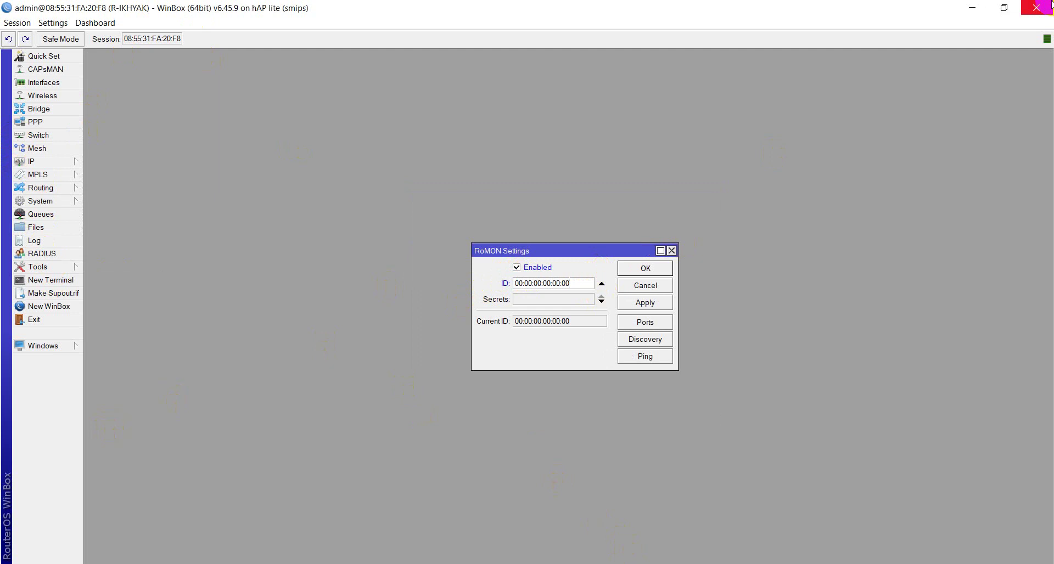
text(2)
key(Tab)
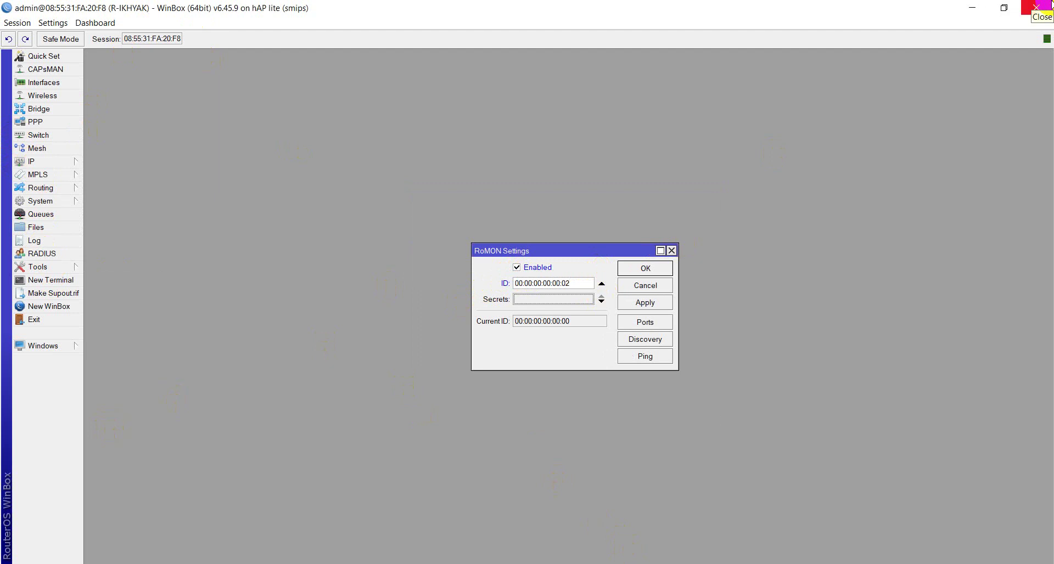
text(*)
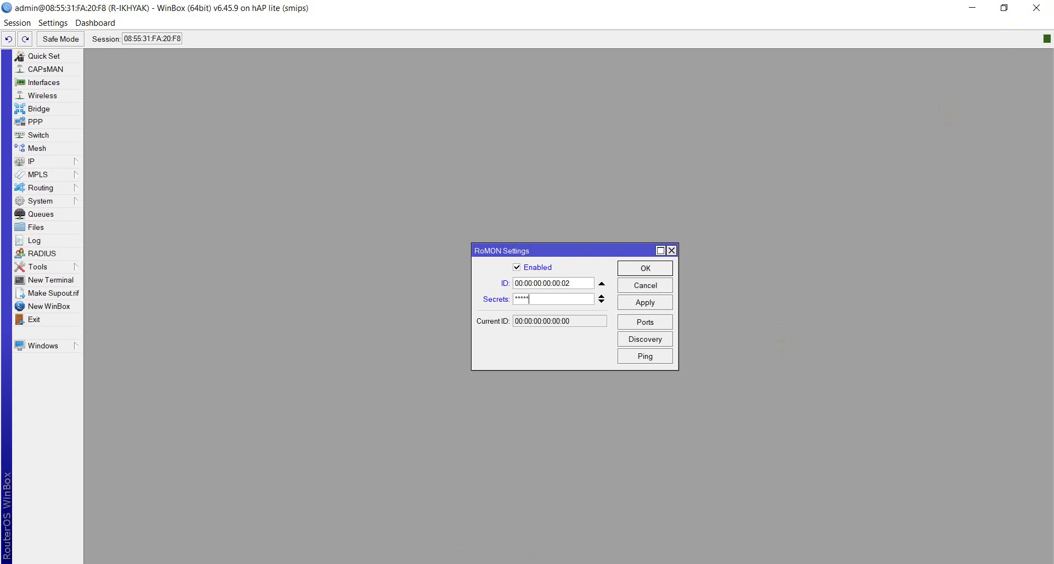
Step: Check the exam PDF requirements and replace the RoMON secret with the required one
key(alt+Tab)
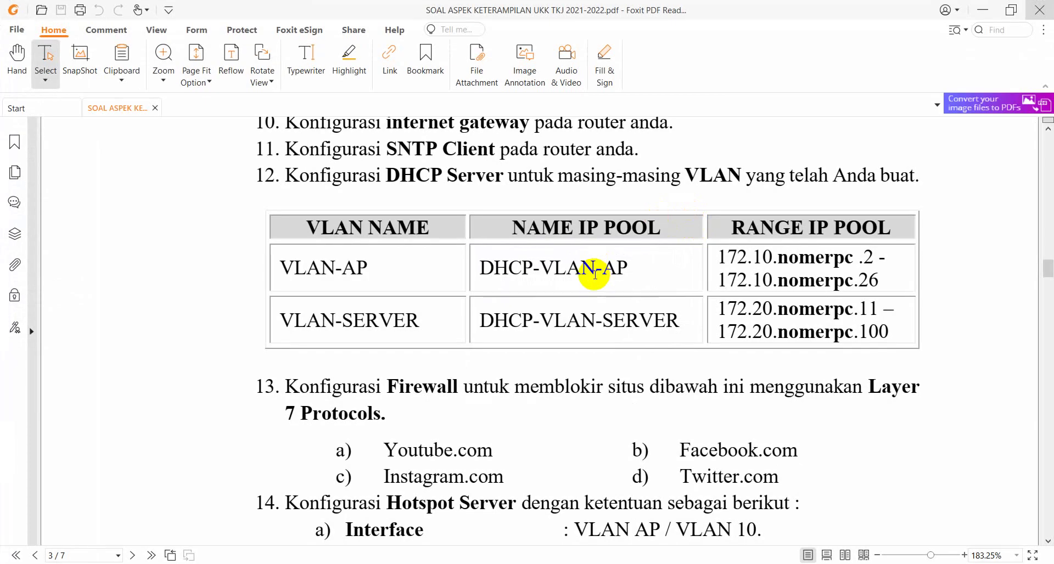
scroll(595, 274, up, 10)
scroll(579, 297, down, 7)
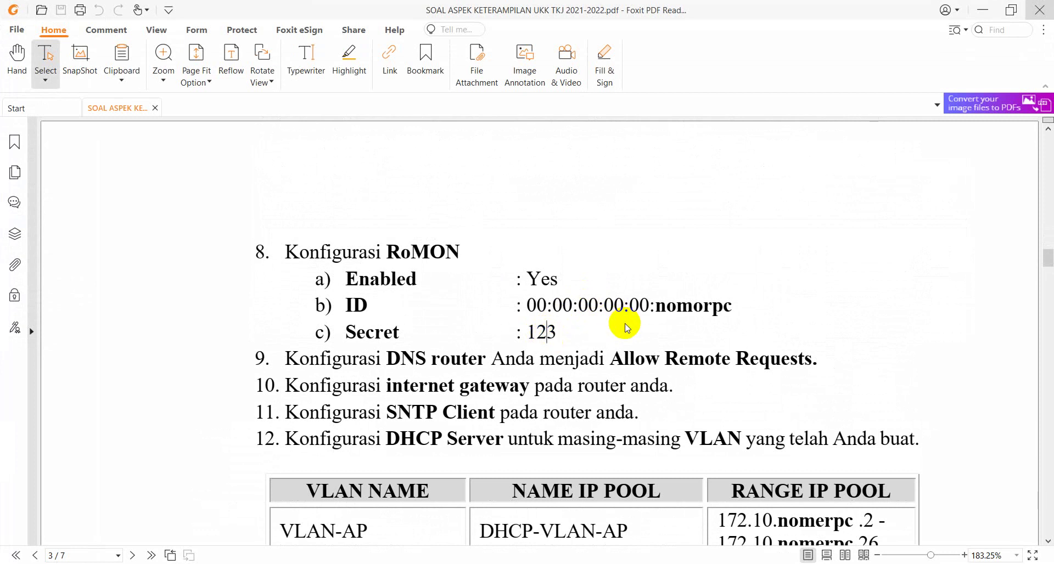
key(alt+Tab)
double_click(555, 299)
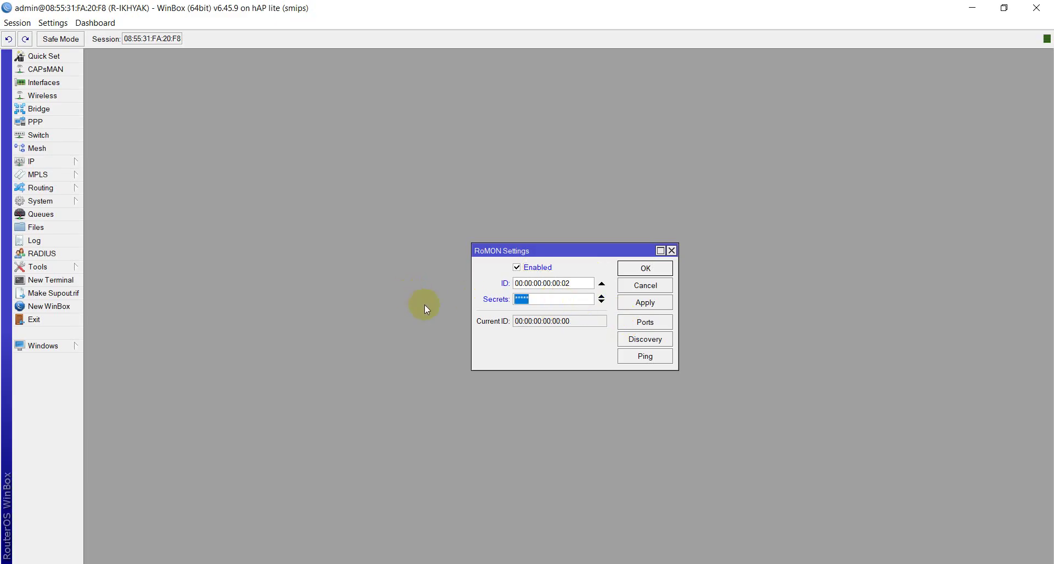
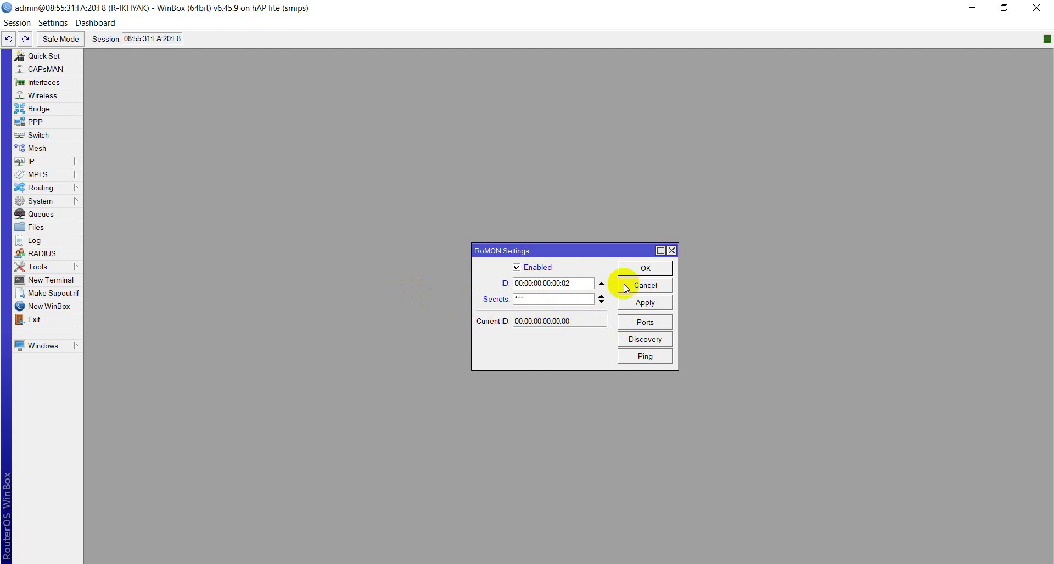
Step: Confirm RoMON ID 00:00:00:00:00:02 against the PDF, then apply and close RoMON
click(566, 283)
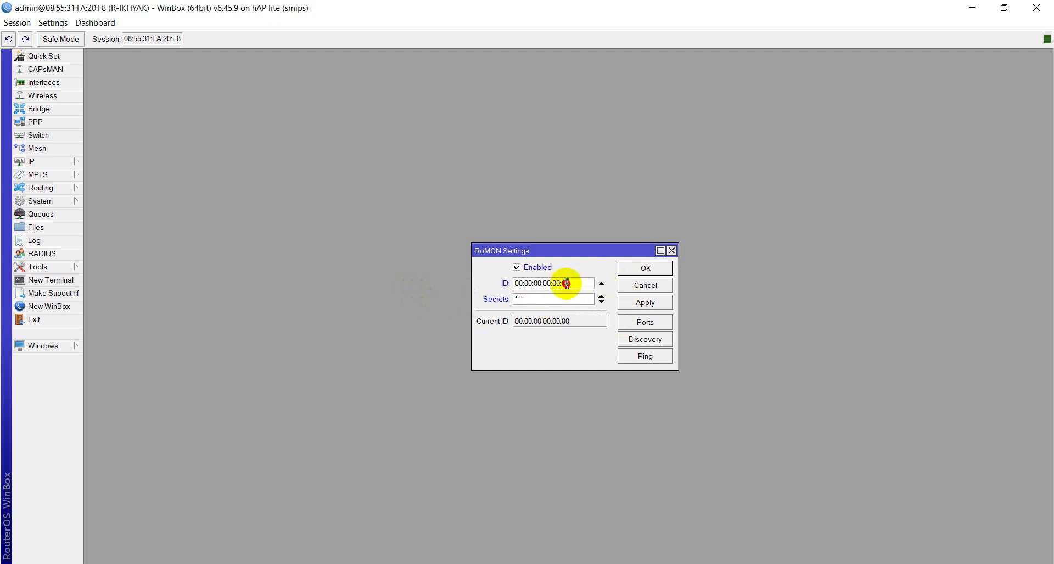
click(287, 557)
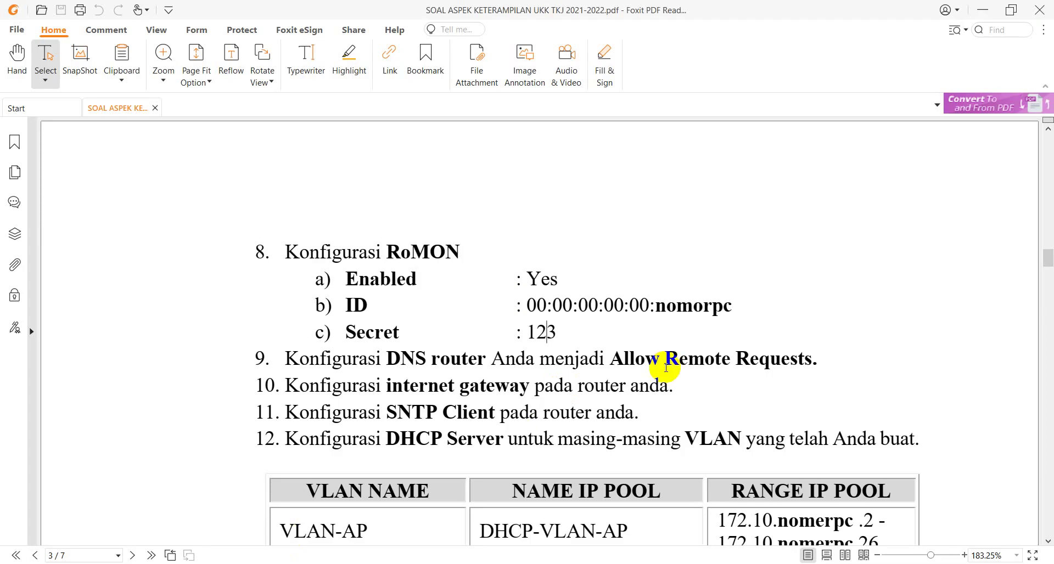
drag(734, 307, 660, 308)
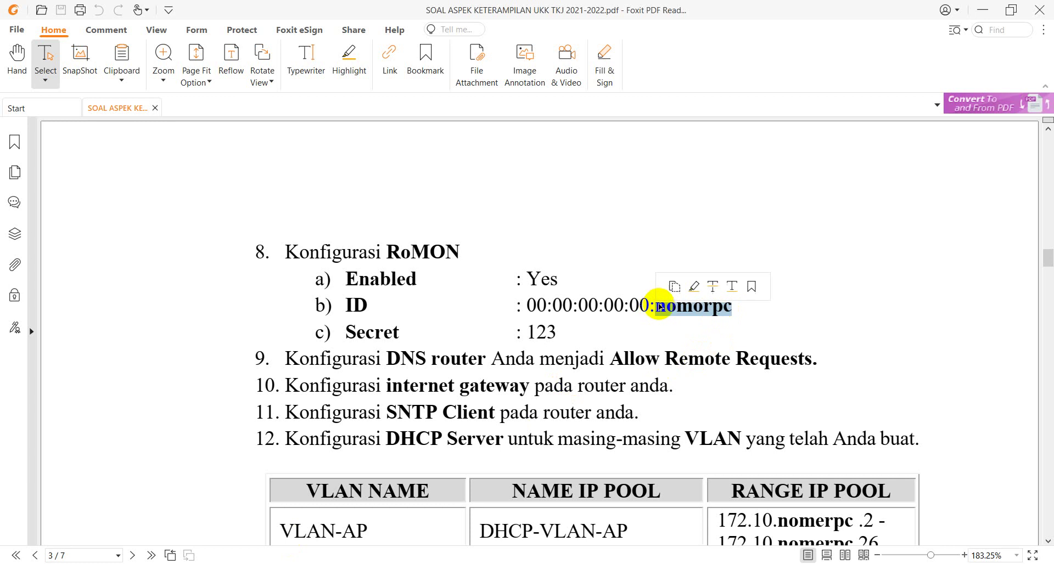
click(274, 546)
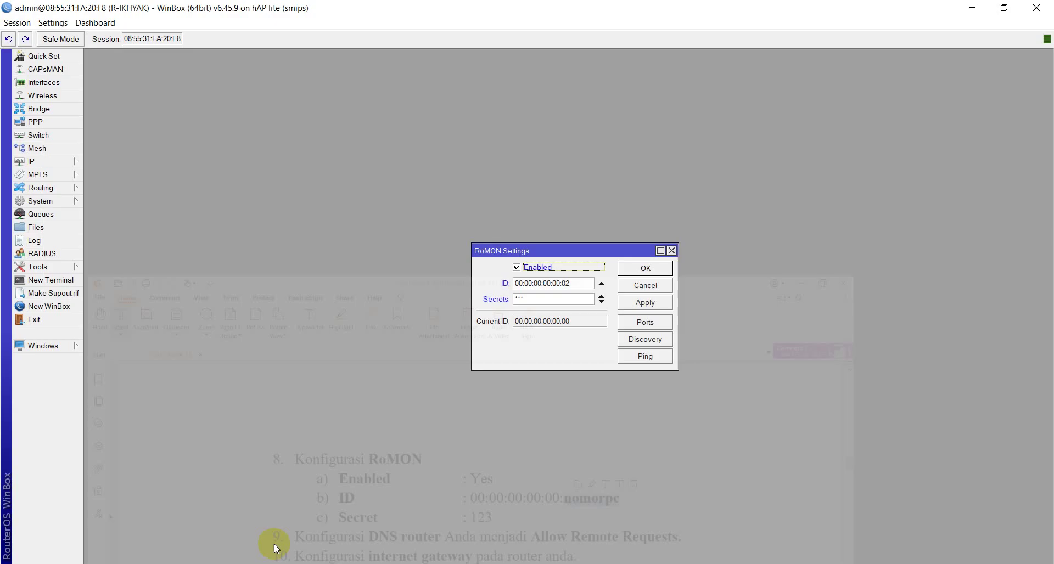
click(637, 301)
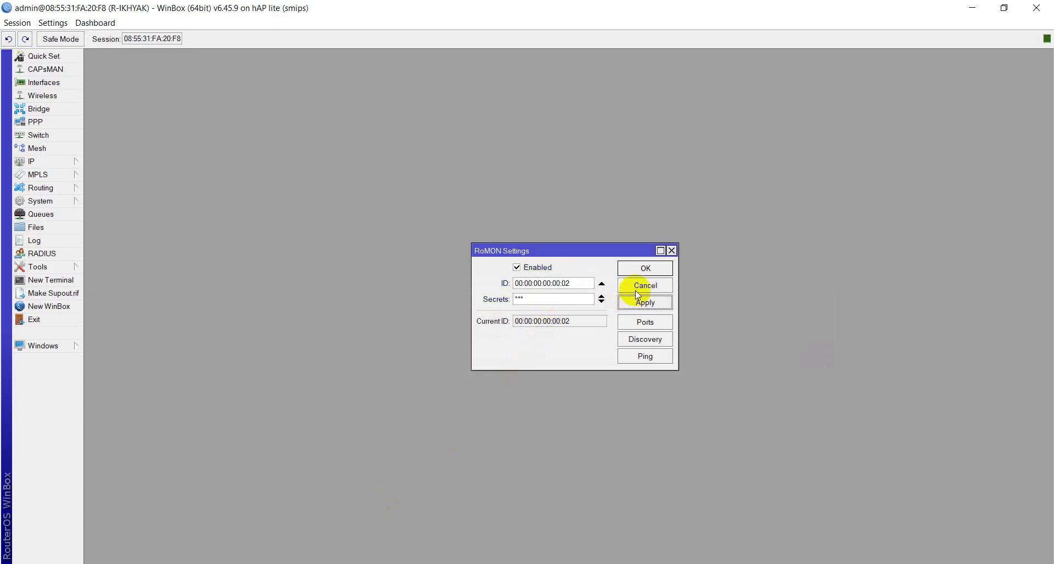
click(635, 268)
click(56, 160)
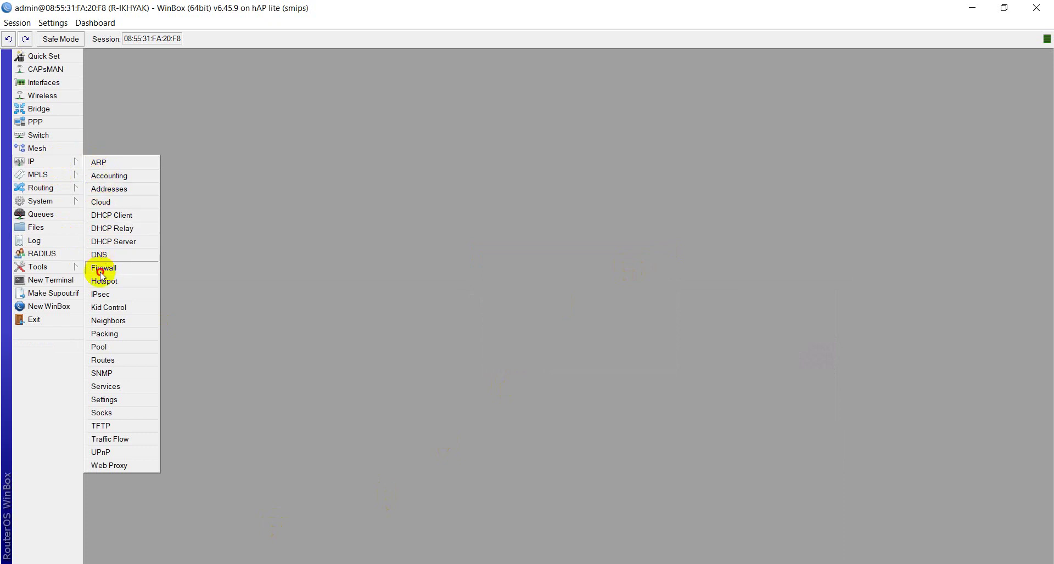
Step: Add a srcnat NAT rule with out-interface wlan1 and action masquerade in IP > Firewall
click(100, 270)
click(317, 208)
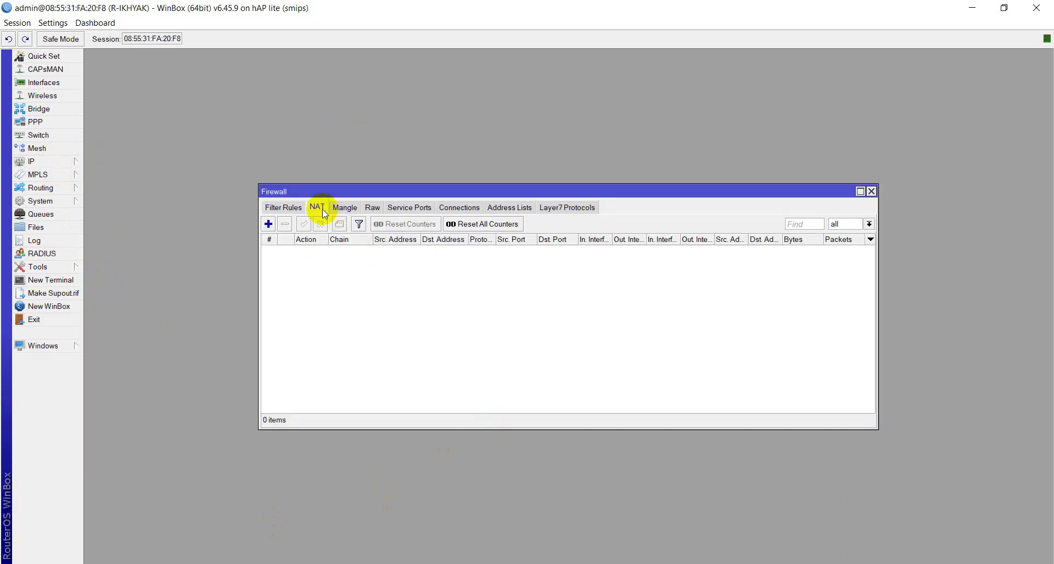
click(269, 224)
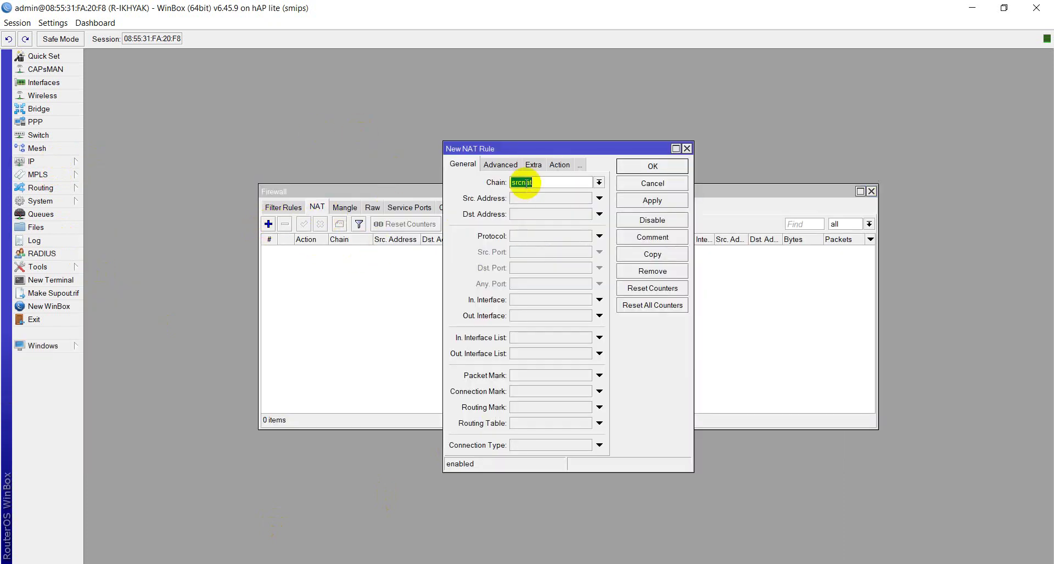
click(514, 316)
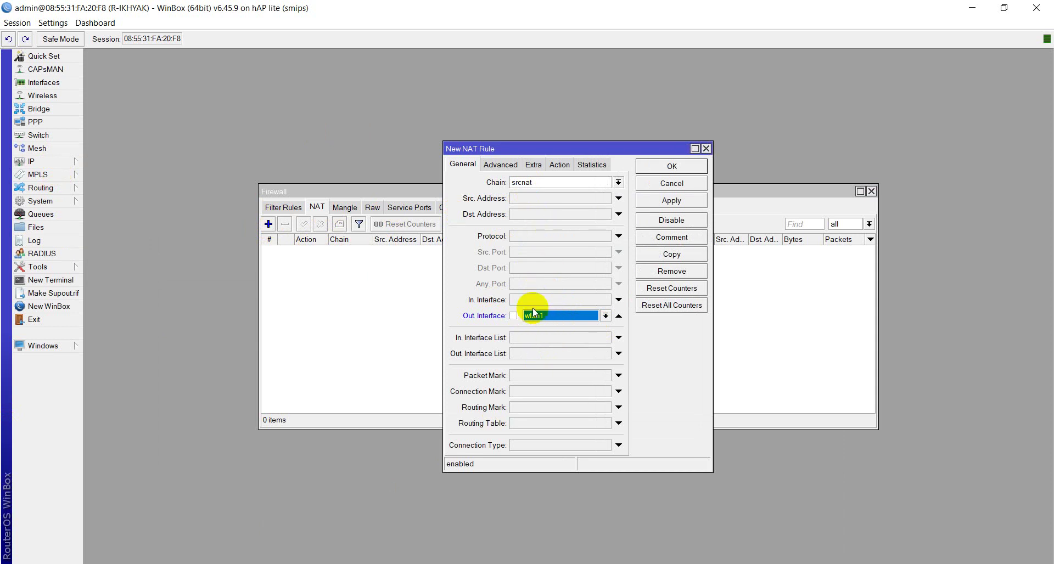
click(568, 165)
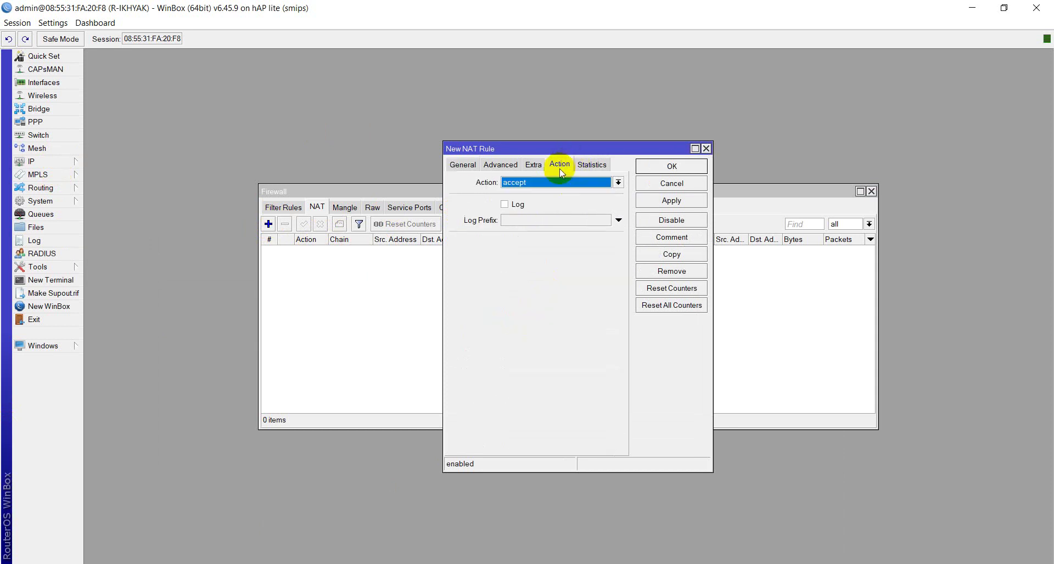
click(555, 182)
click(547, 247)
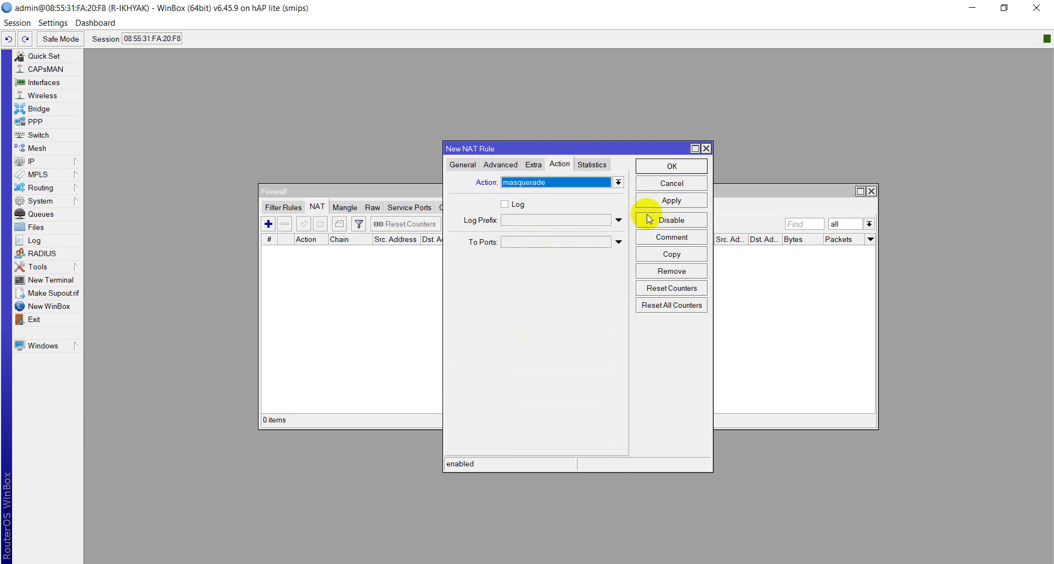
click(672, 201)
click(685, 168)
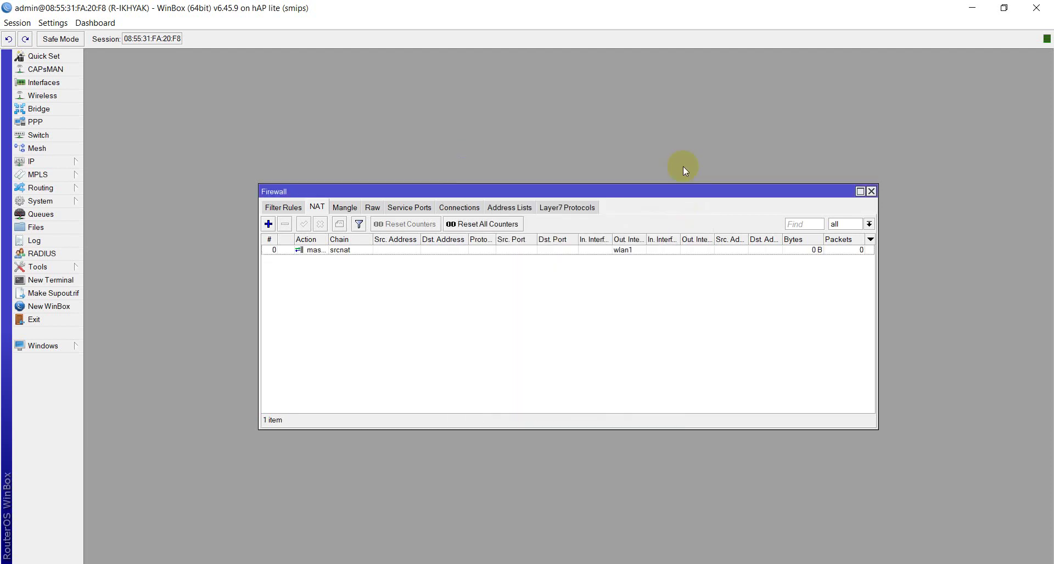
click(872, 191)
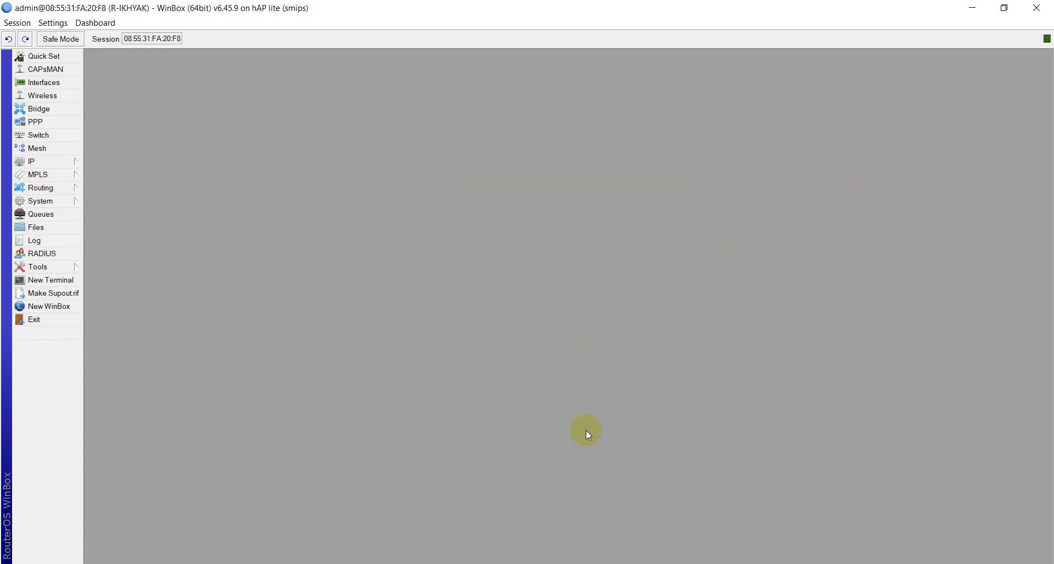
Step: Minimize WinBox to view the TP-Link PPPoE status, then open Windows network connections
click(973, 8)
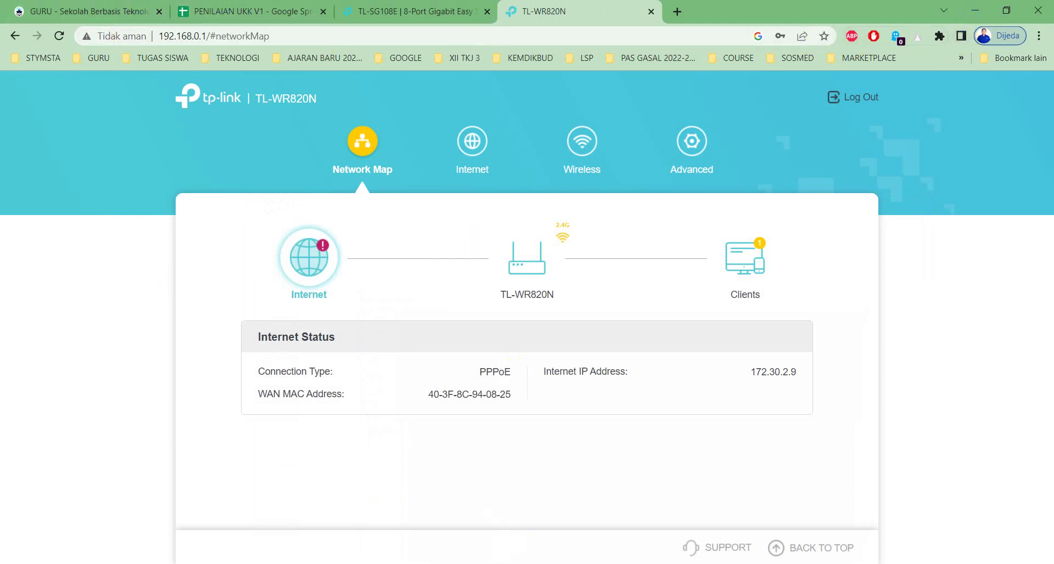
click(494, 563)
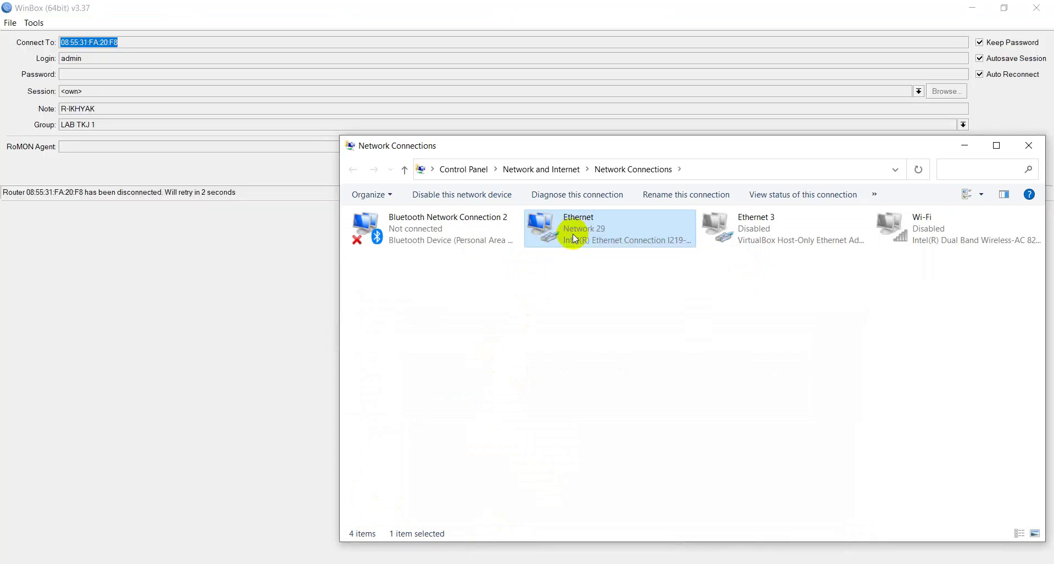
Step: Confirm the Ethernet adapter has IPv4 192.168.0.100 with gateway 192.168.0.1, then return to the TP-Link page
right_click(572, 234)
click(592, 259)
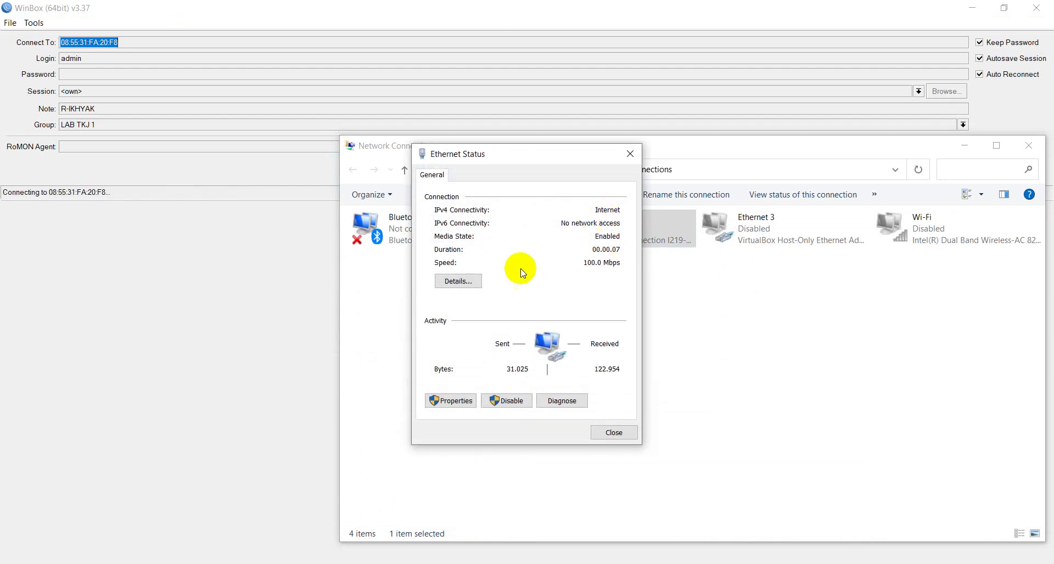
click(476, 280)
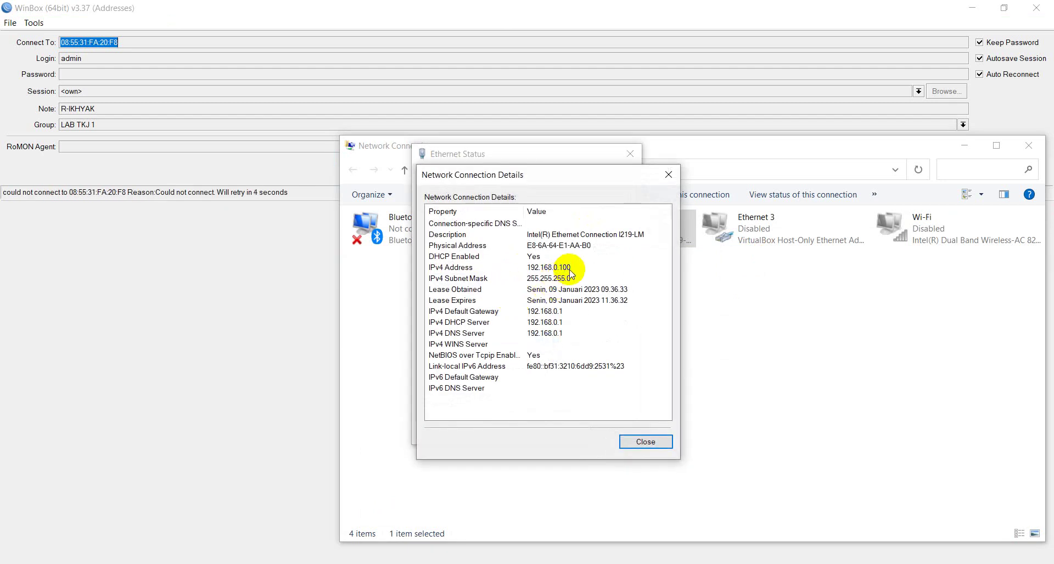
click(645, 442)
click(624, 434)
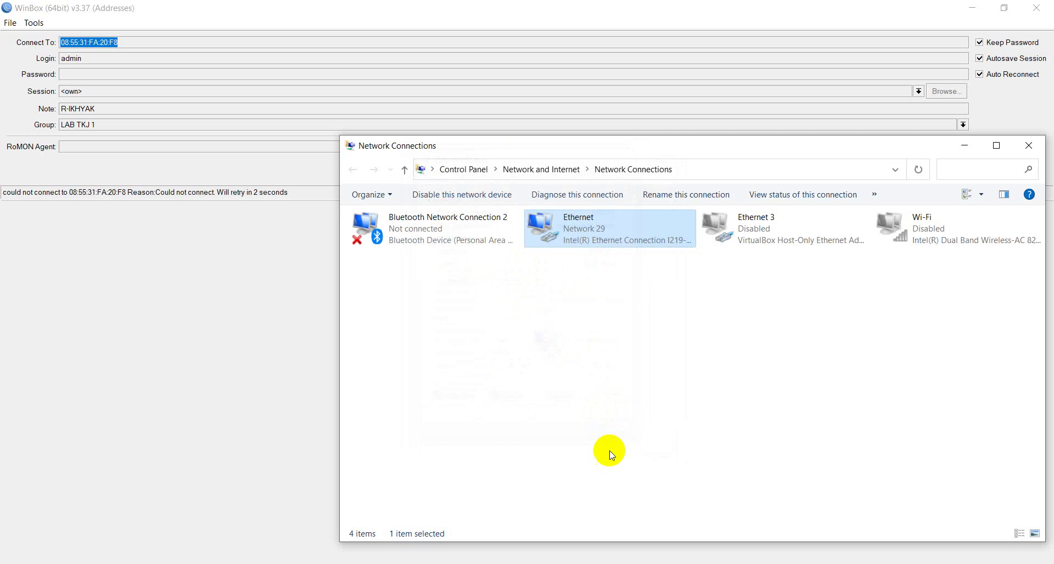
click(548, 557)
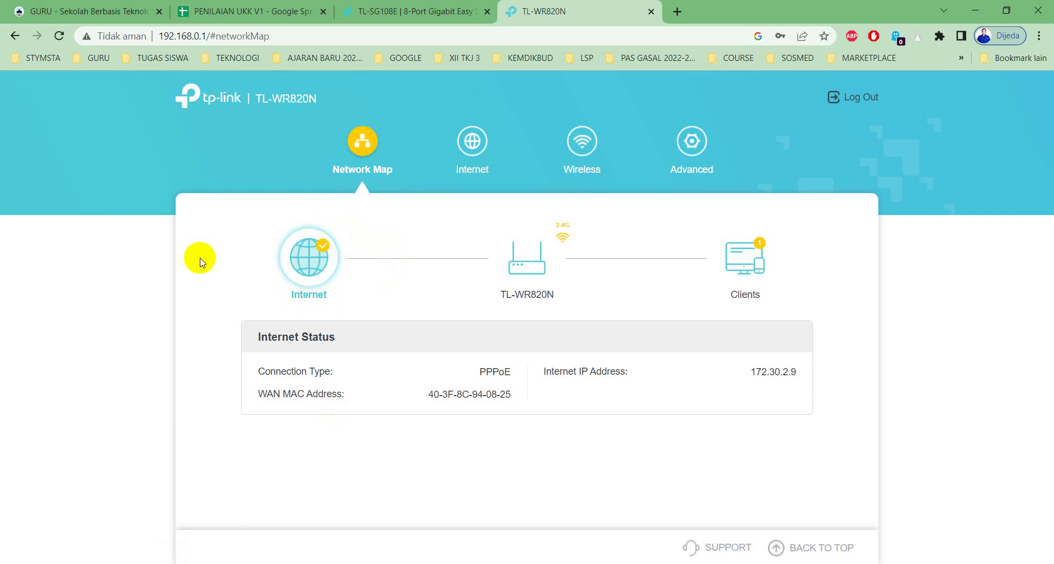
Step: Go to the router's Diagnostics page under Advanced > System
click(690, 145)
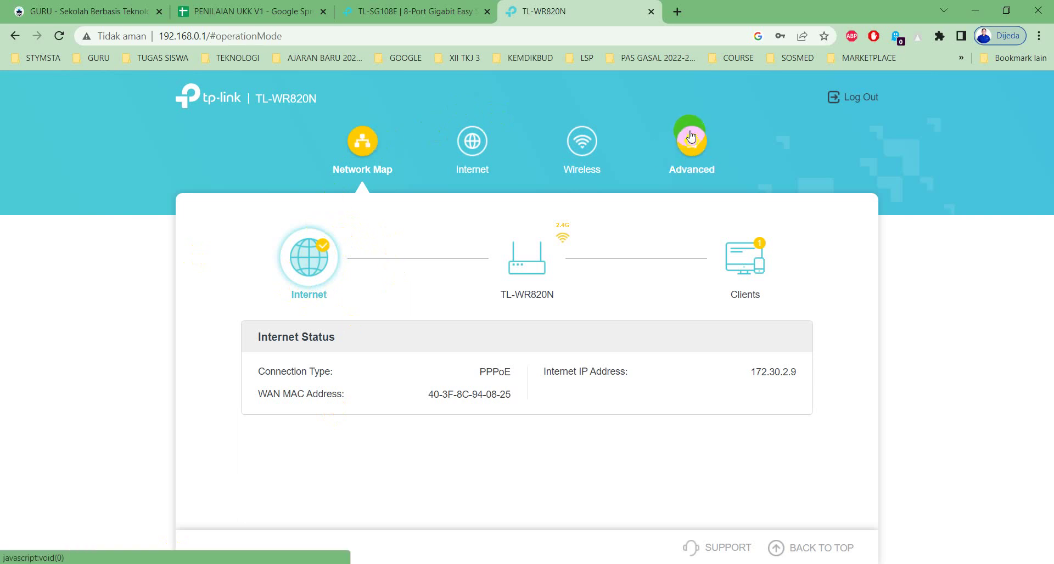
click(213, 450)
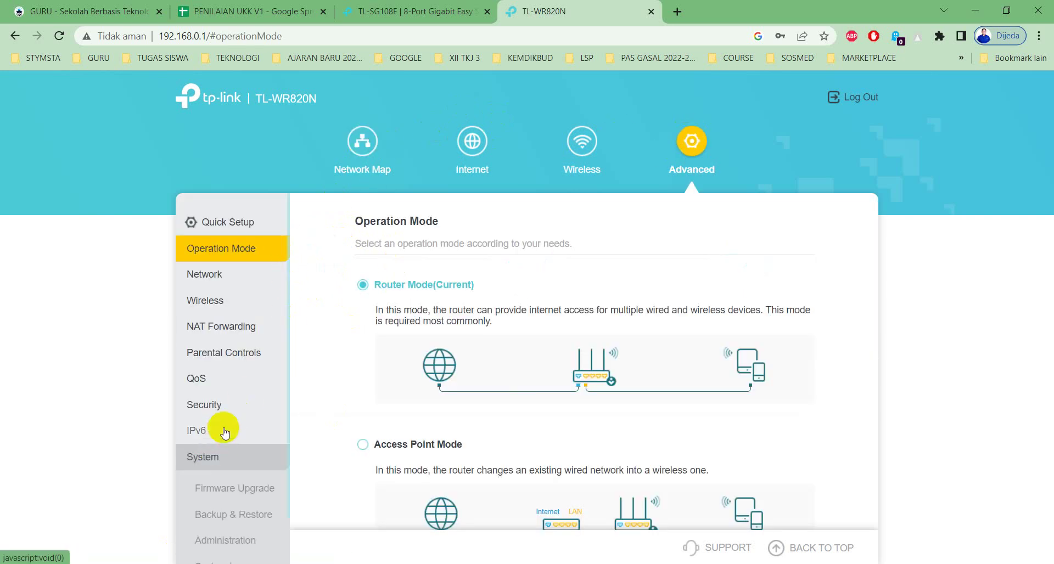
scroll(220, 423, down, 3)
click(224, 447)
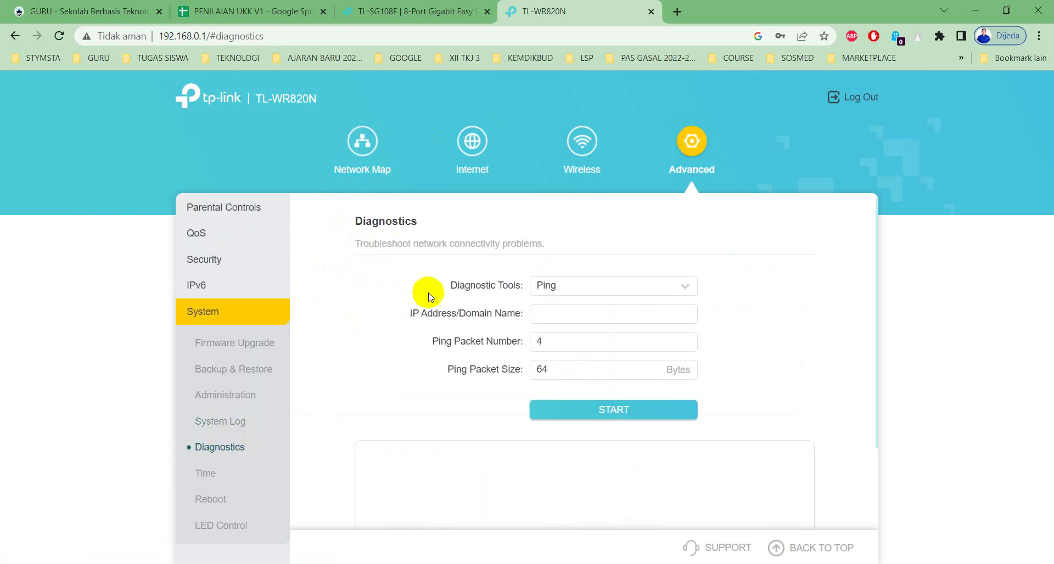
click(542, 313)
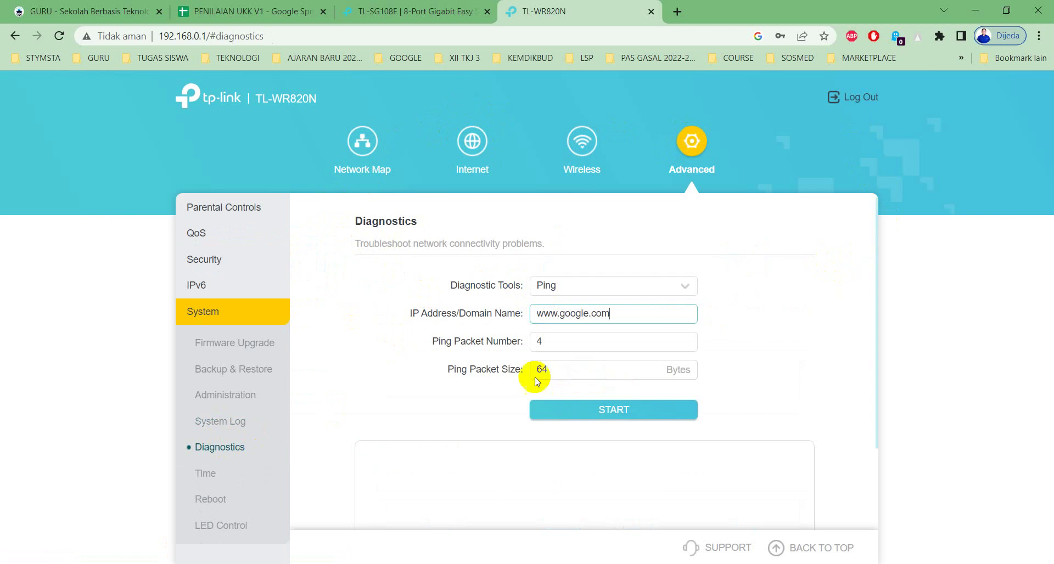
click(565, 407)
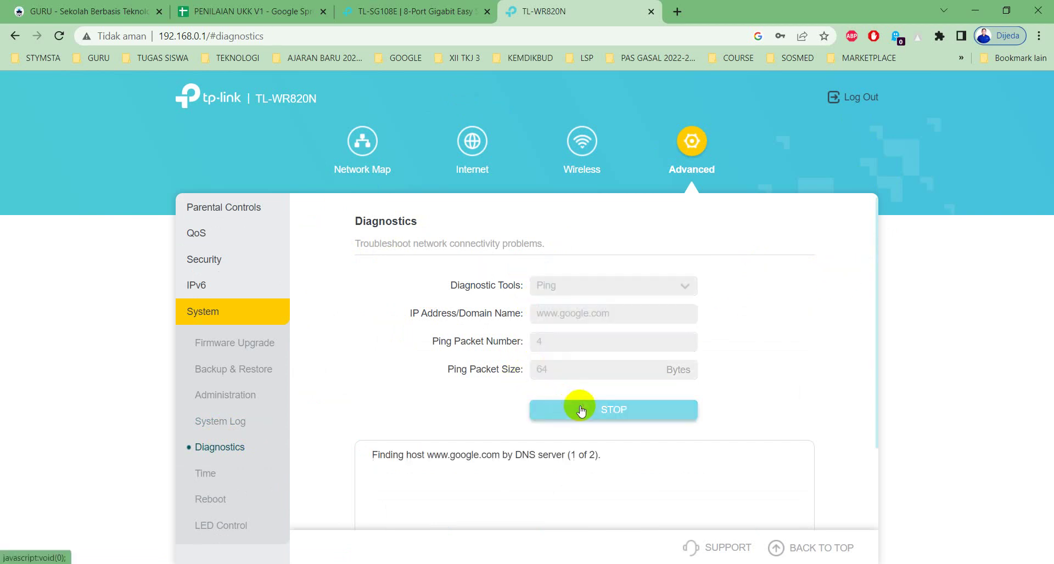
scroll(581, 405, down, 2)
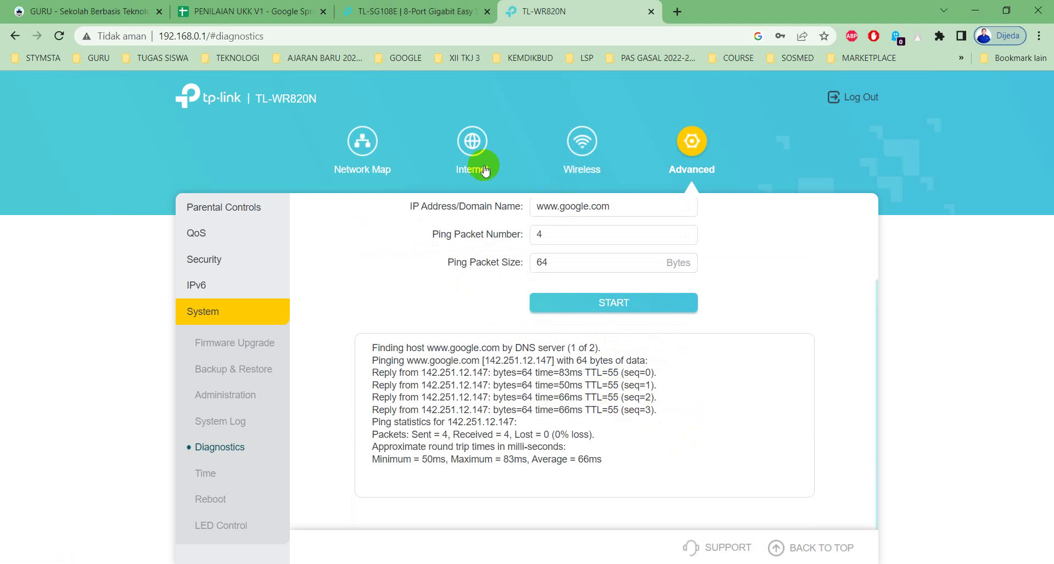
scroll(469, 211, up, 2)
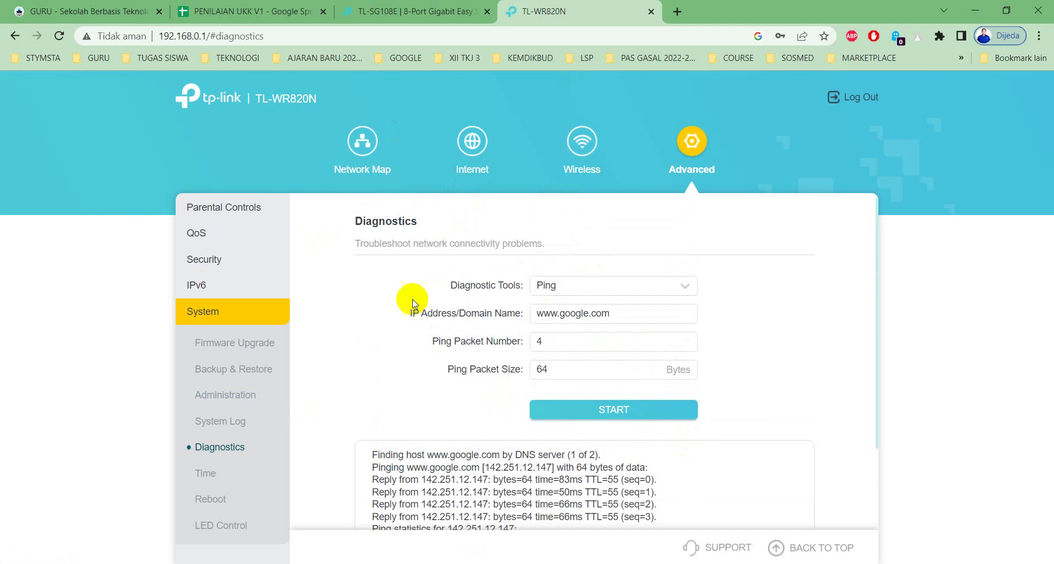
click(468, 147)
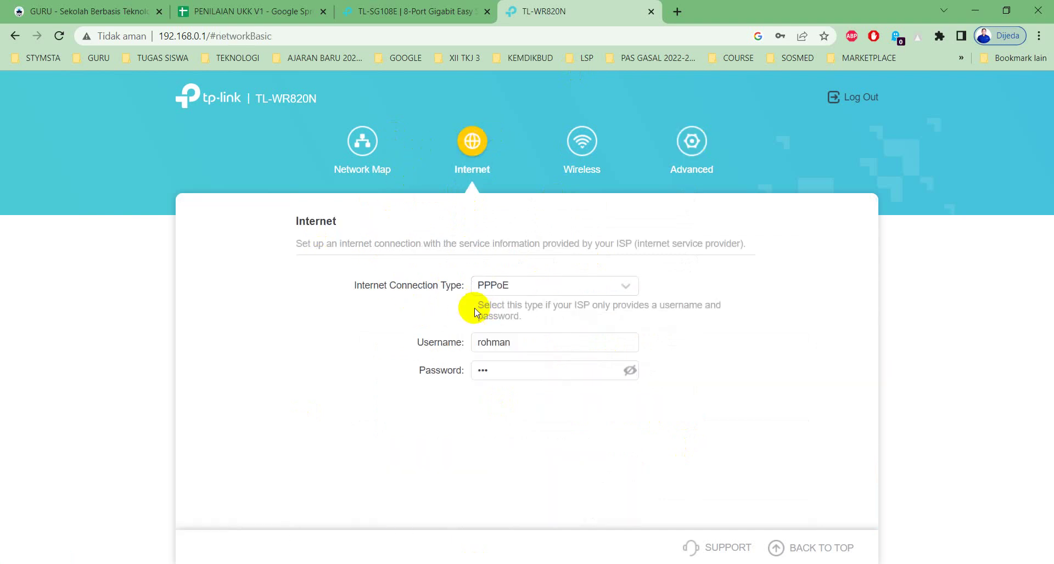
click(353, 142)
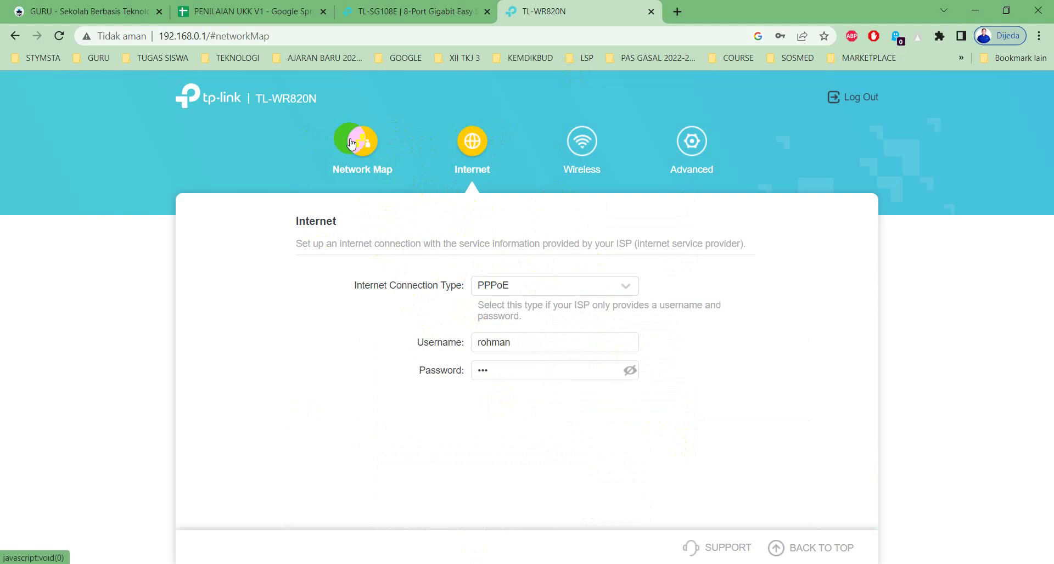